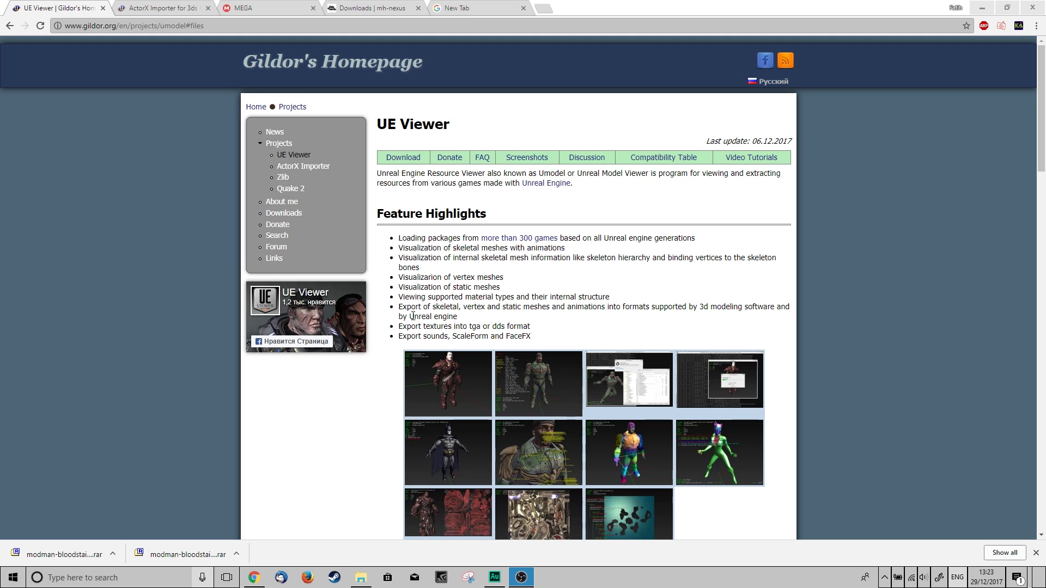
- Review the UE Viewer, ActorX Importer for 3ds Max and MEGA sf5extract.rar download pages
drag(377, 124, 450, 130)
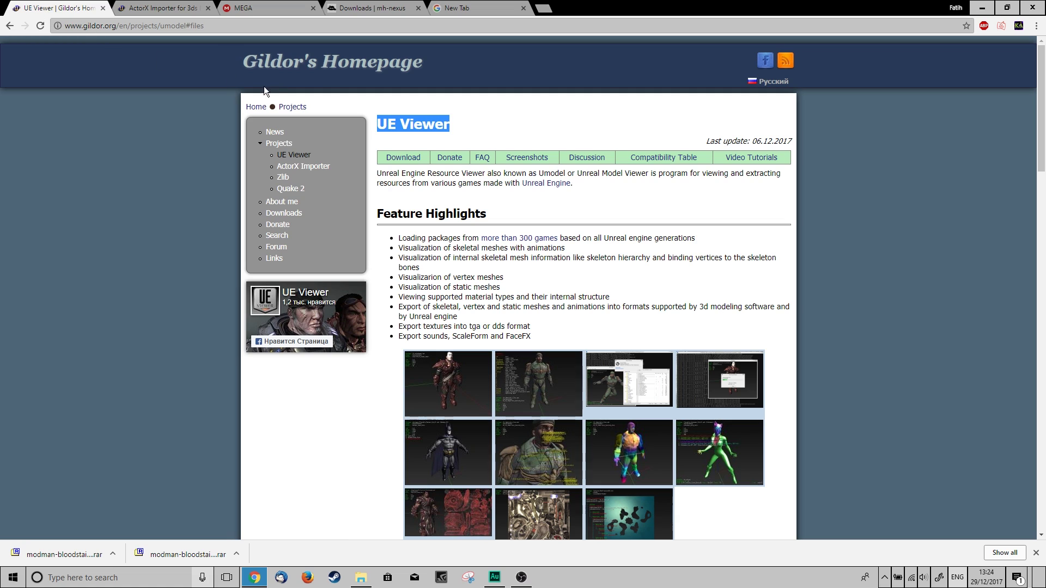
click(180, 12)
drag(376, 124, 581, 127)
click(610, 129)
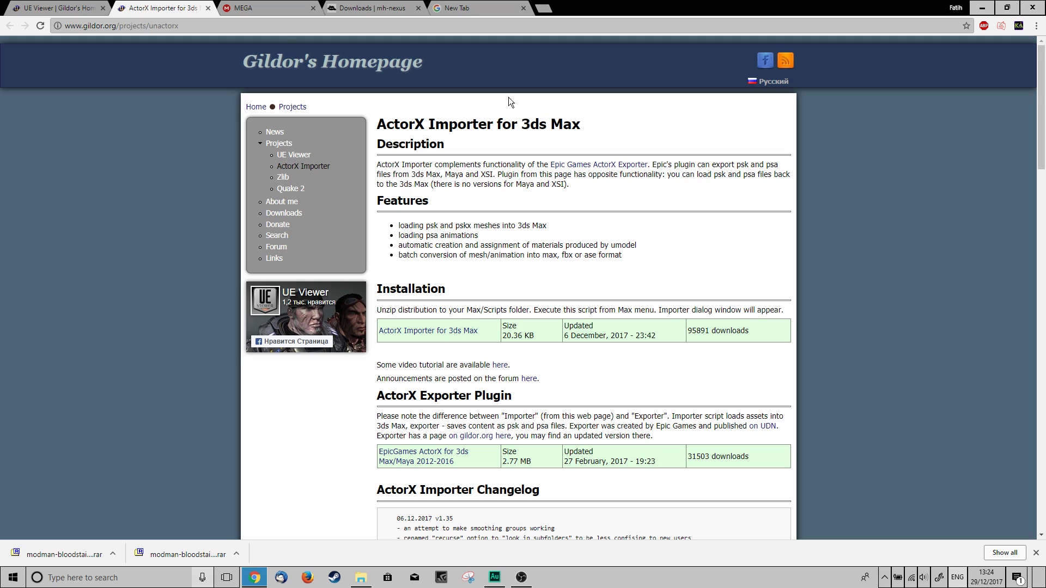
click(262, 8)
drag(462, 200, 511, 201)
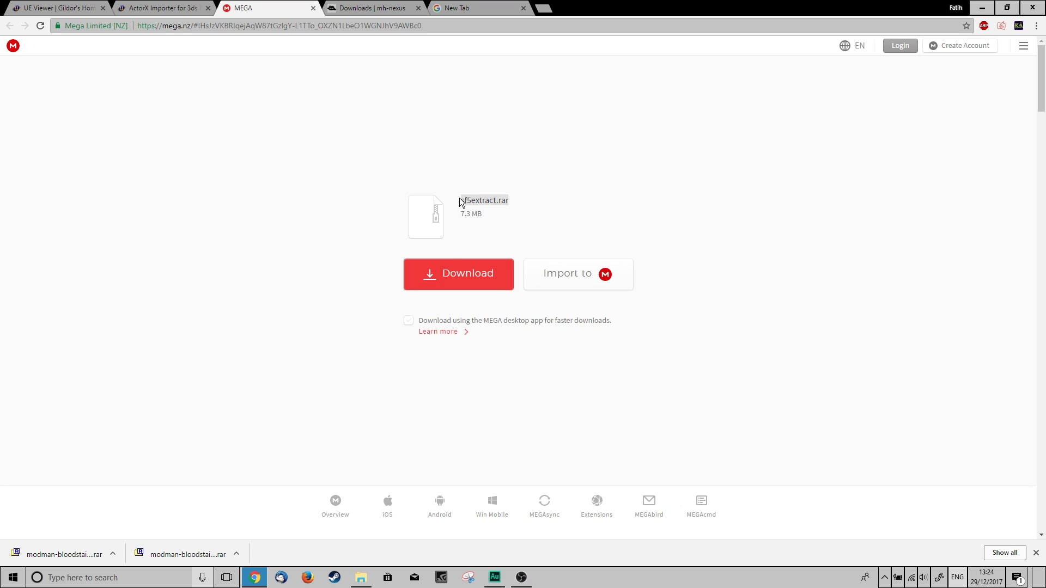
drag(461, 200, 526, 208)
- Review the HxD hex editor's download and product pages and the fluffyquack.com address for modman-bloodstained.rar
click(357, 9)
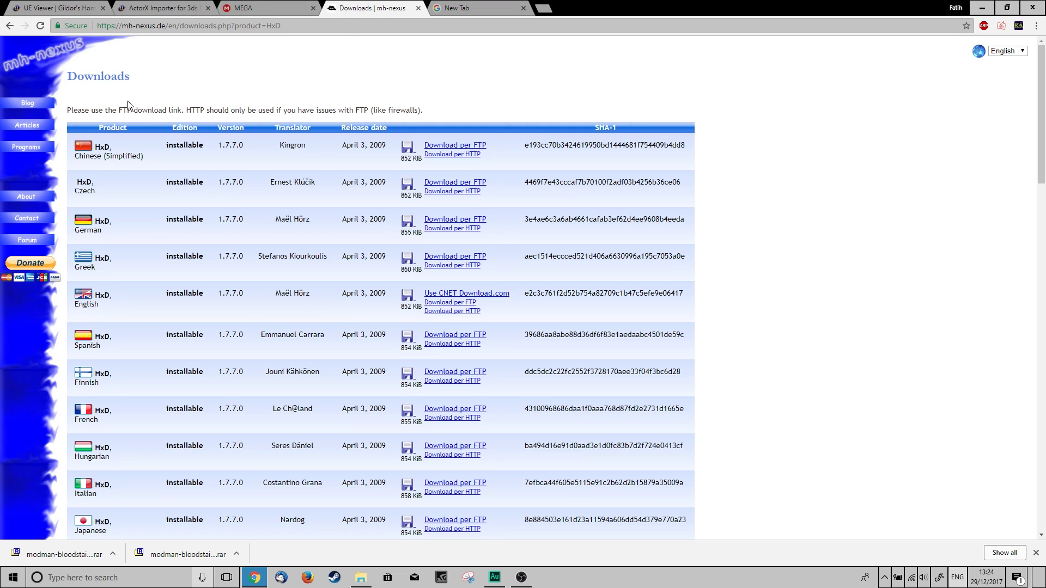
scroll(155, 84, down, 1)
scroll(157, 76, up, 1)
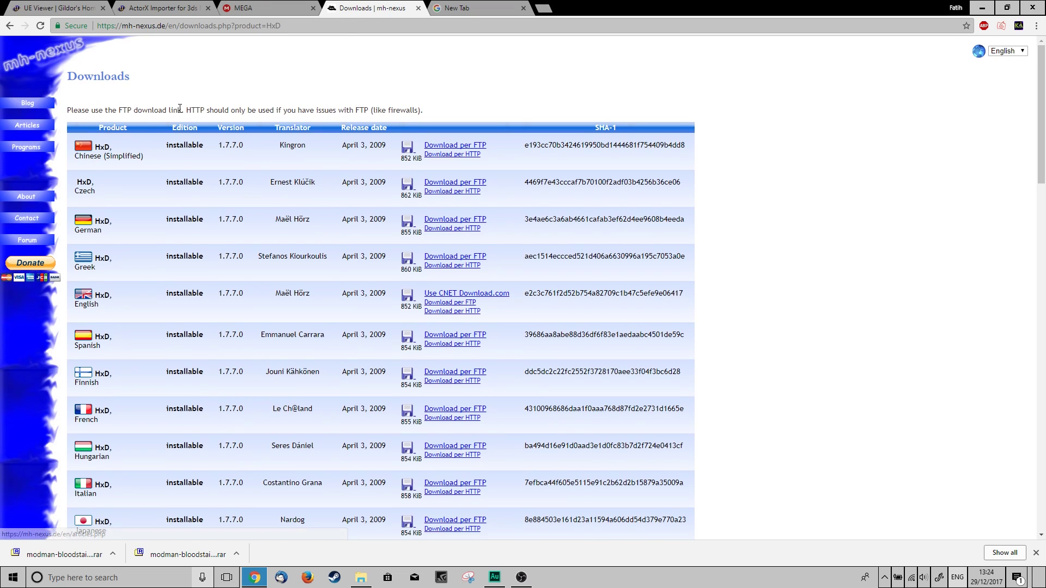
key(alt+Left)
scroll(276, 203, up, 10)
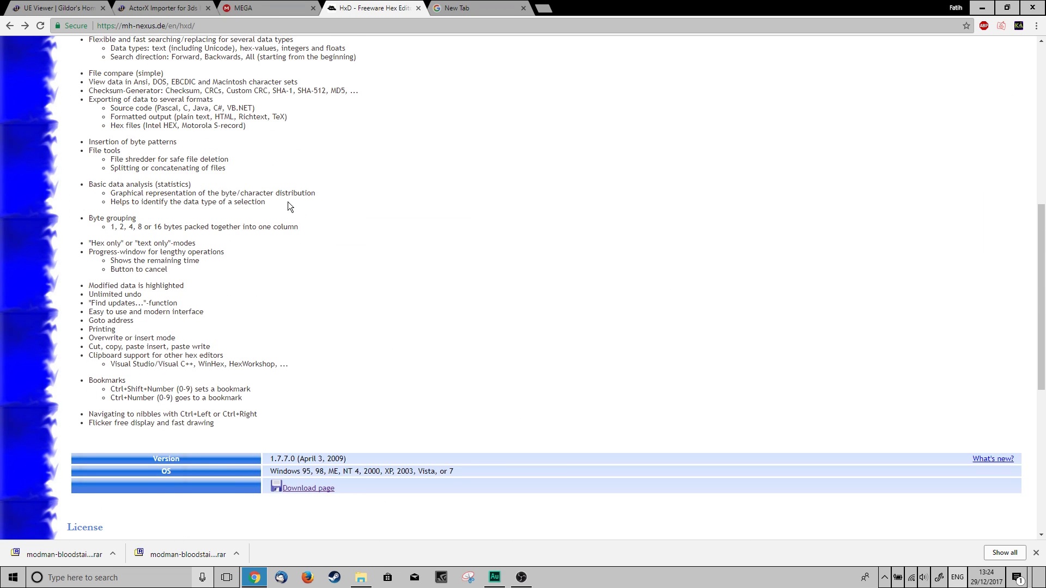
drag(157, 76, 273, 79)
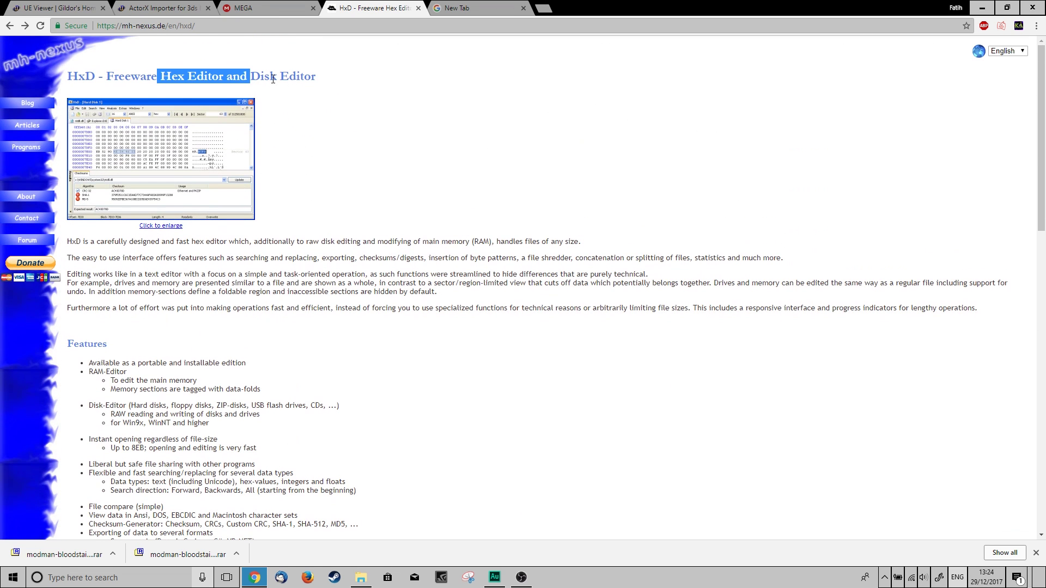
click(10, 25)
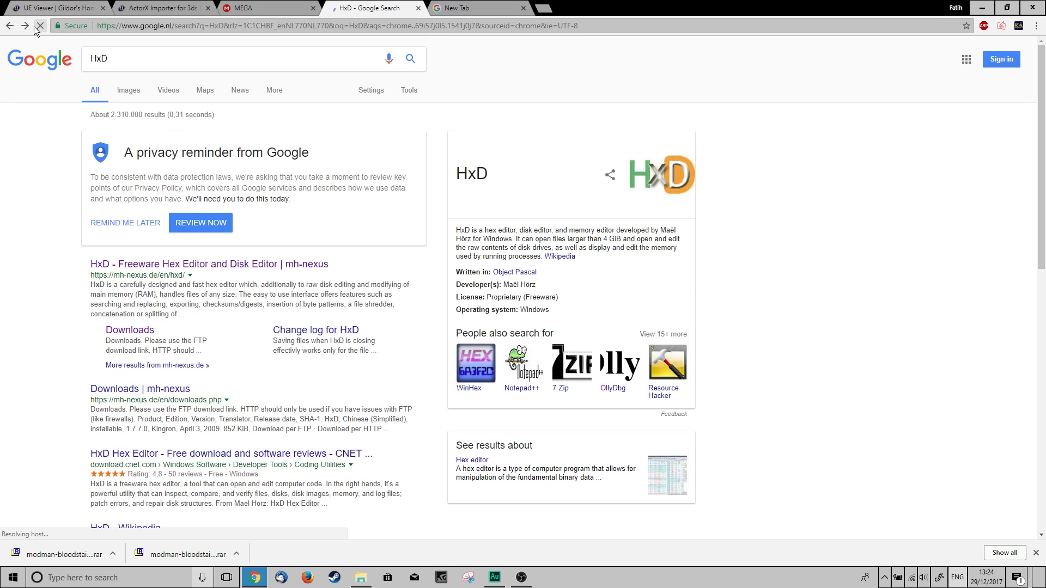
click(25, 27)
click(26, 28)
click(466, 10)
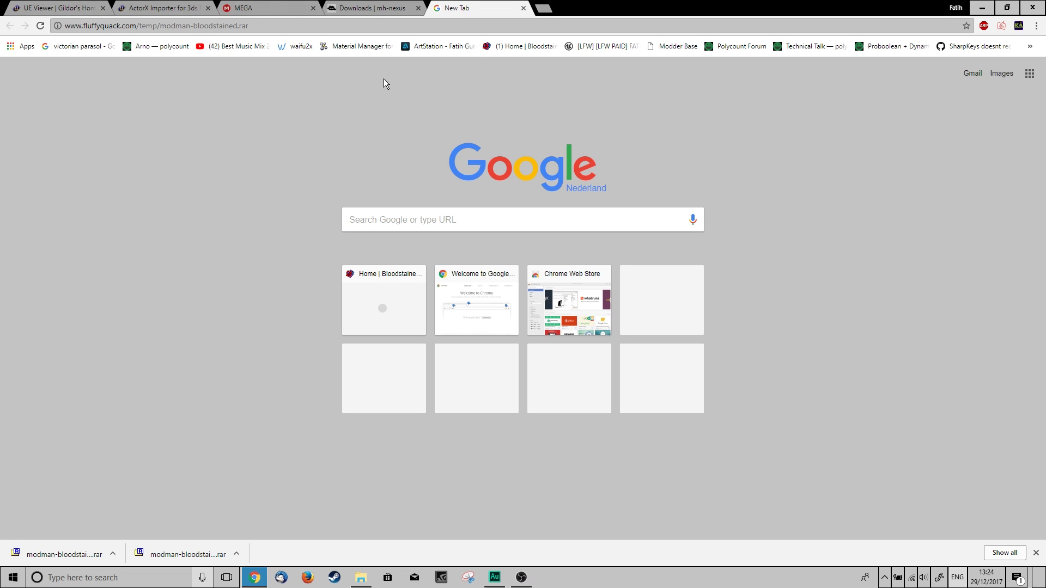
click(298, 31)
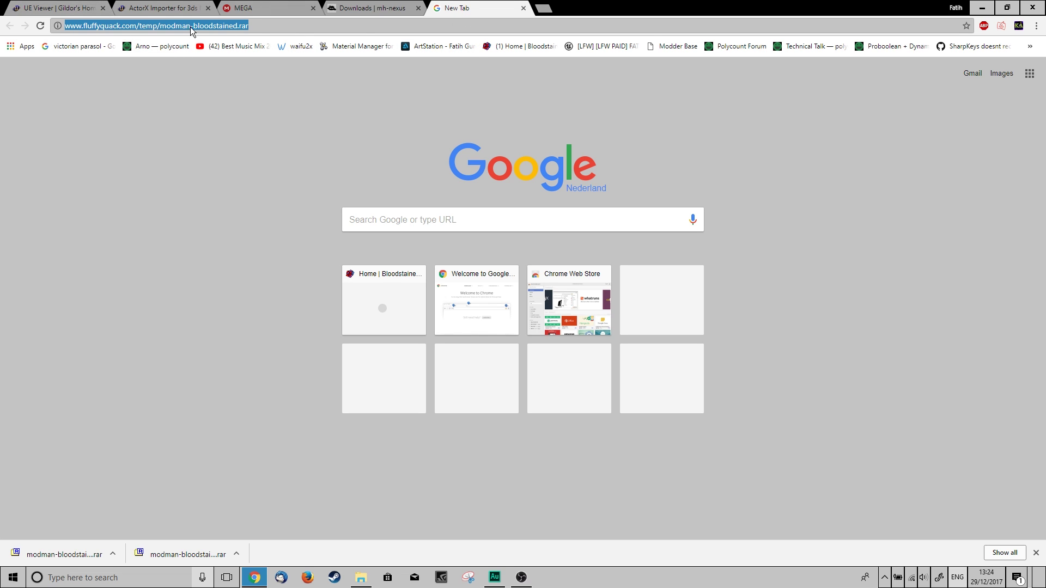
- Download the Win32 version of UE Viewer from its project page
click(64, 10)
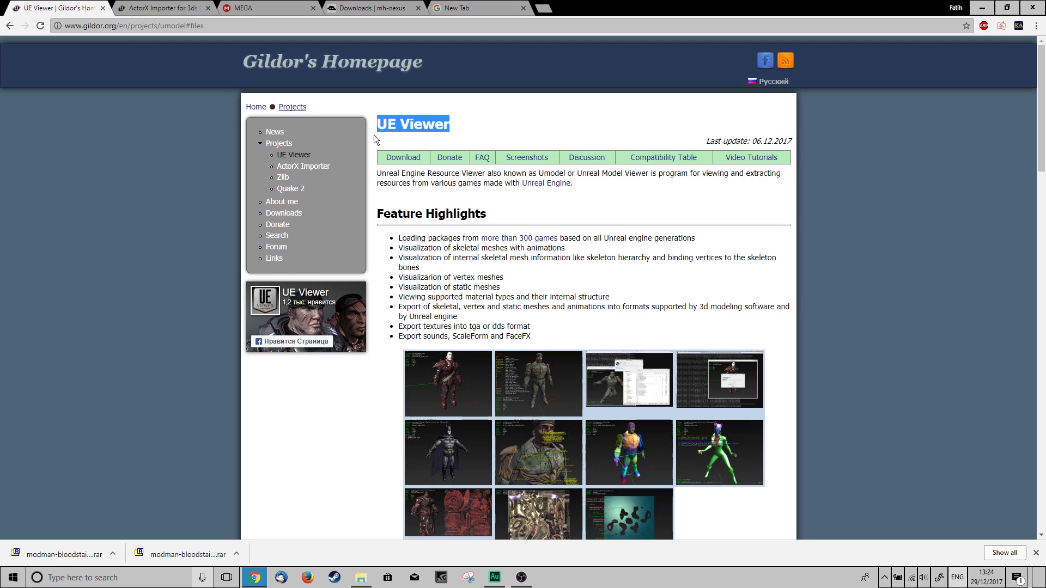
click(404, 159)
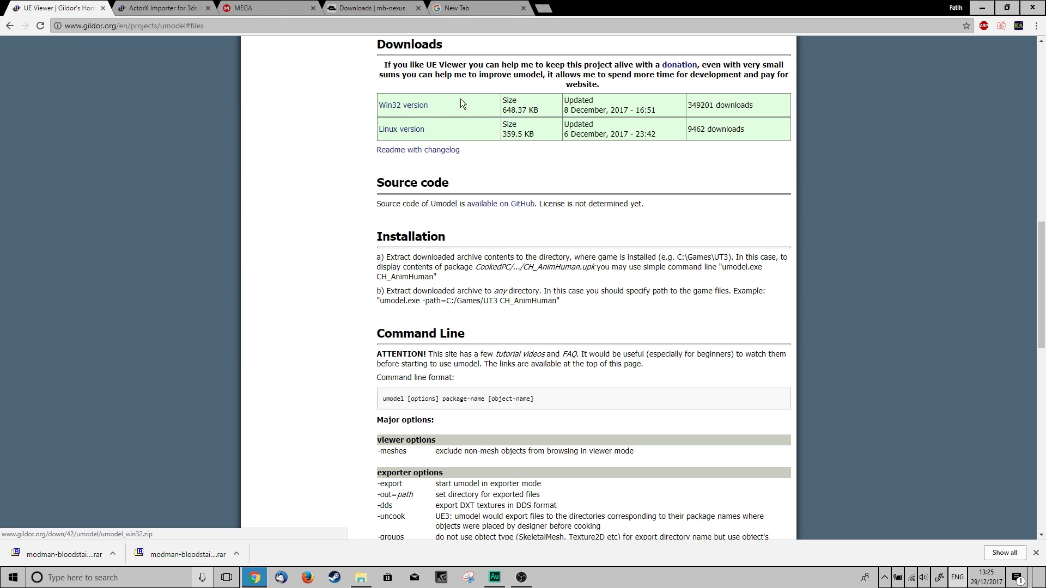
click(400, 110)
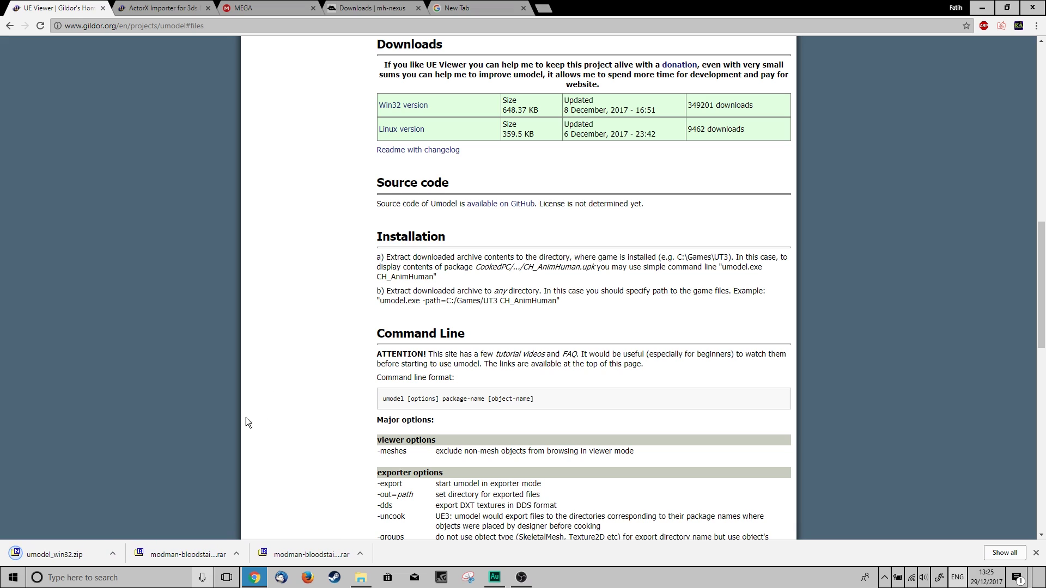
- Download ActorX Importer for 3ds Max from its project page and sf5extract.rar from MEGA
click(157, 11)
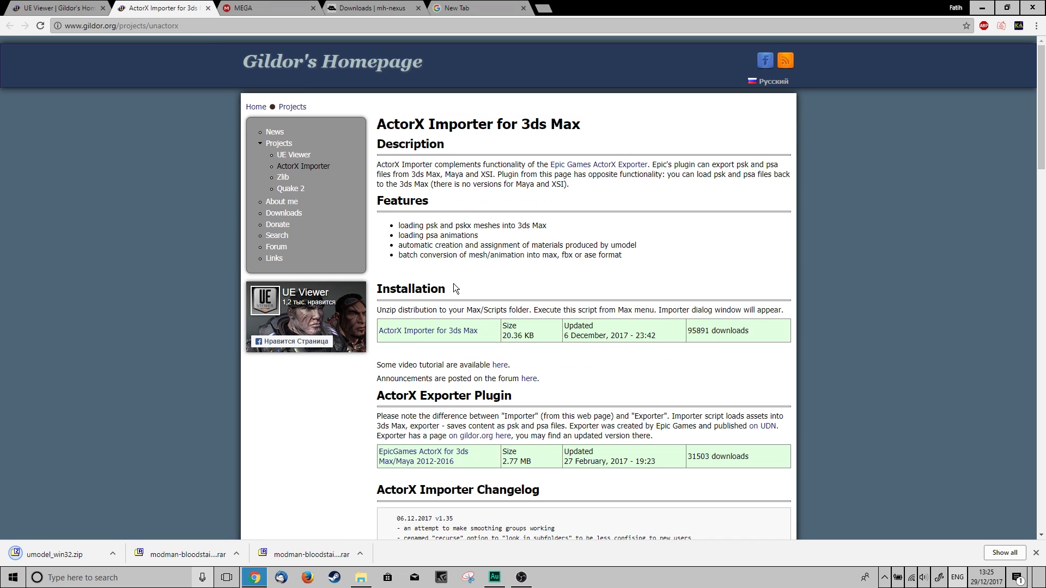
click(429, 333)
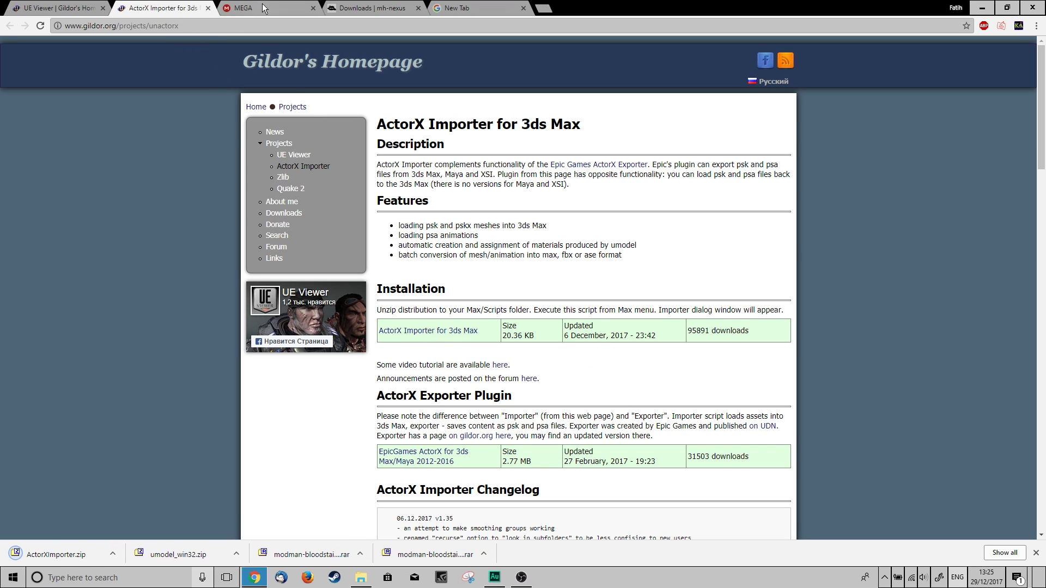
click(260, 5)
click(439, 277)
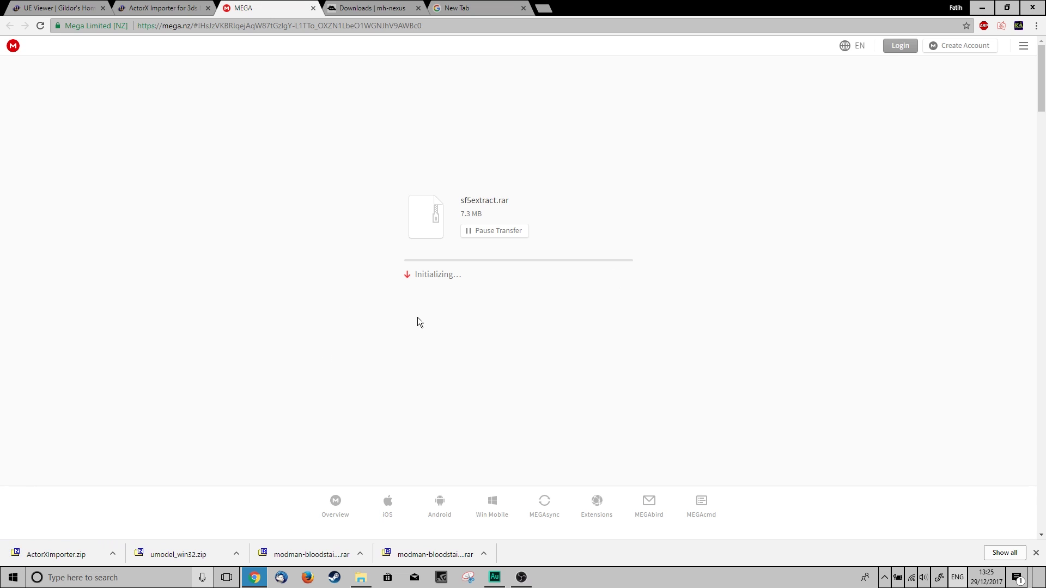
- Try to download the English edition of HxD through CNET Download.com and close its page
click(376, 8)
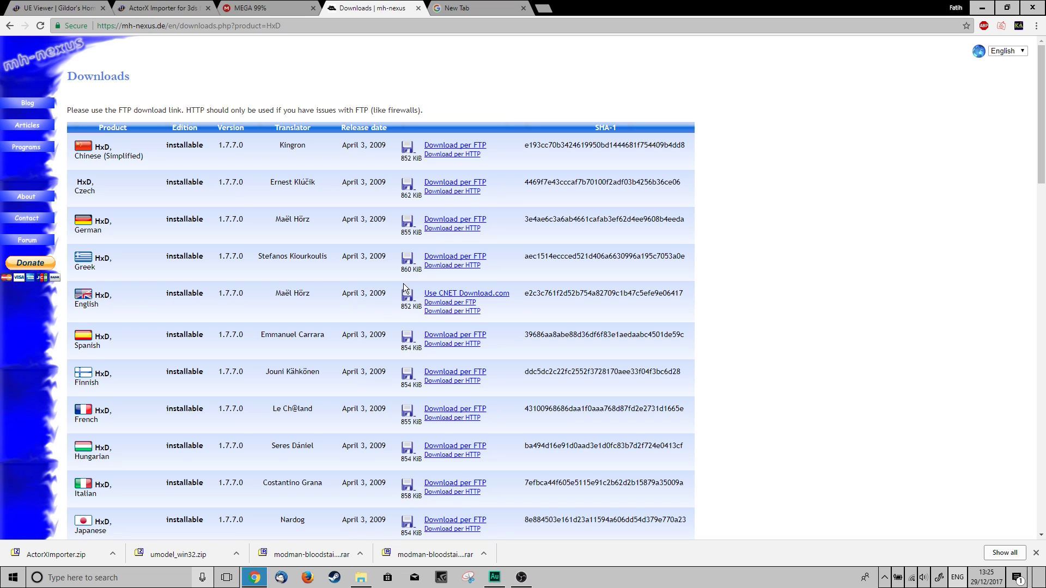
scroll(153, 280, down, 2)
scroll(149, 282, up, 1)
scroll(149, 282, up, 1)
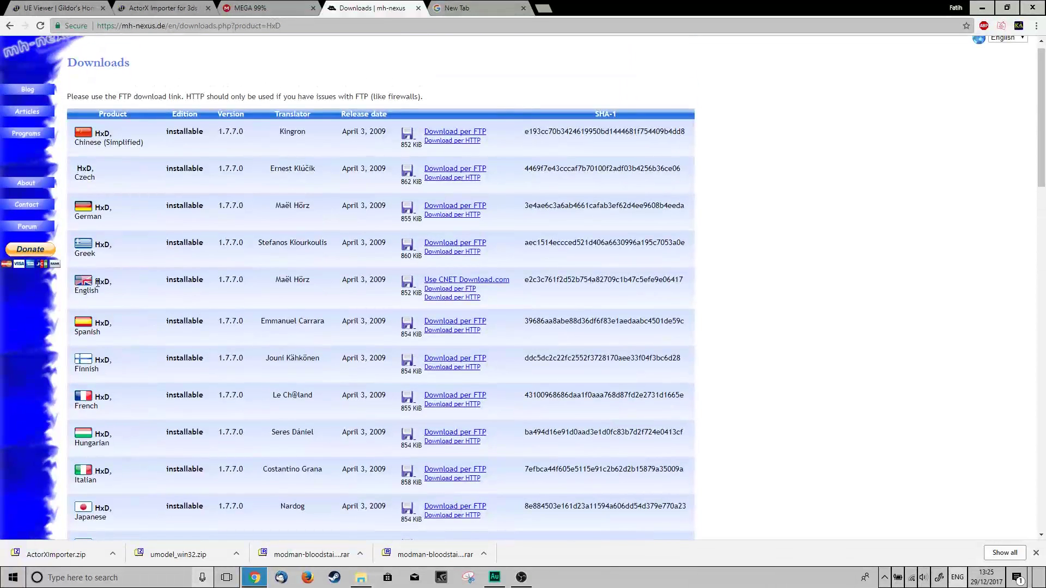
click(494, 282)
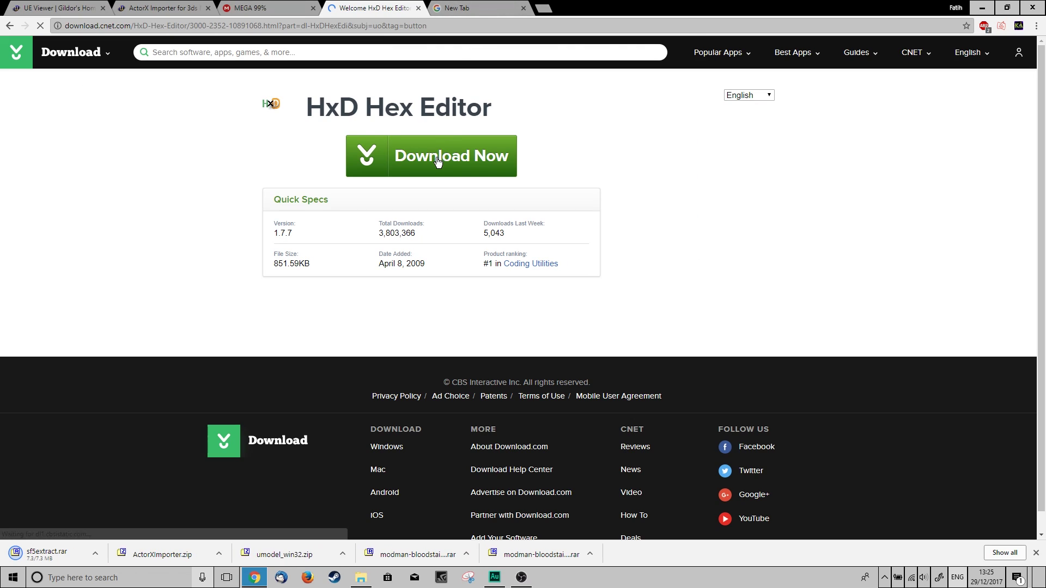
click(428, 160)
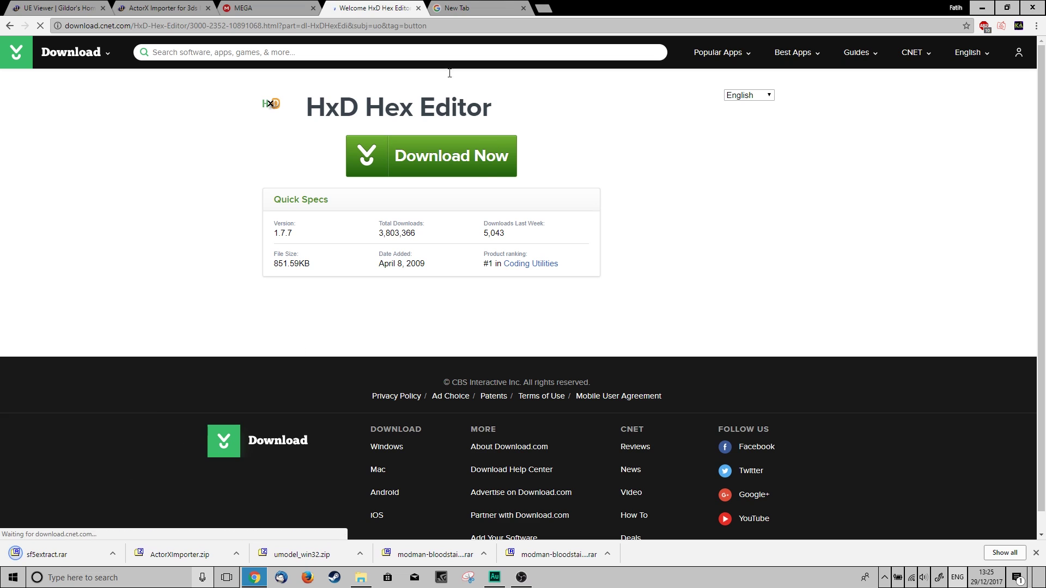
key(ctrl+w)
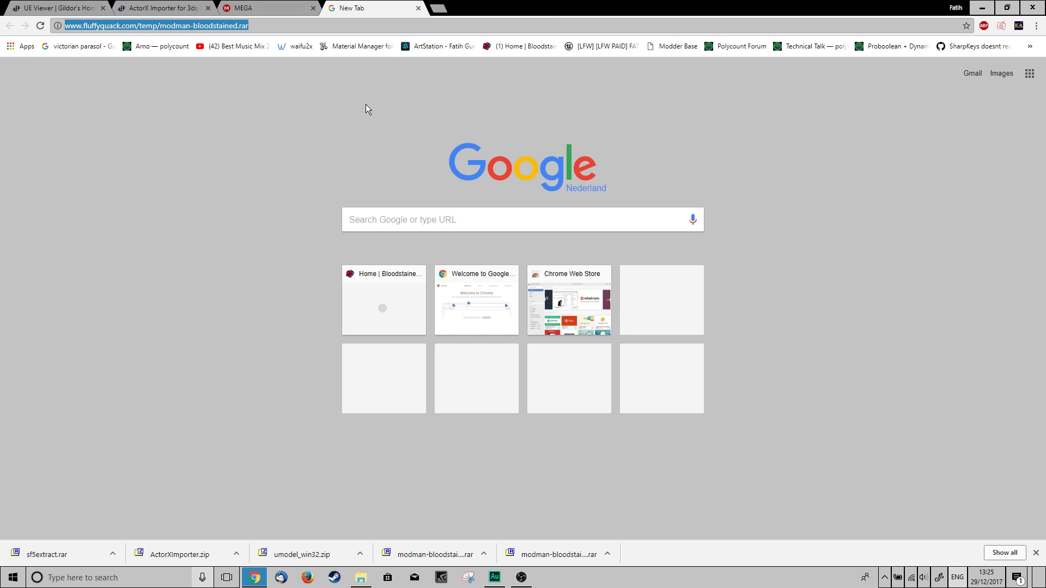
click(287, 21)
key(Return)
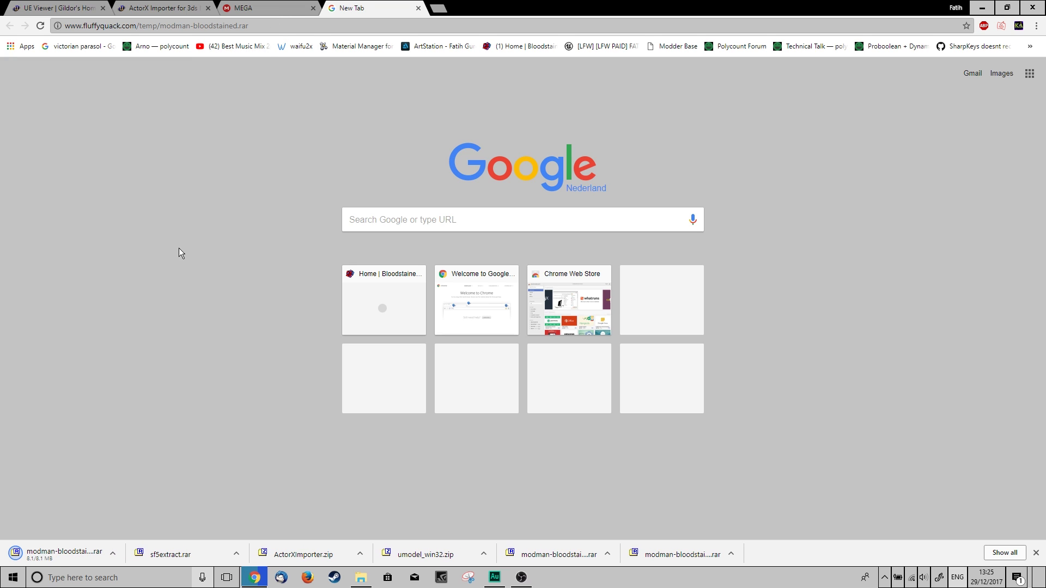
click(419, 8)
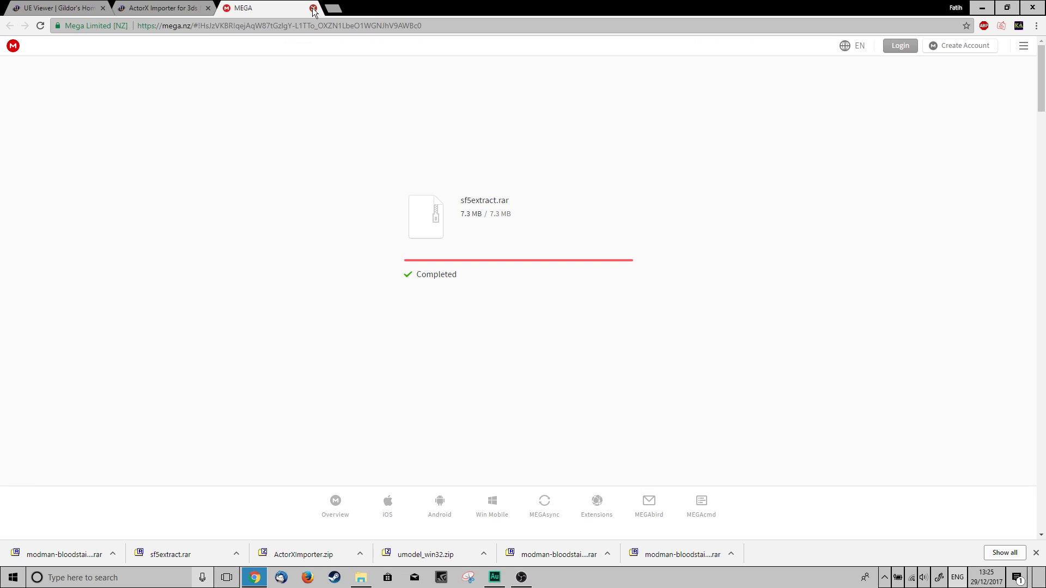
click(313, 8)
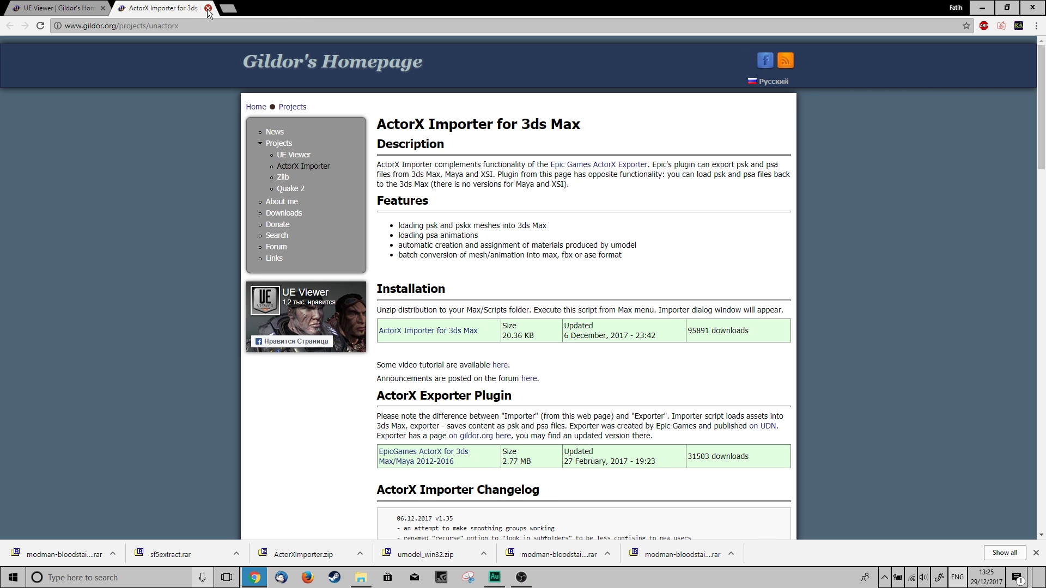
click(208, 8)
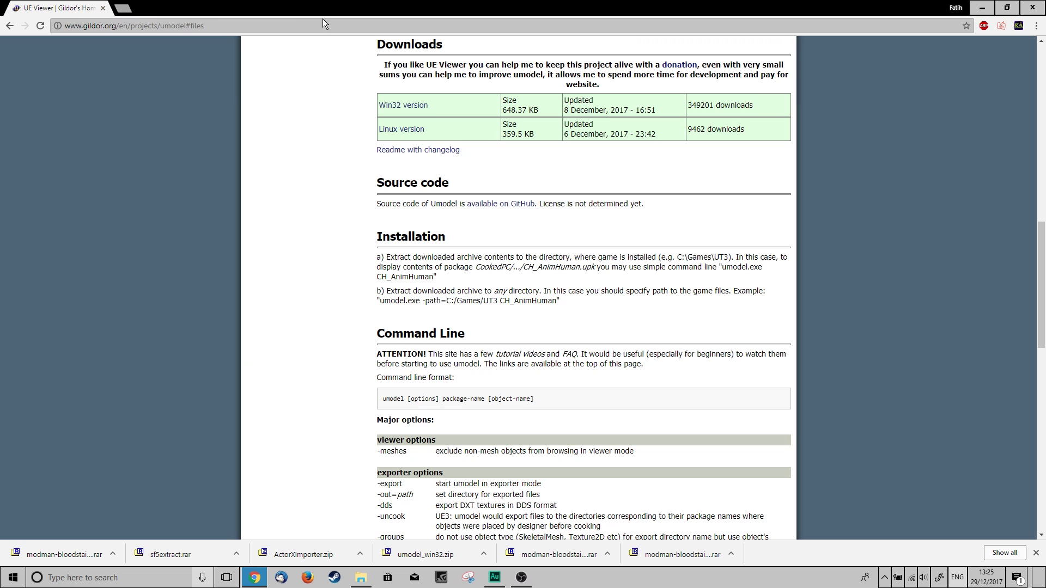
- Minimize the browser and open the Bloodstained Ritual of the Night folder on the Projects (F:) drive
click(982, 7)
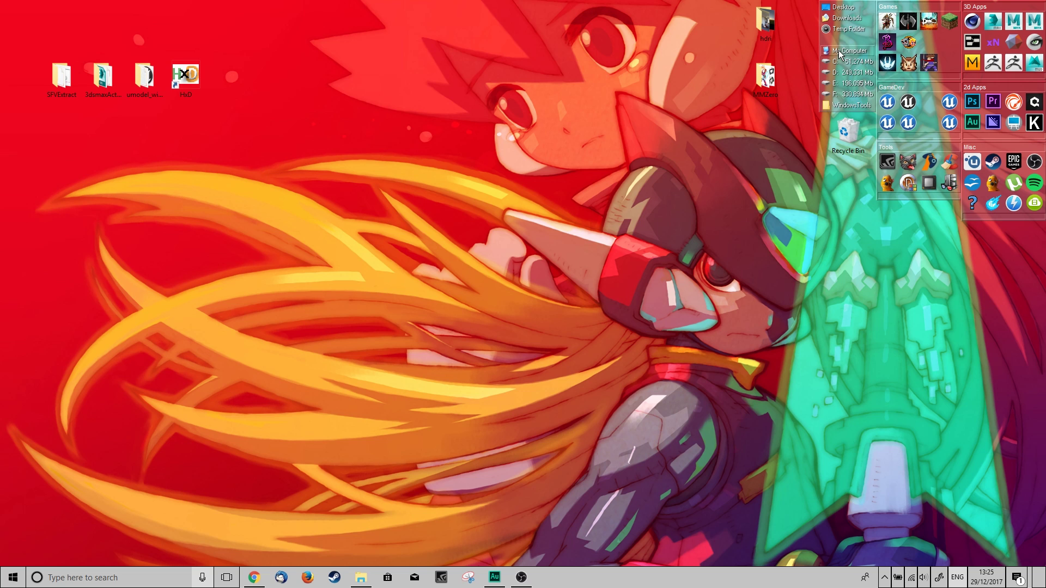
click(848, 95)
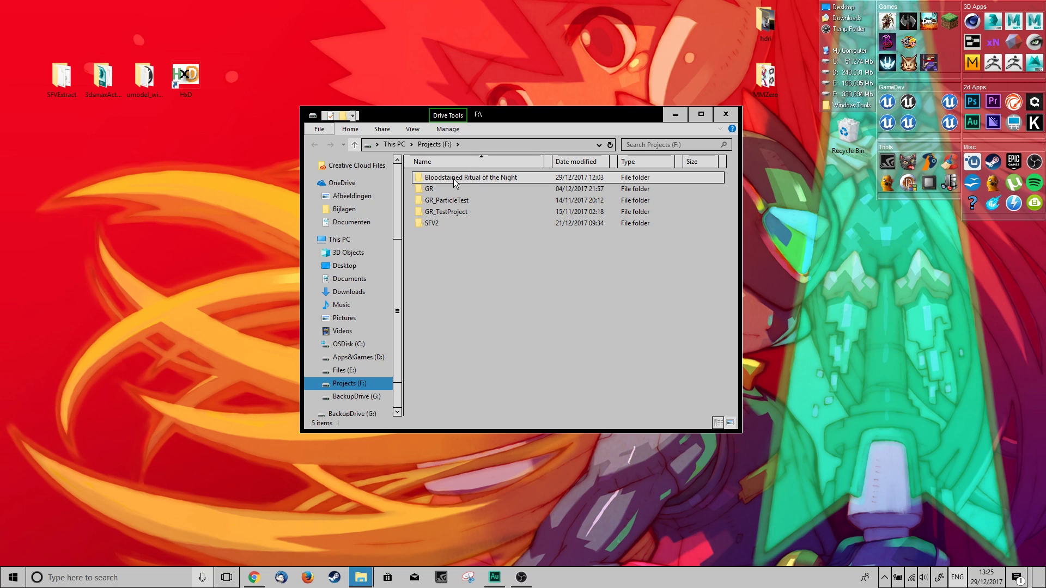
double_click(453, 179)
drag(479, 116, 511, 133)
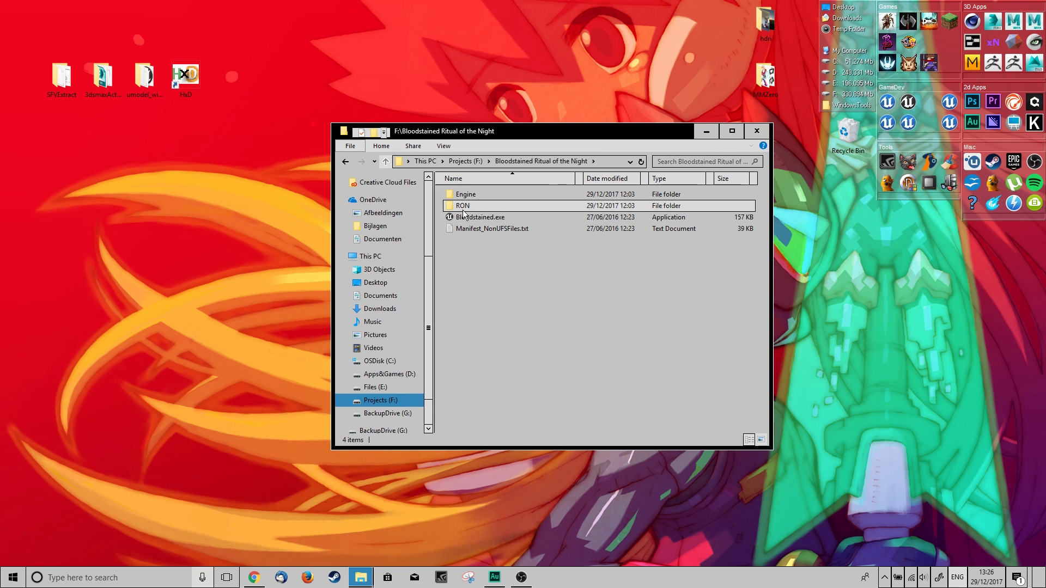
drag(515, 129, 520, 125)
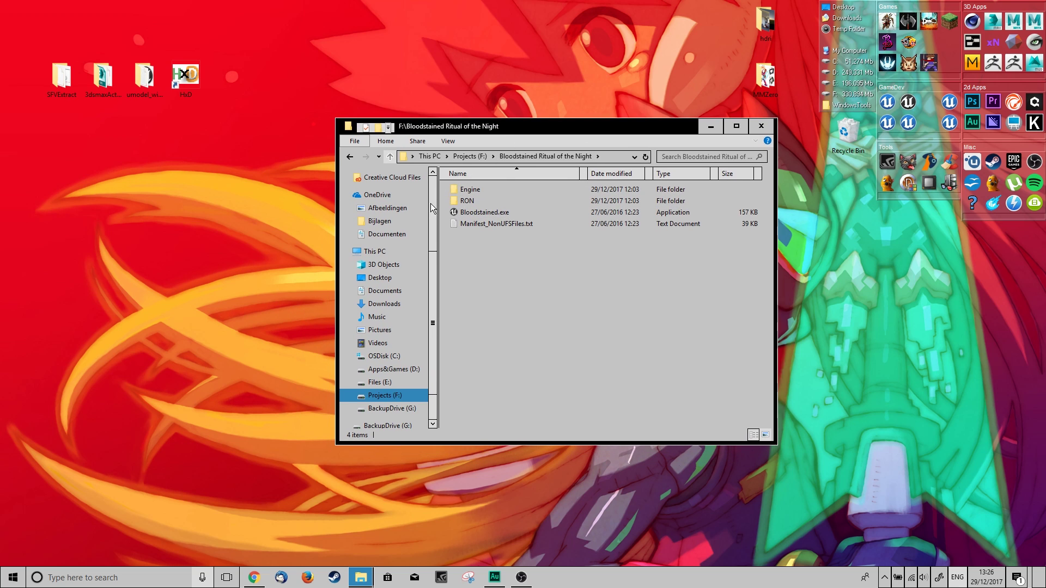
- Check the engine version in Engine\Build\Build.version using Notepad++, close it and return to the Engine folder
click(472, 190)
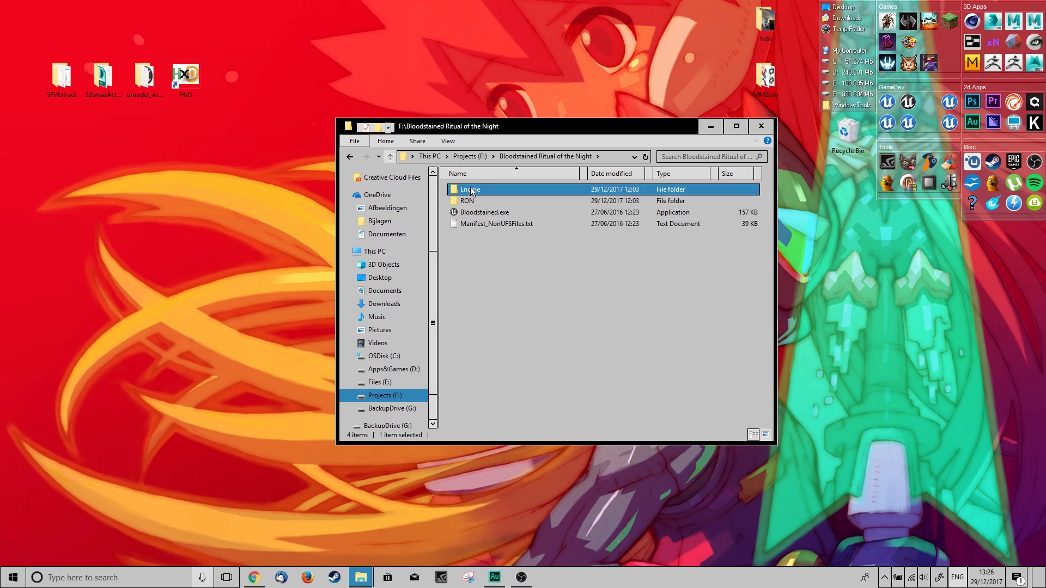
double_click(471, 190)
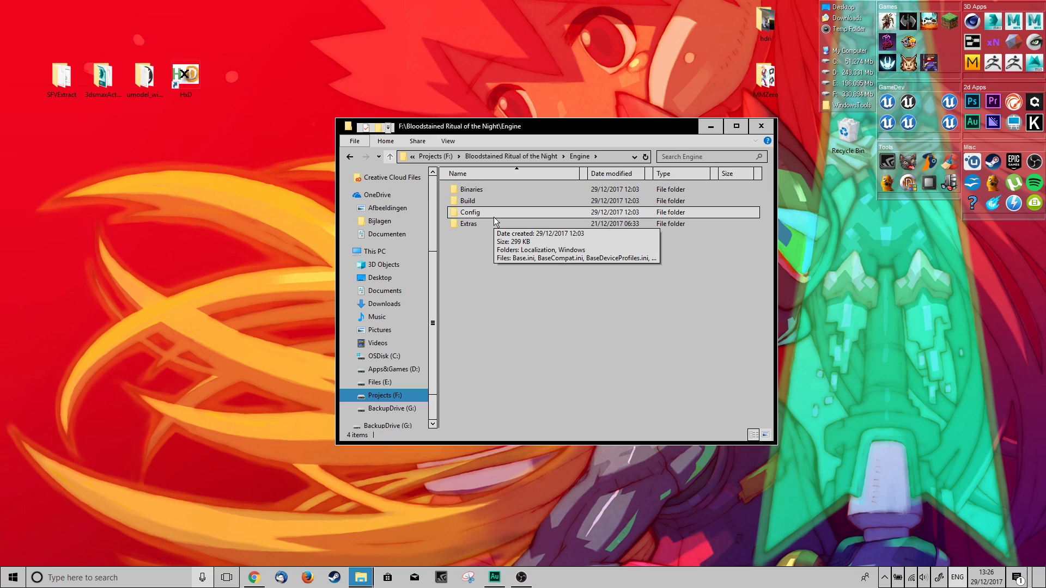
double_click(491, 201)
click(469, 189)
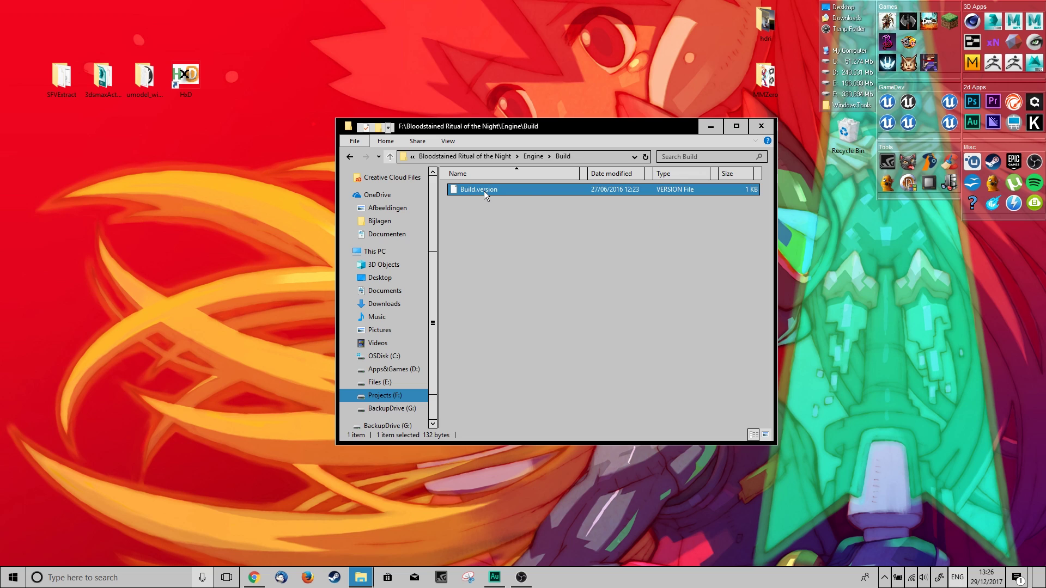
right_click(481, 188)
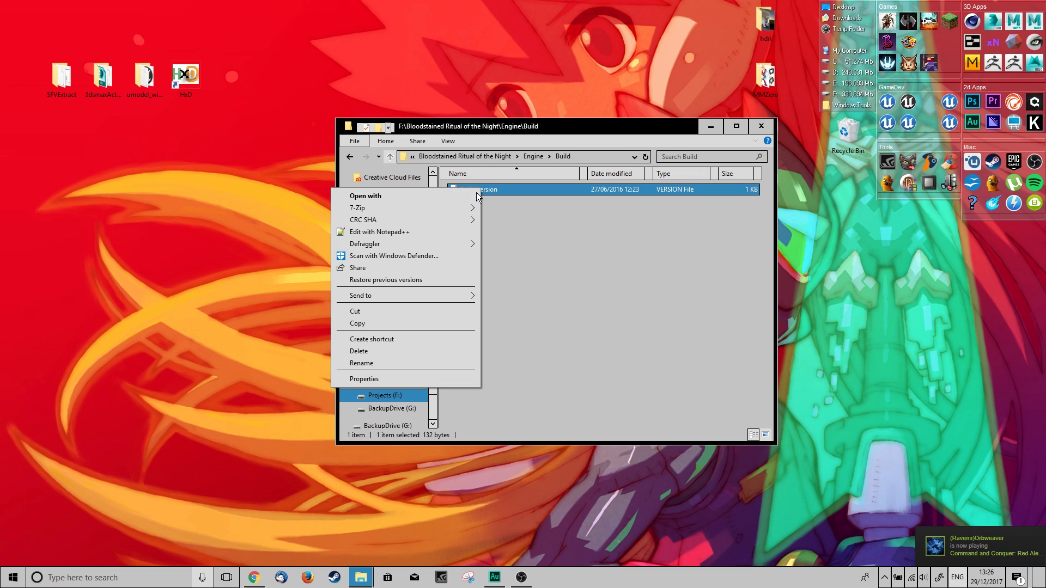
click(424, 229)
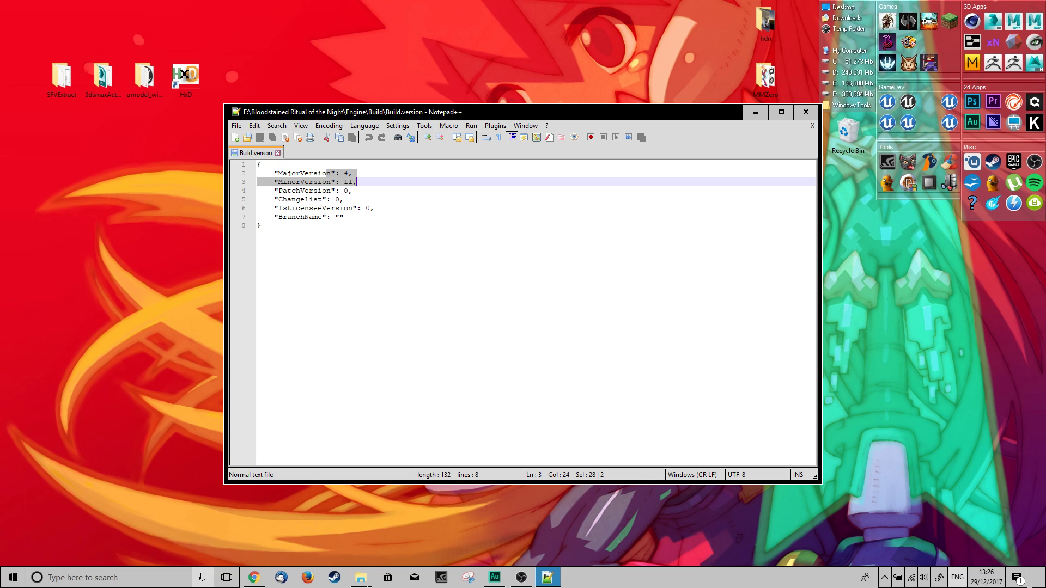
key(alt+F4)
key(alt+Left)
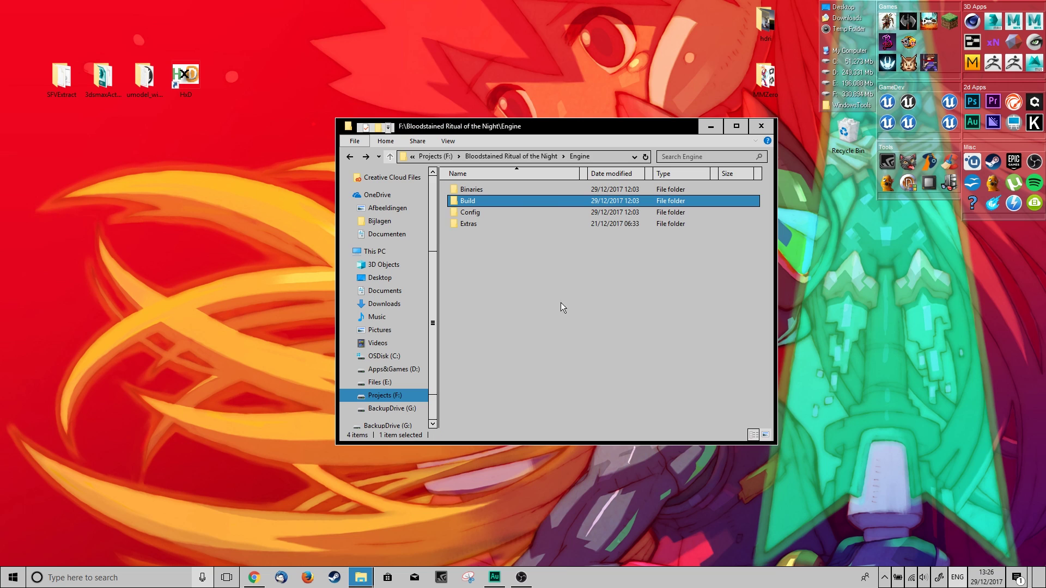
- Go back to the game's main folder and open RON\Content\Paks, where RON-WindowsNoEditor.pak is stored
key(alt+Left)
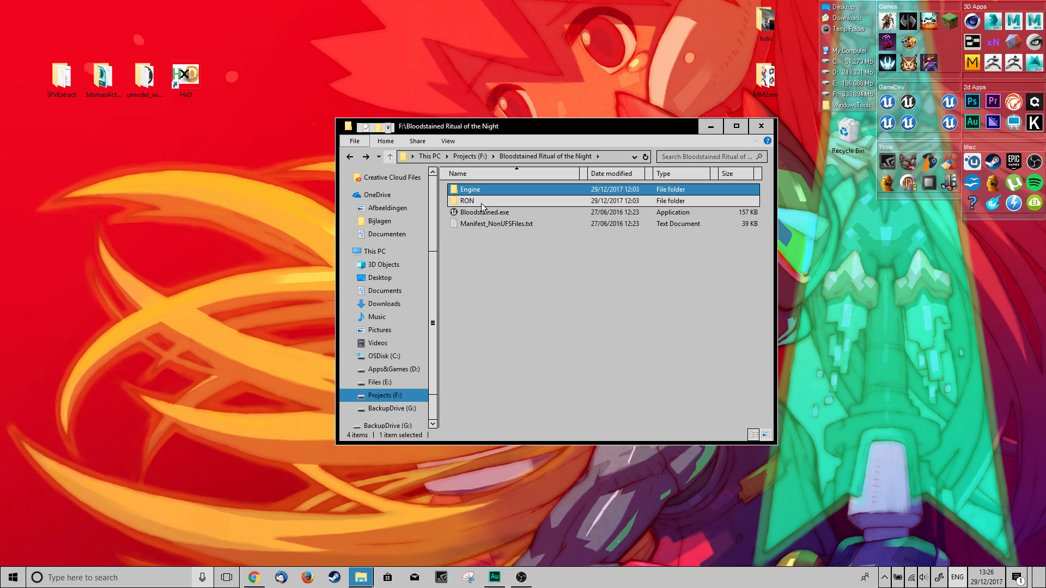
double_click(481, 202)
double_click(483, 201)
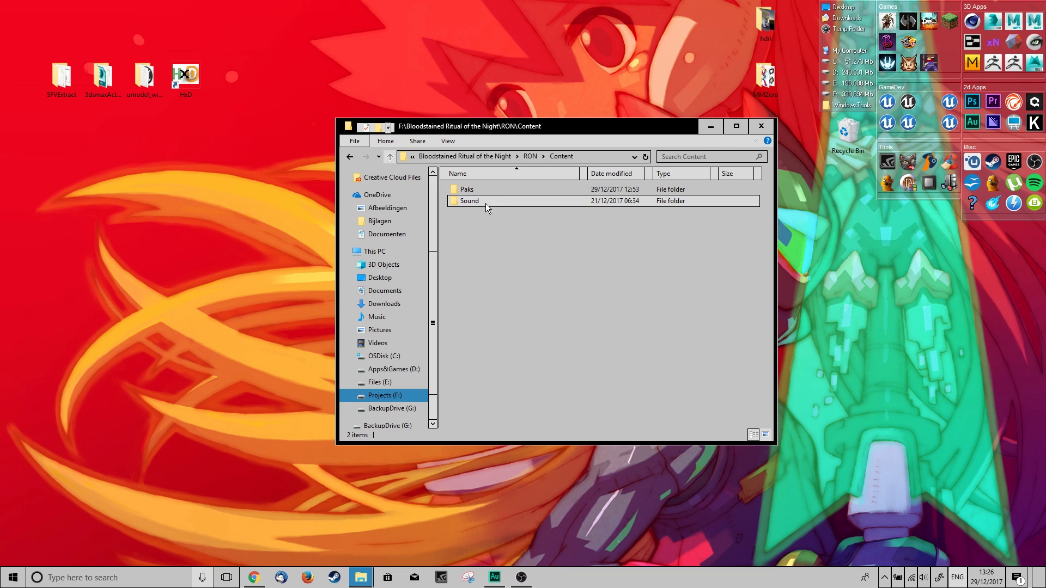
double_click(478, 189)
click(539, 192)
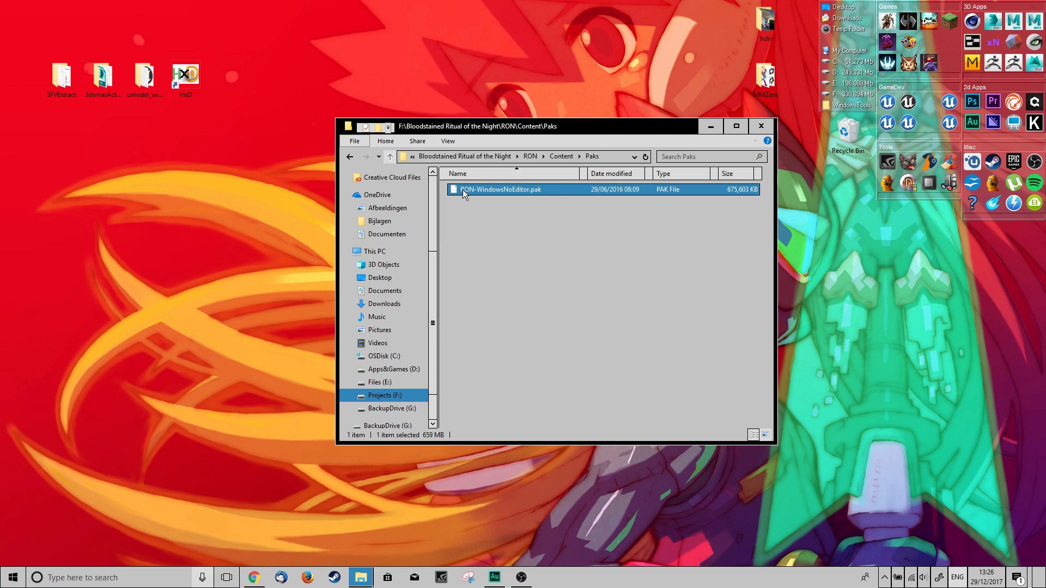
click(537, 232)
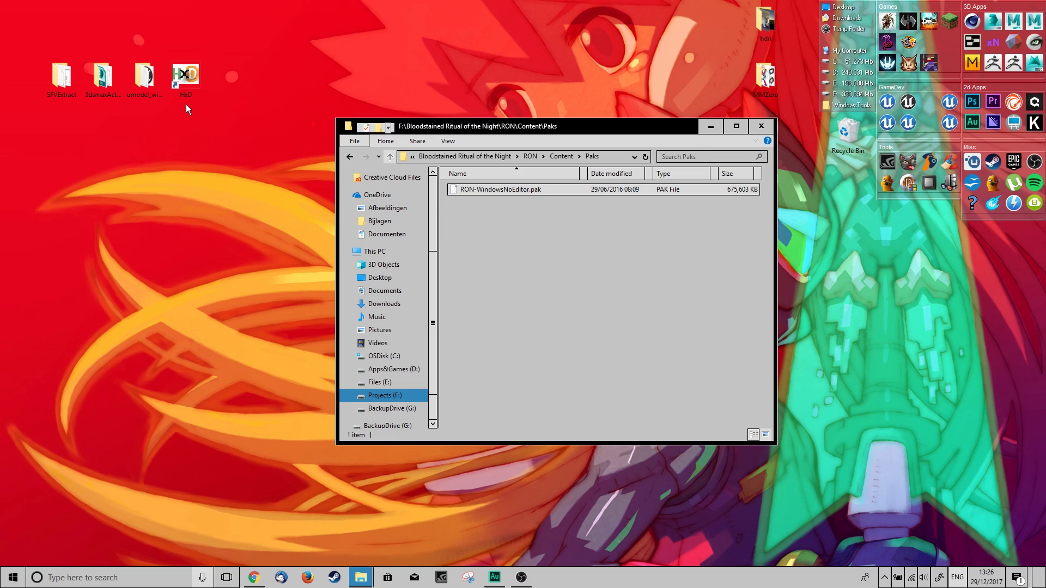
- Copy all six files from the SFVExtract folder on the desktop into the game's Paks folder
double_click(63, 76)
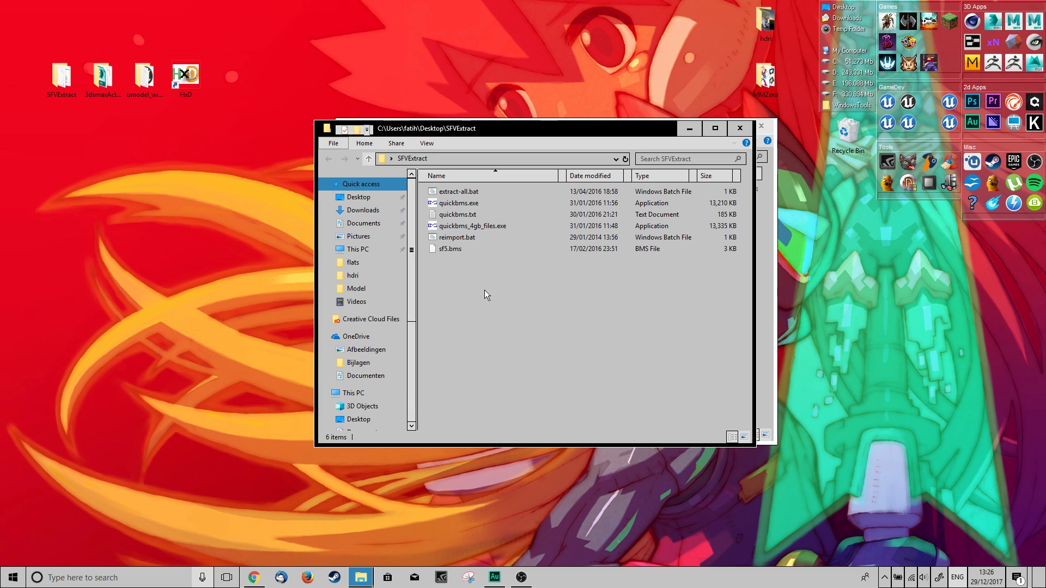
drag(484, 291, 431, 178)
drag(492, 127, 738, 236)
drag(699, 304, 505, 292)
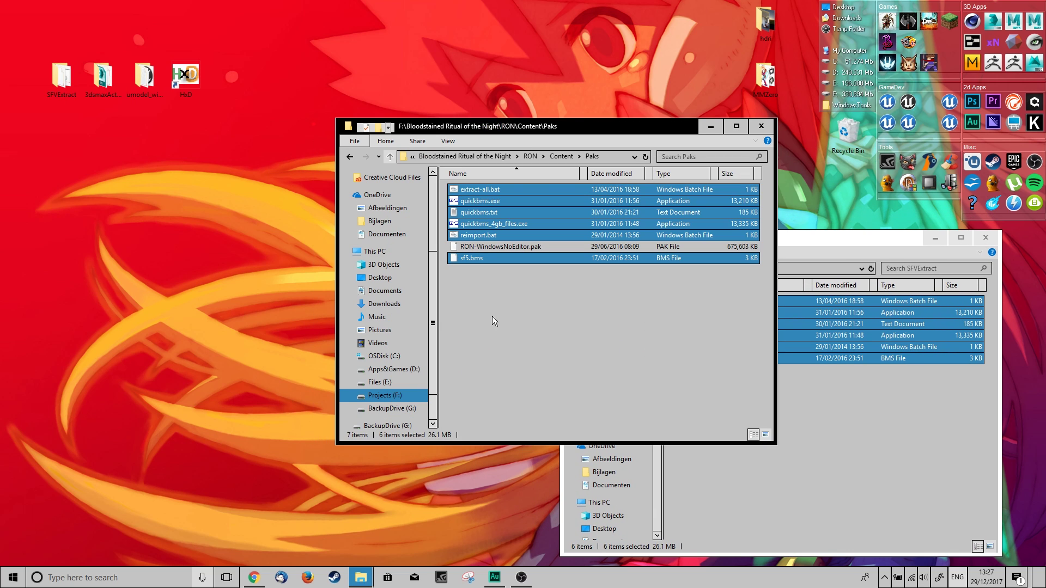
- Unpack RON-WindowsNoEditor.pak by running it through extract-all.bat in the Paks folder
click(515, 295)
drag(470, 250, 476, 189)
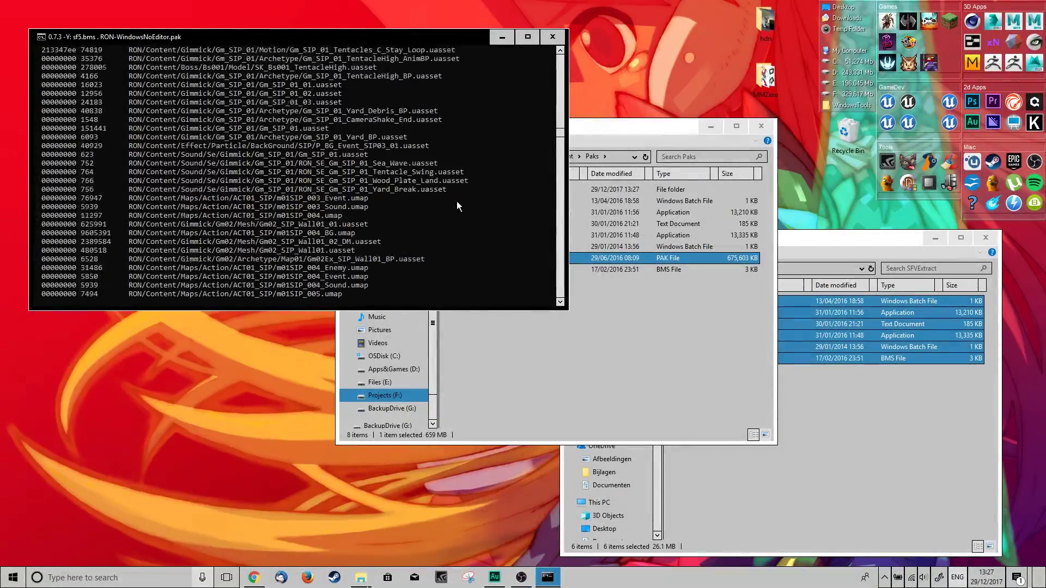
drag(521, 126, 483, 112)
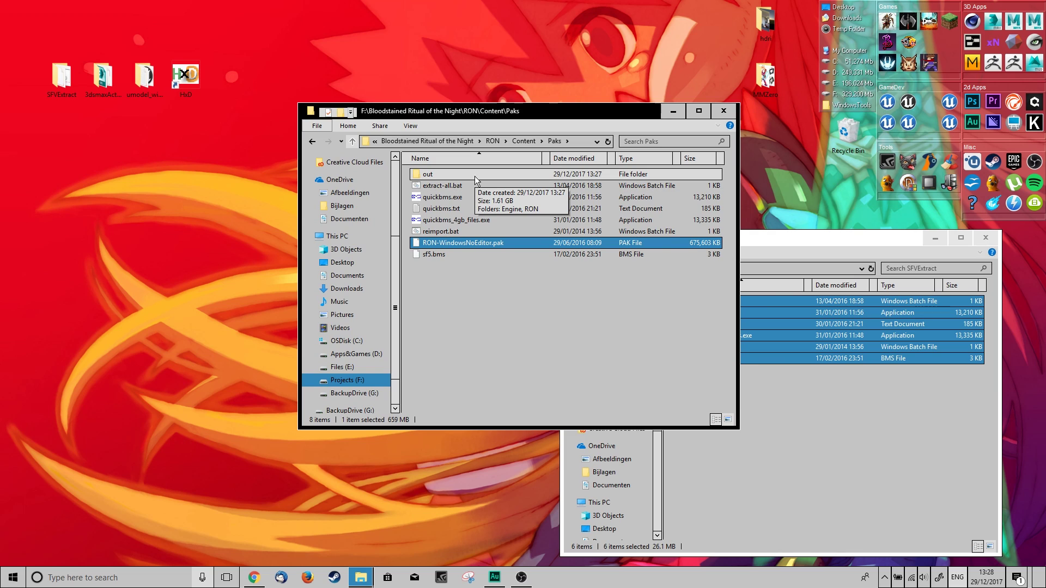
- Examine the extracted files in the out folder, going down to RON\Content\Accessories\Eye\Eye01\Model
double_click(440, 175)
double_click(447, 183)
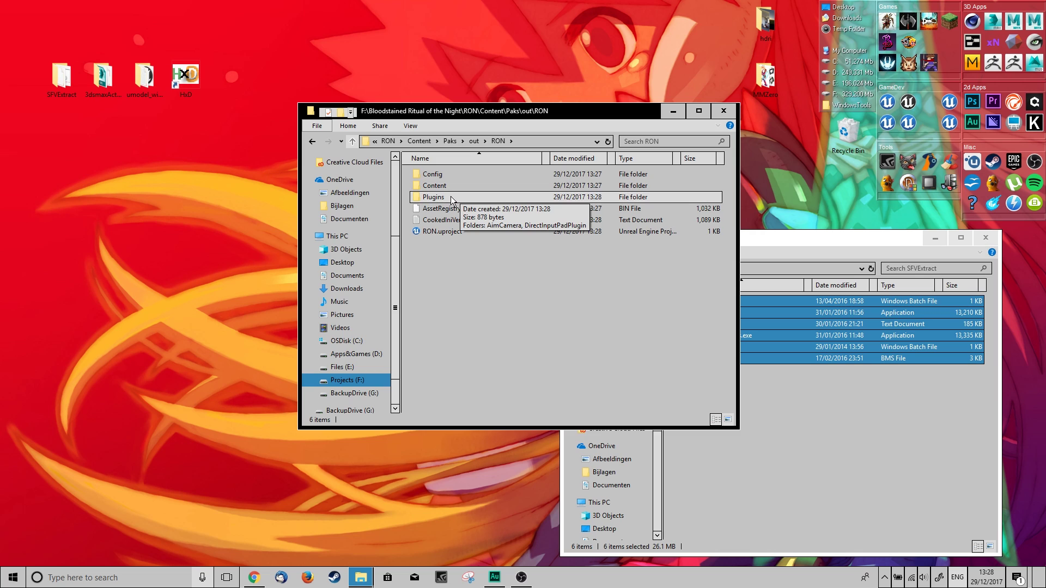
double_click(466, 181)
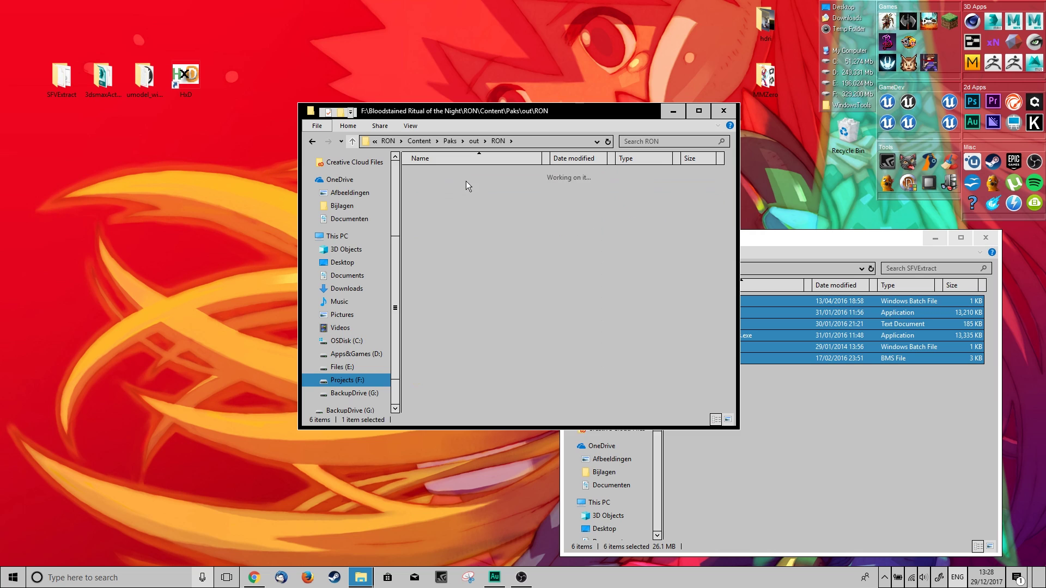
click(458, 208)
double_click(468, 173)
double_click(449, 184)
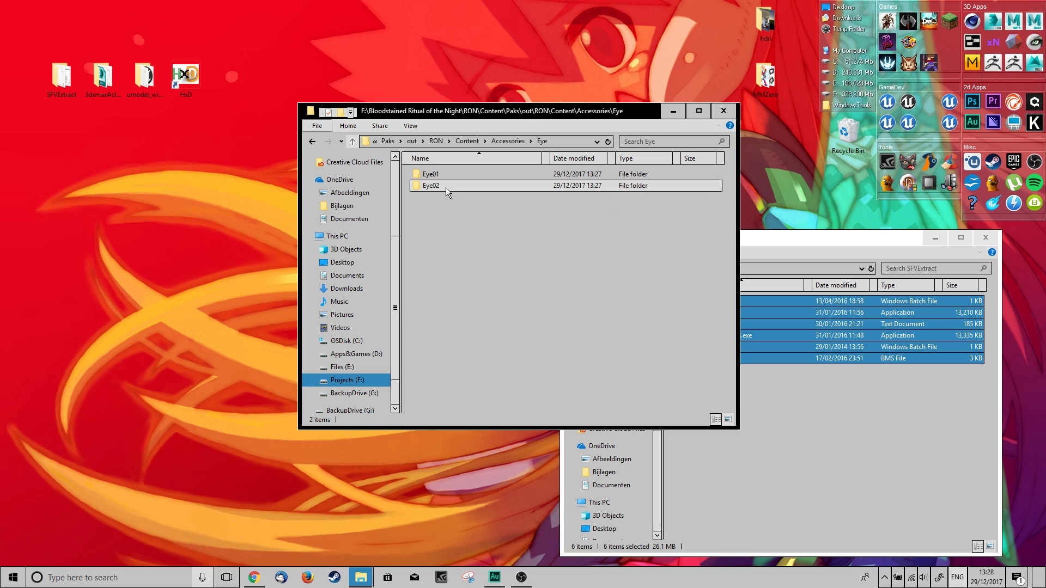
click(442, 176)
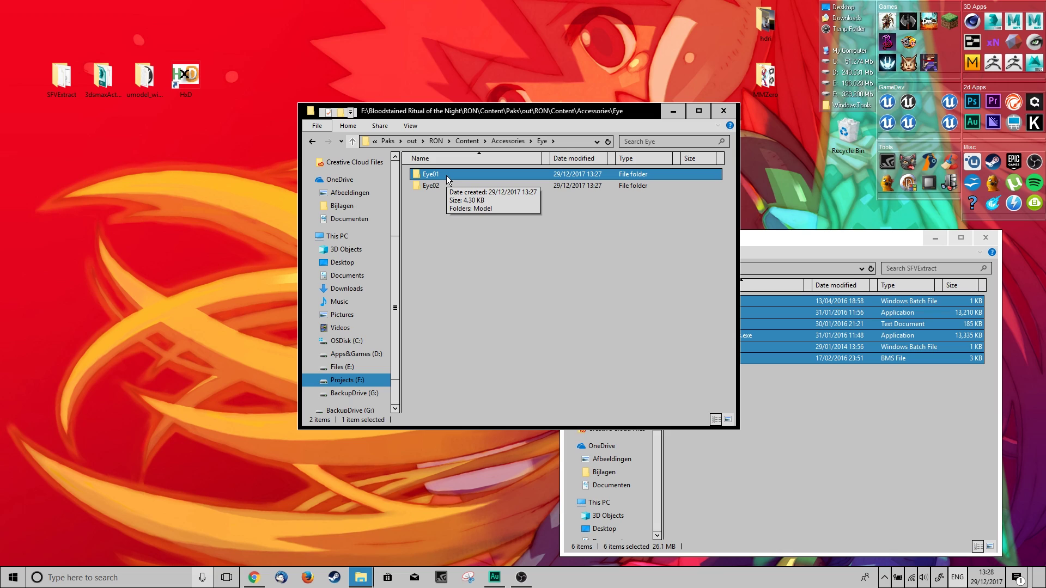
double_click(446, 176)
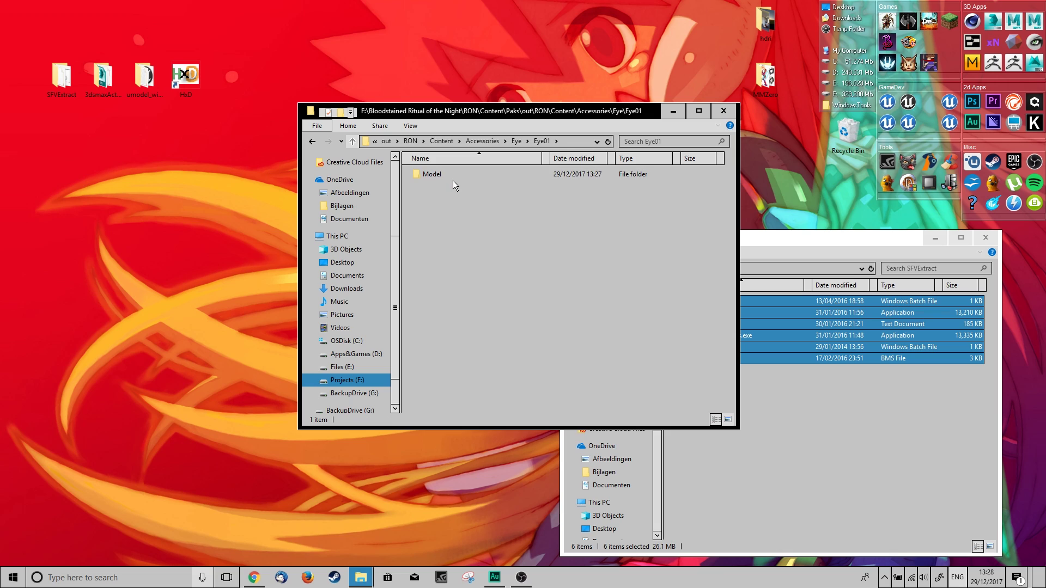
double_click(453, 175)
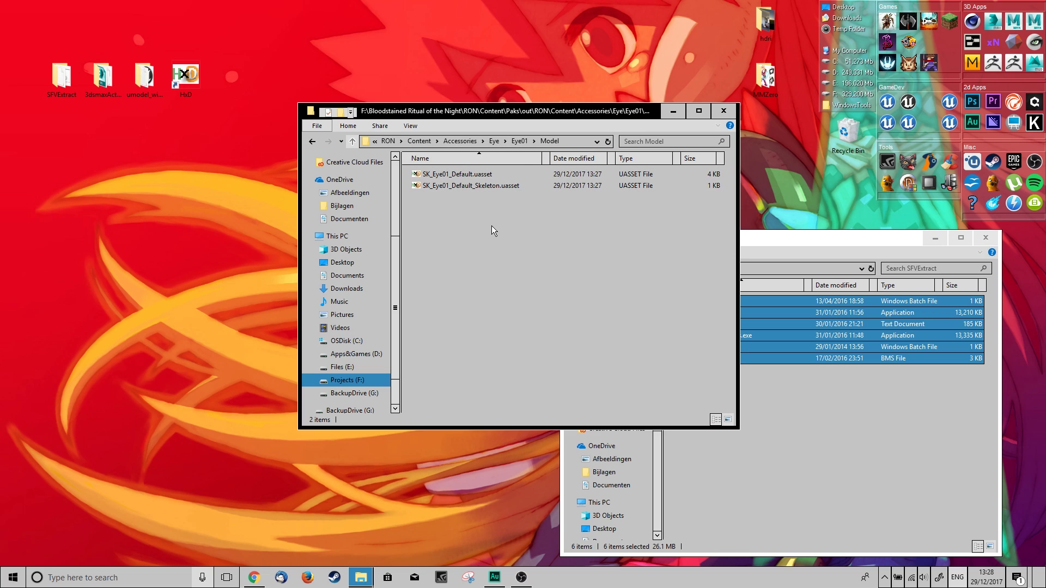
- Return to the Paks folder and cut the extracted out folder
key(BackSpace)
key(BackSpace)
key(BackSpace)
key(BackSpace)
key(BackSpace)
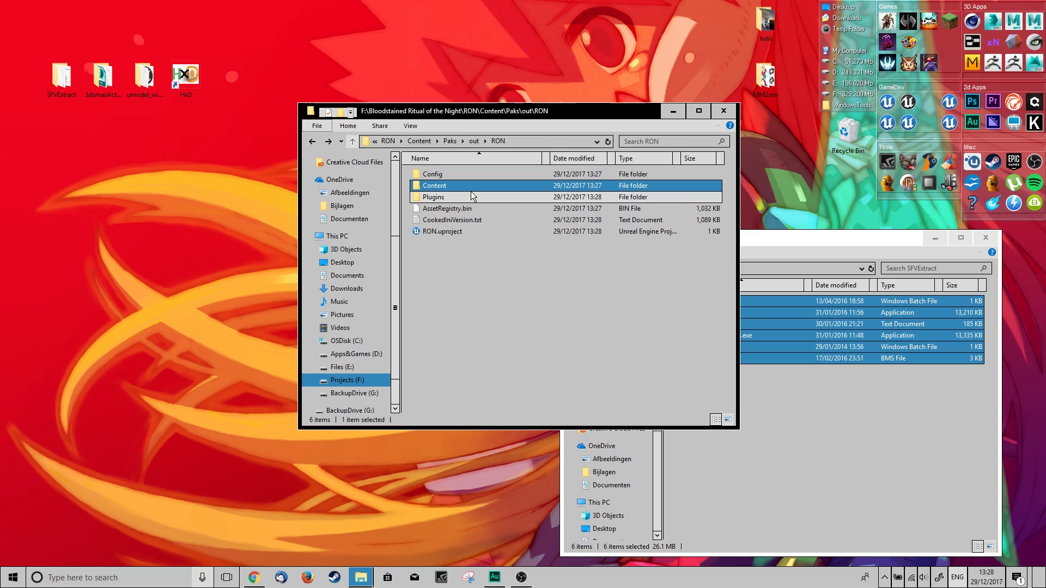
key(BackSpace)
key(BackSpace)
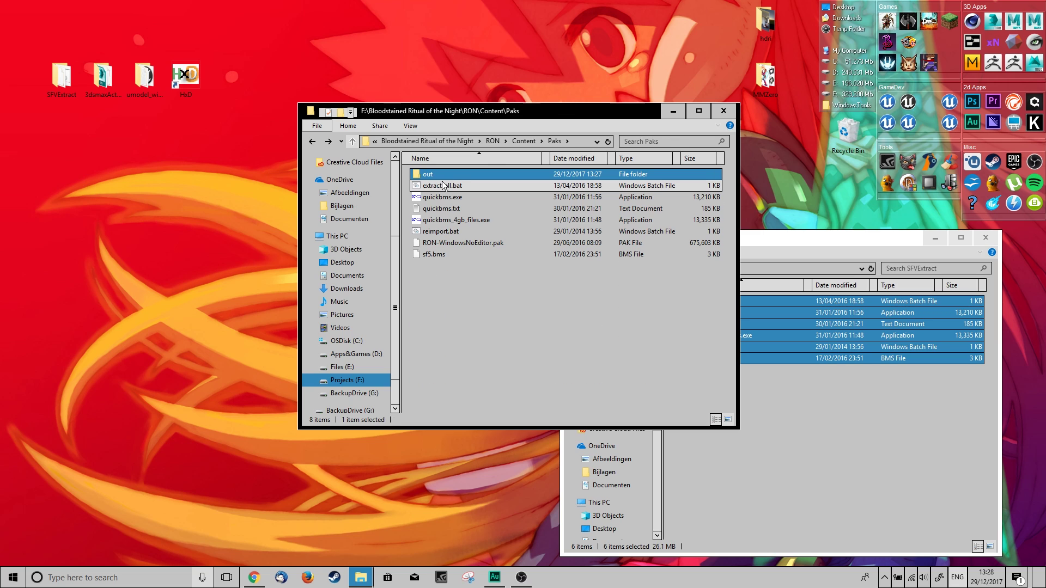
right_click(429, 175)
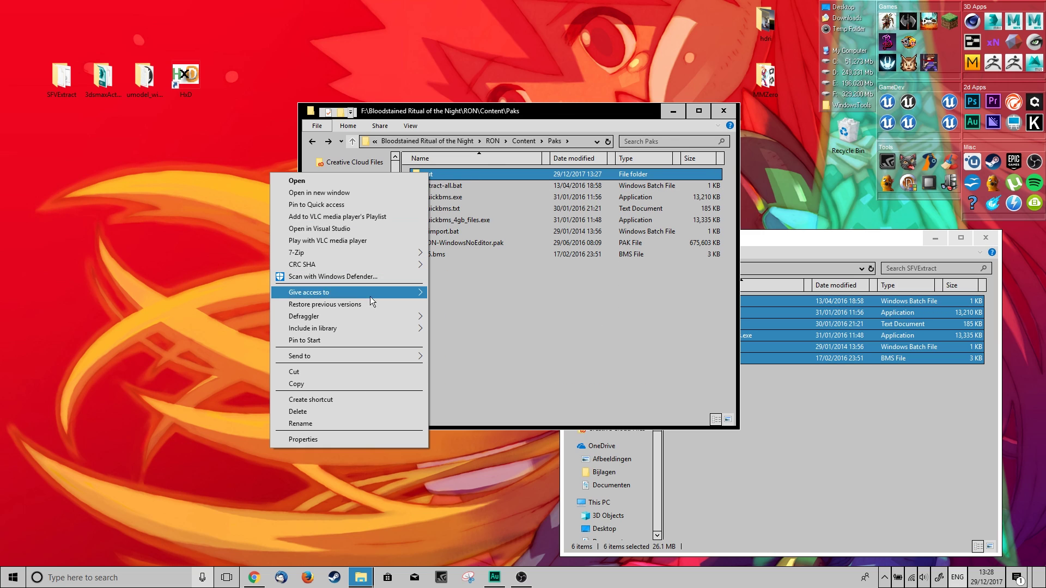
click(357, 384)
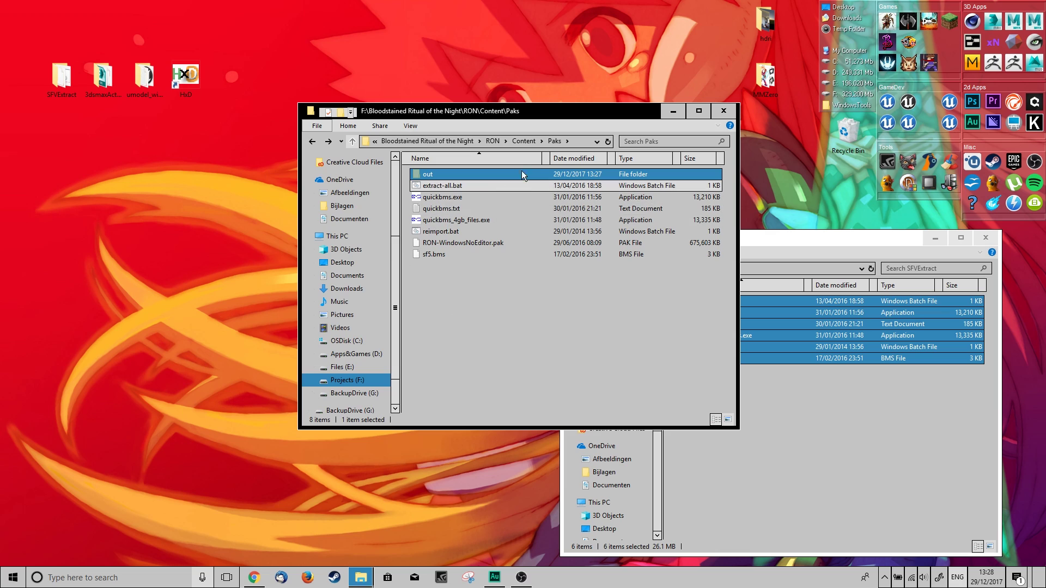
- Create a new folder named BS_Unpacked in the root of the Projects (F:) drive
click(518, 141)
key(BackSpace)
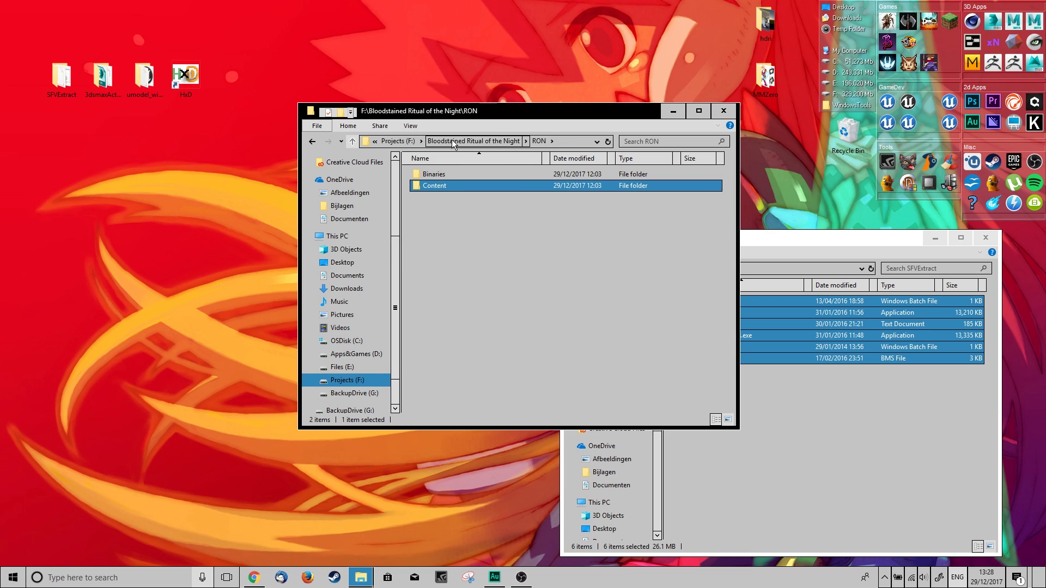
click(441, 140)
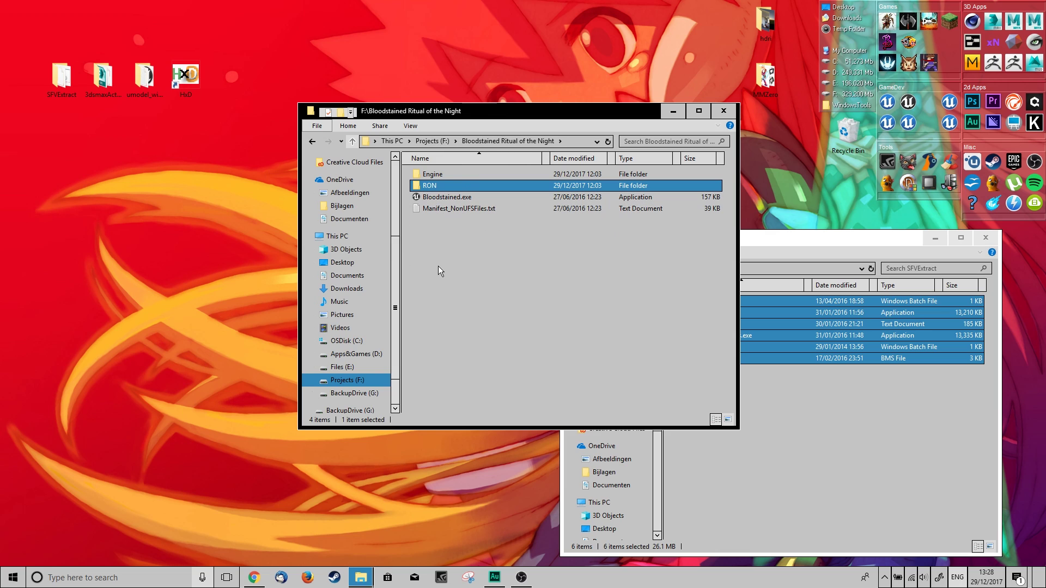
click(442, 261)
click(441, 141)
right_click(450, 299)
mouse_move(395, 441)
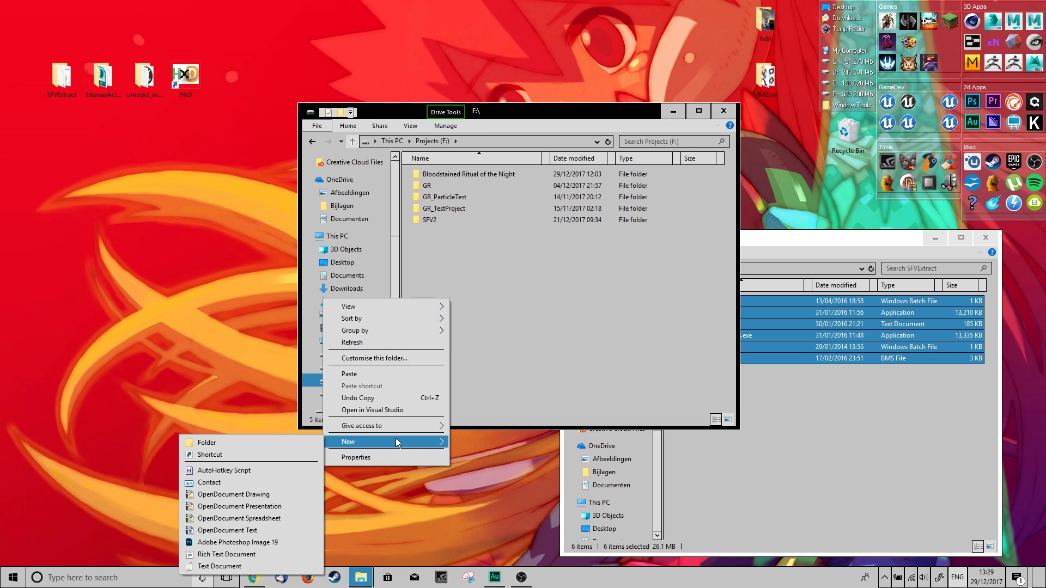
click(247, 444)
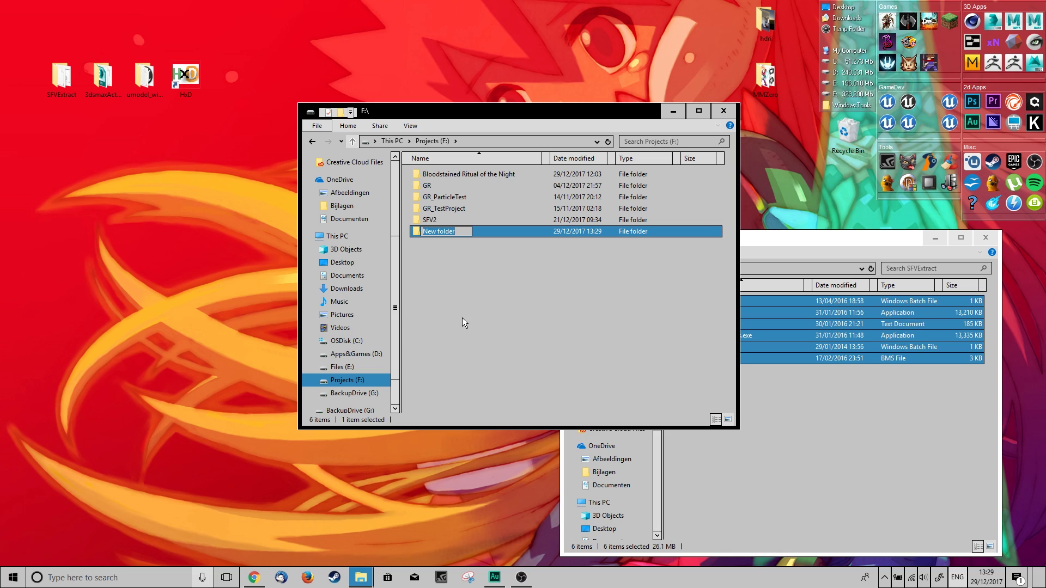
text(BS)
text(_Mod)
key(BackSpace)
key(BackSpace)
key(BackSpace)
text(Unpacked)
key(Return)
click(489, 283)
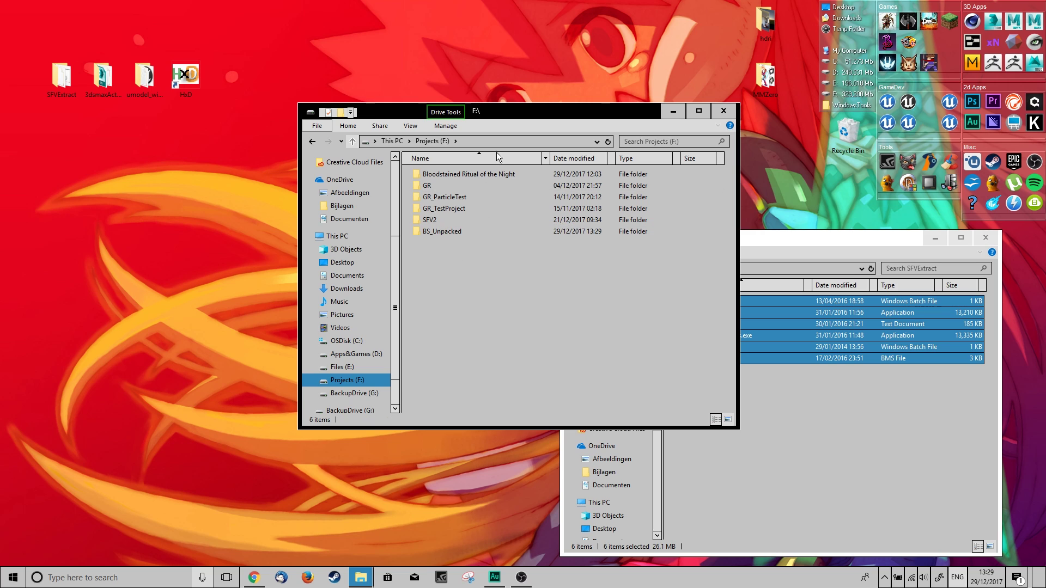
- Close the SFVExtract window and paste the out folder into F:\BS_Unpacked
drag(512, 113, 433, 96)
drag(728, 238, 565, 206)
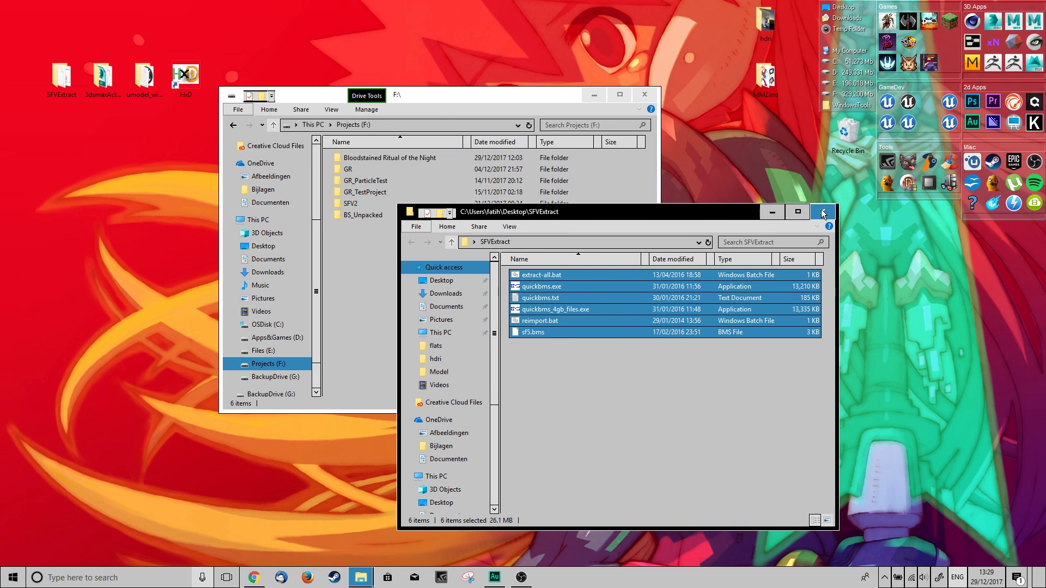
key(alt+F4)
double_click(352, 217)
drag(395, 97, 495, 108)
right_click(470, 205)
click(421, 279)
click(520, 214)
- Move the Engine and RON folders from the out folder up into F:\BS_Unpacked
click(454, 169)
double_click(454, 169)
key(alt+Left)
double_click(440, 168)
key(ctrl+a)
right_click(466, 167)
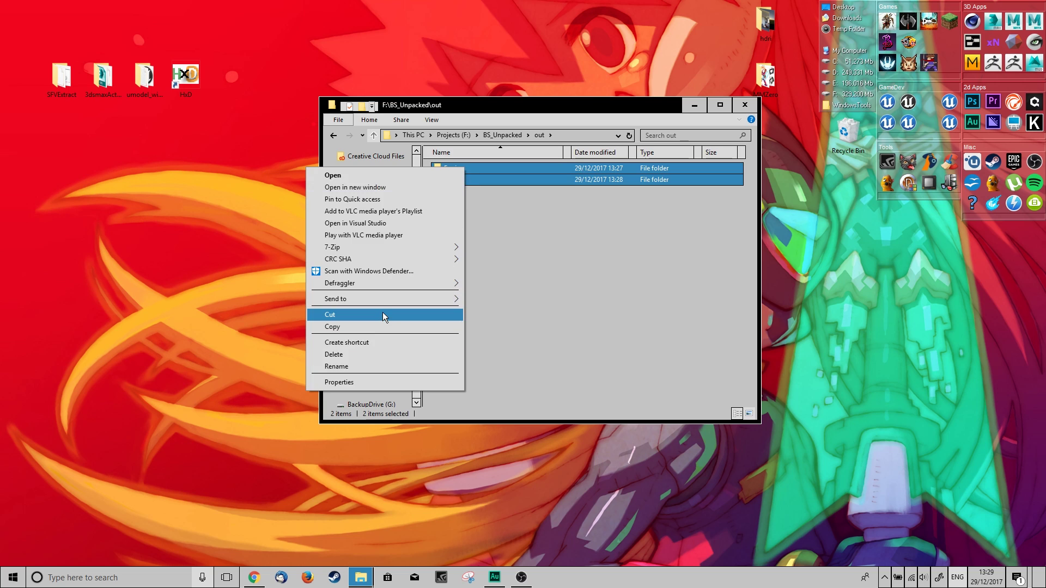
click(383, 312)
key(alt+Left)
right_click(460, 273)
click(414, 347)
- Delete the emptied out folder from F:\BS_Unpacked
click(478, 234)
click(450, 179)
key(Delete)
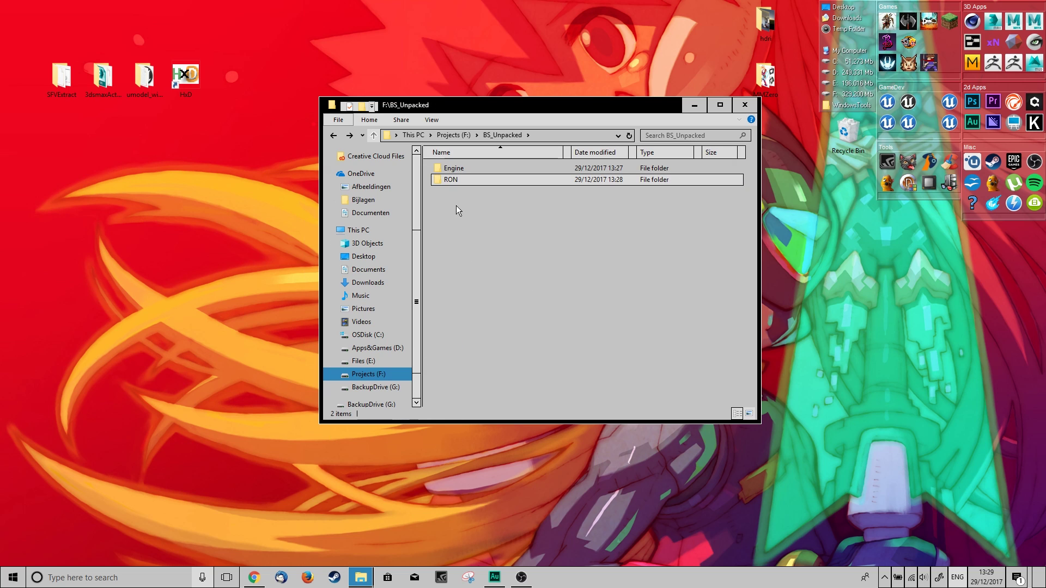
- Look inside the RON and Engine folders in F:\BS_Unpacked and return to BS_Unpacked
drag(453, 104, 426, 95)
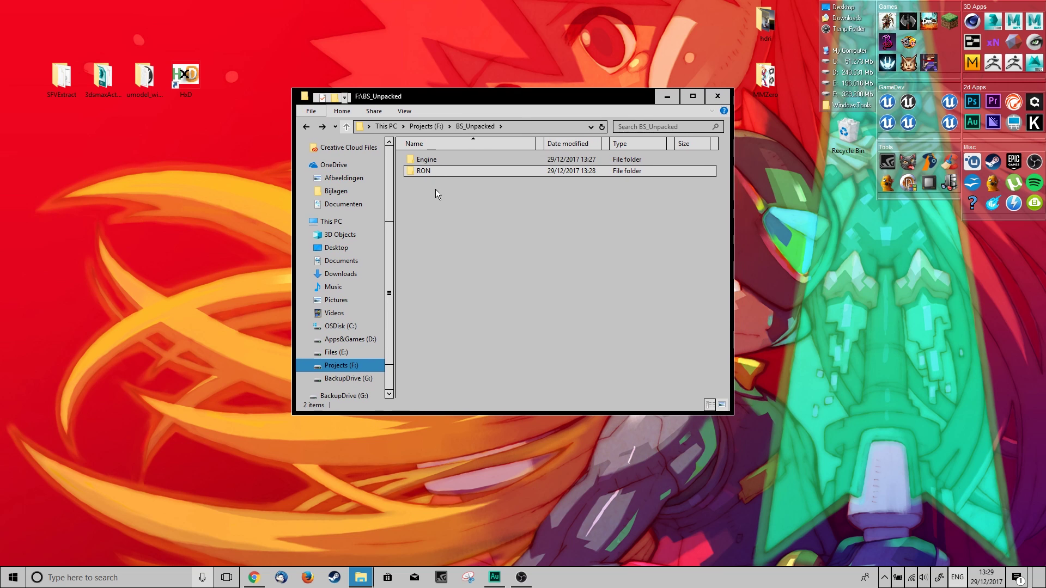
double_click(427, 171)
key(alt+Left)
double_click(459, 161)
key(alt+Left)
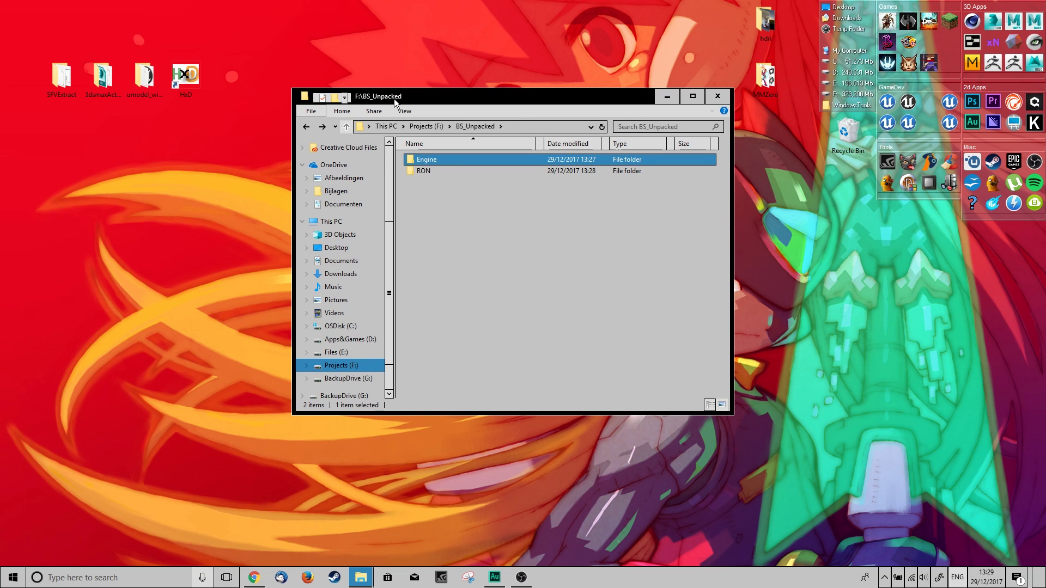
drag(414, 96, 400, 90)
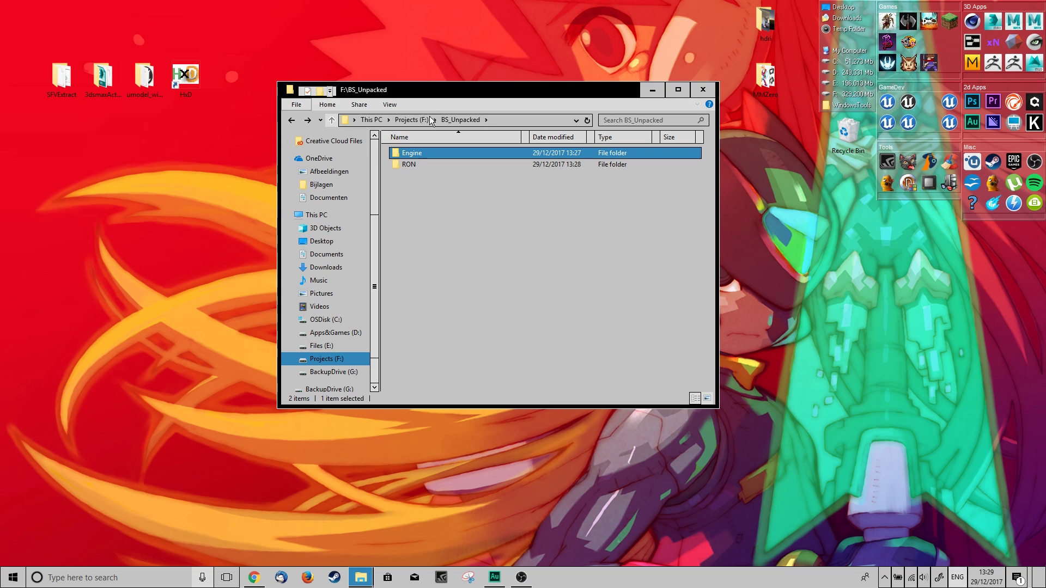
- Open F:\BS_Unpacked\RON and copy all four files from the umodel_win32 folder on the desktop
double_click(406, 164)
click(427, 164)
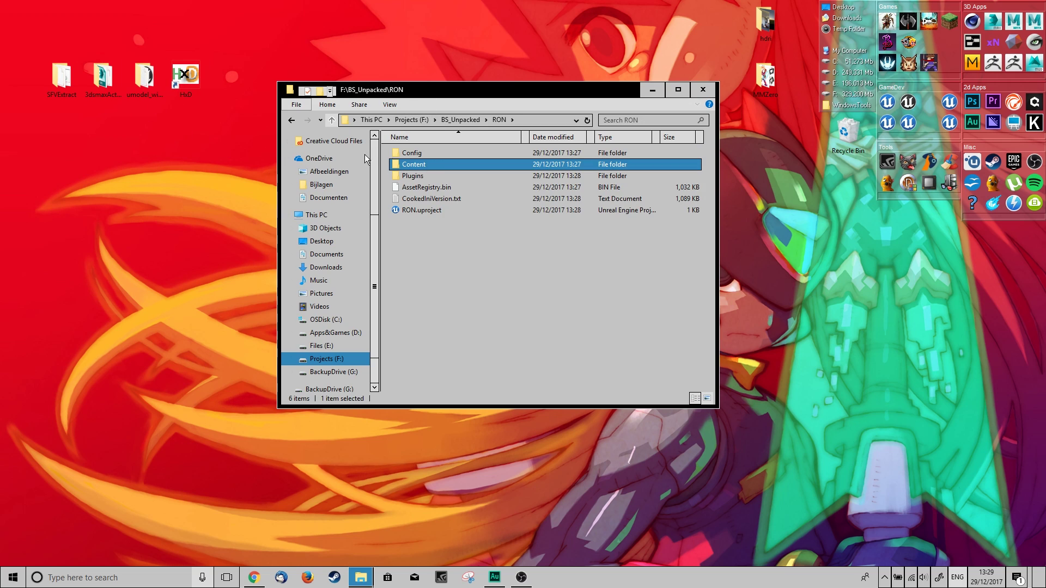
mouse_move(136, 74)
mouse_down()
mouse_move(193, 194)
mouse_move(143, 78)
mouse_up()
double_click(143, 79)
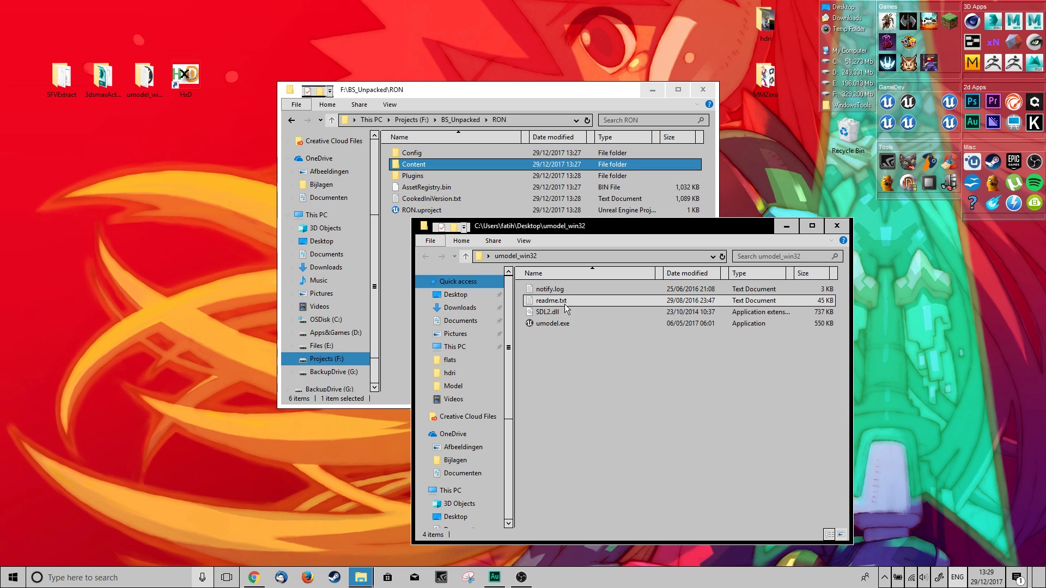
drag(591, 348, 544, 287)
right_click(547, 308)
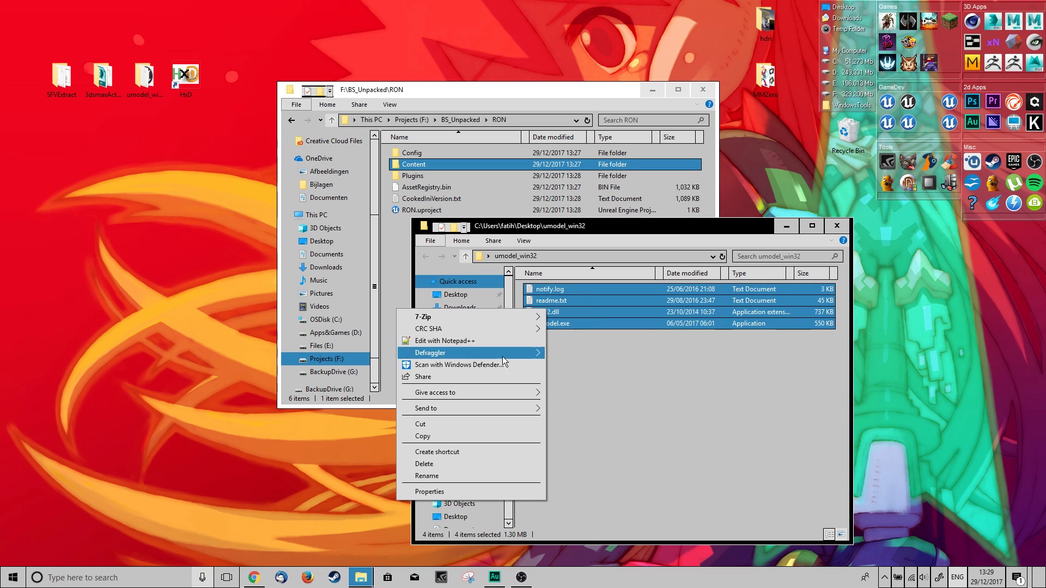
click(459, 436)
- Paste the copied umodel files into F:\BS_Unpacked\RON\Content and launch umodel.exe from there
click(406, 262)
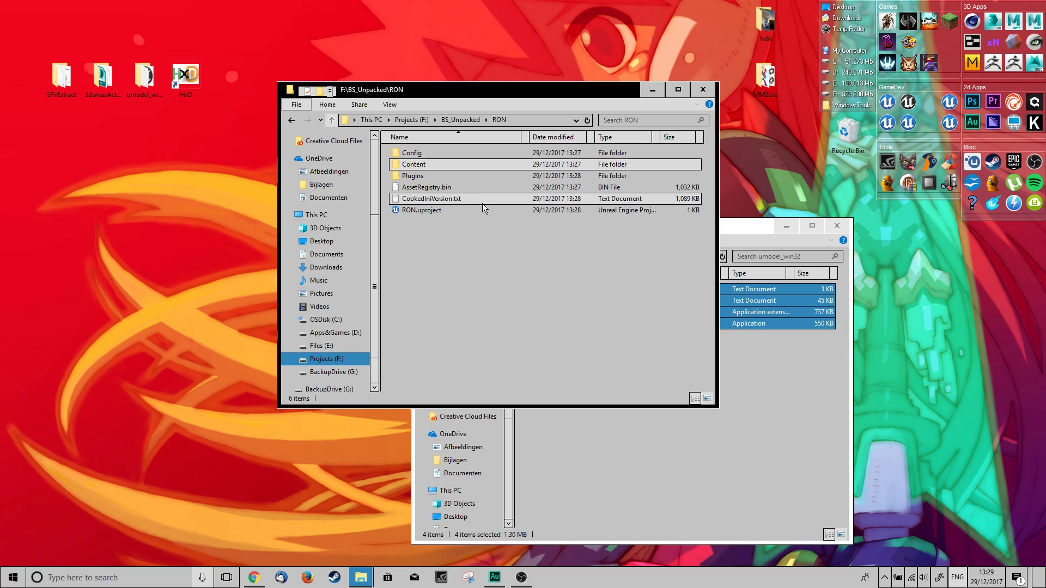
double_click(440, 165)
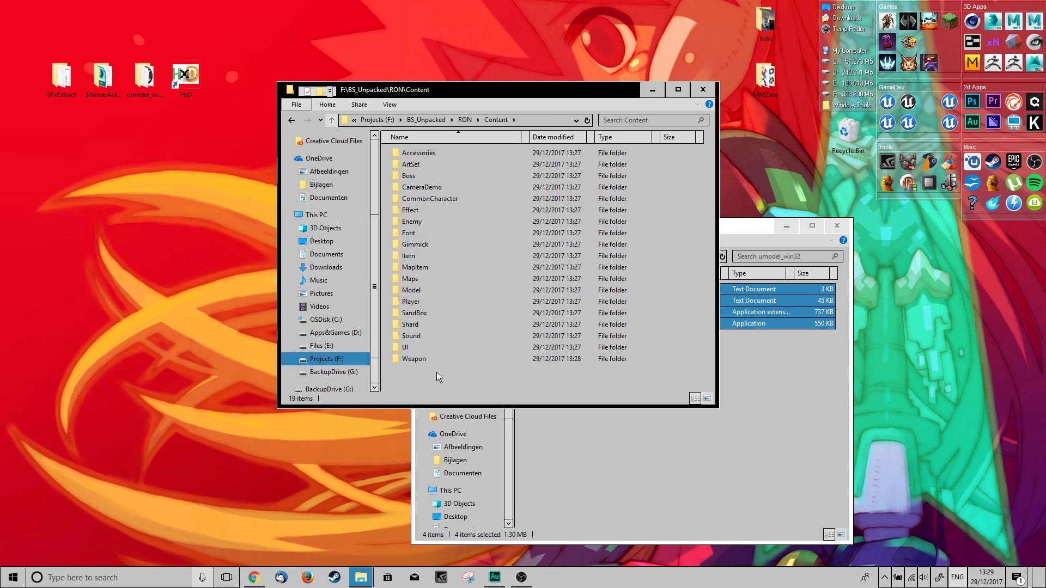
right_click(413, 376)
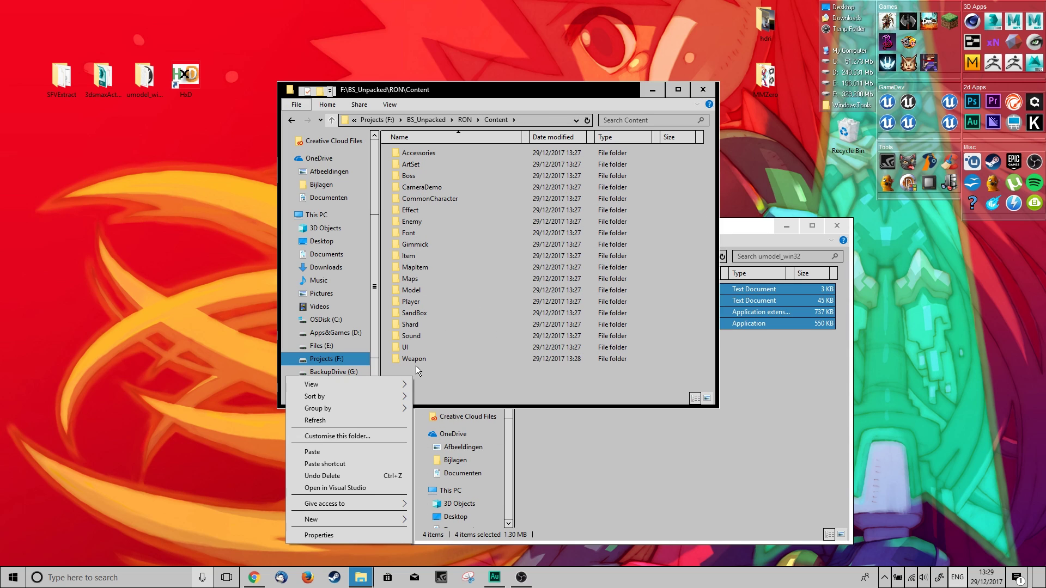
click(356, 454)
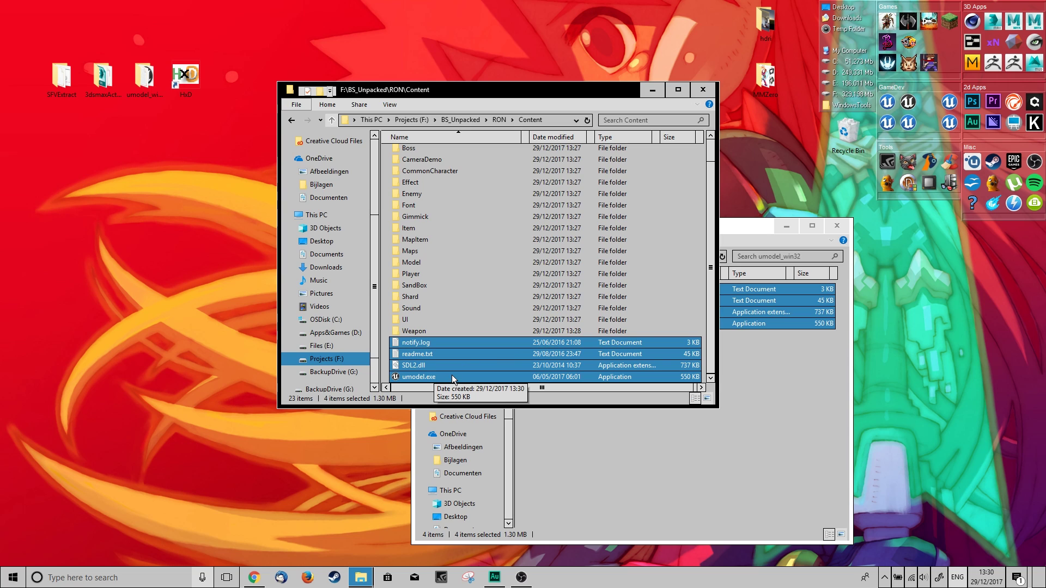
double_click(419, 377)
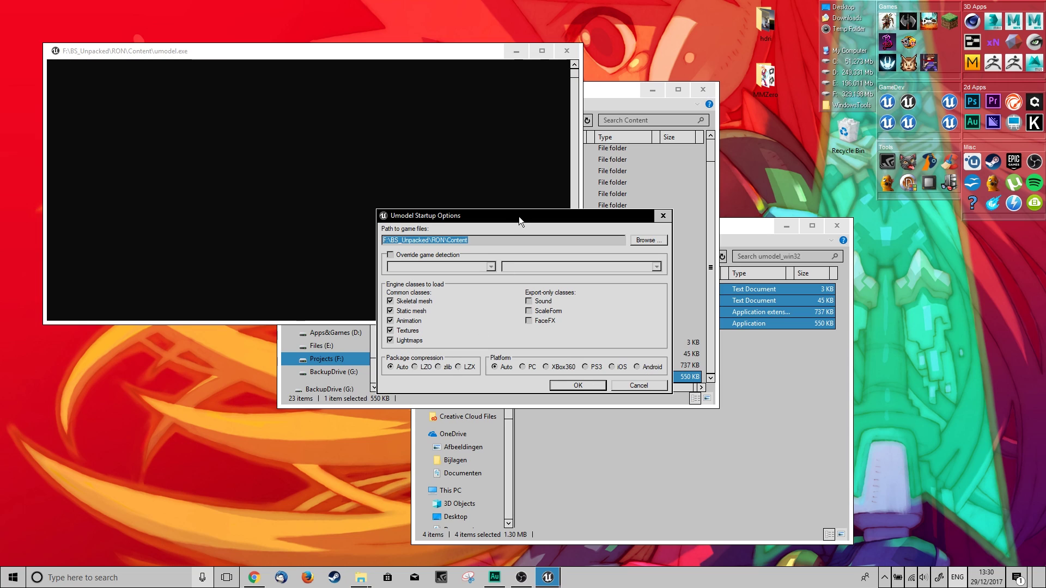
drag(518, 217, 477, 173)
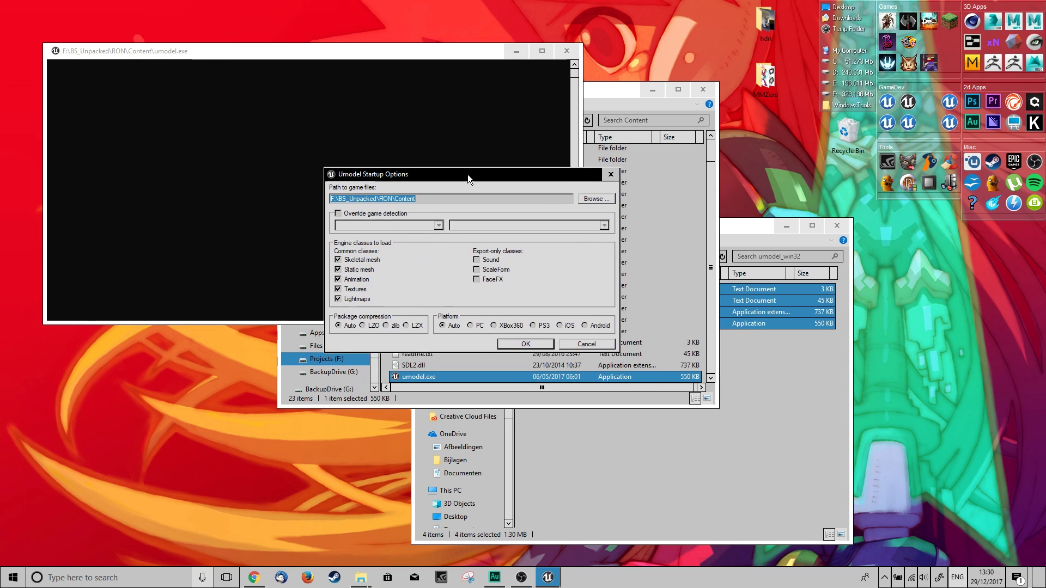
- Try overriding the game detection with Unreal engine 4 and version Unreal engine 4.11, and switch the override off again
click(349, 210)
click(450, 221)
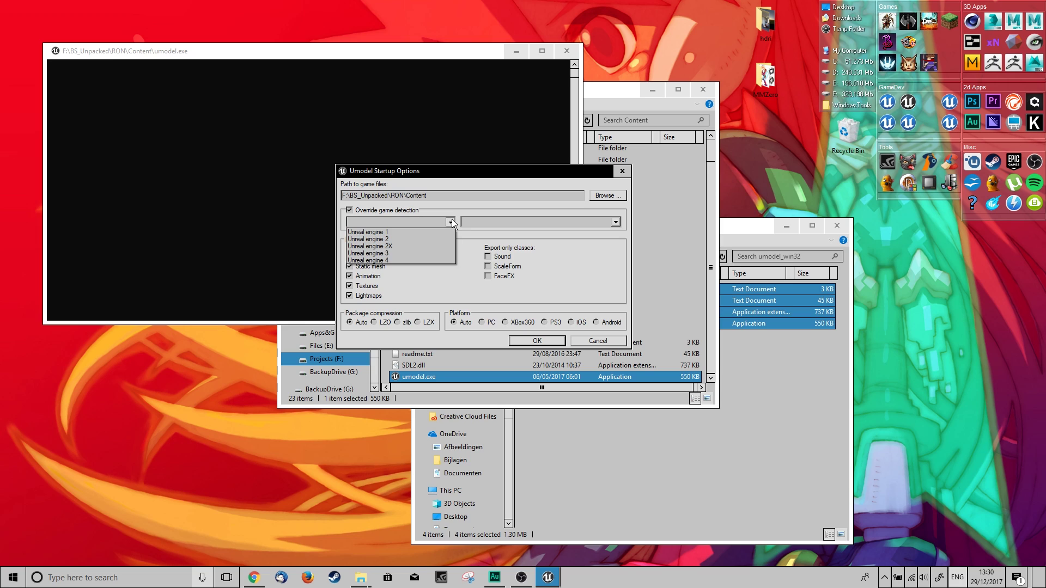
click(392, 262)
click(508, 222)
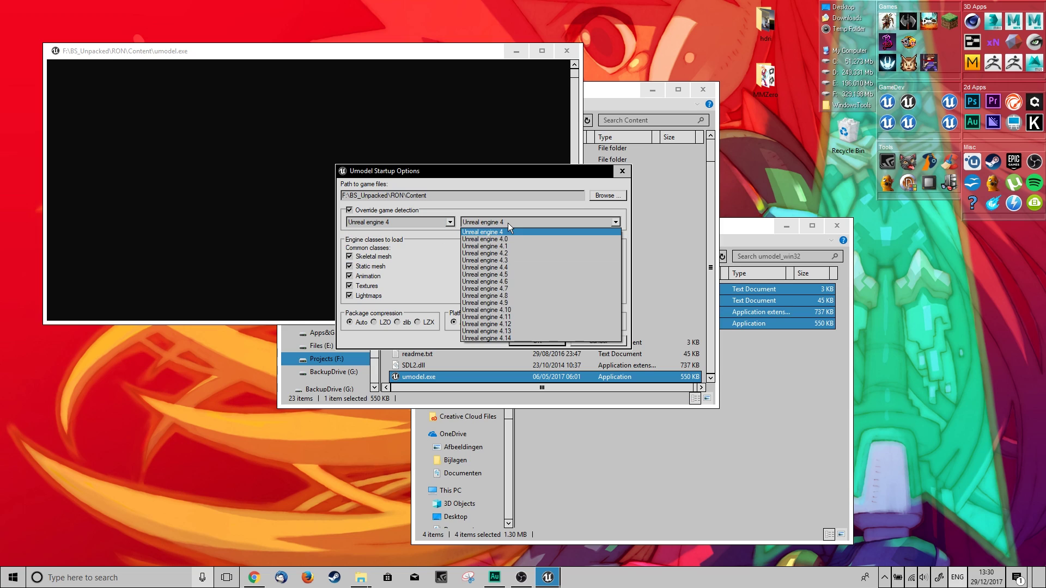
click(528, 318)
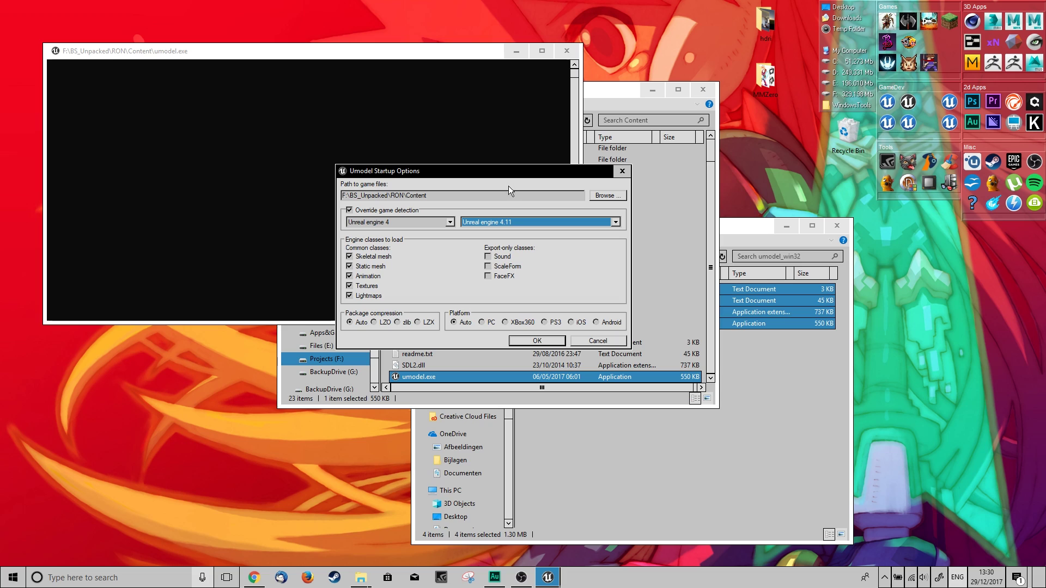
mouse_move(512, 170)
mouse_down()
mouse_move(506, 178)
mouse_move(525, 176)
mouse_up()
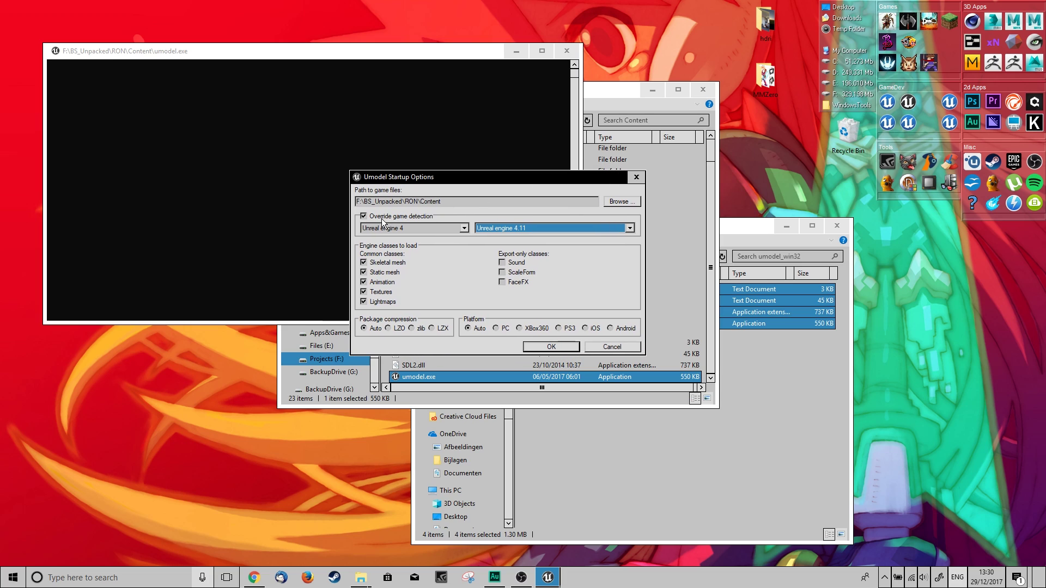
click(368, 217)
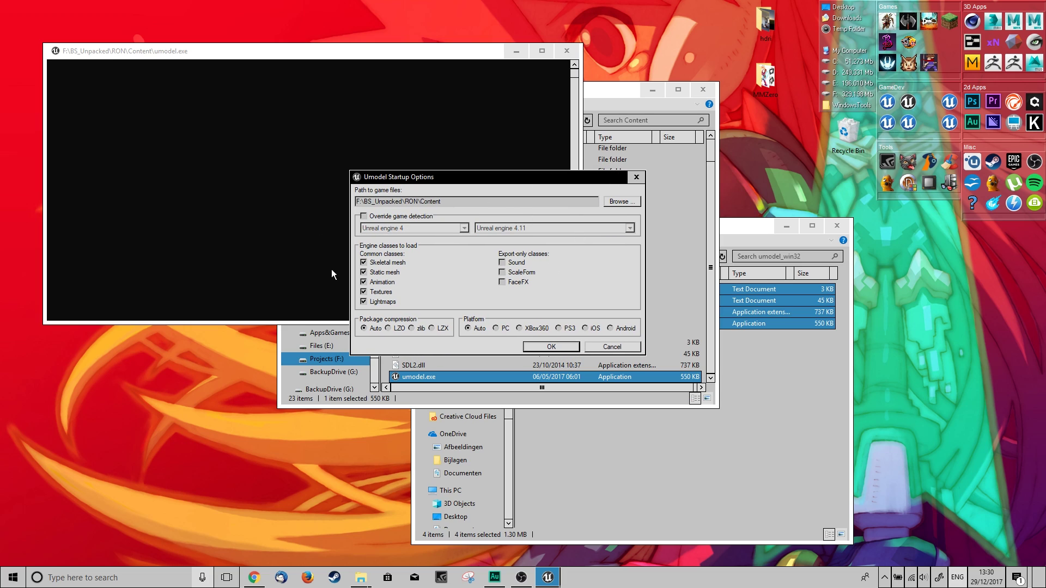
- Accept the startup options for the Content path and look through the package folders down to Enemy
click(561, 350)
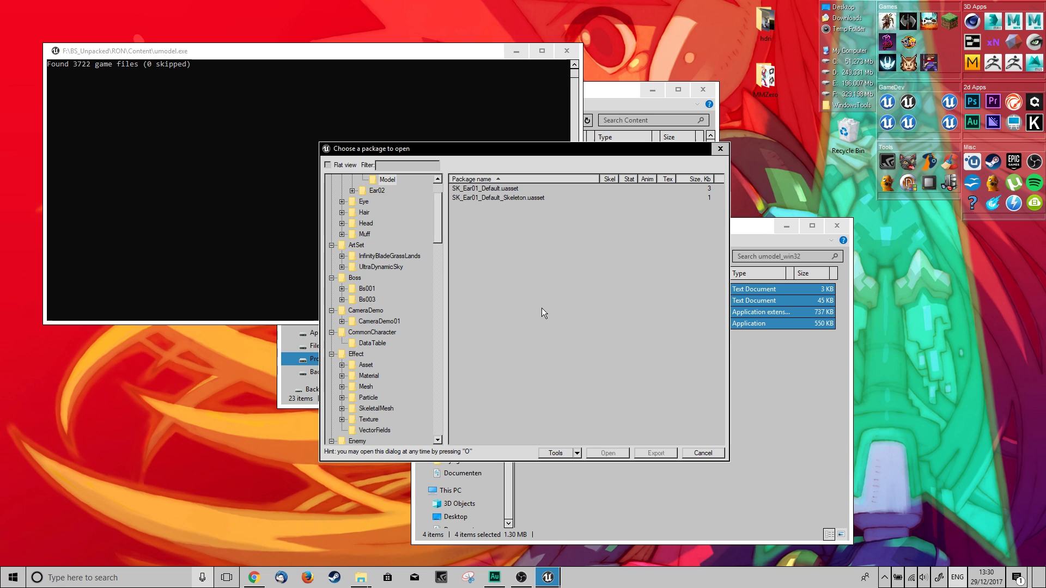
scroll(376, 264, down, 2)
scroll(379, 270, up, 4)
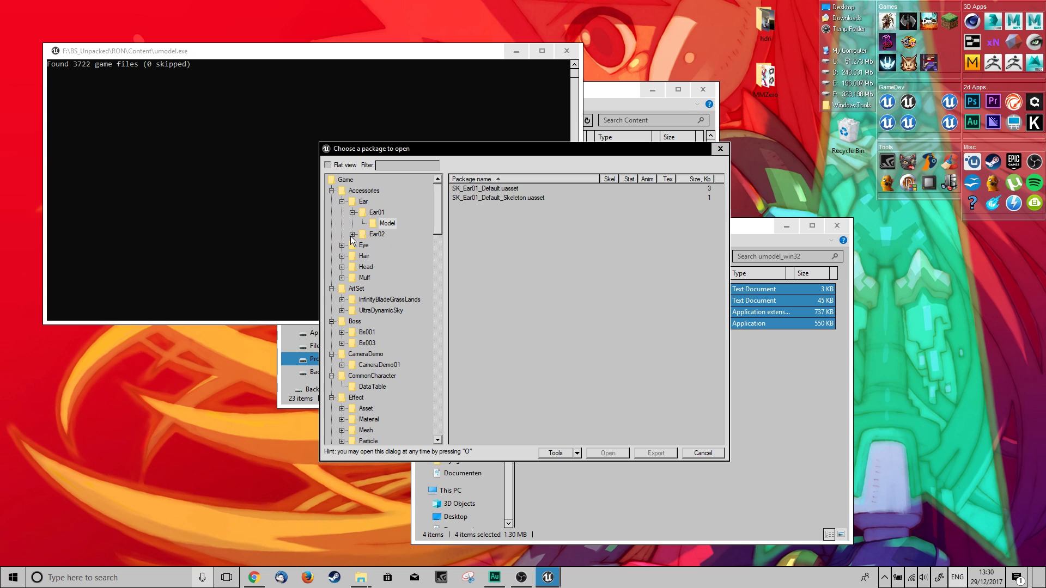
scroll(387, 299, down, 3)
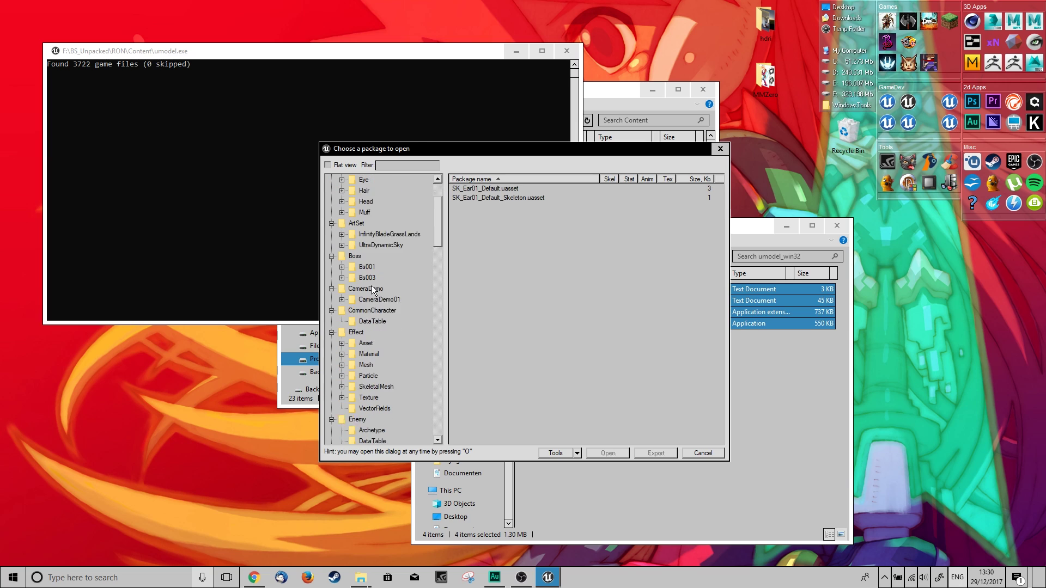
scroll(371, 315, down, 3)
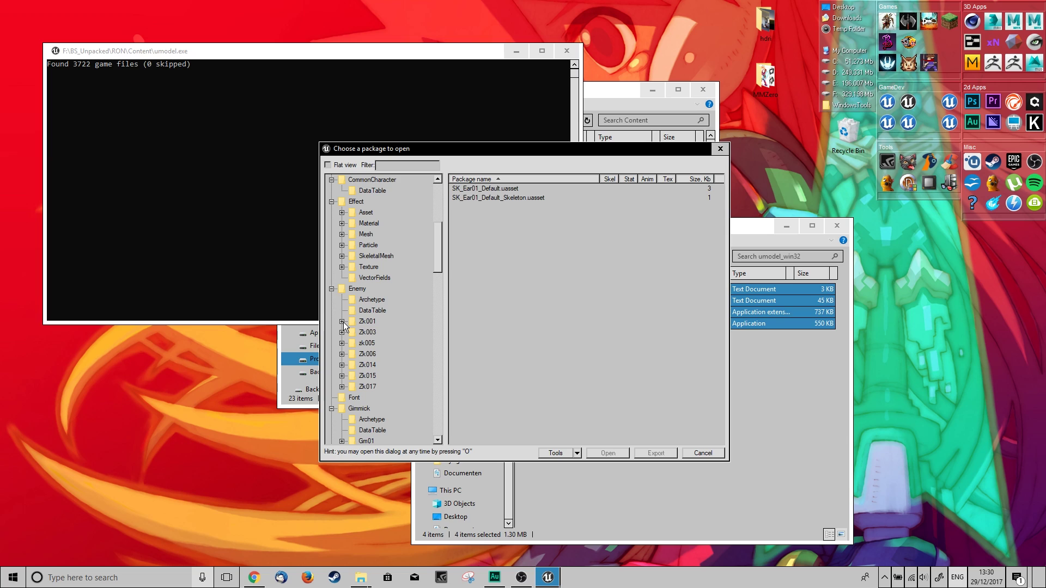
- Open the package SK_Zk015_Body.uasset from the Enemy/Zk015/Model folder in the viewer
click(341, 376)
click(353, 408)
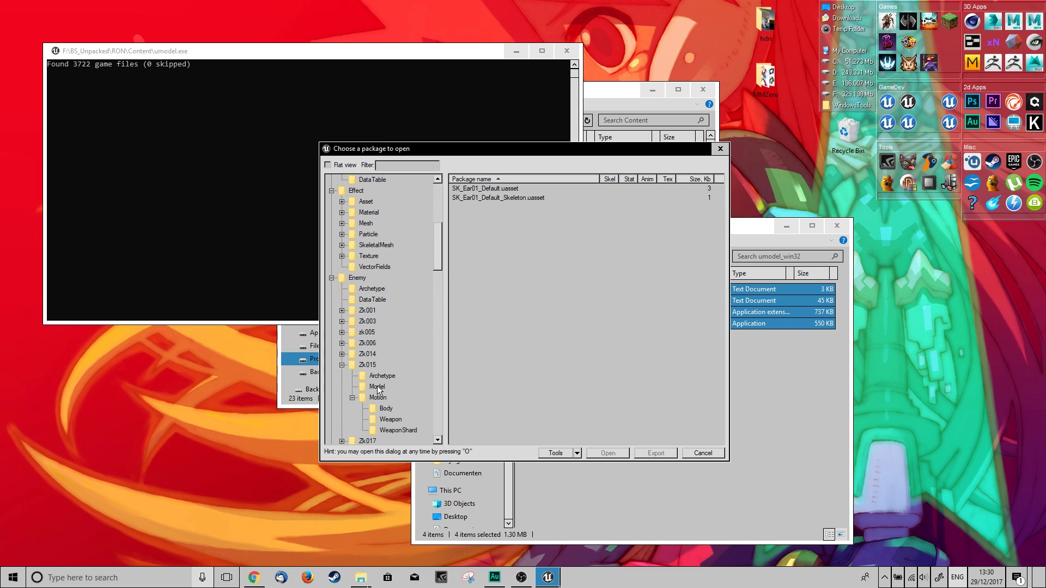
click(377, 387)
click(489, 189)
click(480, 235)
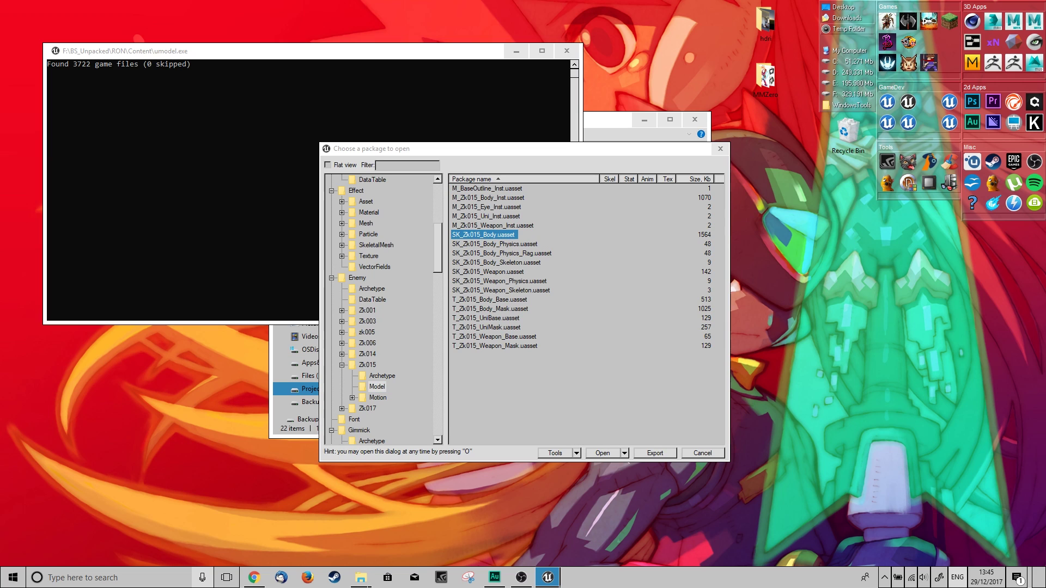
key(alt+Tab)
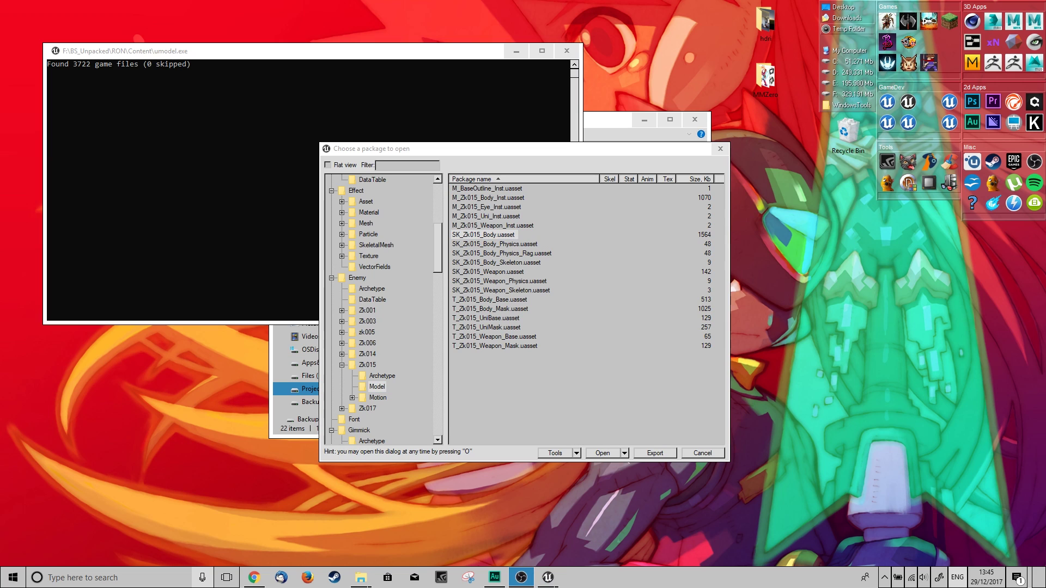
click(483, 235)
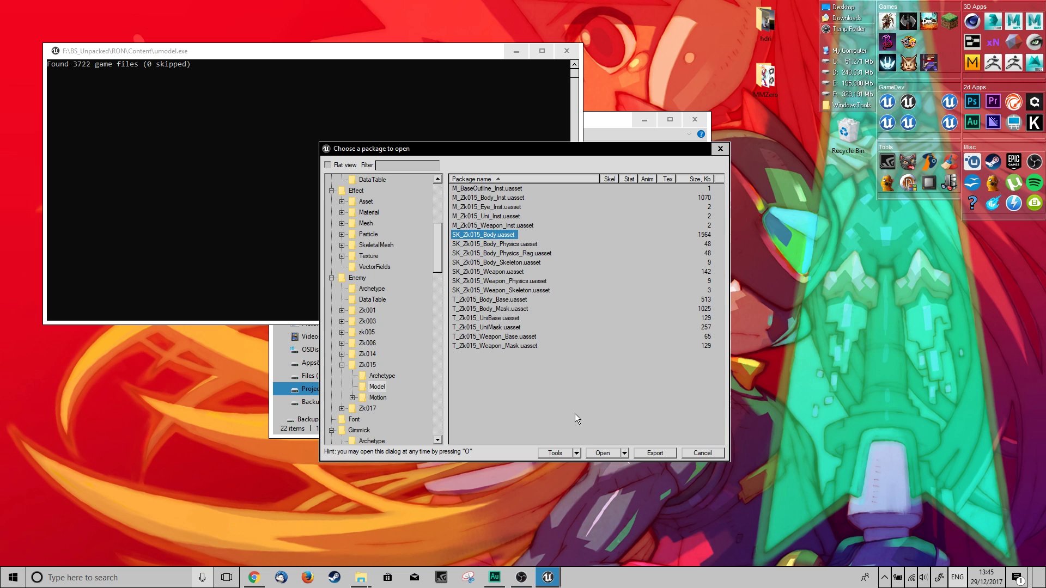
click(603, 453)
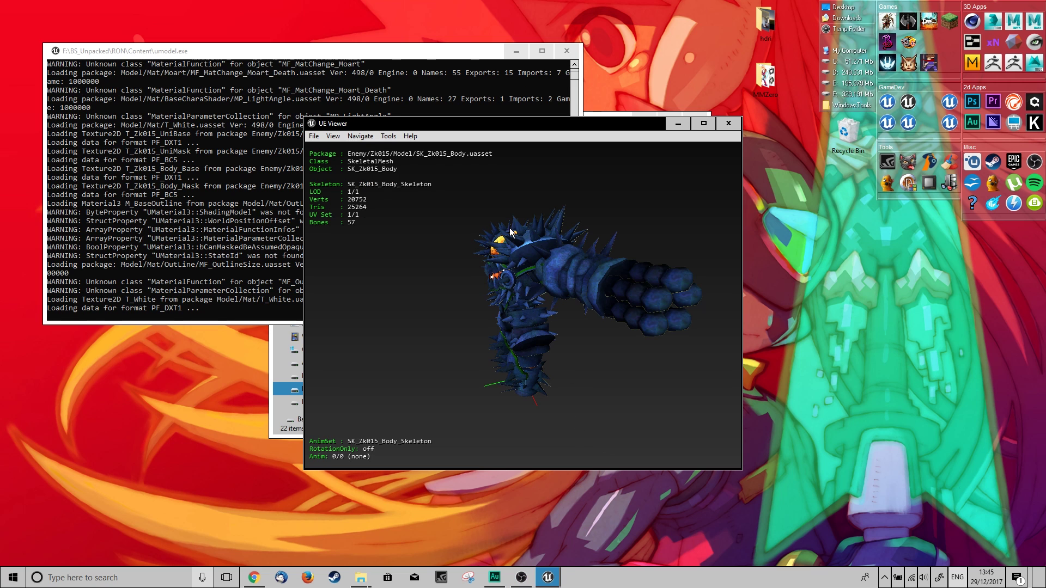
- Export the displayed skeletal mesh and open the export folder
drag(510, 232, 374, 172)
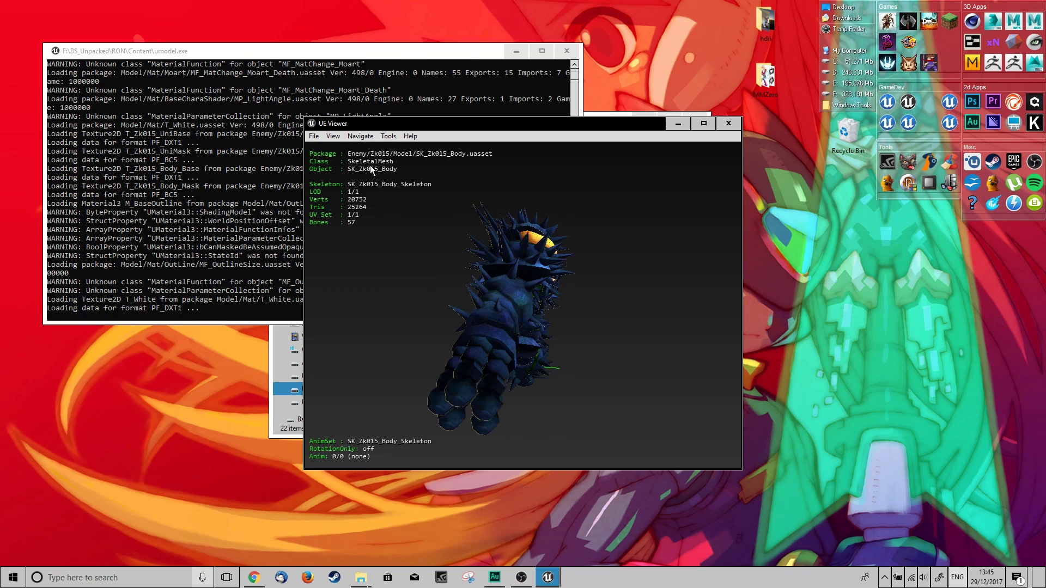
click(383, 136)
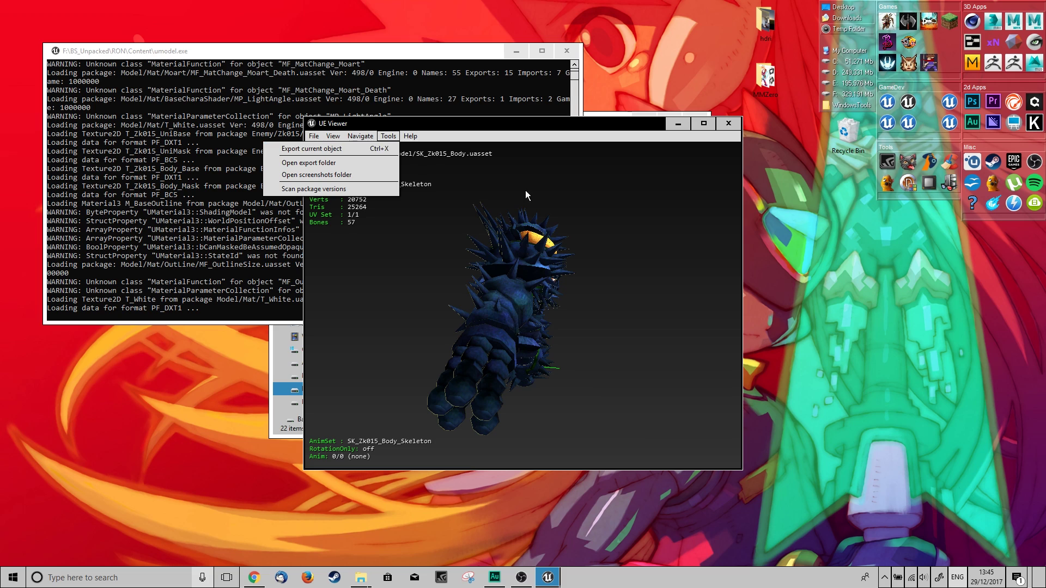
click(360, 149)
click(390, 137)
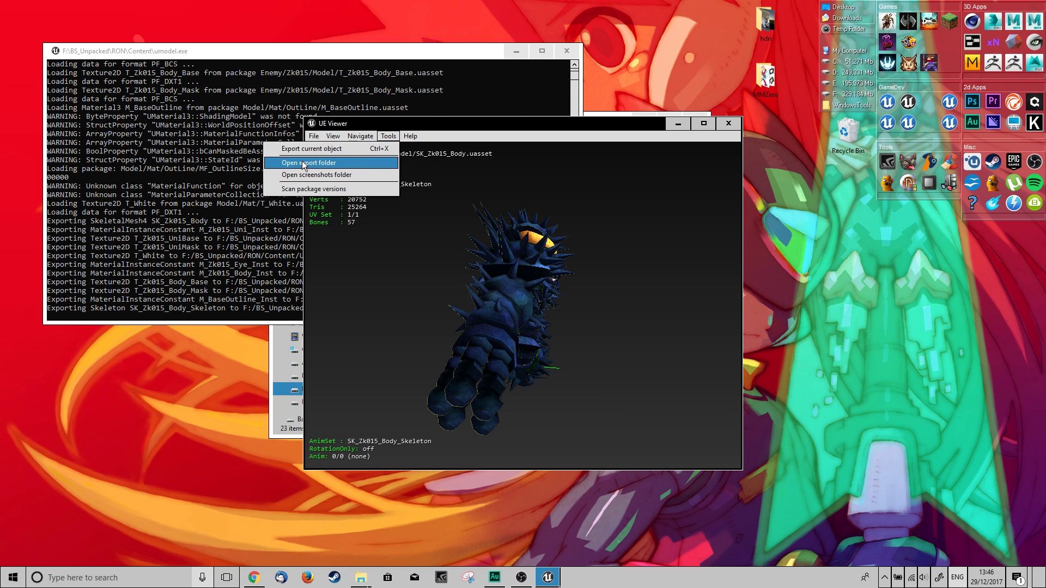
click(303, 163)
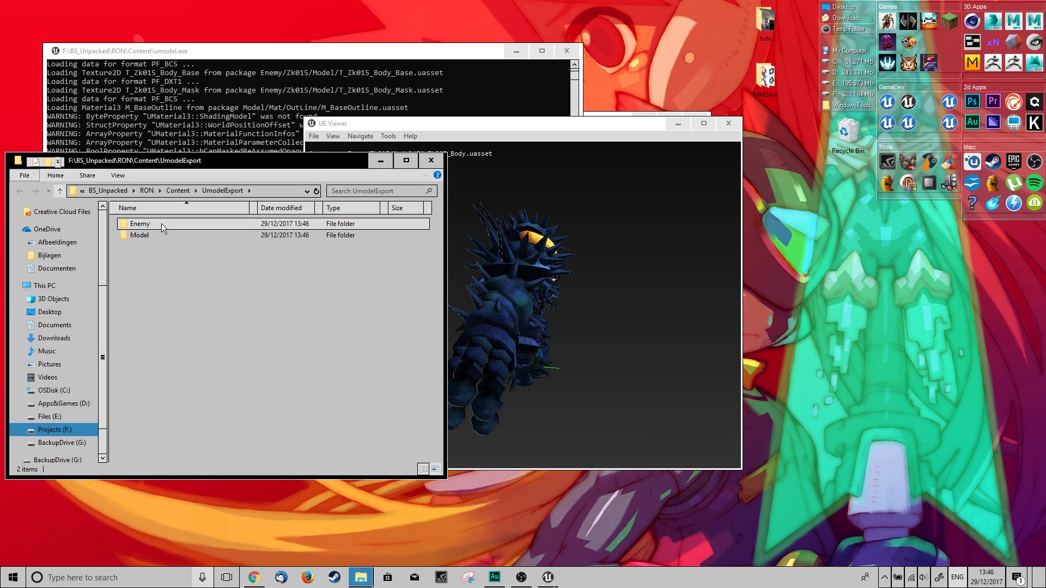
- Go into Enemy\Zk015\Model inside the UmodelExport folder to look at the exported files
double_click(163, 225)
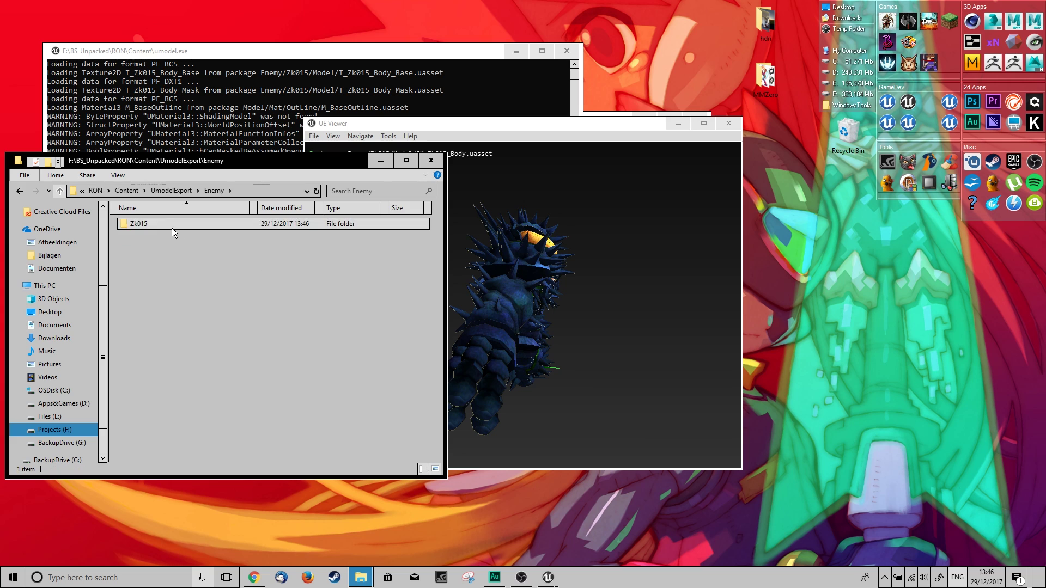
double_click(159, 223)
double_click(159, 224)
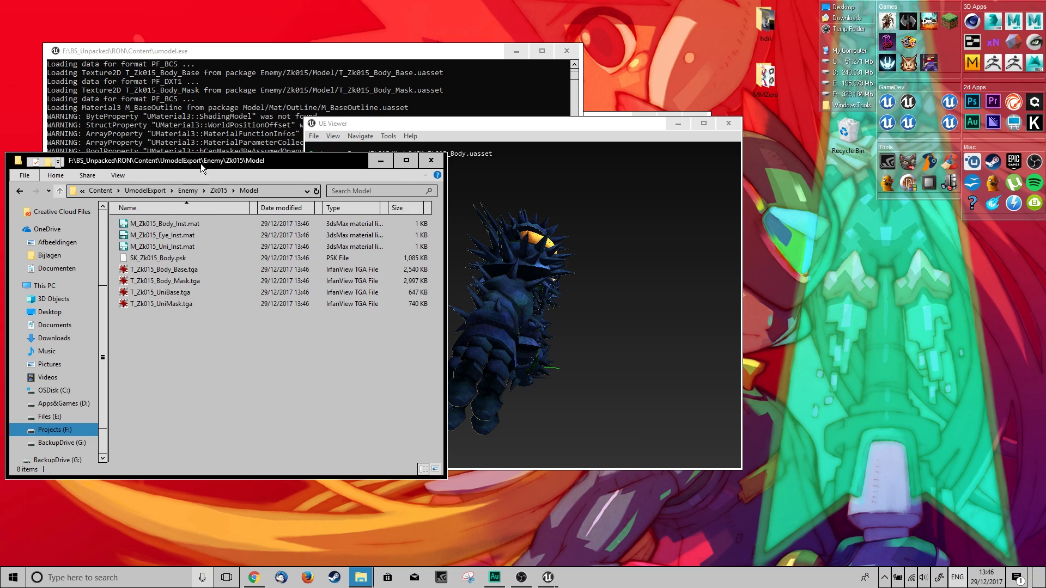
drag(201, 167, 284, 198)
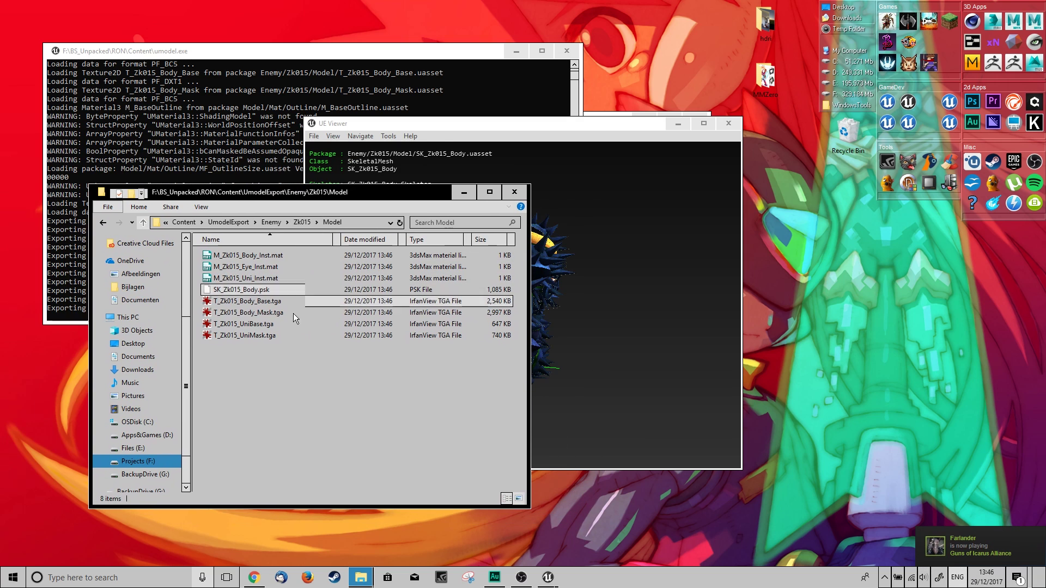
- View the exported textures T_Zk015_Body_Base.tga and T_Zk015_Body_Mask.tga in IrfanView and close both images
double_click(255, 303)
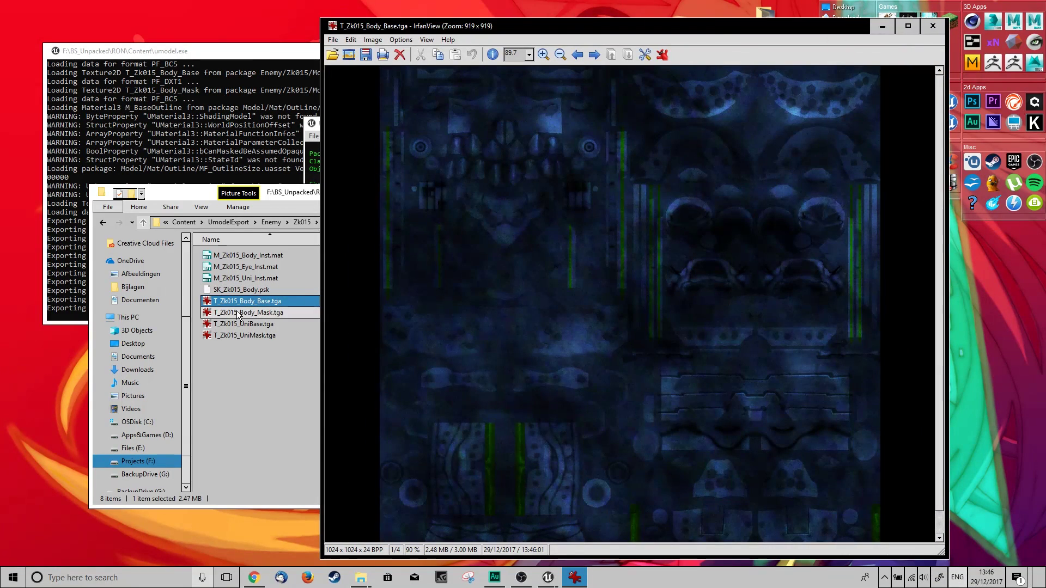
double_click(238, 314)
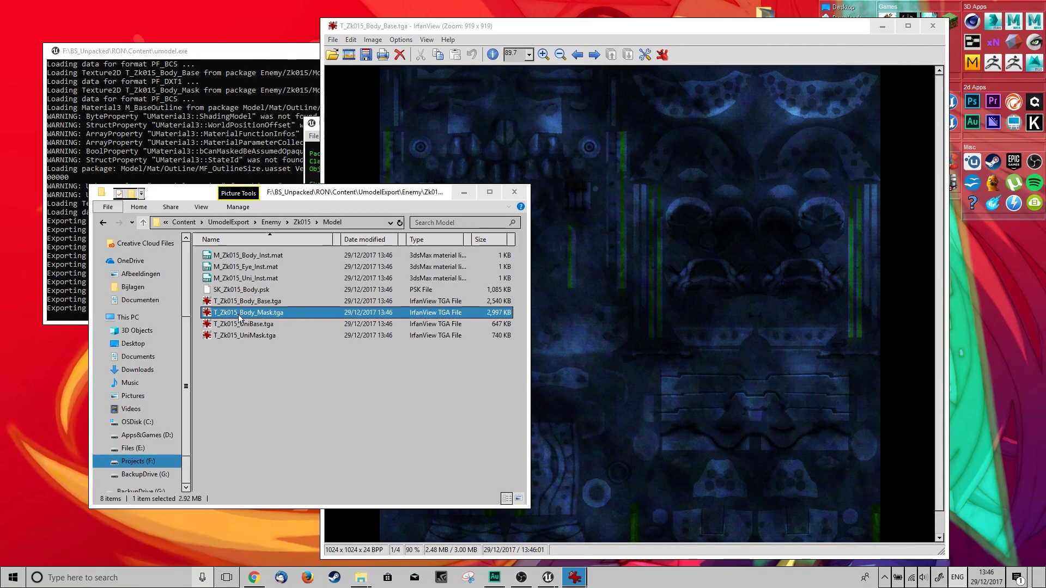
drag(590, 325, 591, 44)
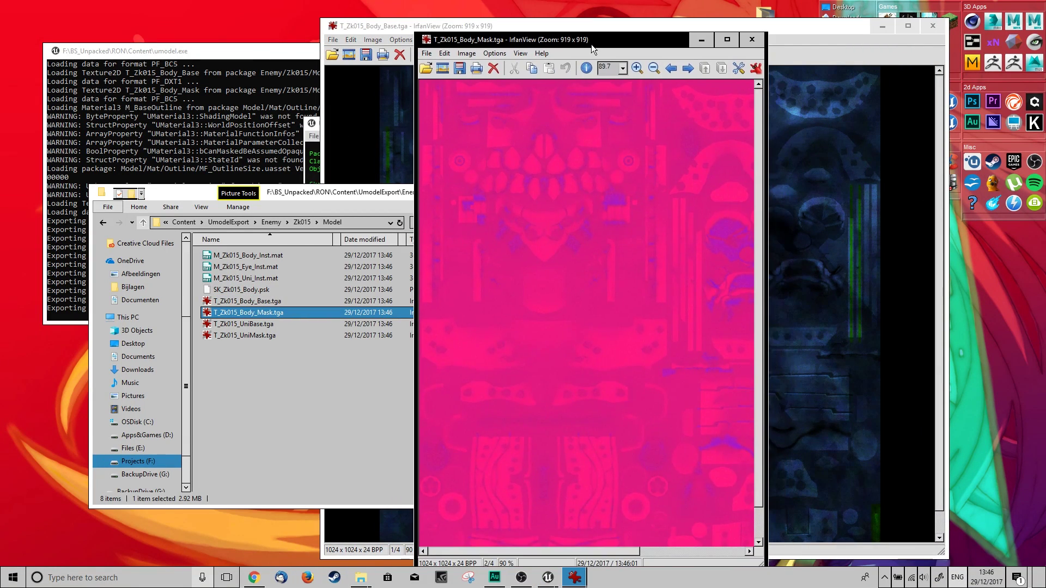
click(750, 38)
click(927, 31)
click(928, 31)
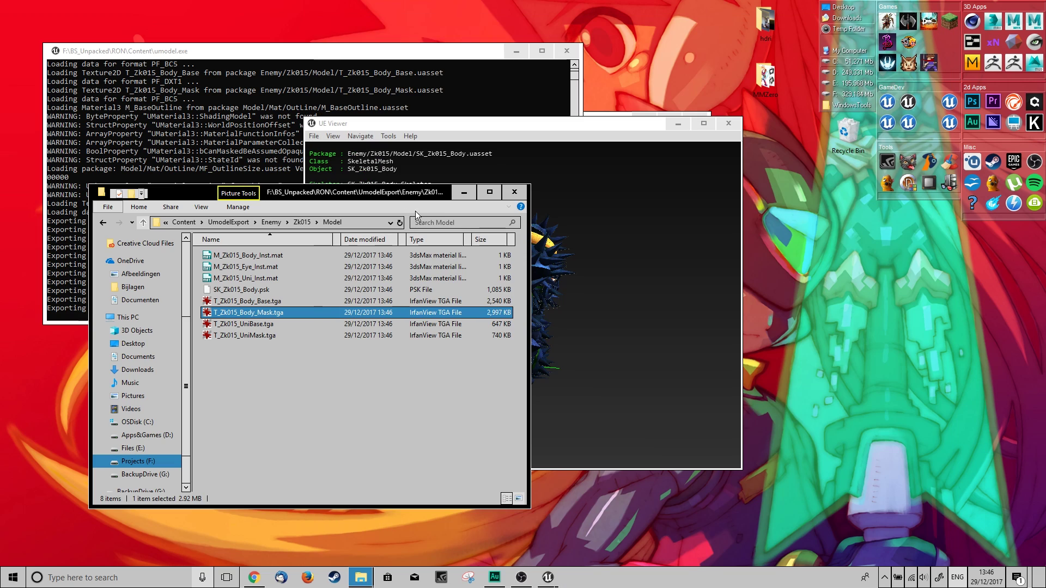
- Close the exported Model folder window and UModel, and minimise the Content folder window
drag(406, 193, 395, 169)
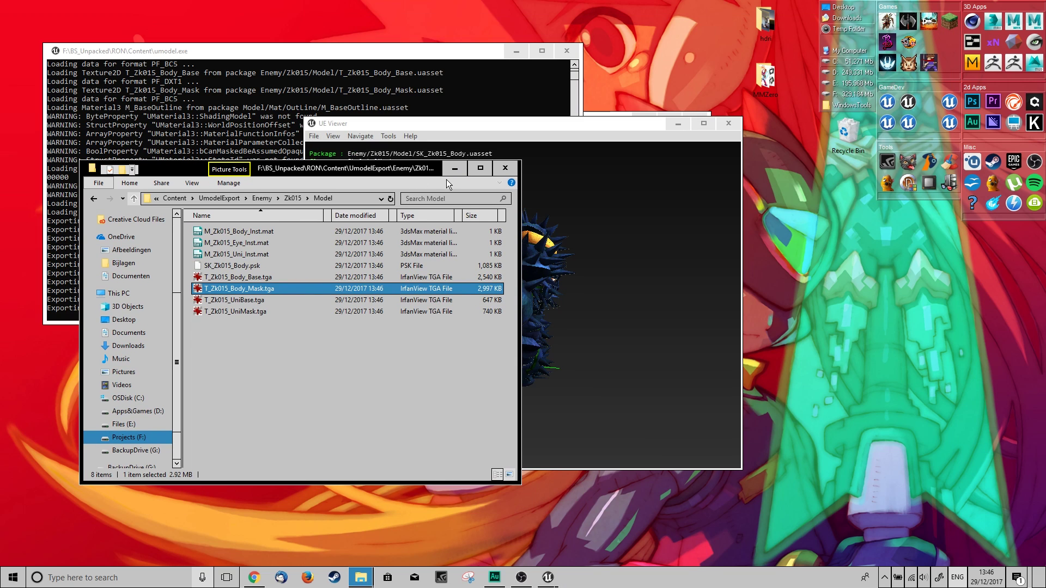
click(506, 168)
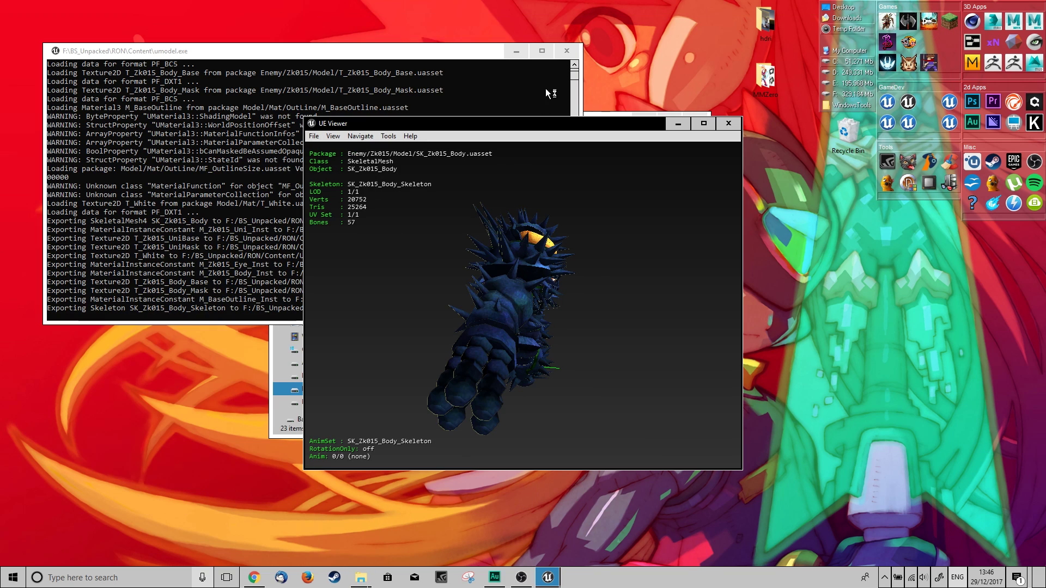
click(567, 53)
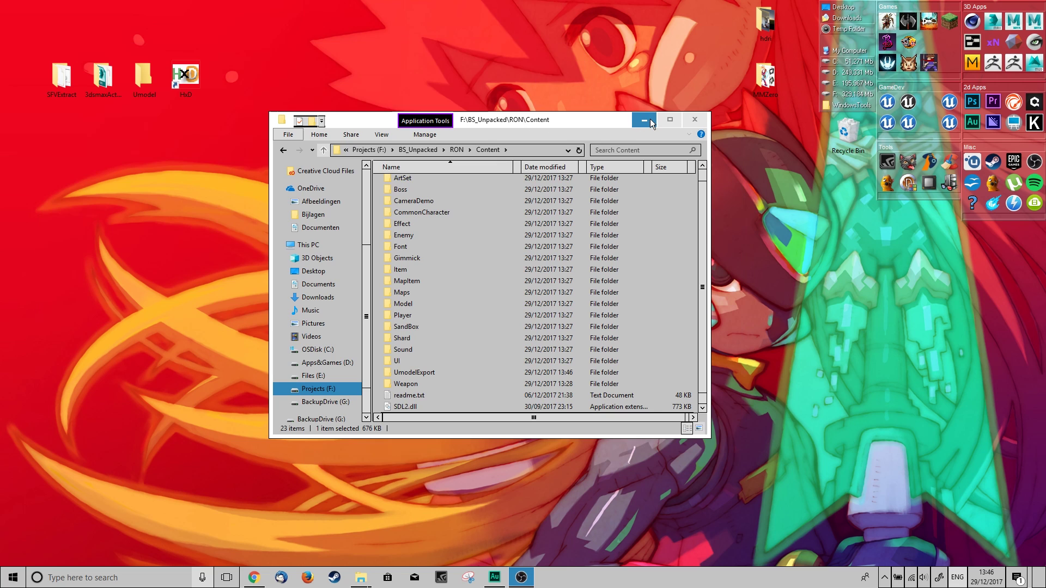
click(650, 119)
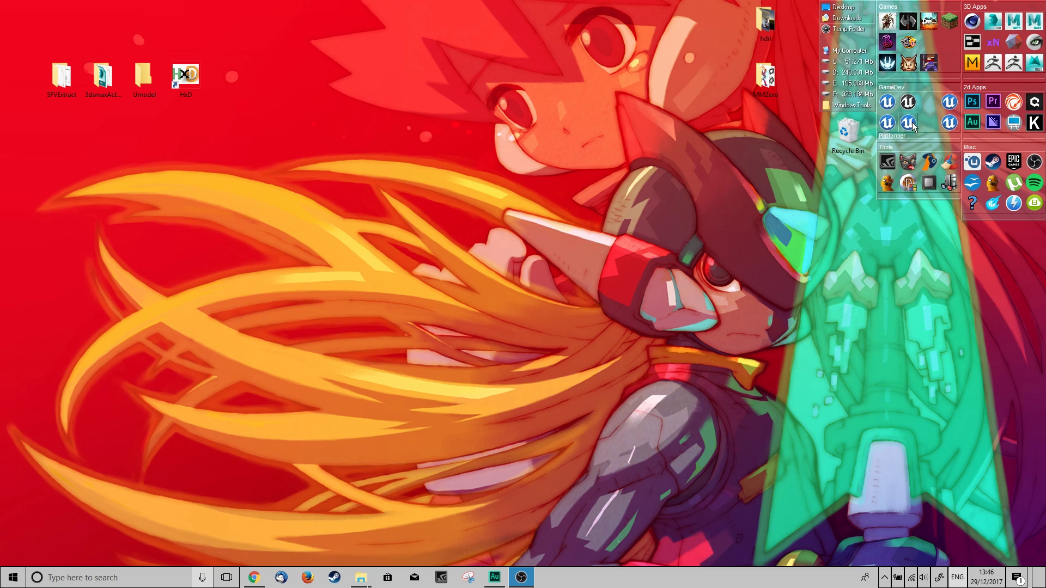
- Open the Epic Games Launcher and show the Unreal Engine library with the installed engine versions
click(1012, 162)
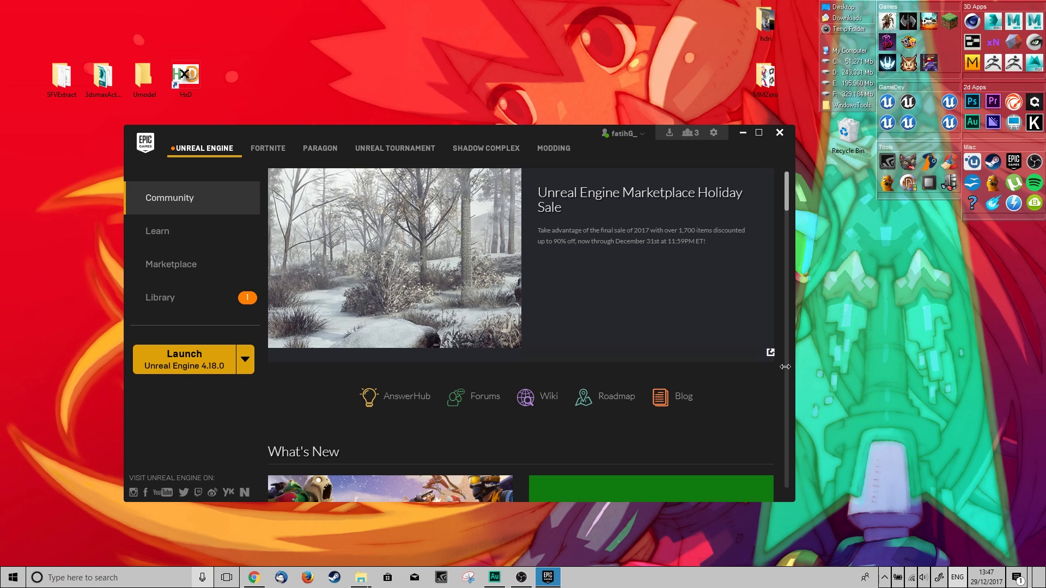
drag(479, 132, 514, 123)
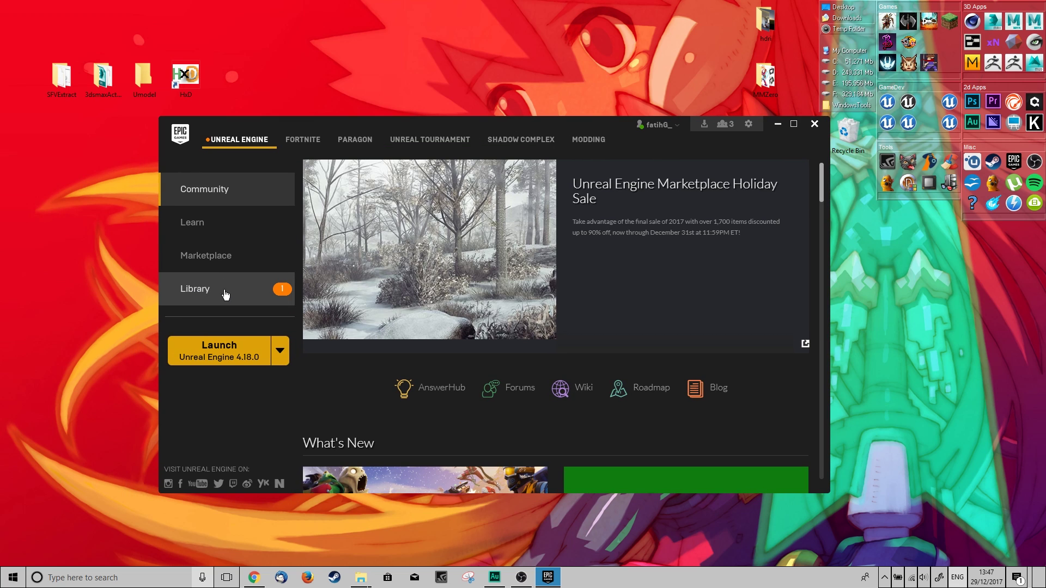
click(225, 295)
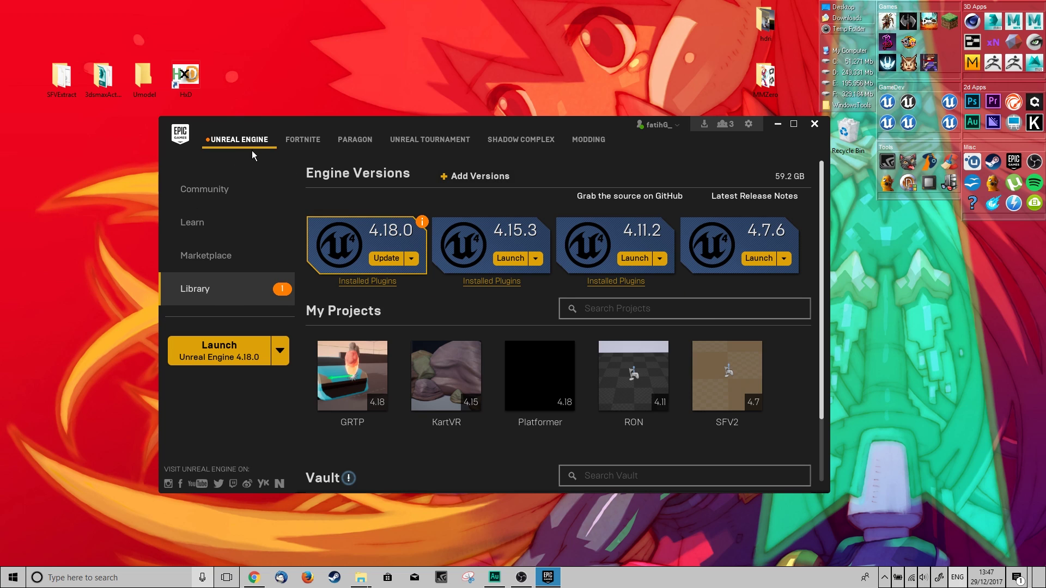
- Add an engine version slot, look through its list of installable versions, and remove the slot
click(446, 178)
click(418, 302)
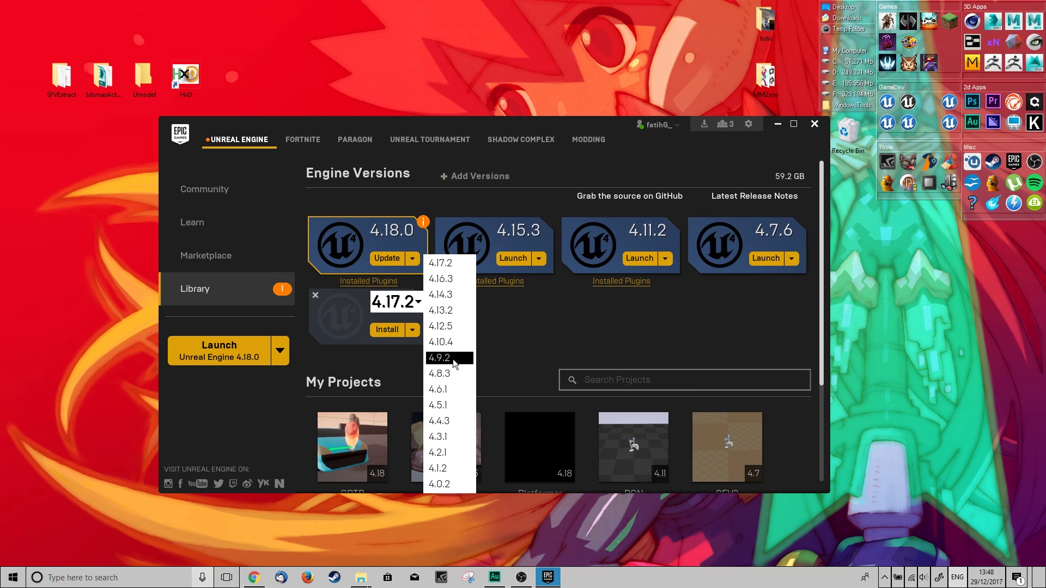
click(506, 321)
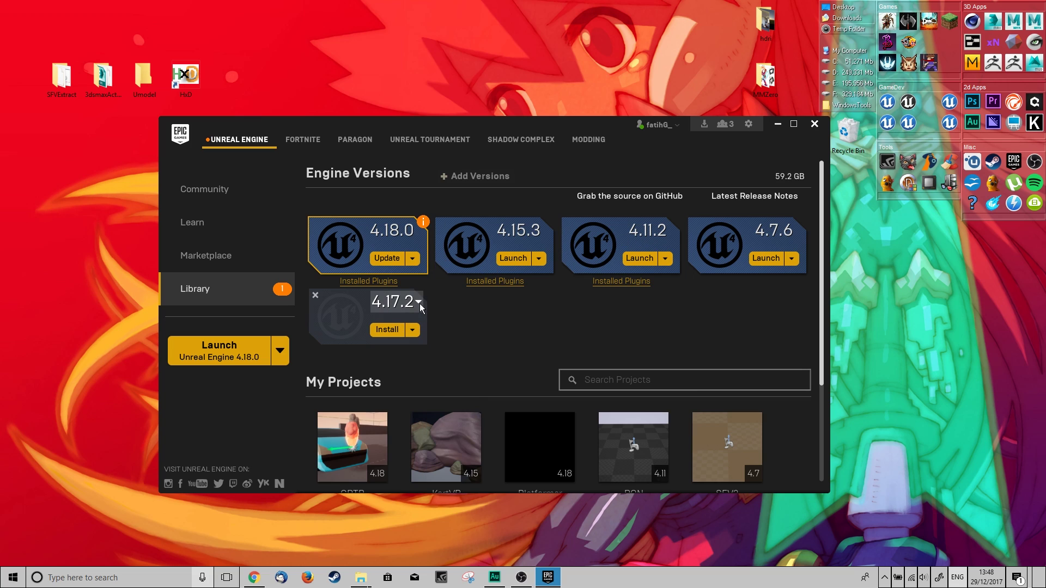
click(314, 295)
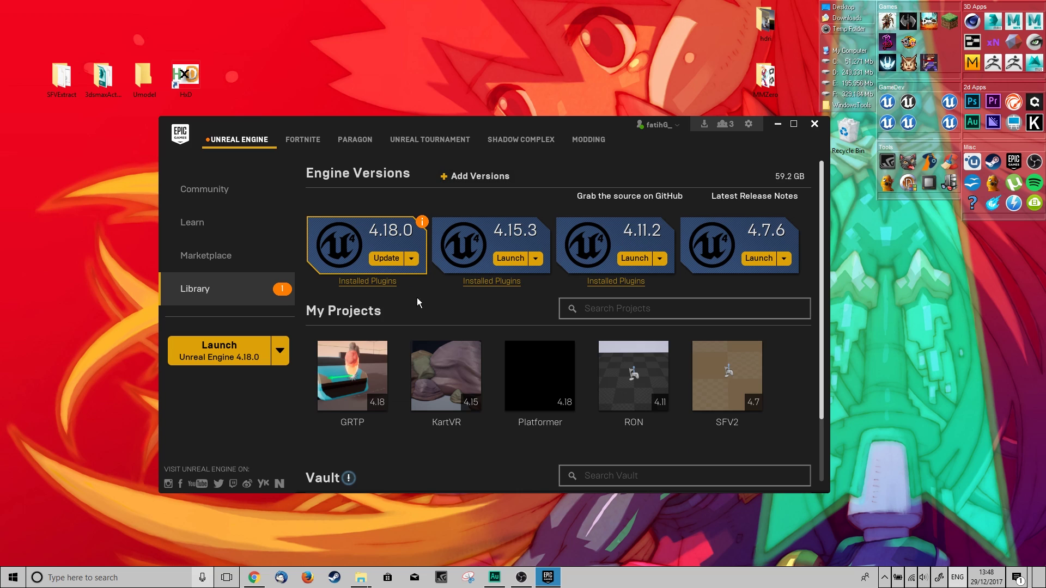
- Launch Unreal Engine version 4.11.2 from the installed engine versions
click(661, 259)
click(662, 261)
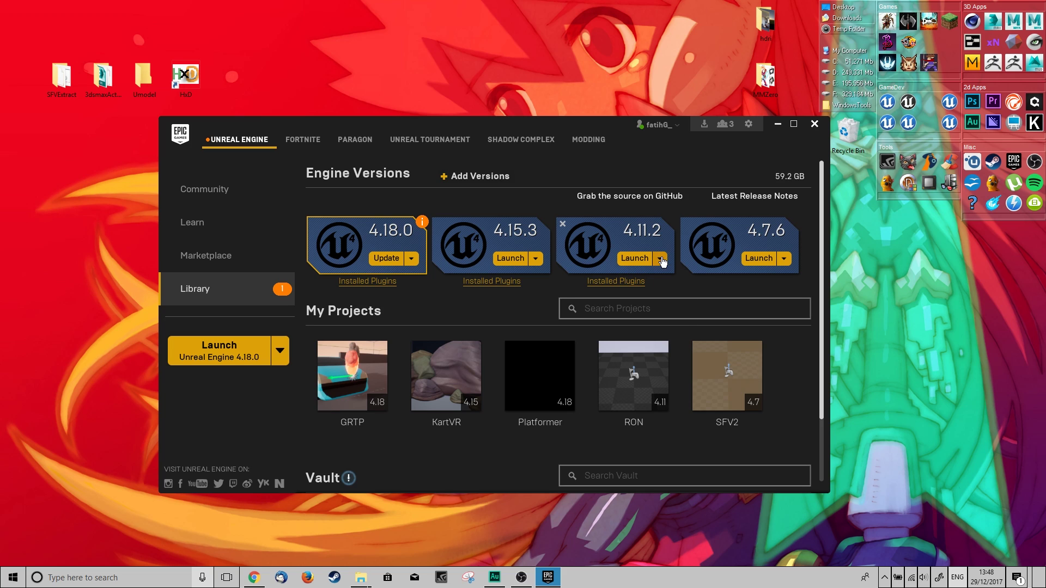
click(628, 259)
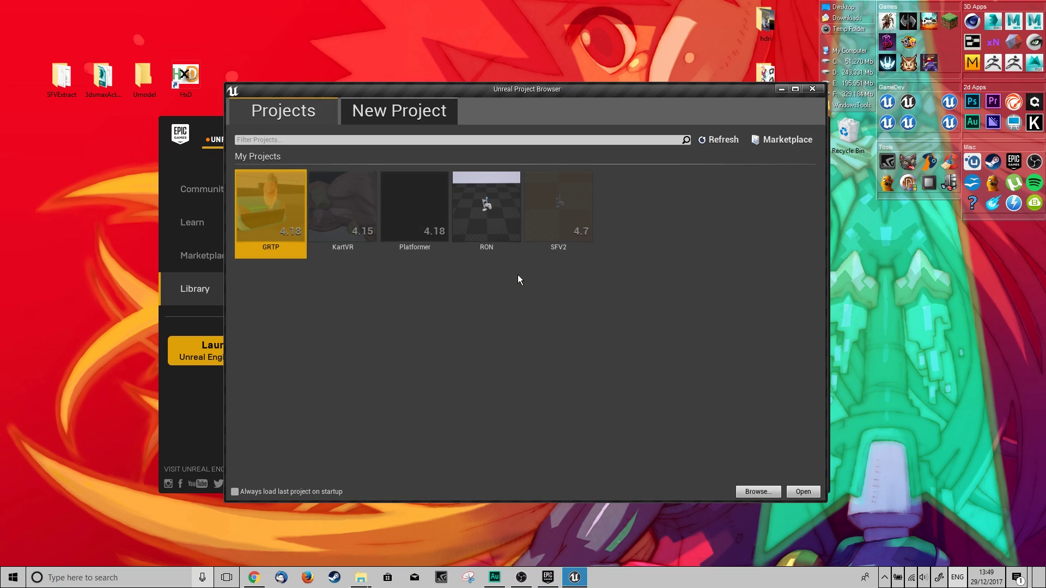
- Set up a new Blank Blueprint project with No Starter Content
click(382, 113)
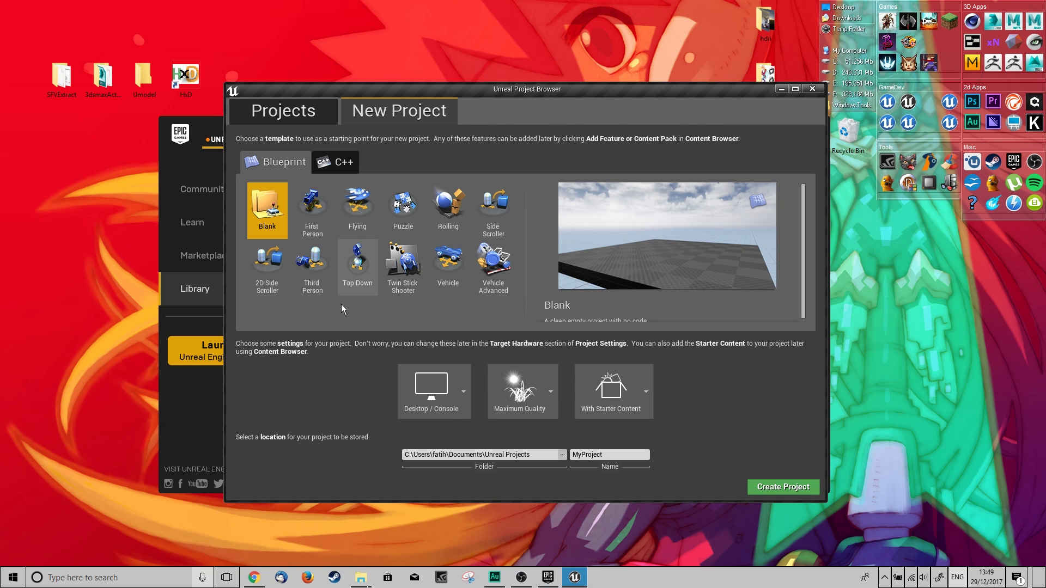
click(647, 390)
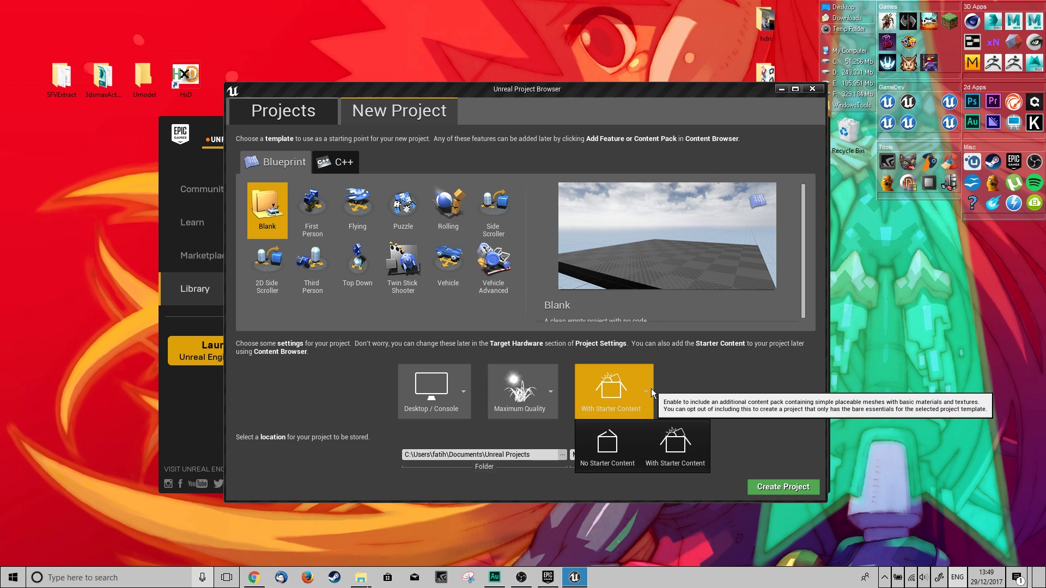
click(618, 439)
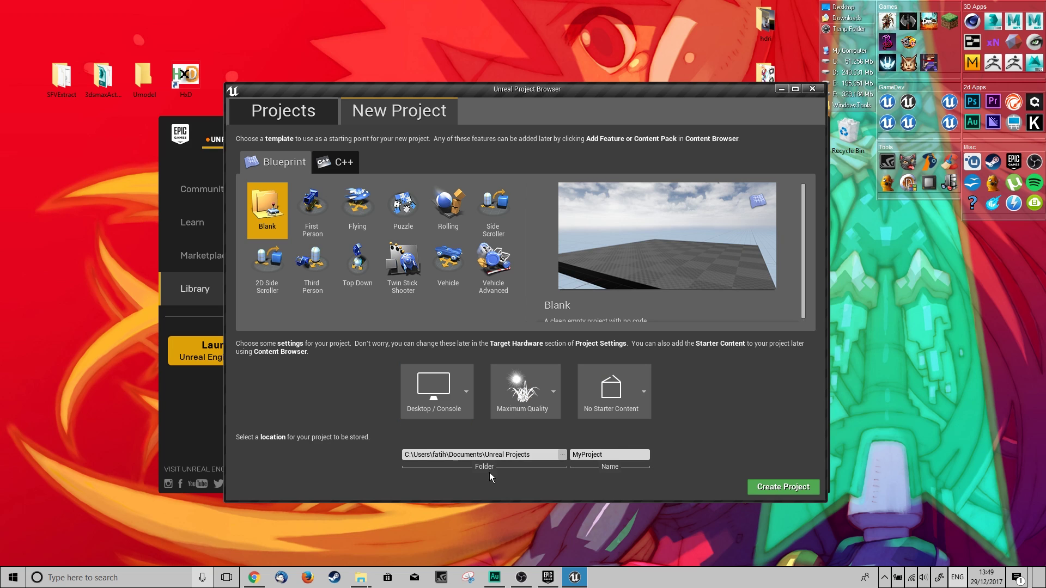
- Create a folder named BS_Mods on the Projects (F:) drive and use it as the project location
click(561, 455)
scroll(515, 314, down, 10)
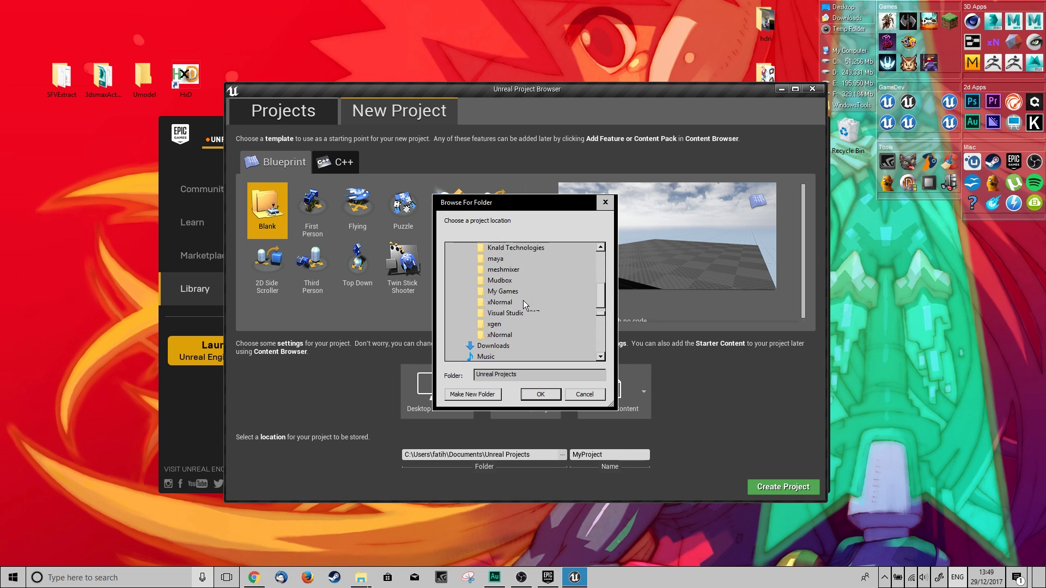
click(493, 353)
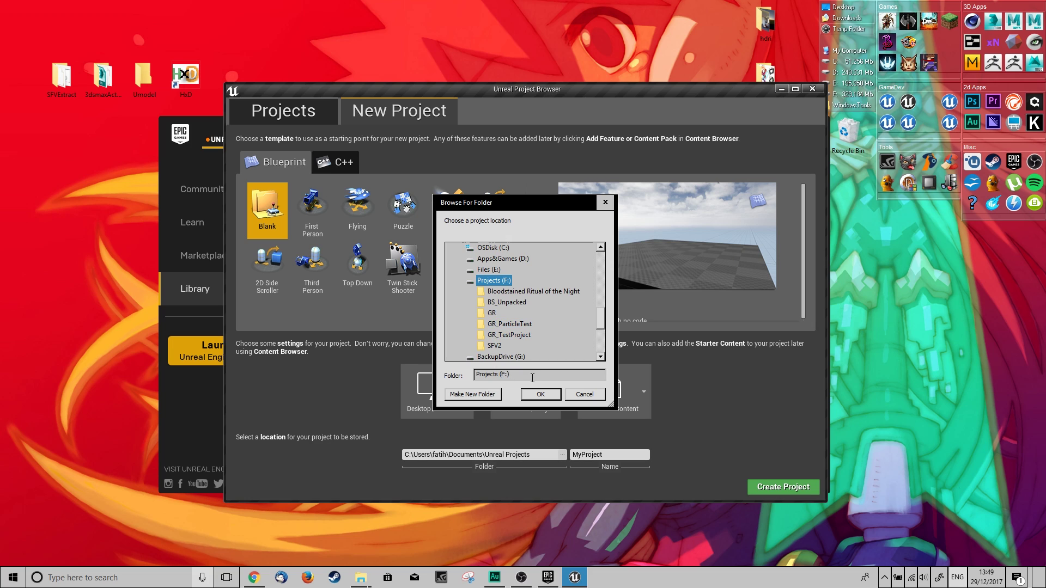
click(472, 395)
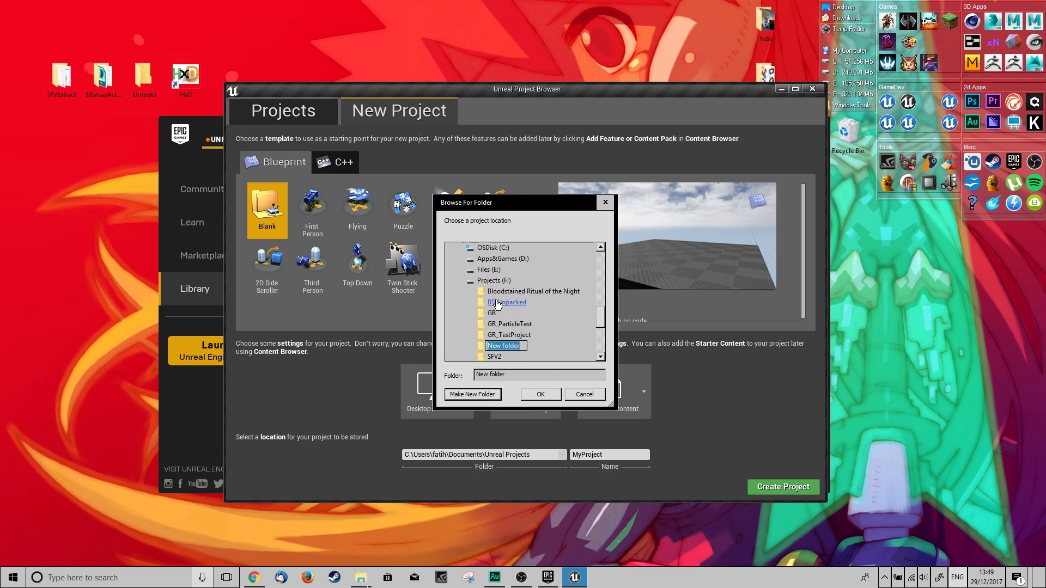
text(_)
text(Mods)
text(BS)
key(Return)
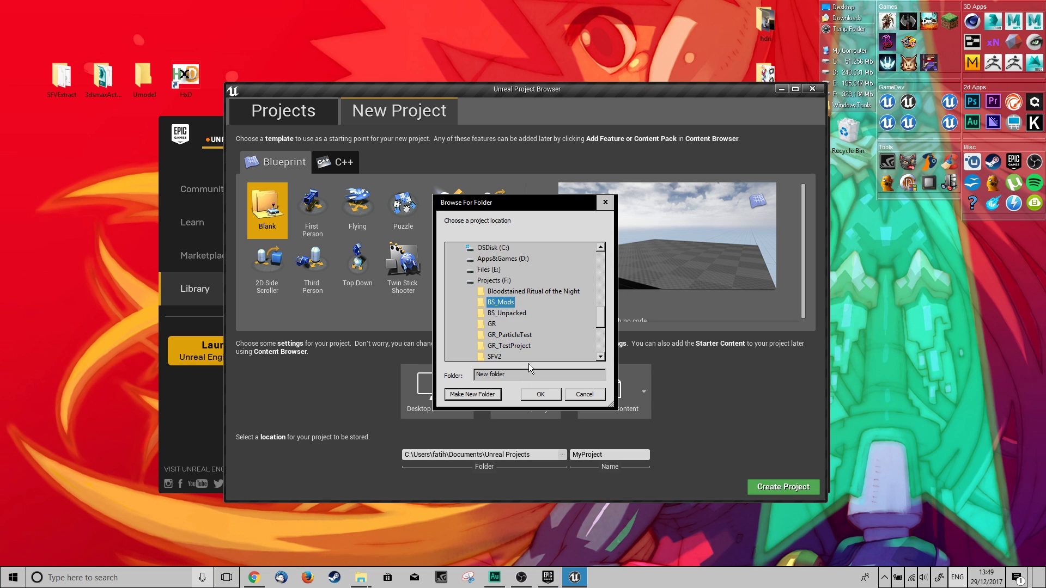
click(535, 393)
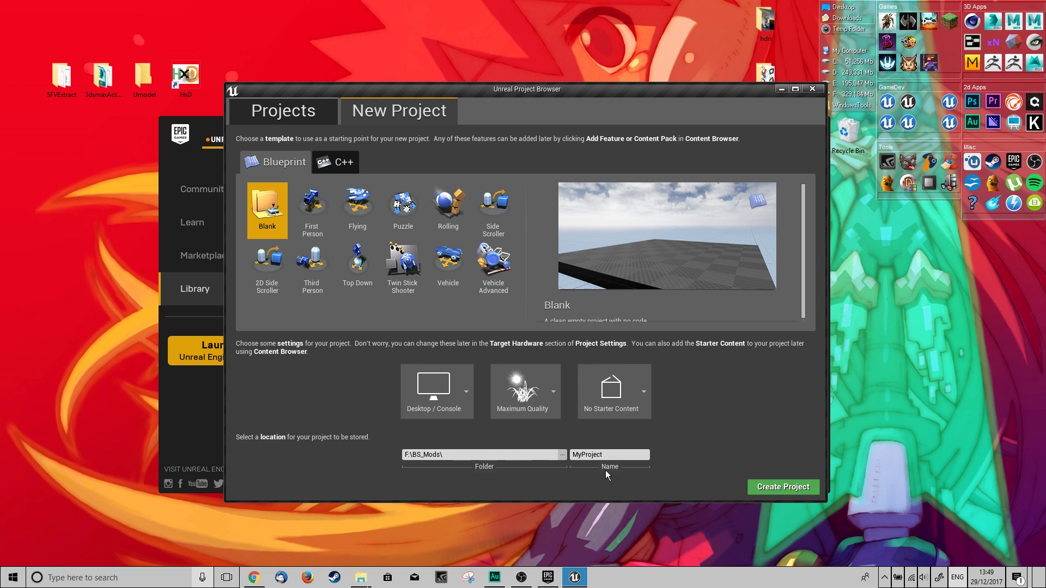
- Create the project with the name BSMods and select the Content folder in the Content Browser's folder tree
click(610, 454)
text(BSMods)
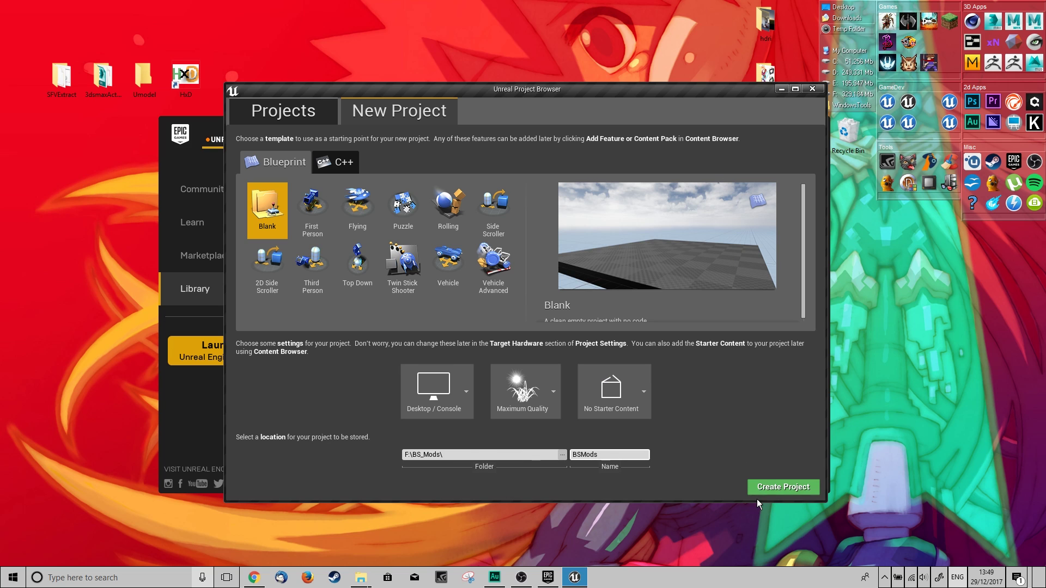
click(772, 489)
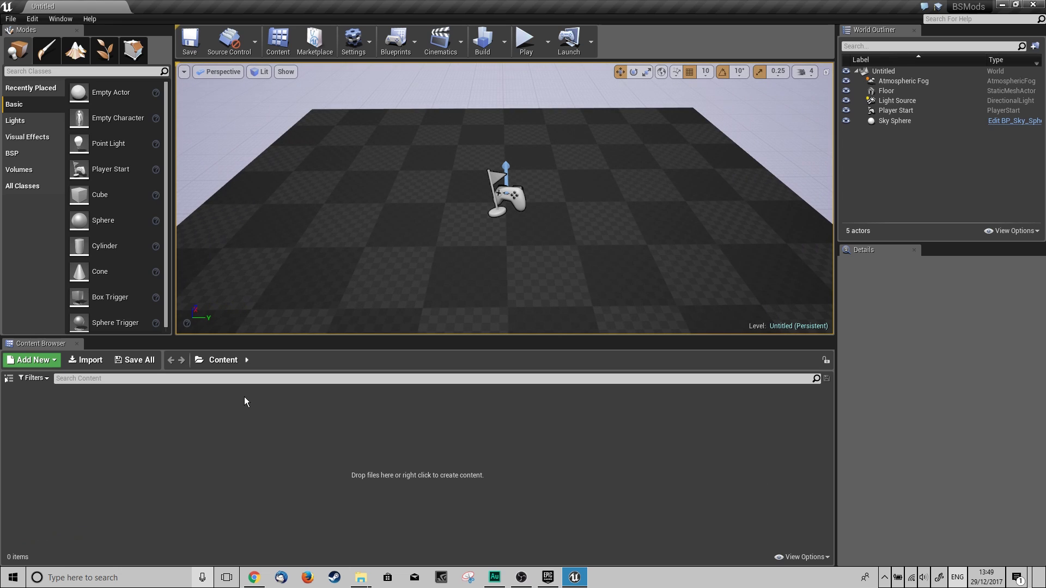
click(7, 382)
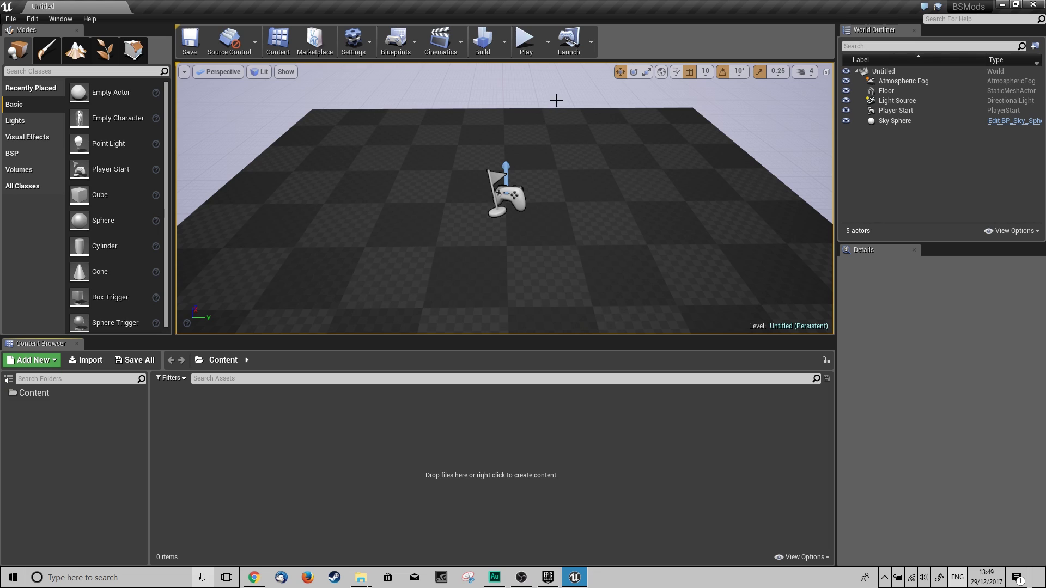
click(30, 394)
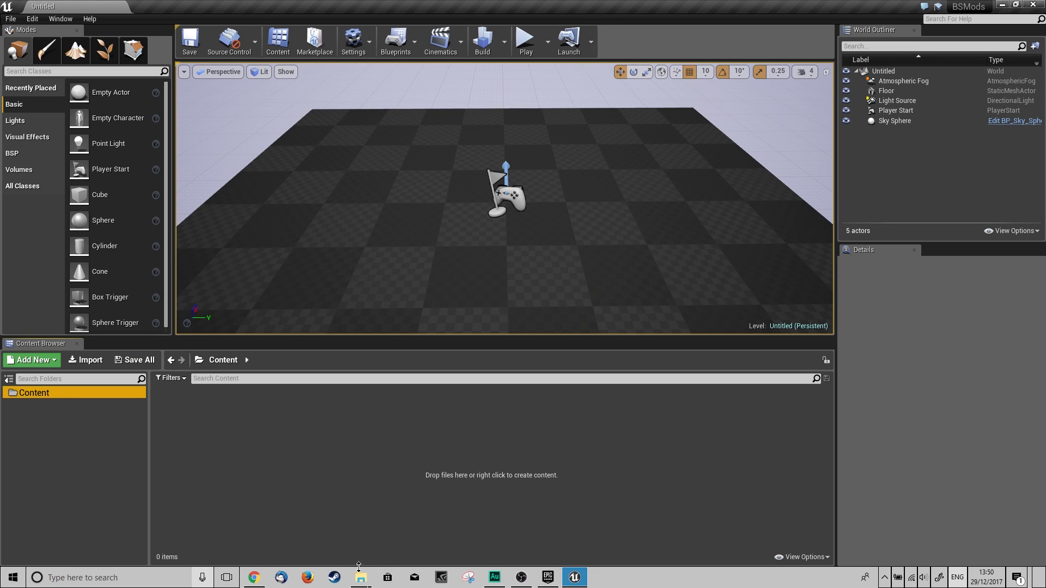
- Switch to the unpacked game's Content folder in File Explorer, go into Enemy\Zk015\Model and select T_Zk015_Body_Base.uasset
mouse_move(361, 578)
click(408, 533)
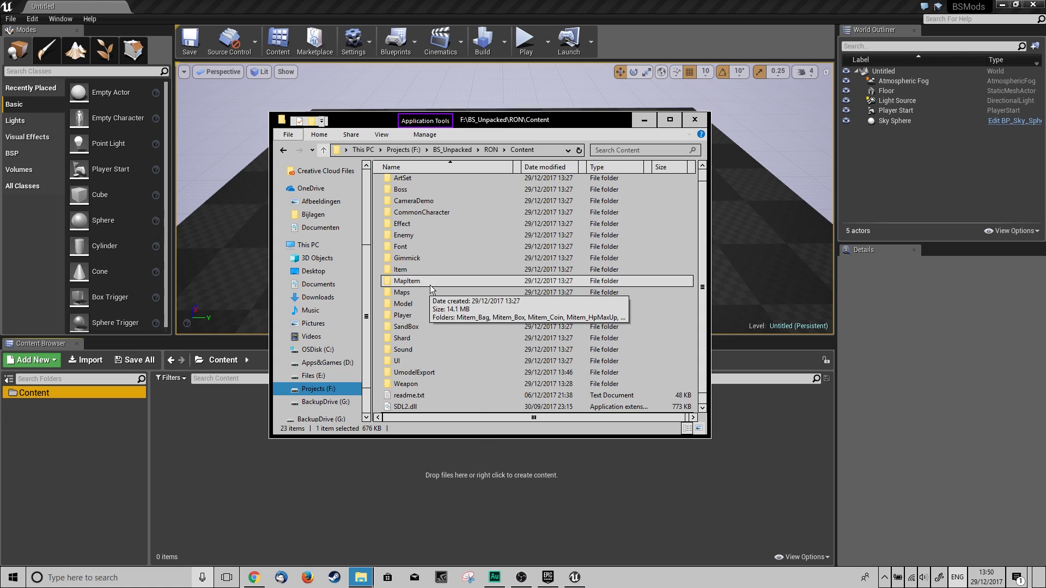
scroll(425, 316, up, 1)
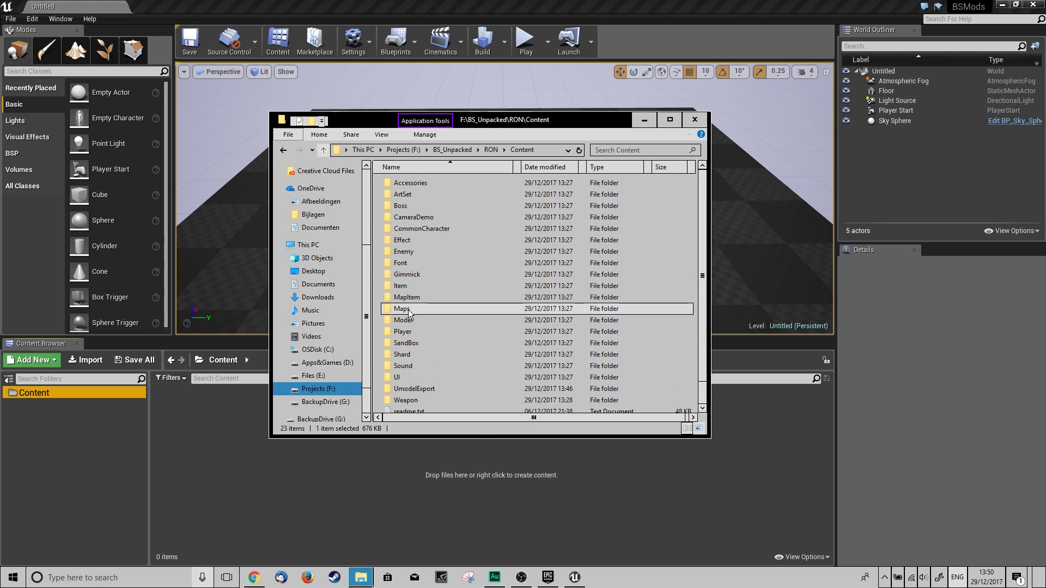
double_click(434, 253)
click(436, 260)
double_click(436, 262)
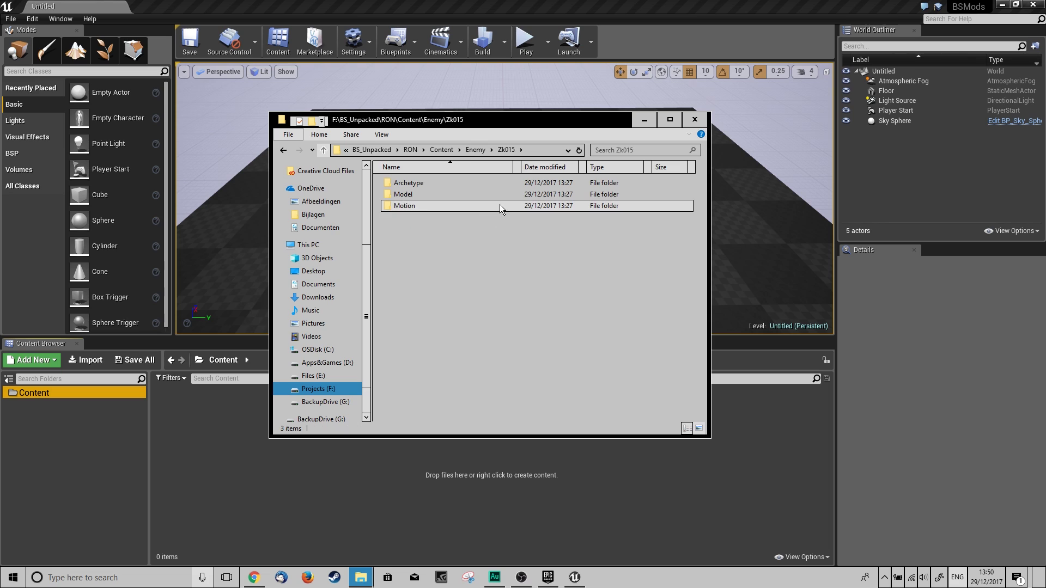
double_click(434, 194)
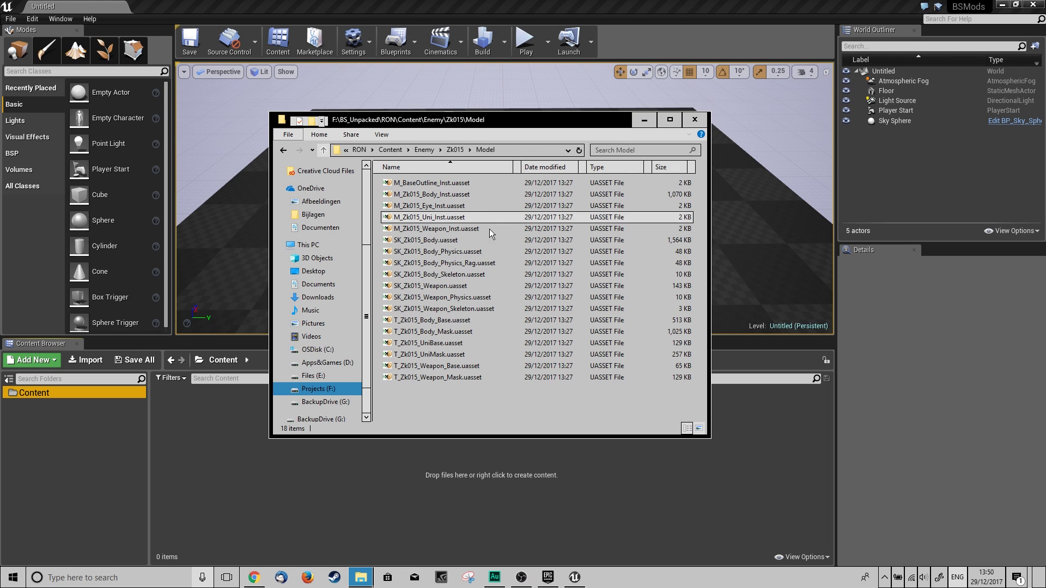
click(433, 320)
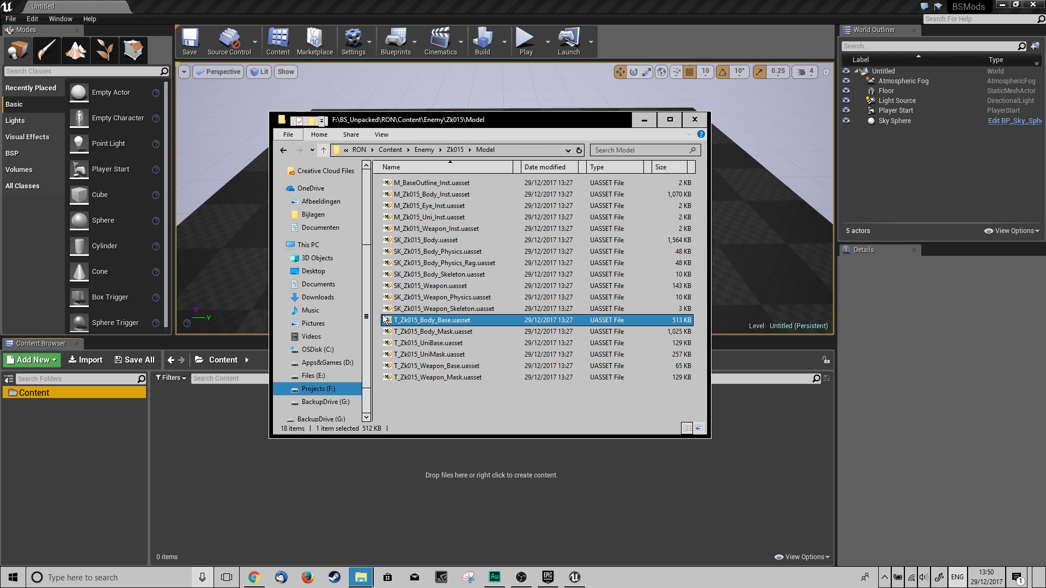
- Show the folder's full path and highlight its Enemy\Zk015\Model part as the structure to replicate
drag(498, 126, 545, 125)
click(452, 150)
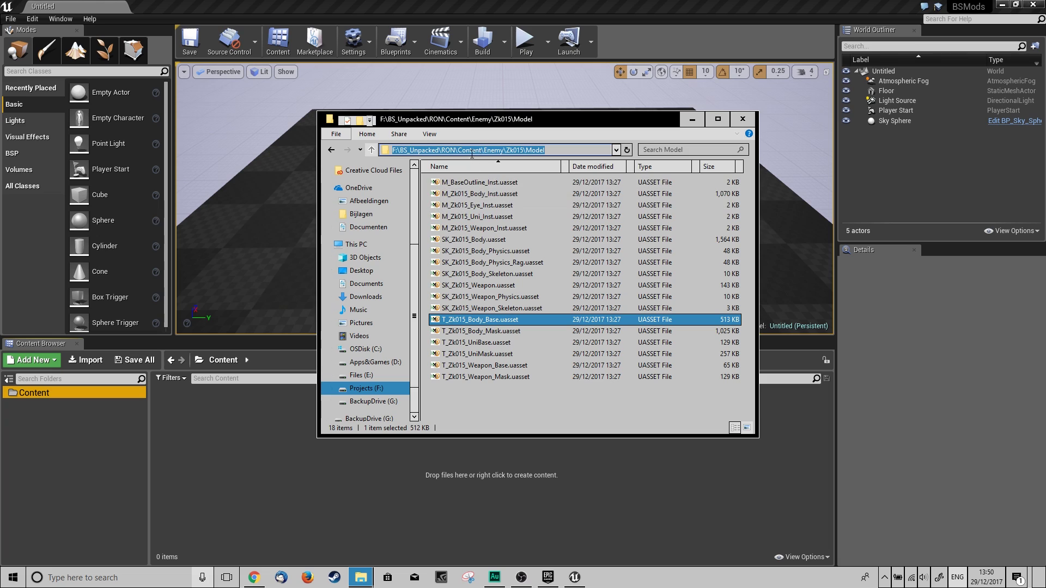
drag(484, 151, 551, 151)
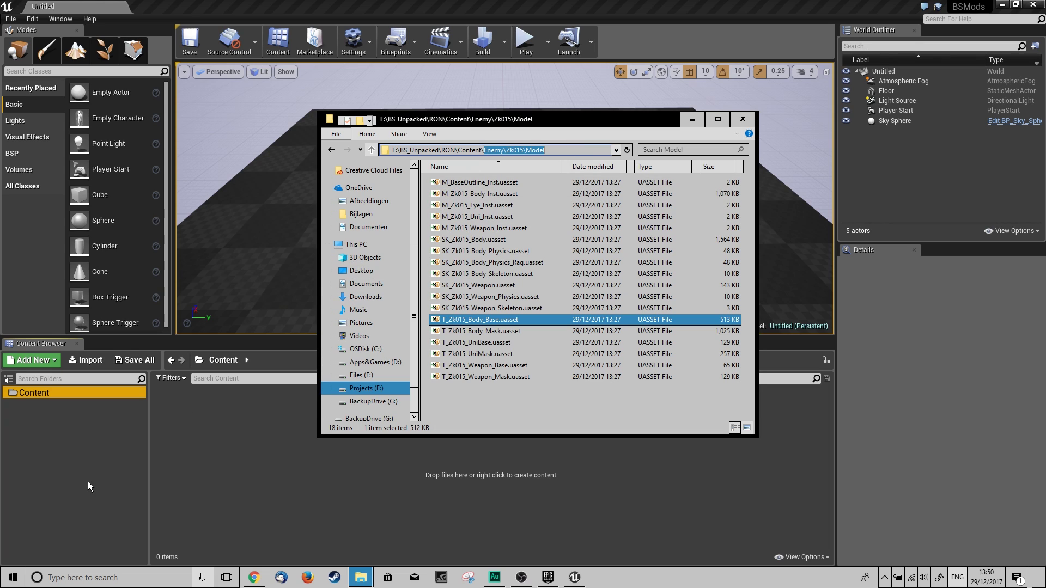
- Back in the Unreal Editor, create a folder named Enemy inside the project's Content folder
click(210, 422)
right_click(205, 423)
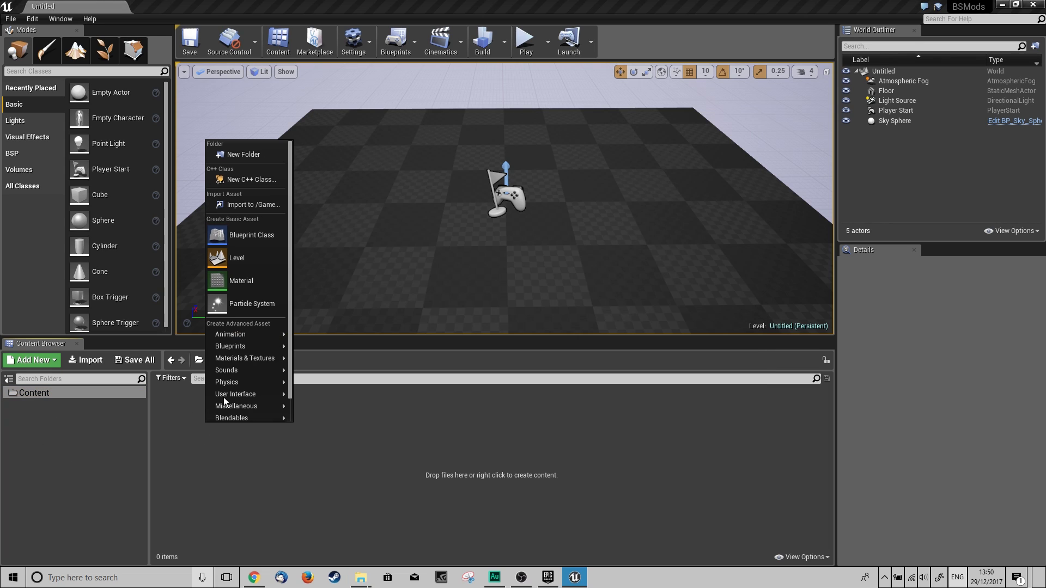
click(252, 155)
text(Enemy)
key(Return)
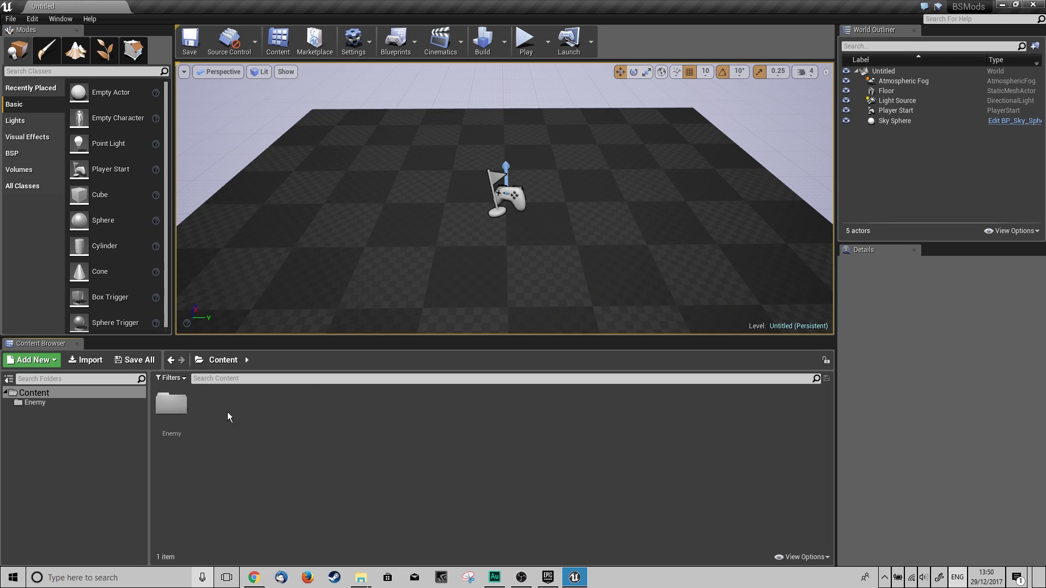
- Create a folder named Zk015 inside the Enemy folder, checking the spelling against the unpacked game folder
double_click(172, 406)
right_click(327, 493)
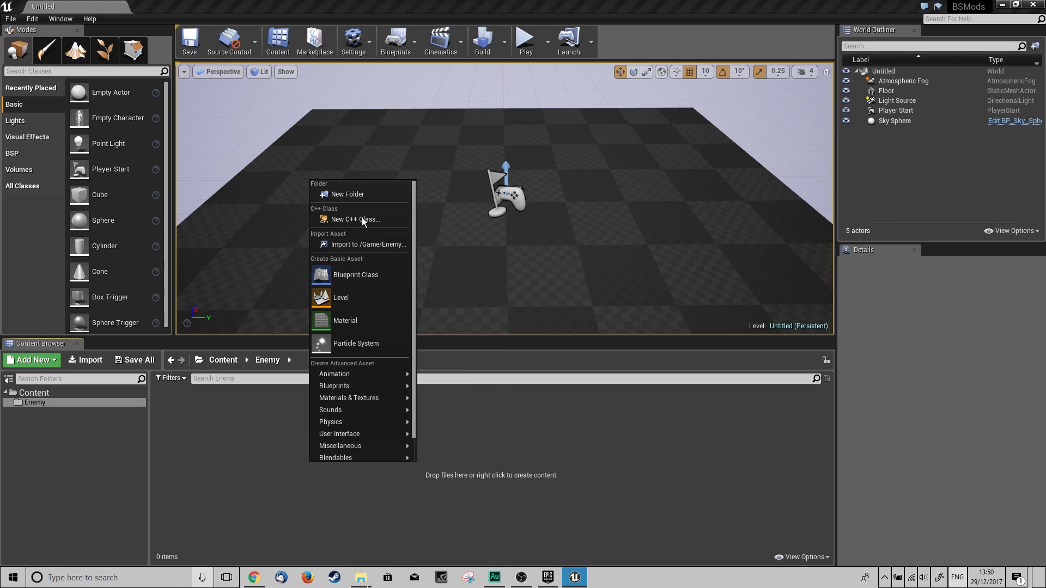
click(364, 197)
text(Z)
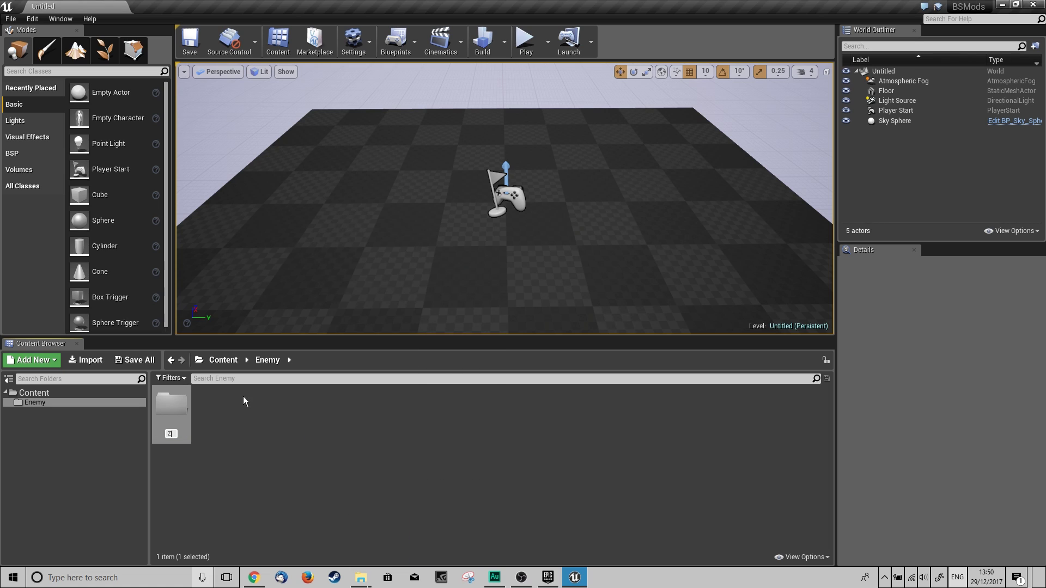
text(K015)
click(361, 578)
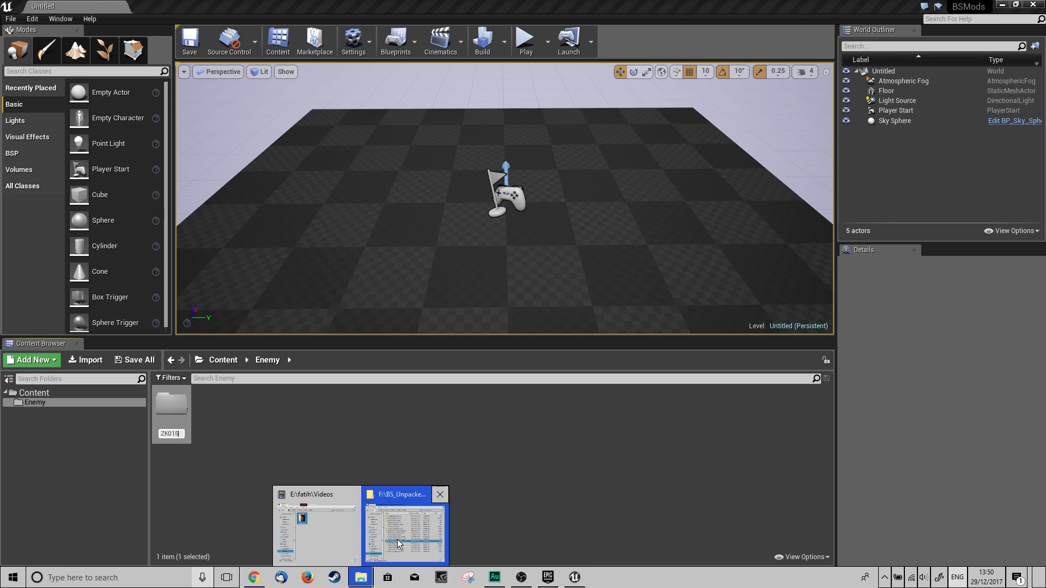
click(406, 526)
click(169, 434)
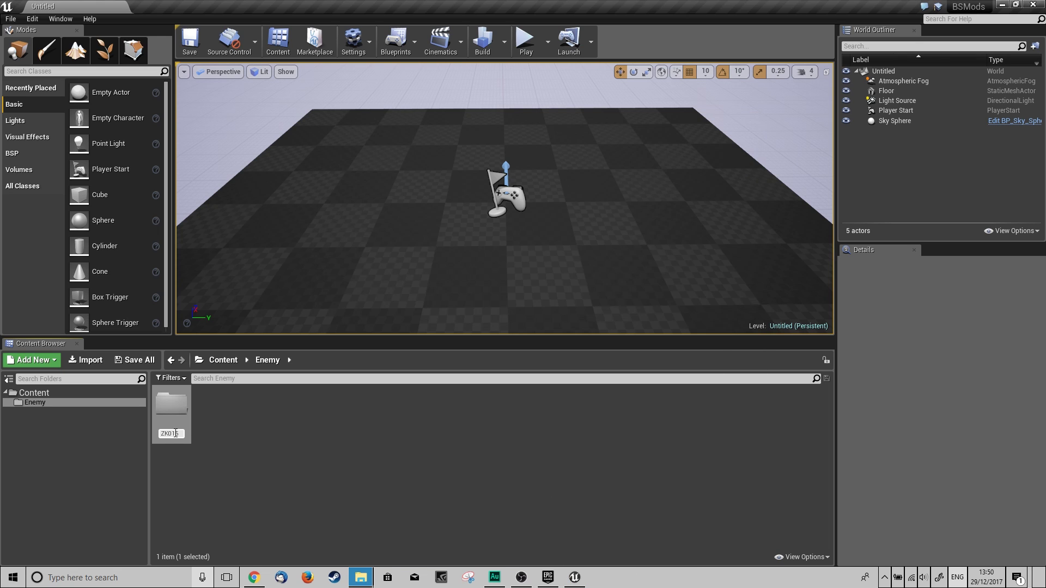
click(204, 541)
- Create a folder named Model inside the Zk015 folder and open it
double_click(171, 404)
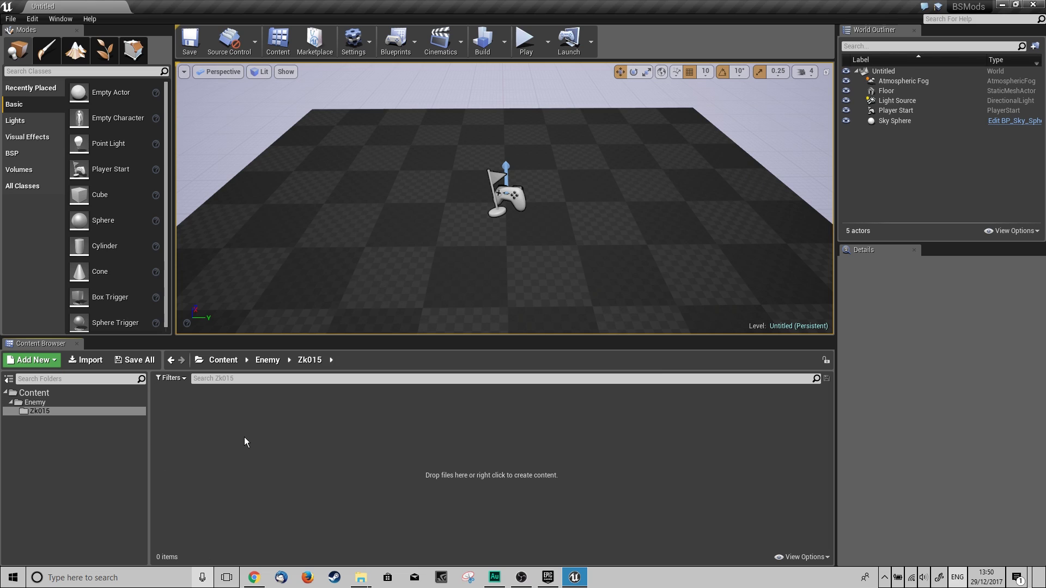
right_click(244, 437)
click(303, 169)
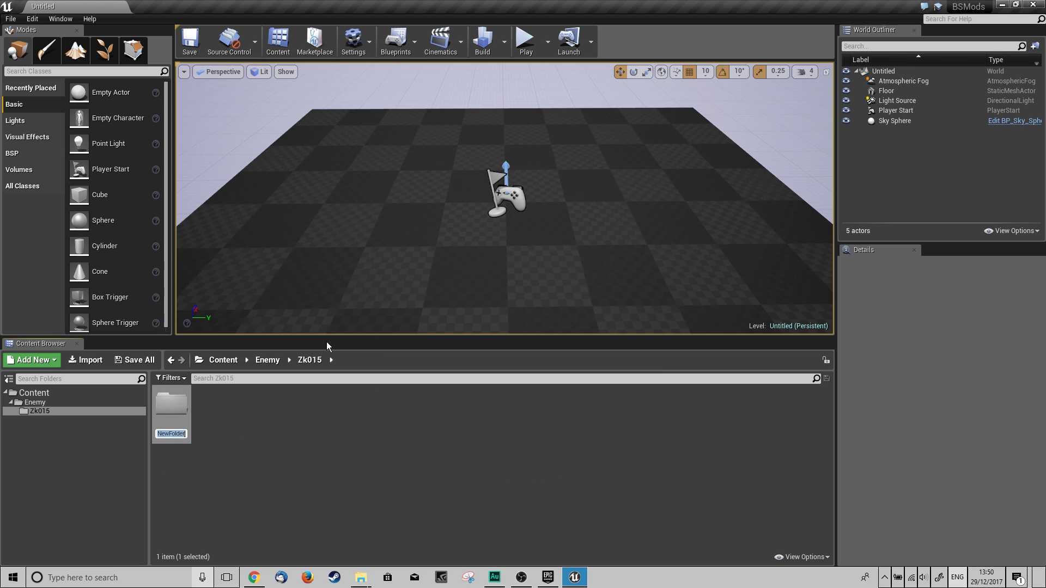
text(Model)
key(Return)
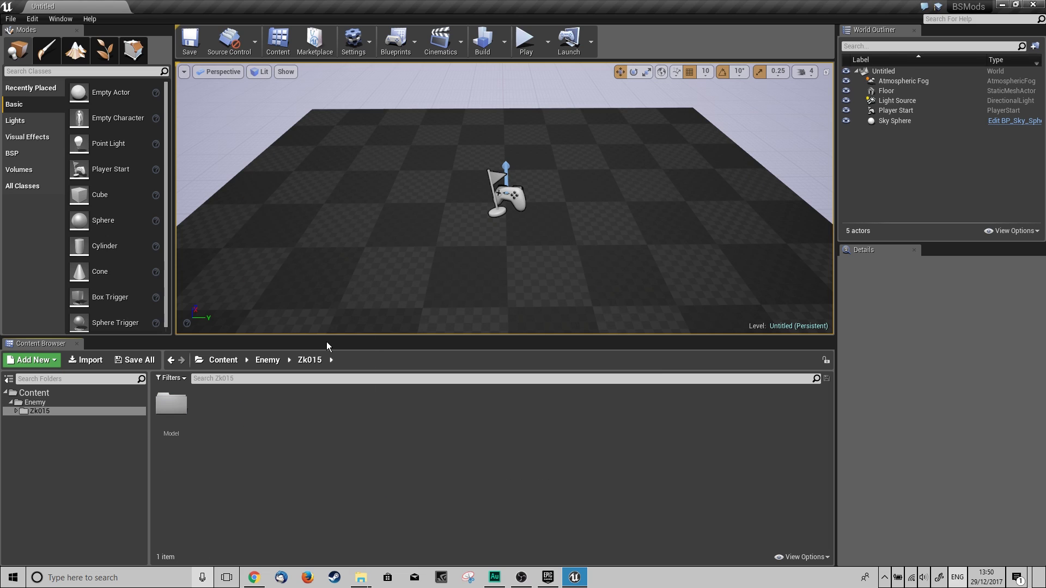
double_click(172, 405)
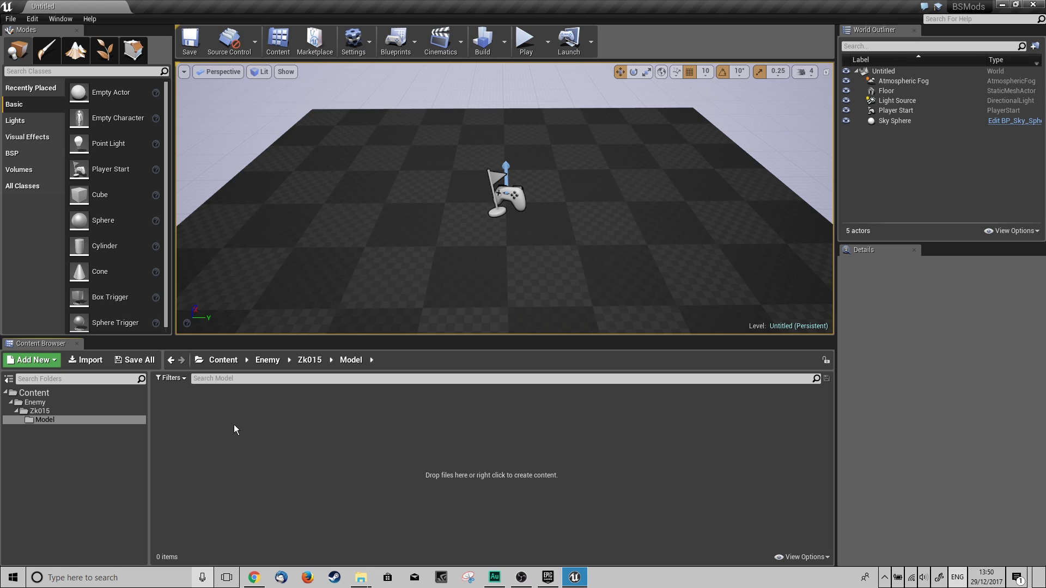
- Check the T_Zk015_Body_Base.uasset name in the unpacked game's Enemy\Zk015\Model folder, then return to the Unreal Editor
mouse_move(361, 577)
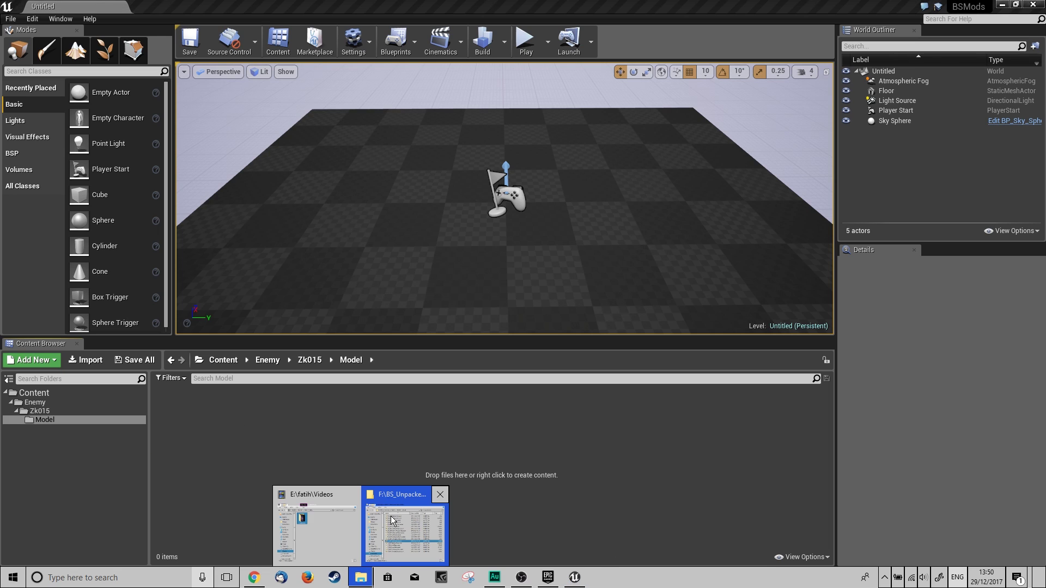
click(404, 496)
click(464, 321)
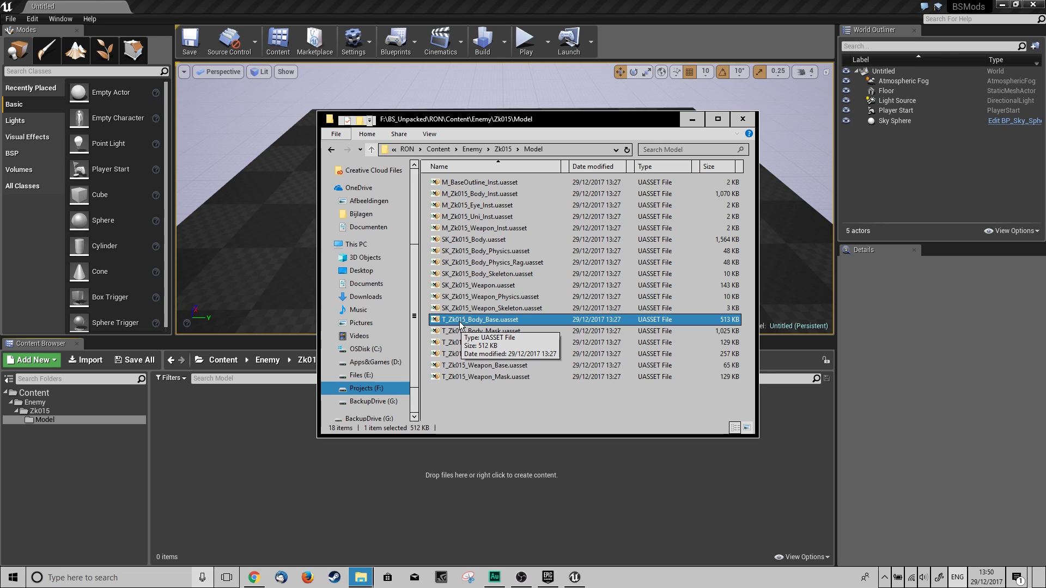
click(692, 121)
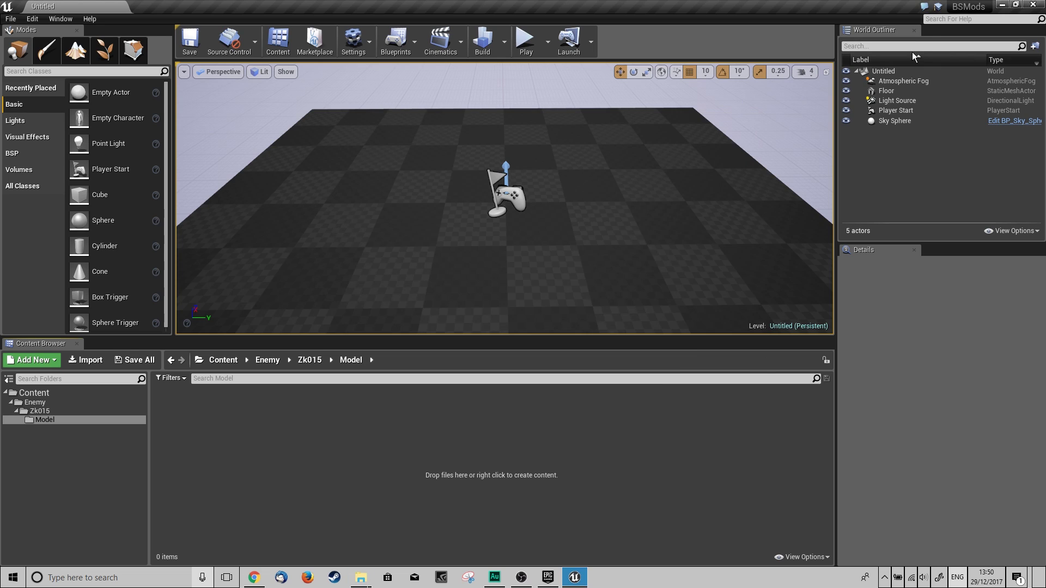
- Clear the editor and launcher windows away and browse in File Explorer to G:\2017\BSRotNMod\ModFiles\Dullahammer\DDOBase\flats
click(1003, 8)
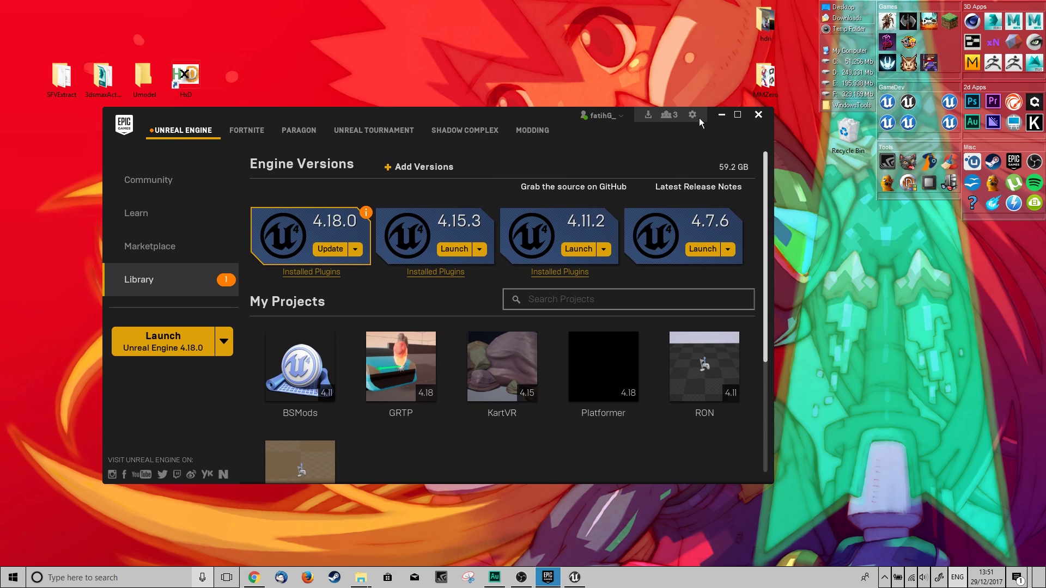
click(722, 114)
click(361, 578)
click(433, 165)
double_click(497, 390)
double_click(474, 197)
double_click(480, 277)
double_click(490, 219)
double_click(500, 199)
double_click(491, 198)
double_click(490, 197)
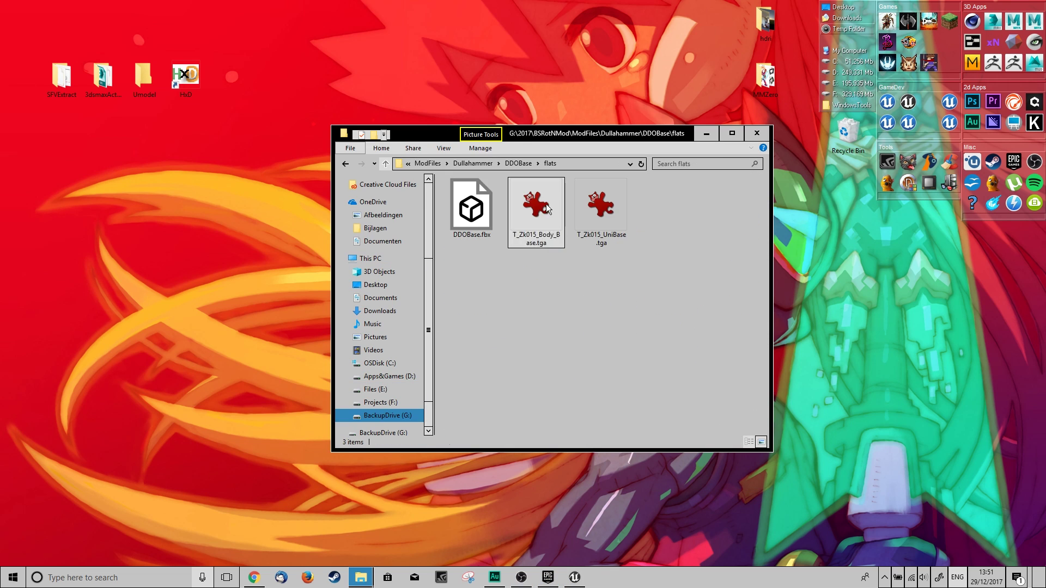
- Preview the replacement textures T_Zk015_Body_Base.tga and T_Zk015_UniBase.tga in the image viewer, closing it after each
double_click(546, 204)
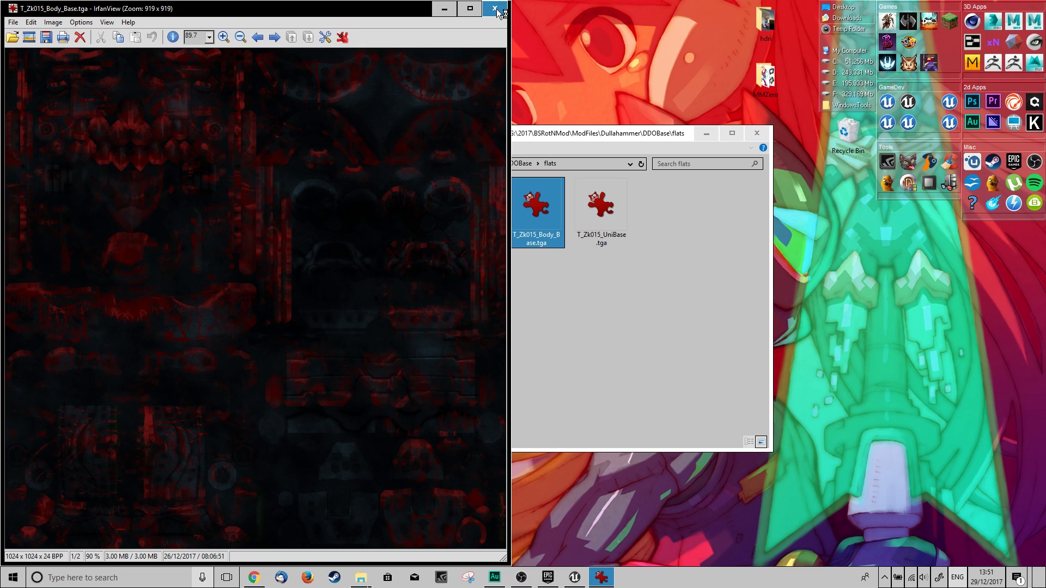
click(496, 8)
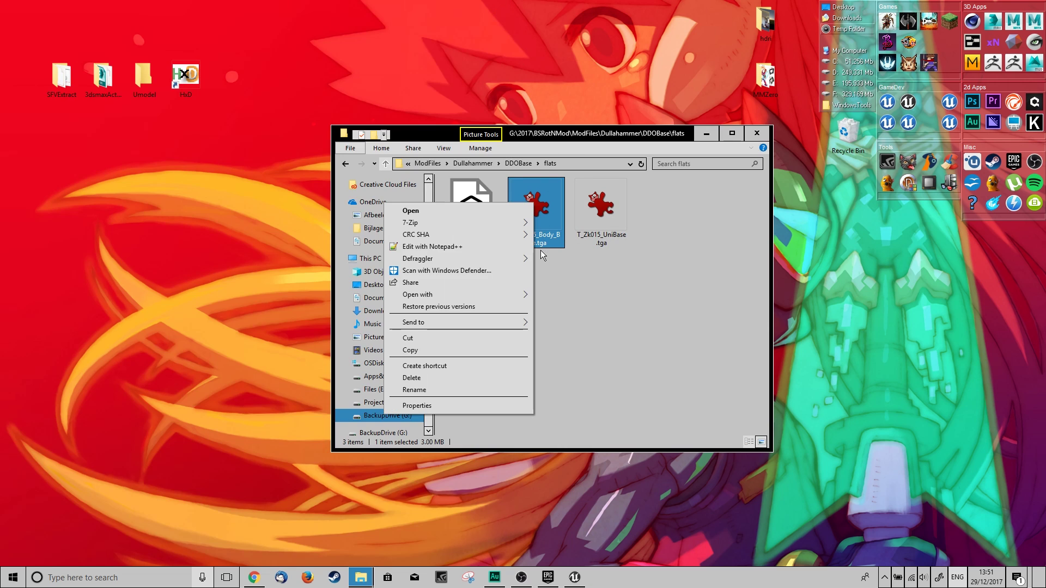
click(449, 351)
double_click(619, 217)
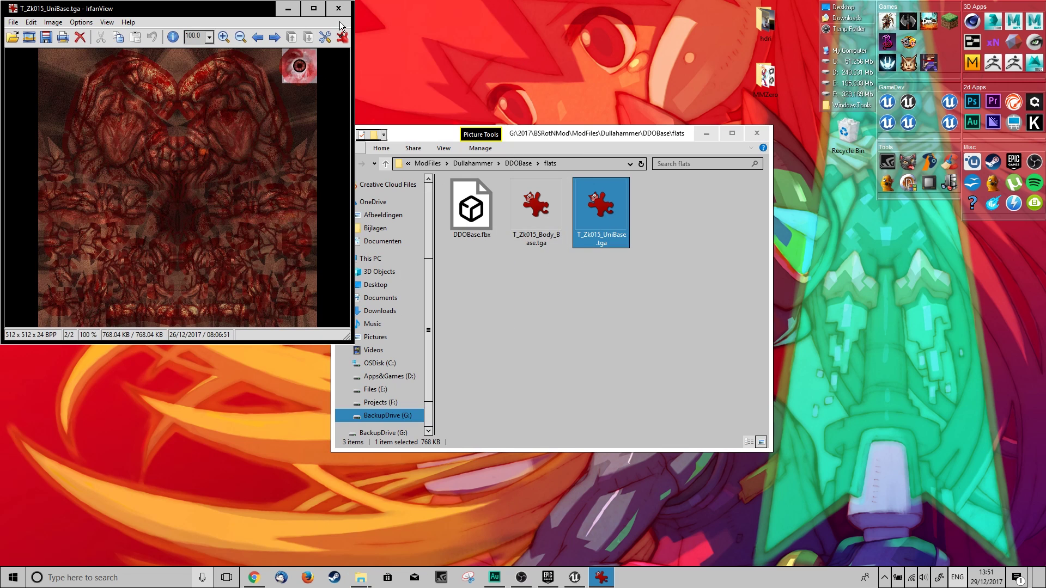
click(338, 8)
- Import T_Zk015_Body_Base.tga and T_Zk015_UniBase.tga together into the project's Enemy/Zk015/Model folder
ctrl+click(546, 215)
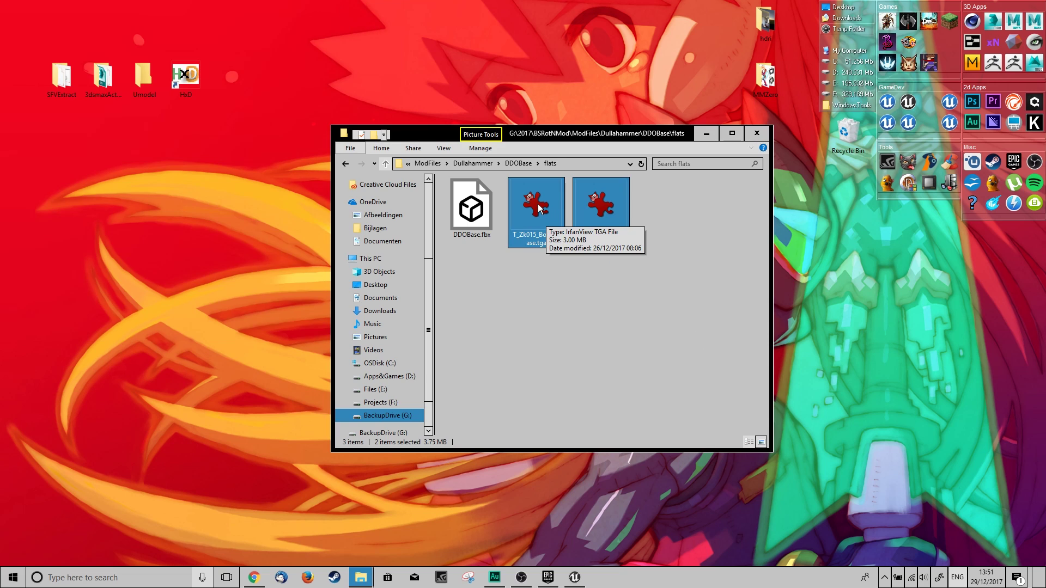
right_click(539, 208)
click(441, 324)
drag(545, 239, 325, 441)
click(295, 418)
- View the imported T_Zk015_Body_Base texture in the texture editor, close it, and save the T_Zk015_UniBase asset
double_click(172, 406)
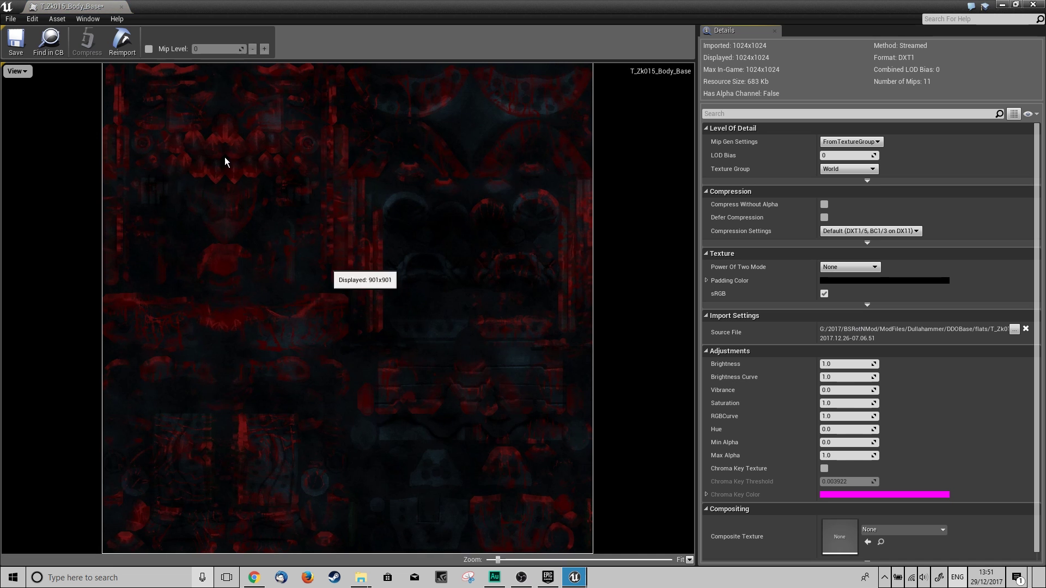
click(121, 6)
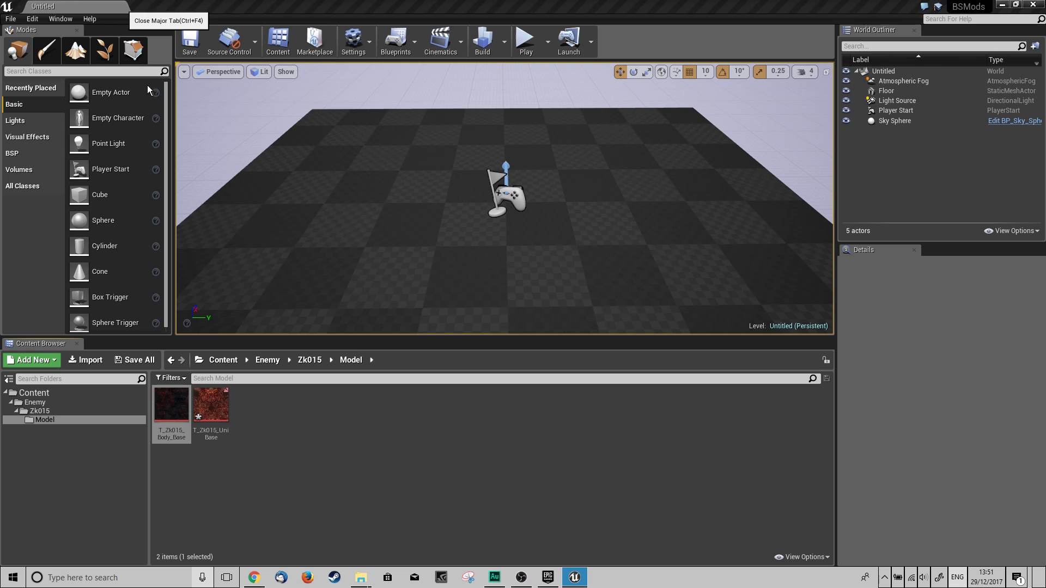
right_click(223, 408)
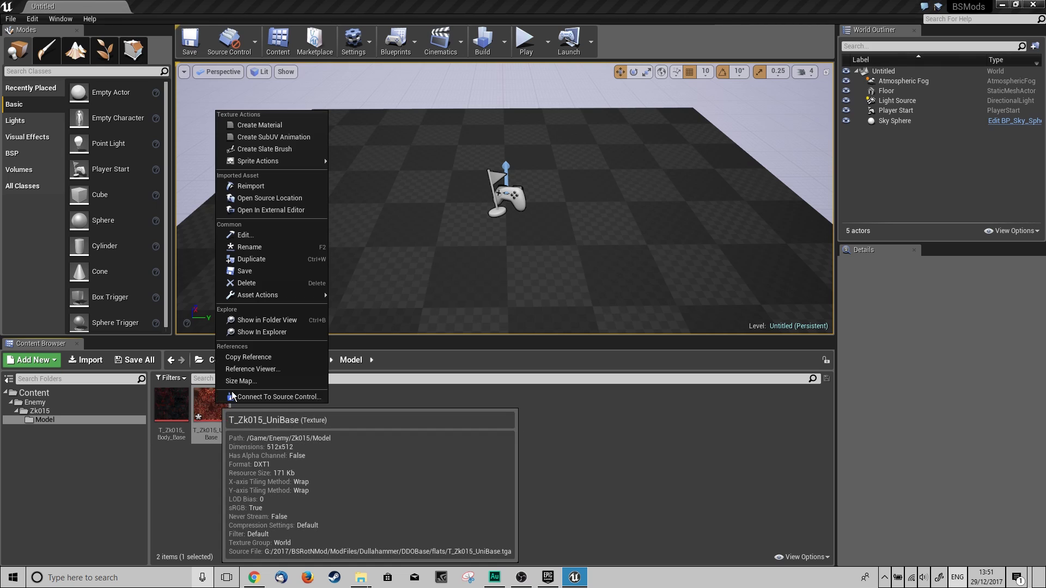
click(263, 271)
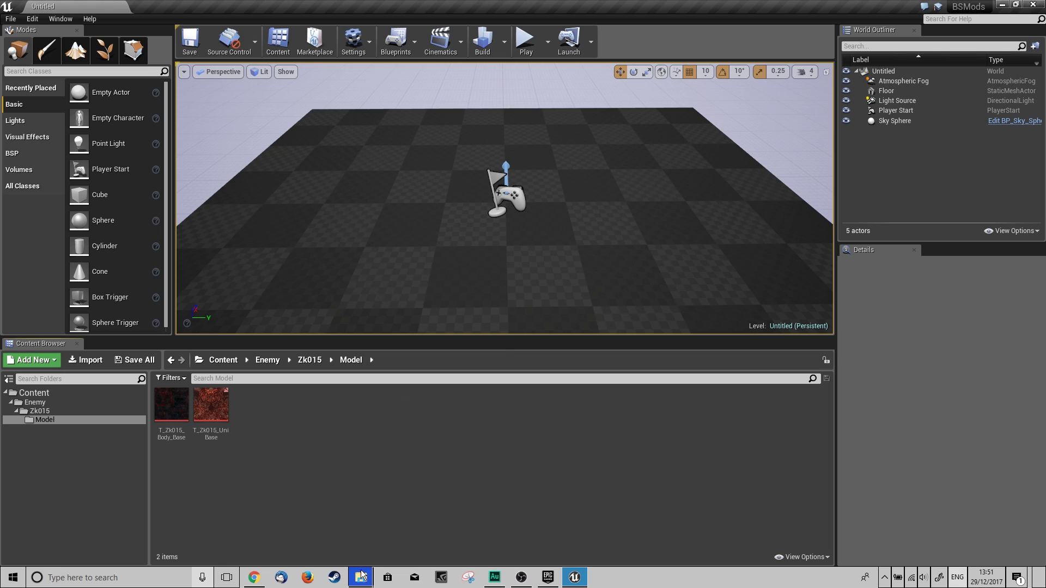
- In File Explorer, open the Dullahammer\DDOBaseWeapon\flats folder, select SK_Zk015_Weapon_D.tga and shift the window clear of the imported assets
mouse_move(360, 578)
click(466, 527)
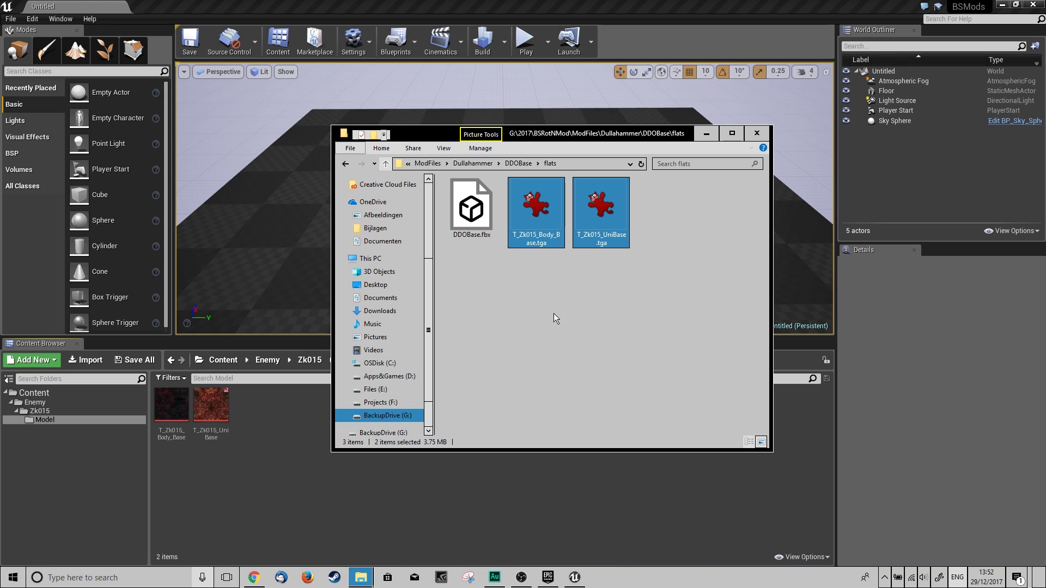
click(498, 273)
key(BackSpace)
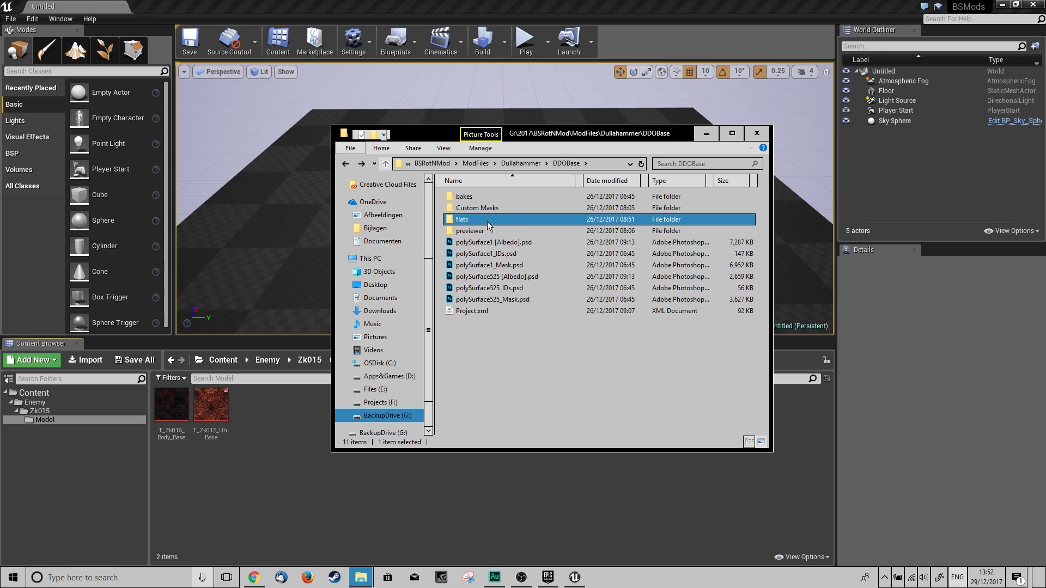
click(514, 164)
double_click(501, 207)
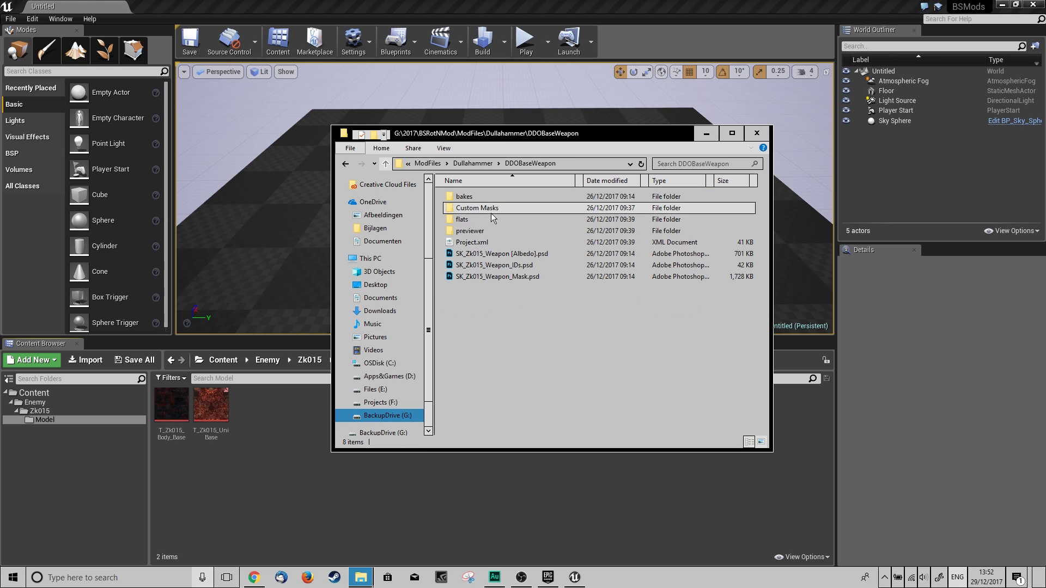
double_click(482, 218)
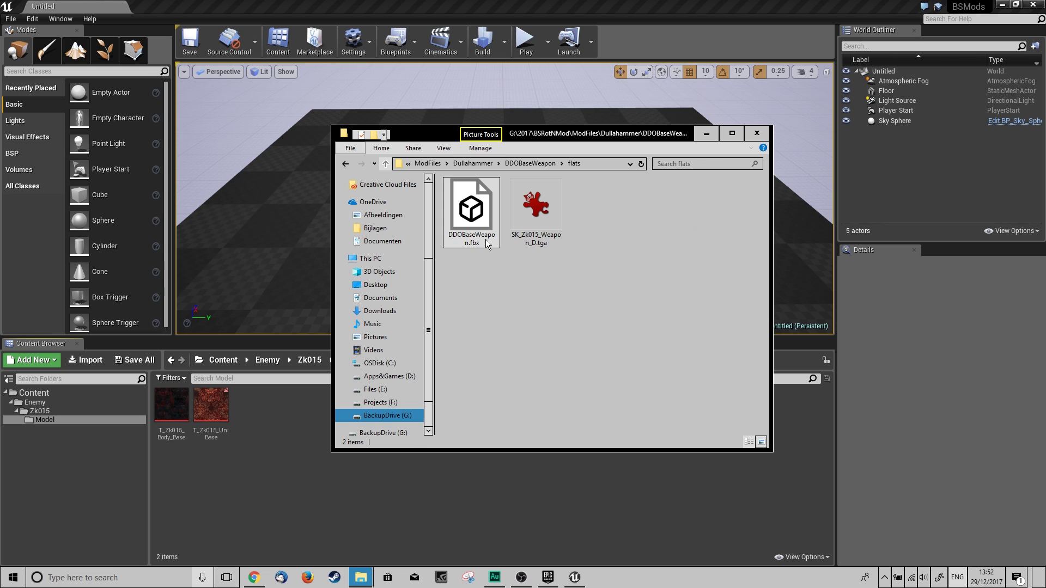
click(545, 208)
drag(538, 132, 609, 135)
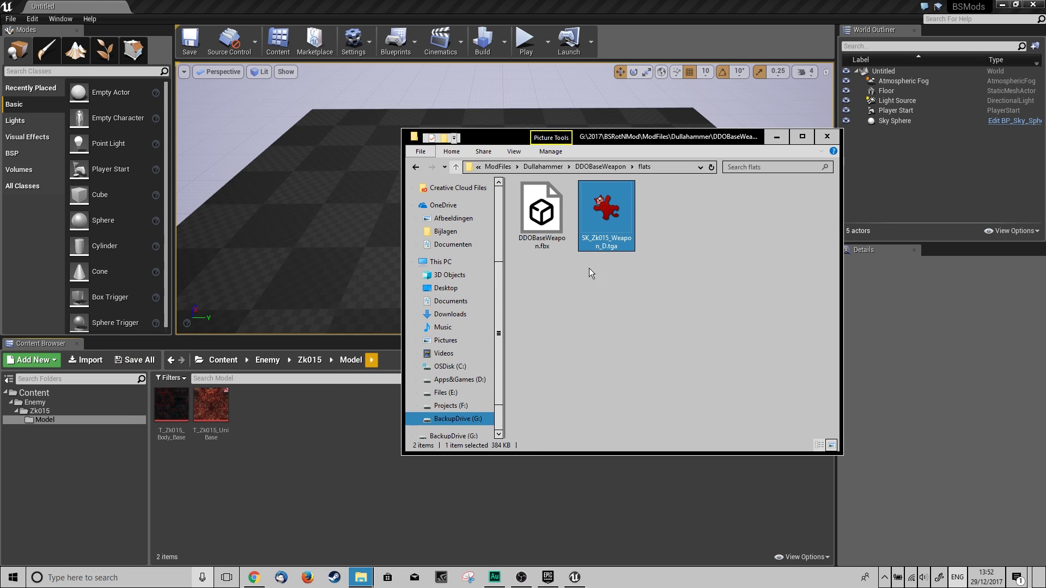
- Look up the matching original texture, T_Zk015_Weapon_Base.uasset, in the unpacked game's Model folder
mouse_move(360, 576)
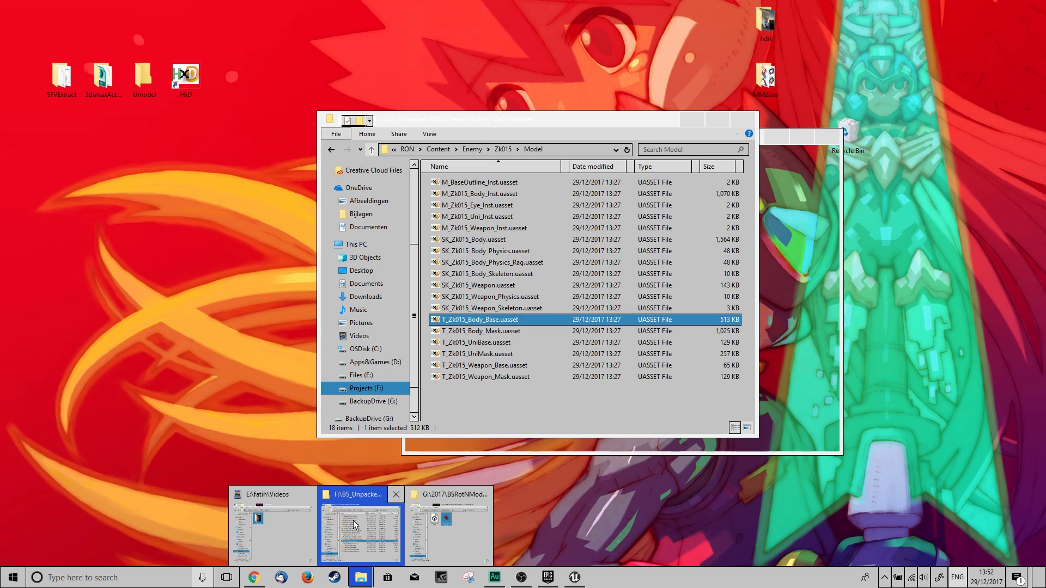
click(355, 521)
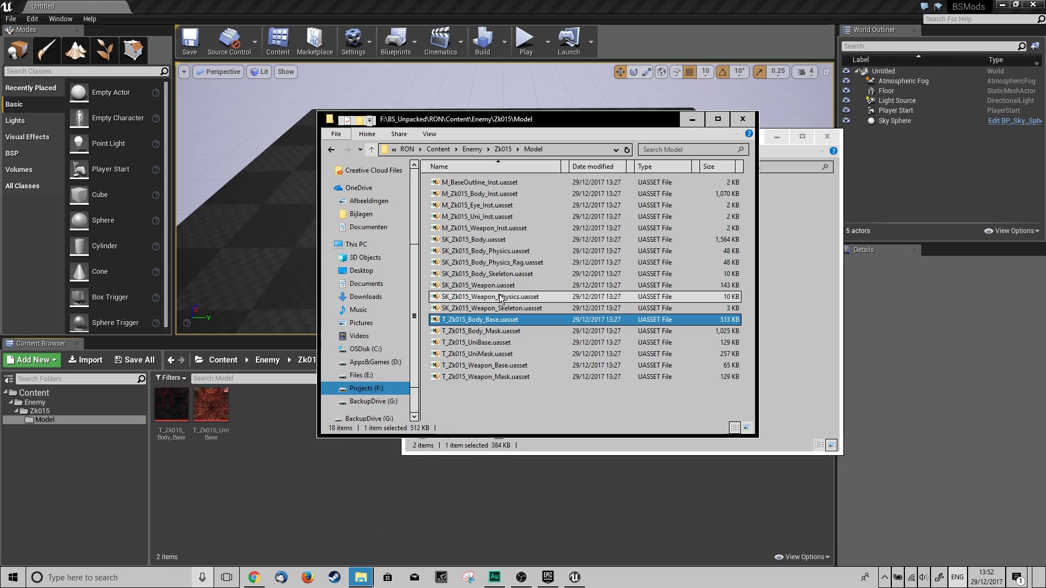
click(477, 367)
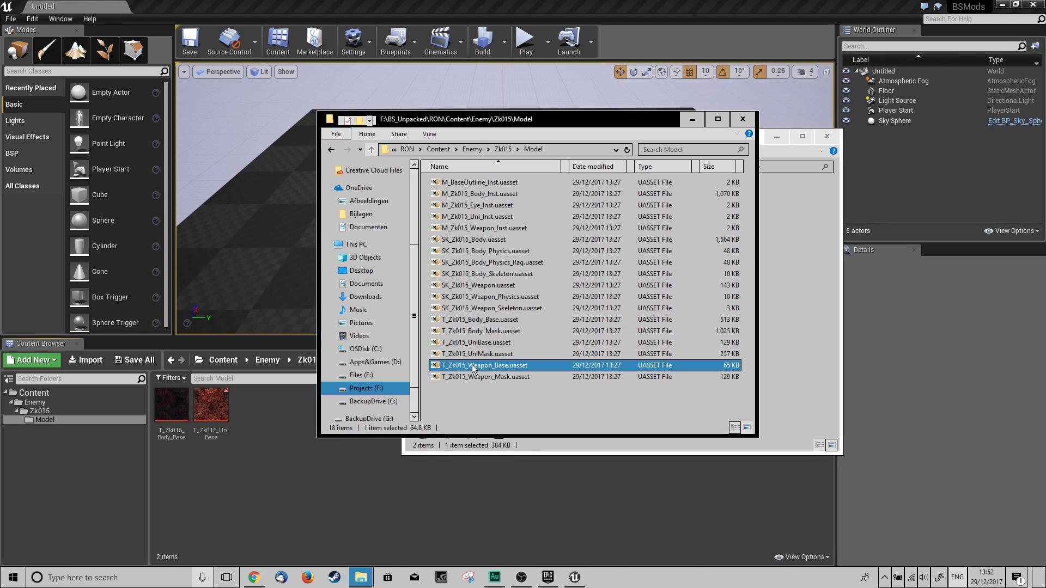
click(684, 121)
- Import SK_Zk015_Weapon_D.tga into the project's Model folder and view the weapon texture in the texture editor
drag(606, 224, 315, 433)
click(302, 415)
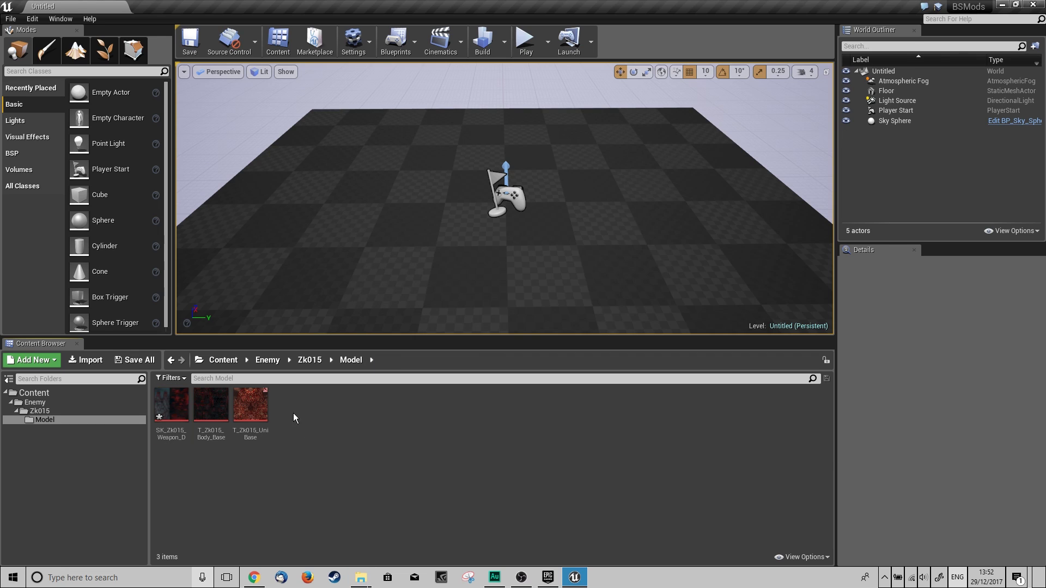
double_click(171, 406)
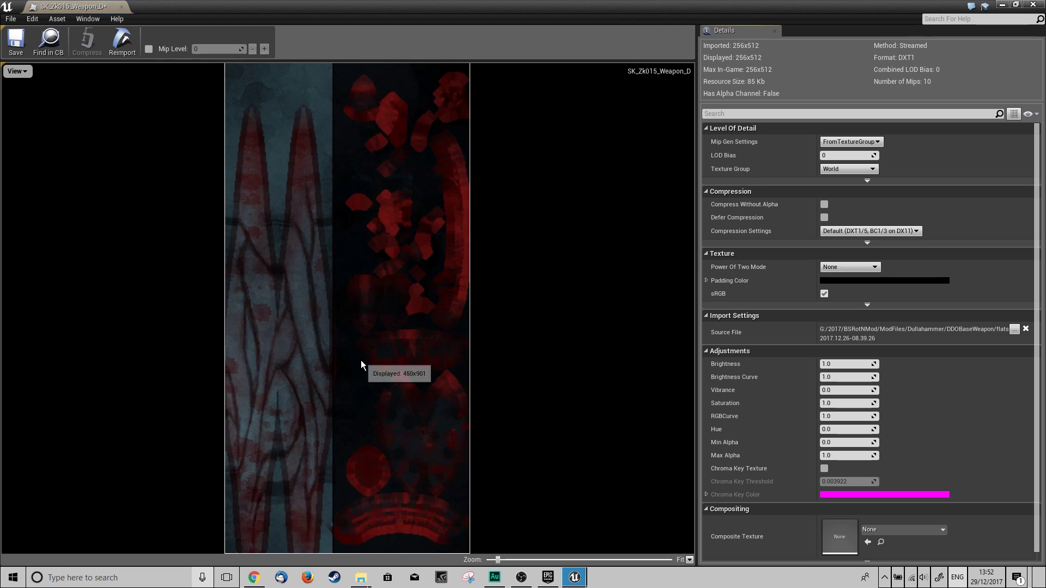
click(121, 7)
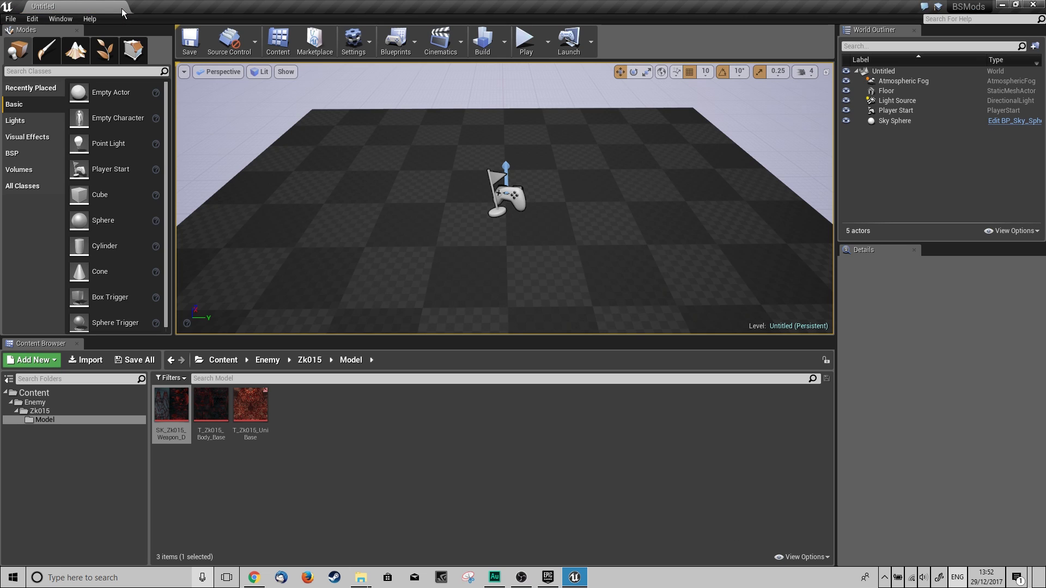
- Save all three imported textures in the Model folder, then save everything in the project
right_click(163, 406)
click(255, 393)
click(255, 393)
key(ctrl+a)
right_click(252, 405)
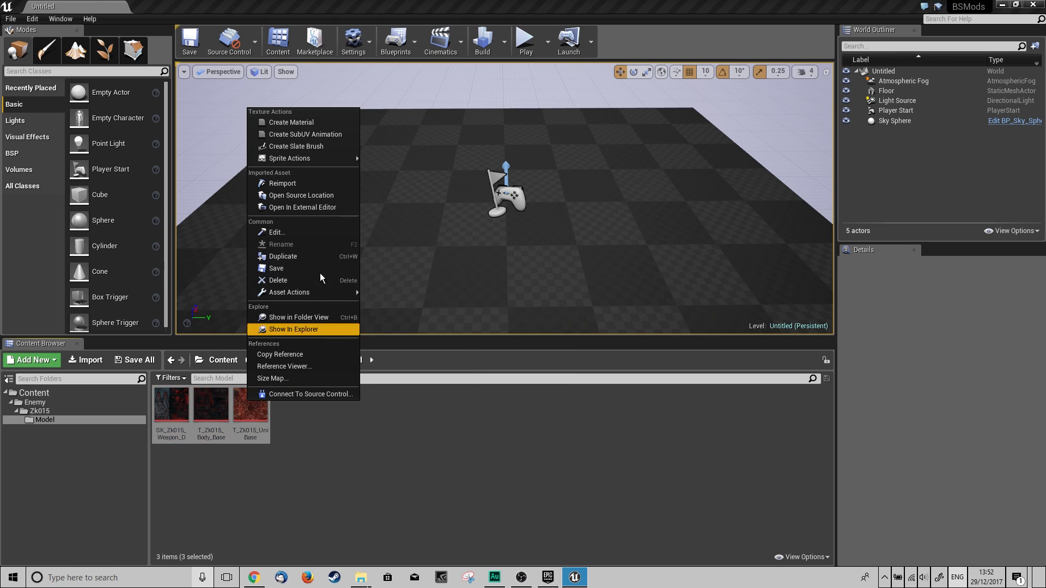
click(306, 267)
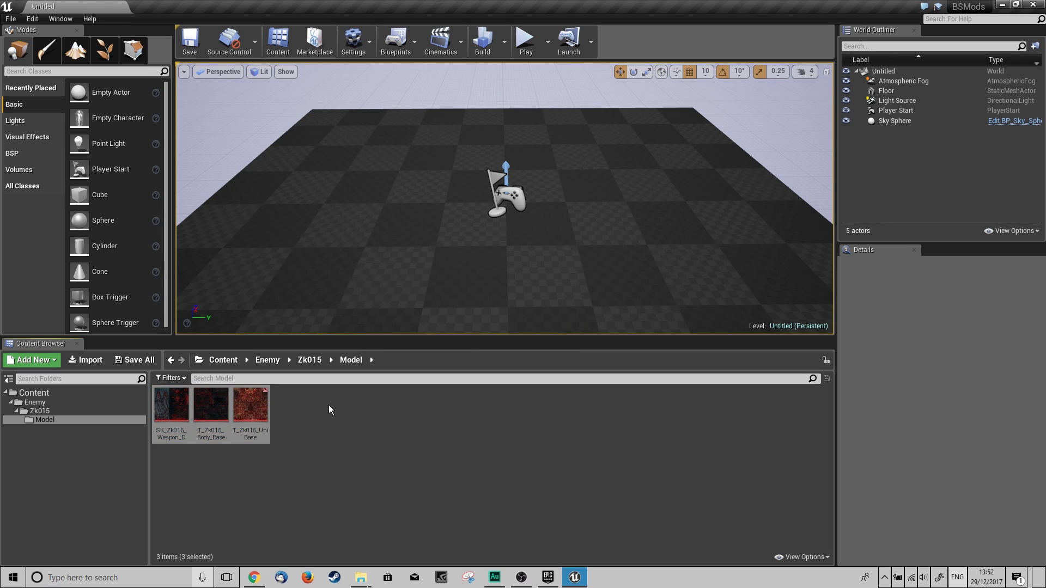
click(329, 406)
click(11, 19)
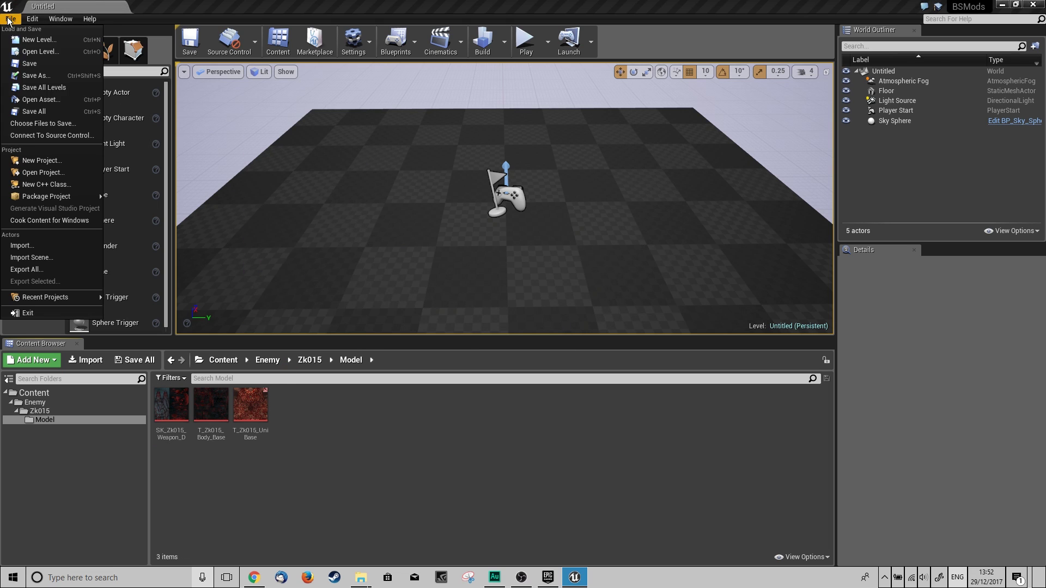
click(65, 112)
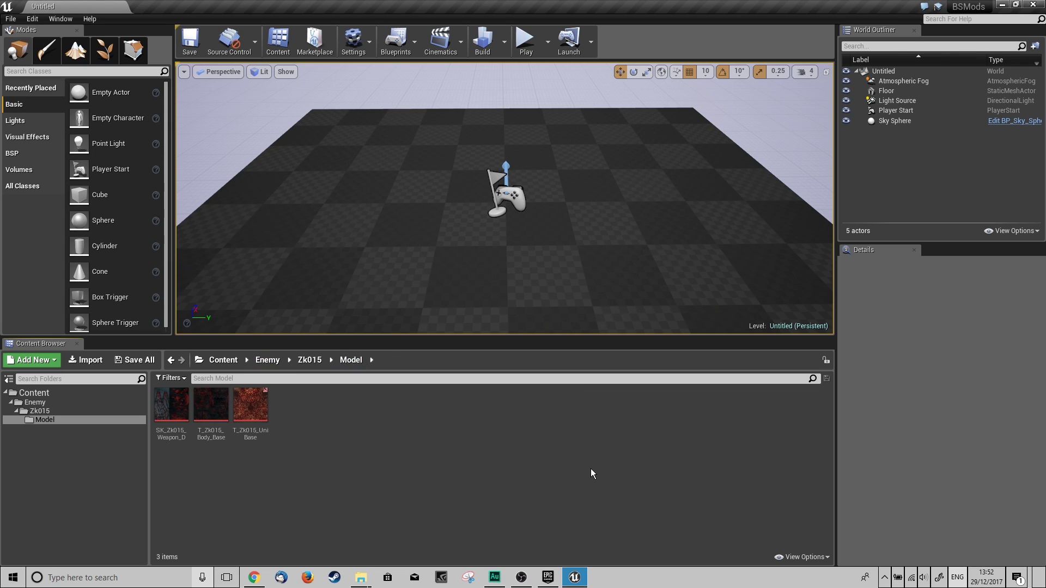
- Open the Project Settings in a maximized window and show the Target Hardware page
click(370, 44)
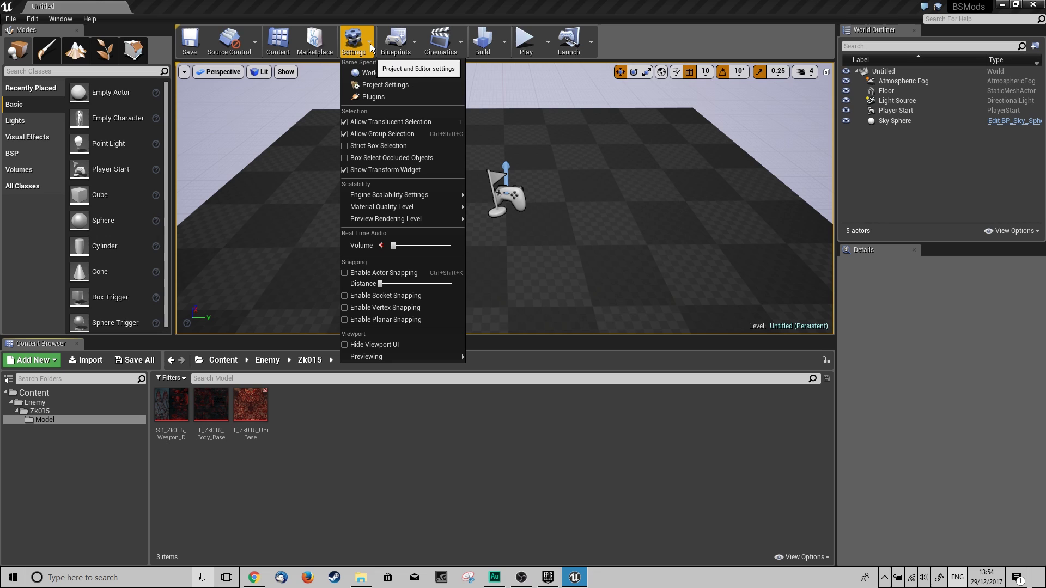
click(412, 84)
key(super+Up)
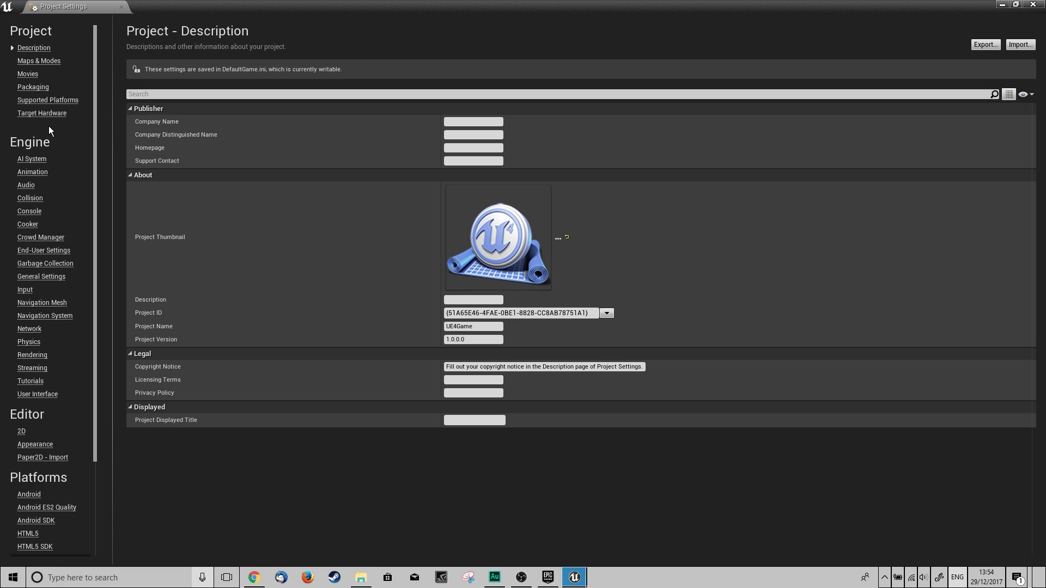
click(41, 114)
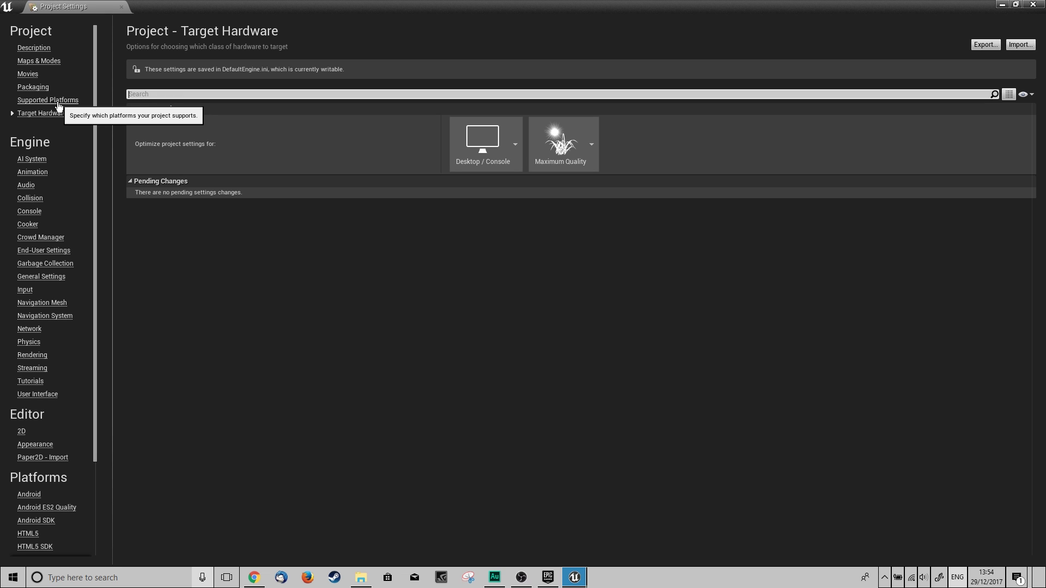
- Turn off Use Pak File in the project's Packaging settings and close the Project Settings
click(54, 100)
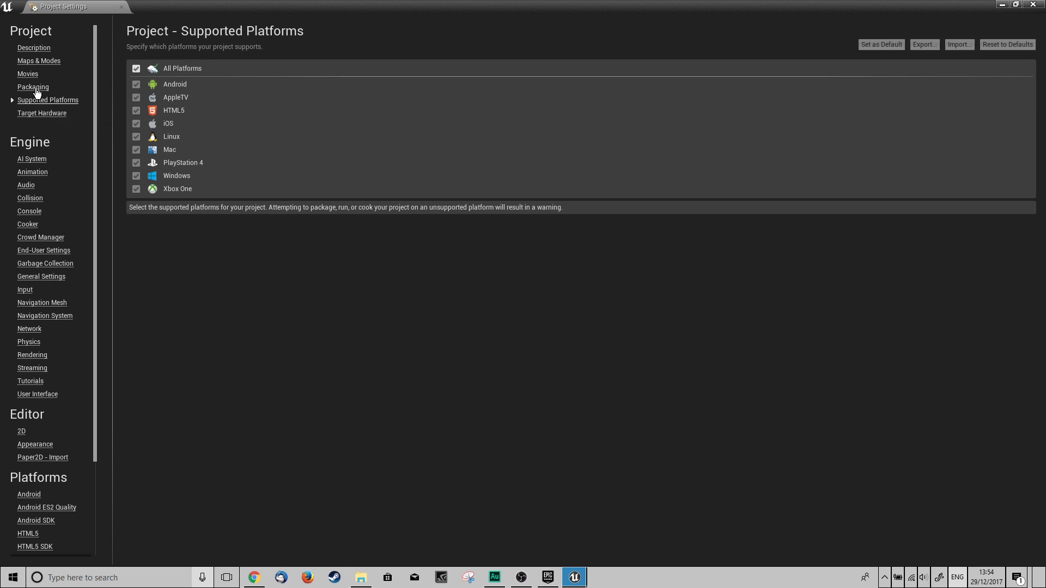
click(32, 87)
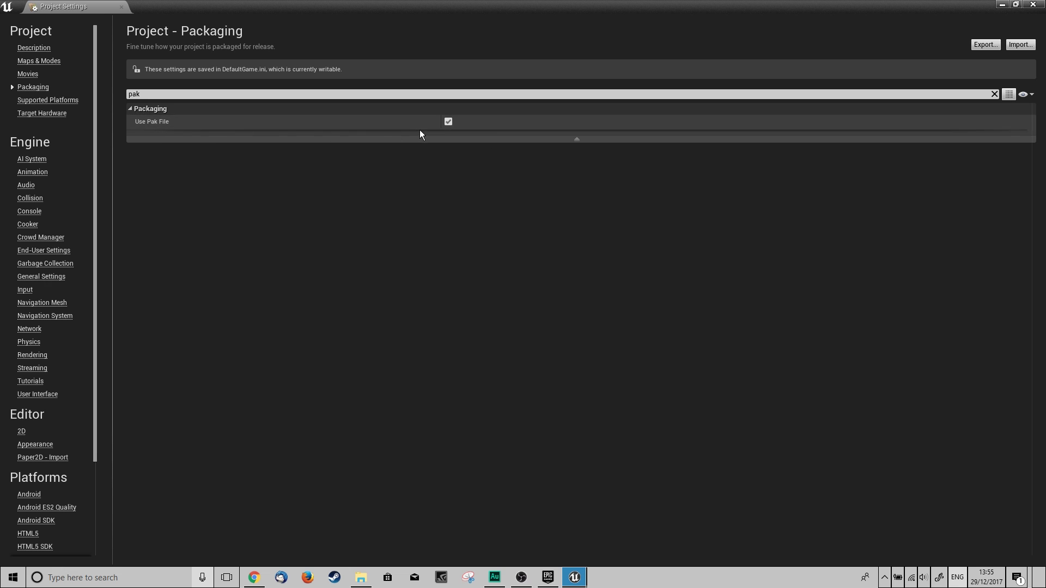
click(447, 120)
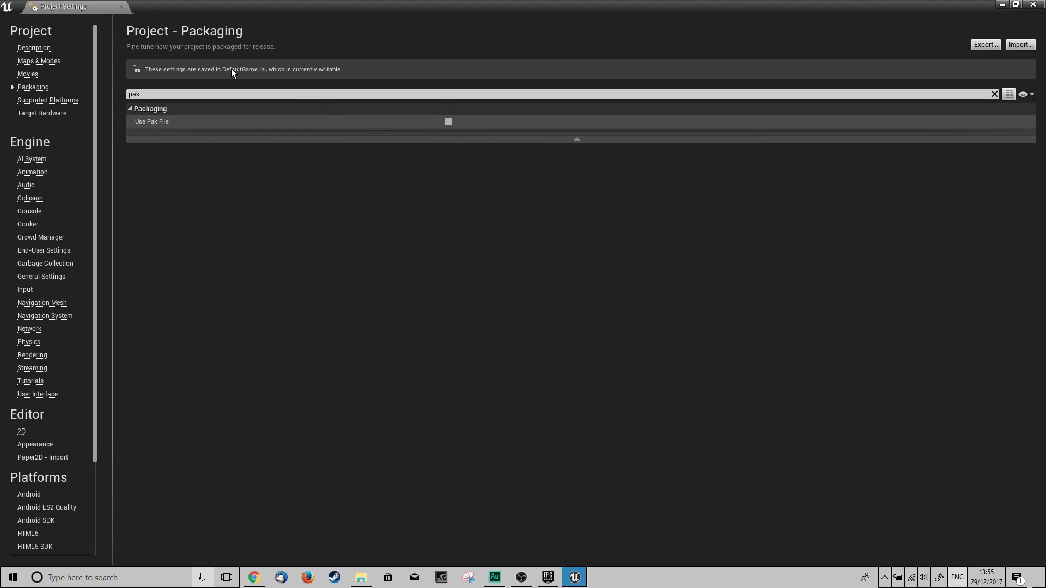
click(121, 7)
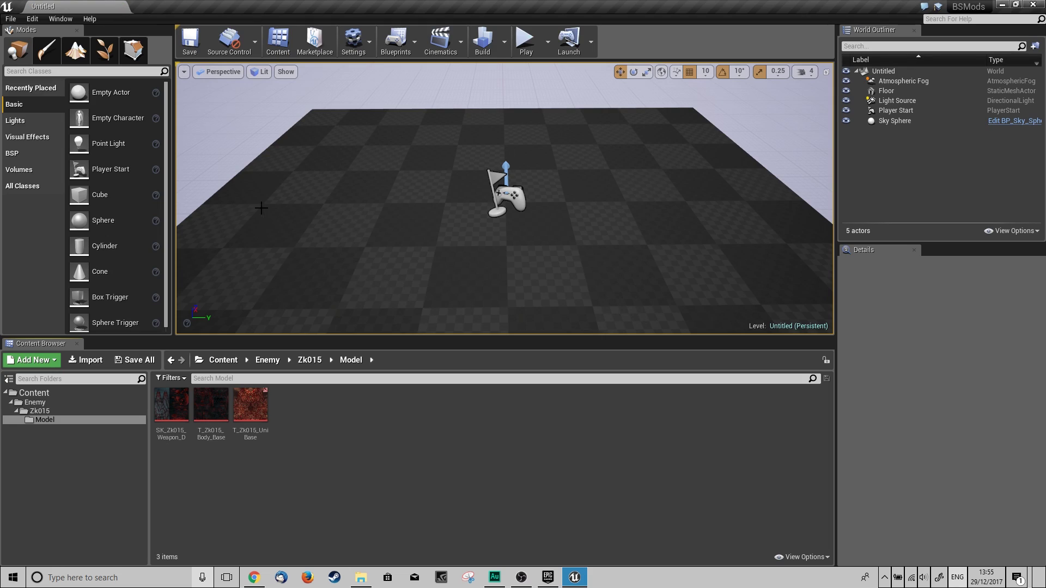
- Package the project for Windows (64-bit) into the Cooked folder
click(10, 19)
mouse_move(68, 199)
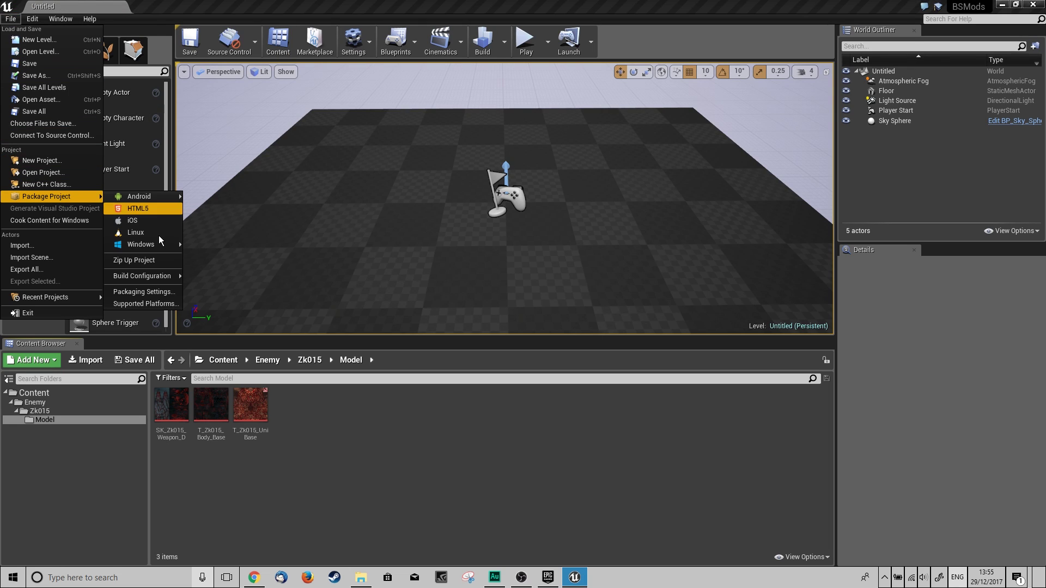
mouse_move(148, 243)
click(227, 256)
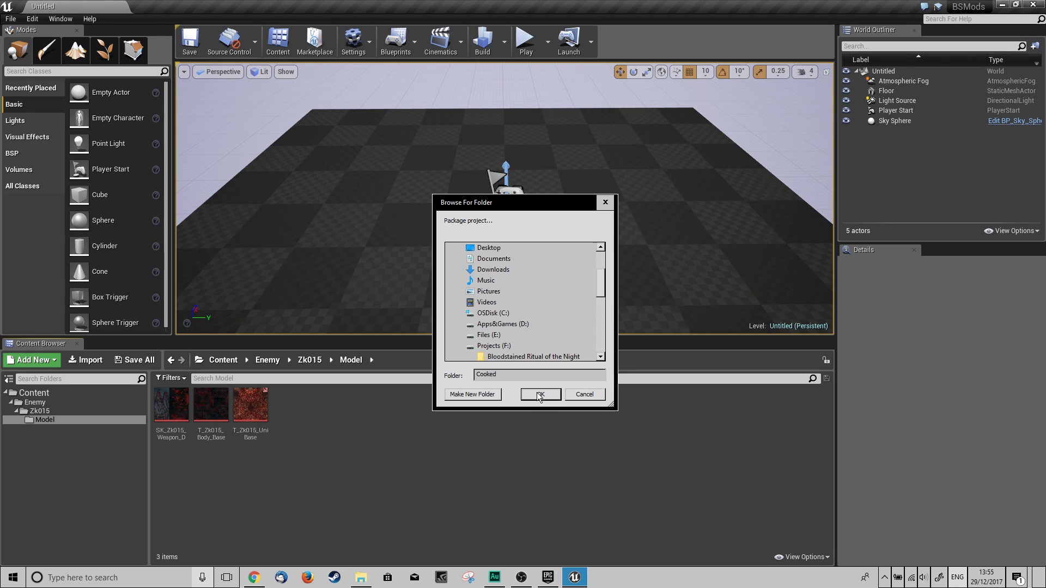
click(542, 394)
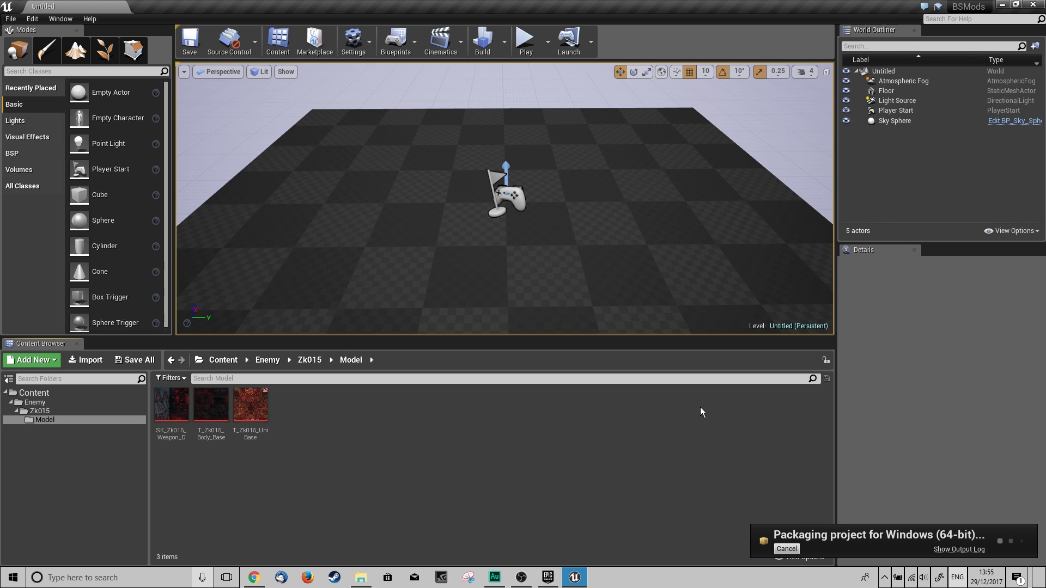
- Minimize the editor and open the packaged output folder F:\BS_Mods\Cooked\WindowsNoEditor\BSMods in File Explorer
click(1002, 6)
click(362, 578)
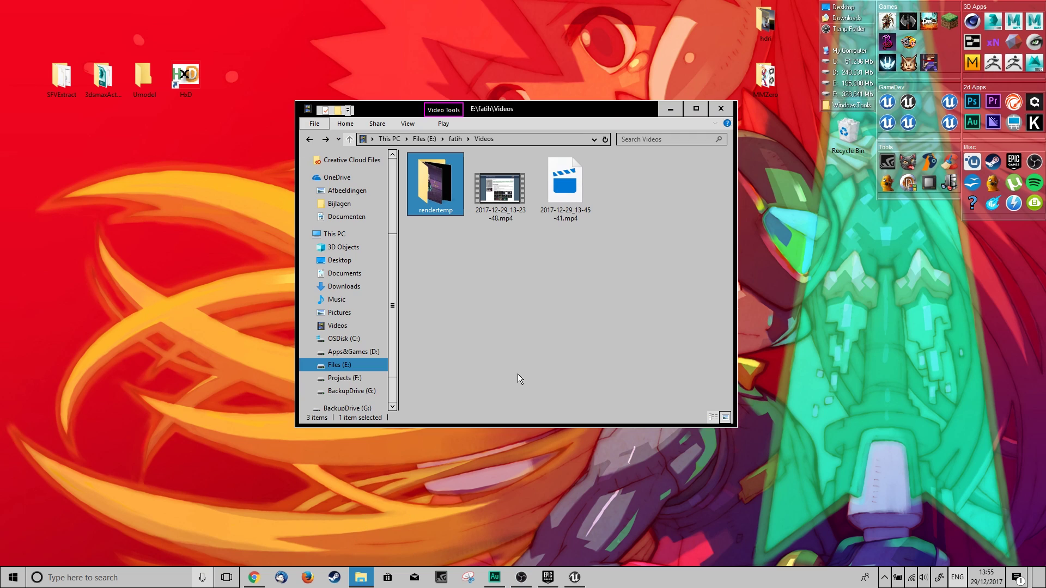
click(721, 108)
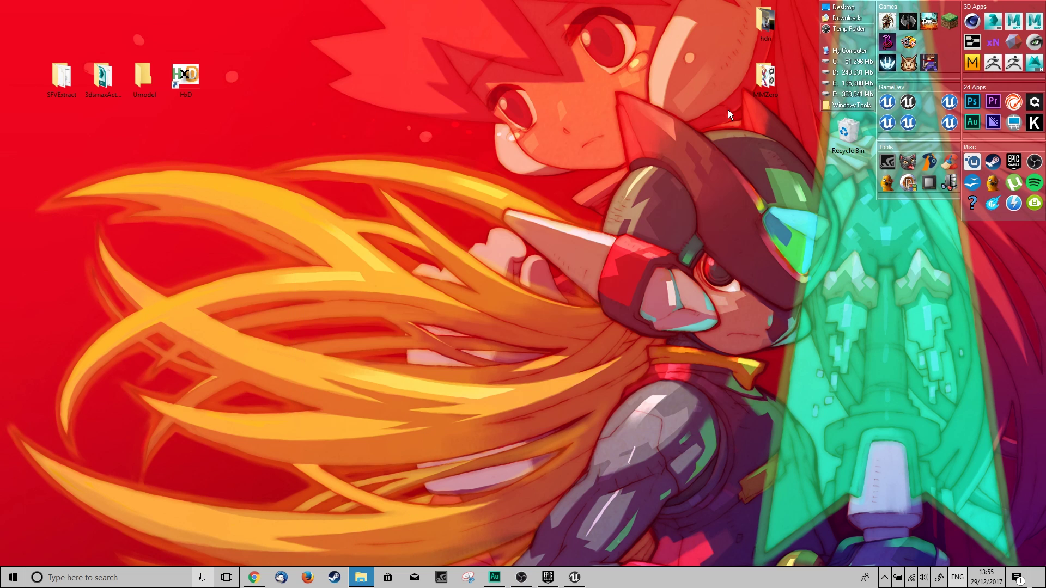
double_click(843, 94)
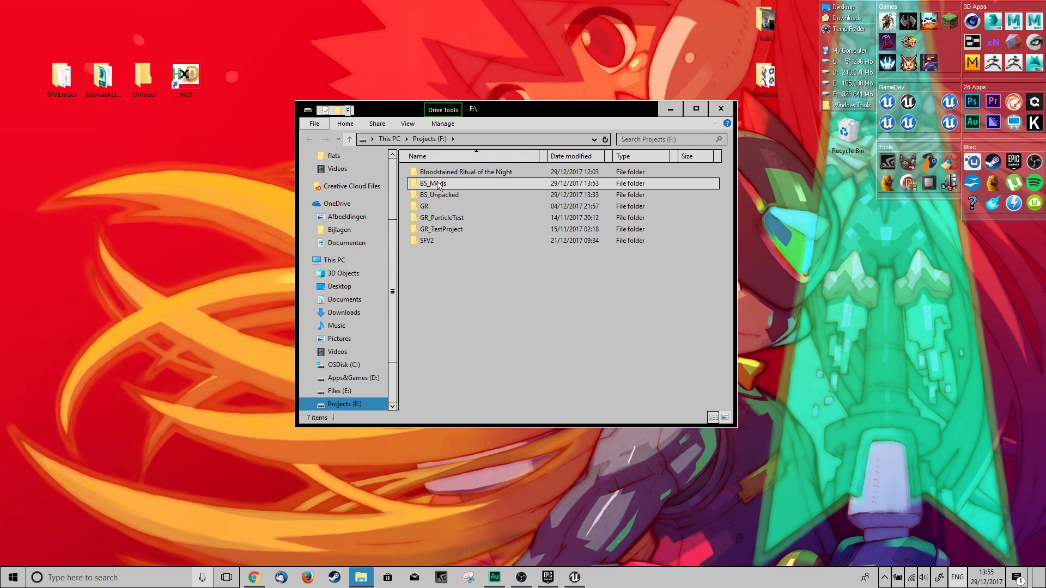
double_click(434, 184)
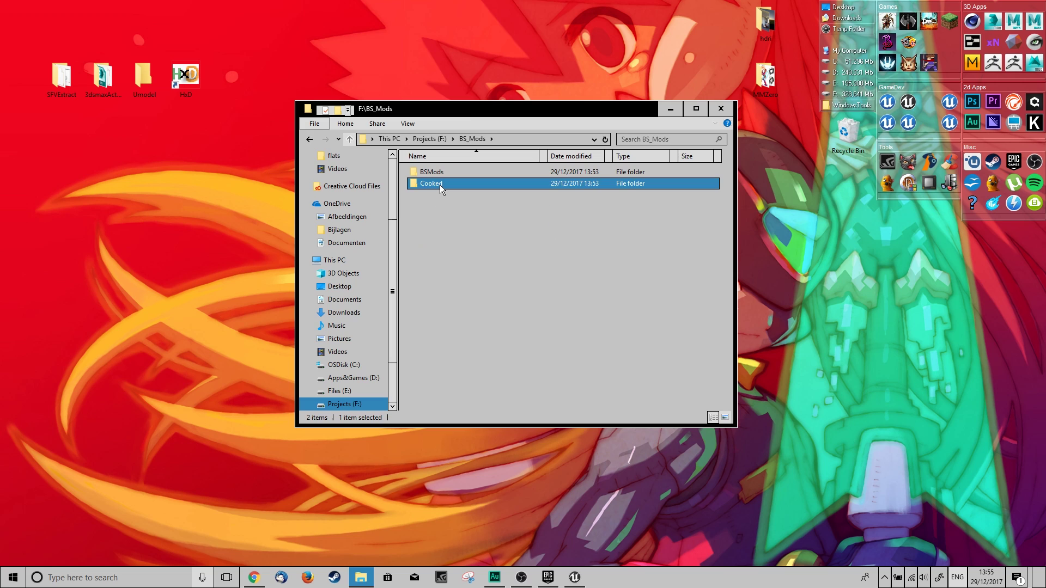
double_click(440, 184)
double_click(439, 173)
double_click(447, 172)
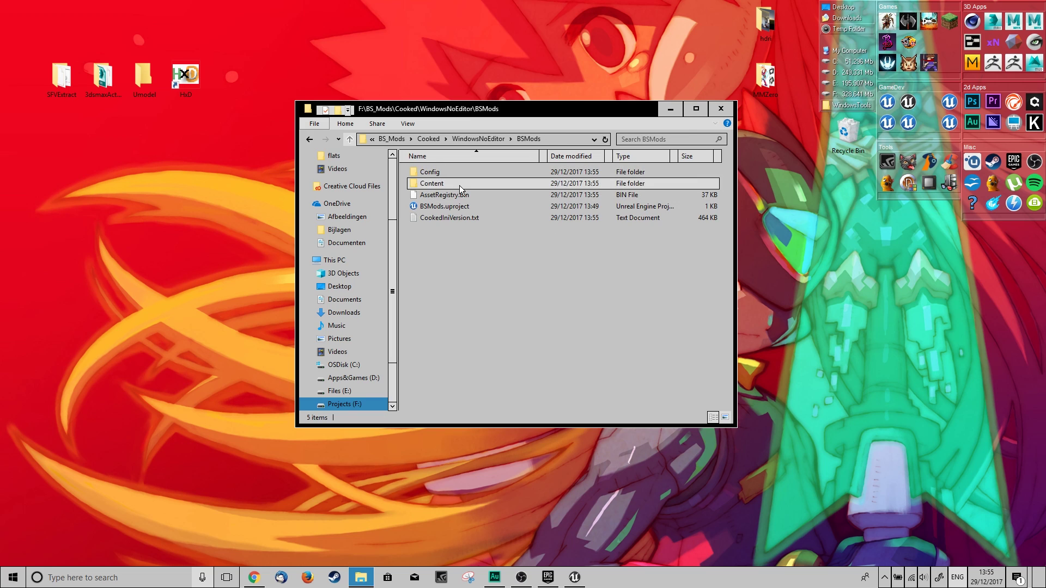
- Look inside the Paks folder in the packaged Content folder, then delete Paks
double_click(466, 182)
double_click(437, 180)
key(alt+Left)
right_click(427, 188)
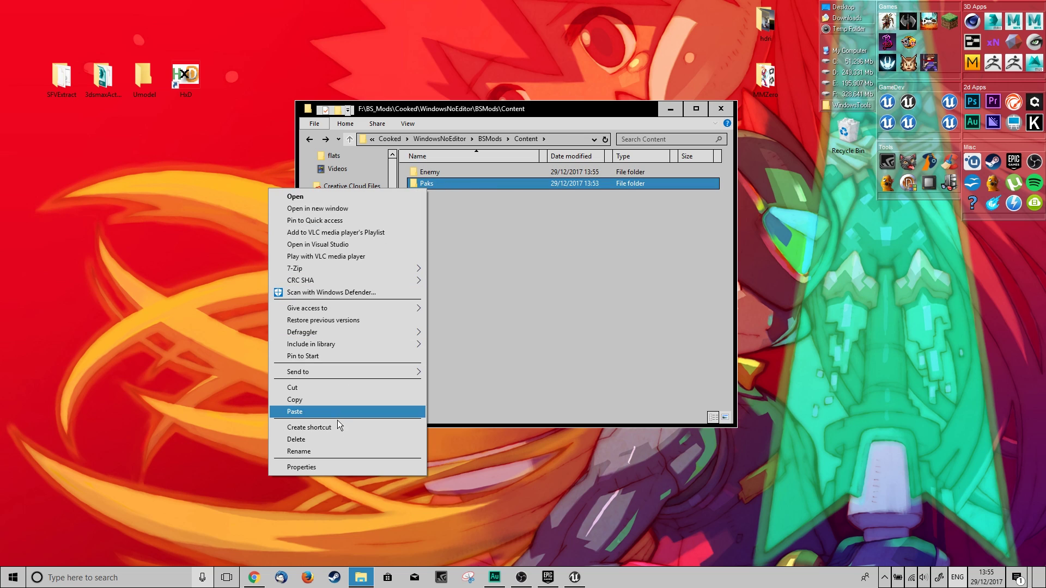
click(342, 440)
- Open the packaged Enemy\Zk015\Model folder and check the cooked texture files, including SK_Zk015_Weapon_D.uasset
double_click(433, 173)
double_click(439, 172)
double_click(439, 172)
drag(493, 210, 366, 154)
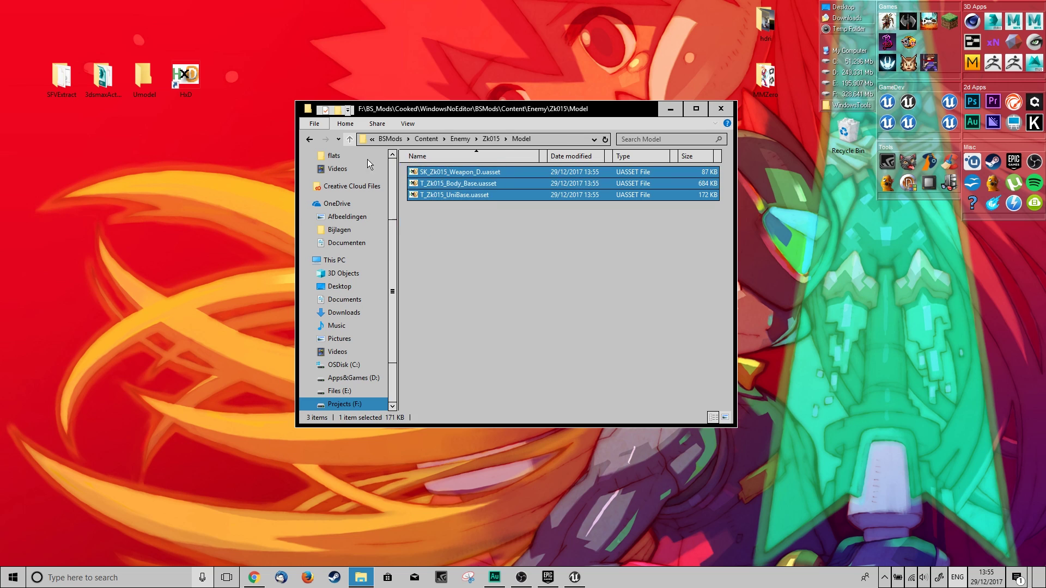
drag(518, 111, 534, 110)
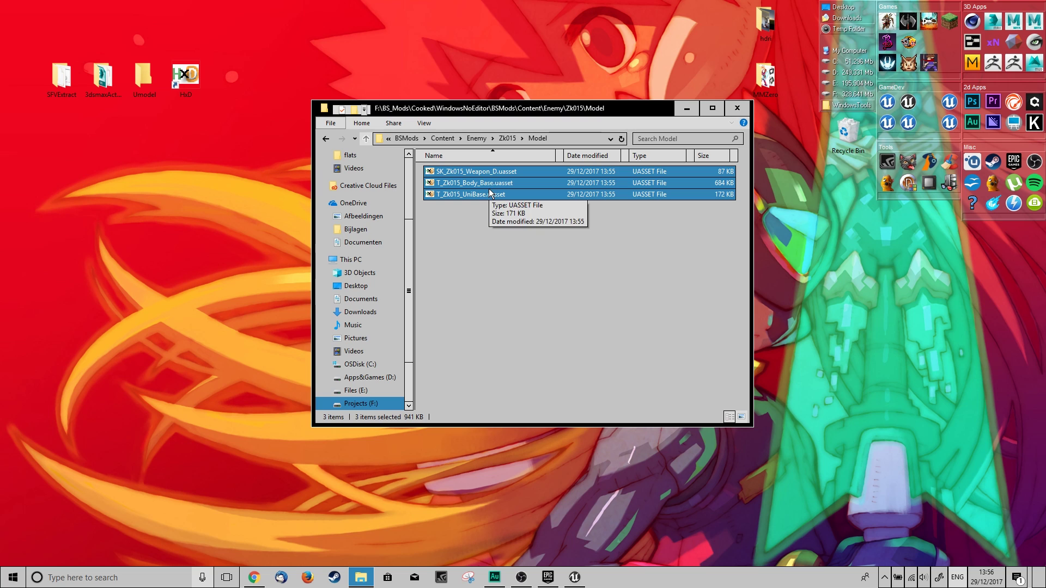
click(452, 173)
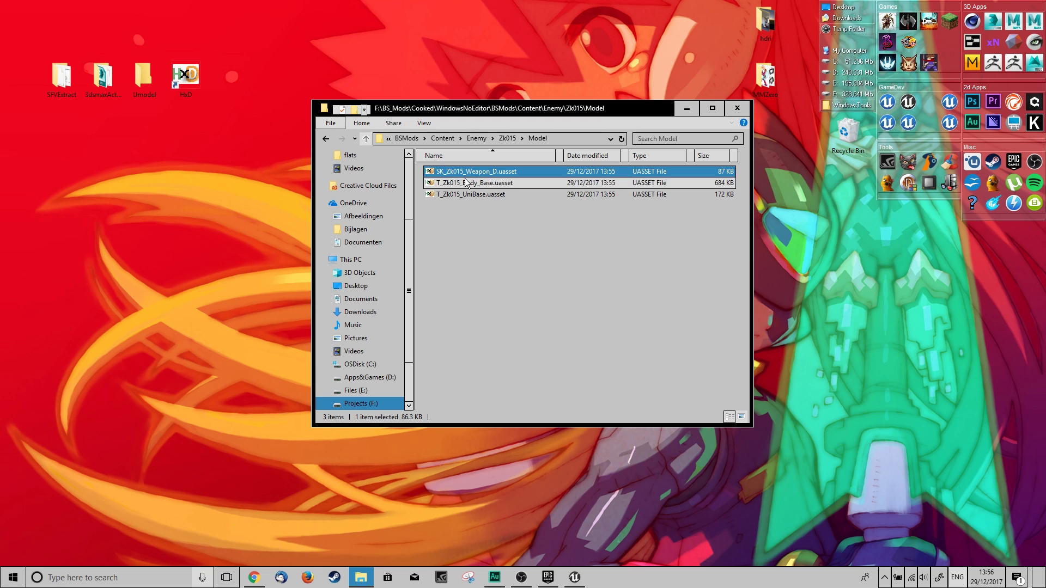
- Browse to F:\BS_Unpacked\RON\Content\Enemy\Zk015\Model to compare the original texture names with those in the project
click(574, 577)
click(361, 578)
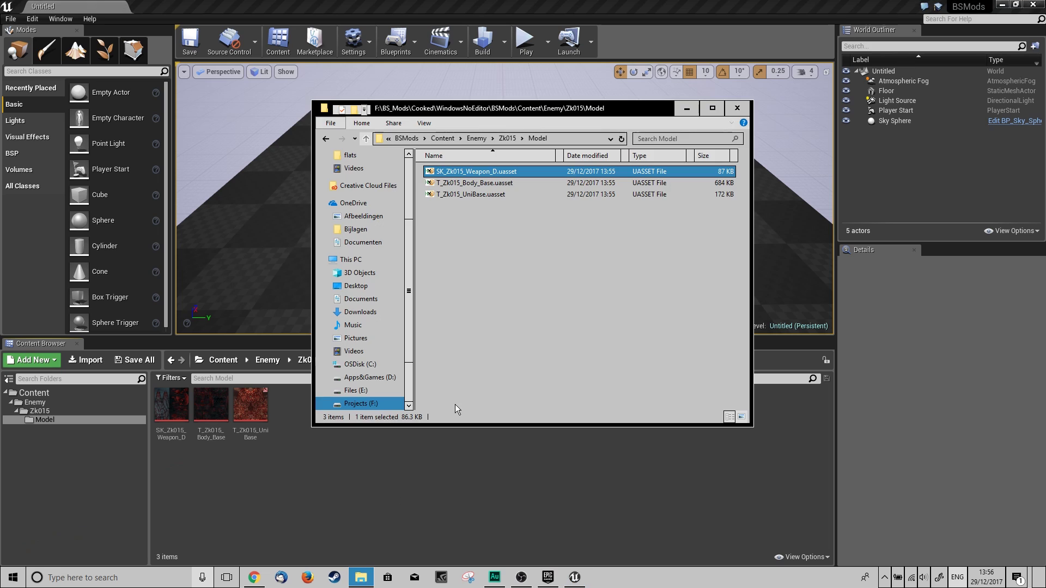
click(471, 140)
click(442, 141)
click(455, 140)
double_click(462, 172)
double_click(463, 195)
double_click(463, 173)
click(453, 140)
click(484, 140)
double_click(469, 172)
click(445, 139)
double_click(470, 183)
double_click(471, 183)
double_click(473, 185)
double_click(472, 241)
double_click(472, 195)
click(473, 309)
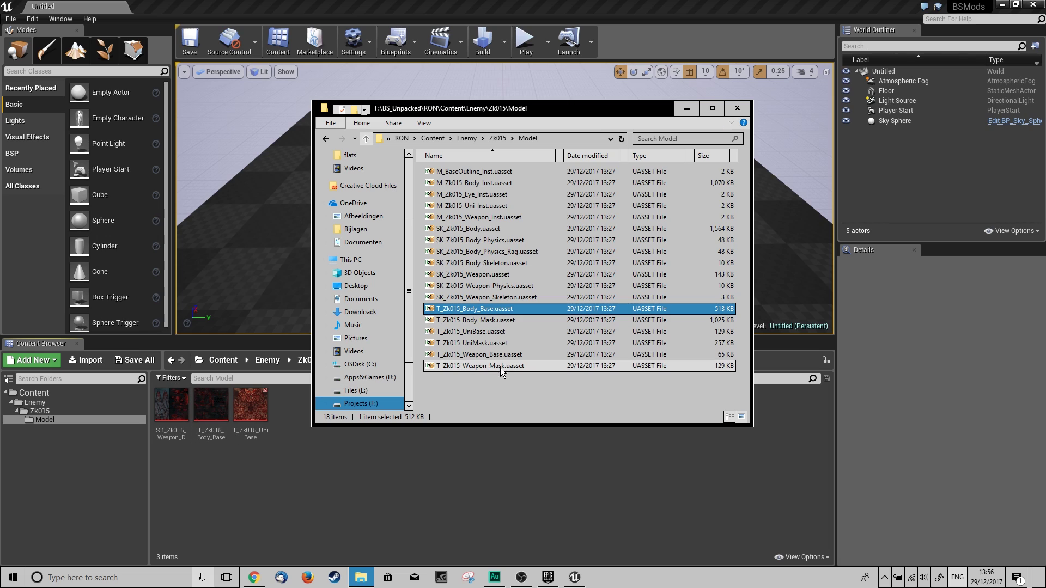
- Copy the original weapon texture's name and rename SK_Zk015_Weapon_D in the project to T_Zk015_Weapon_Base
click(460, 355)
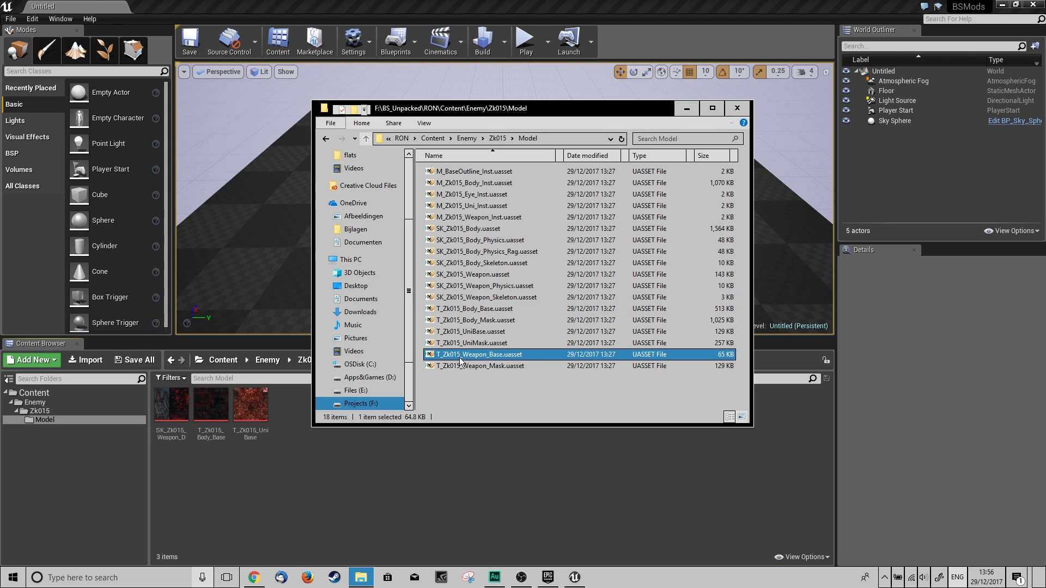
click(462, 357)
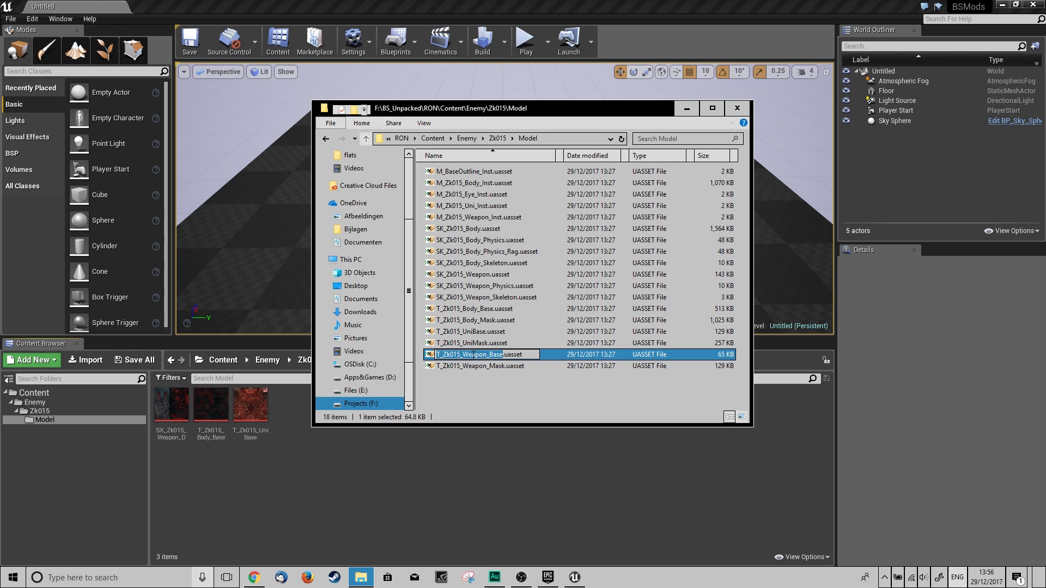
right_click(471, 353)
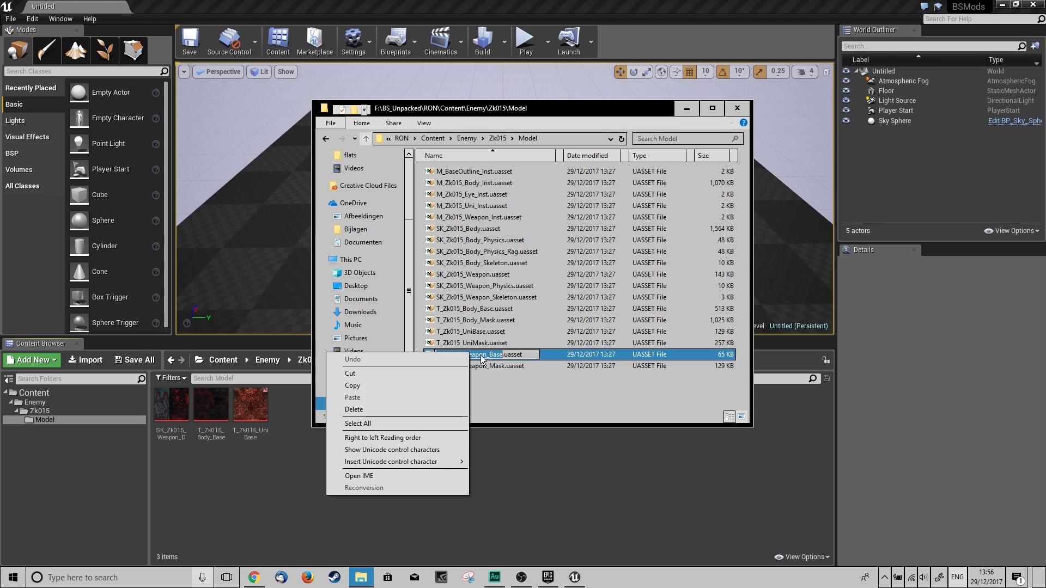
click(403, 387)
click(179, 432)
key(F2)
key(ctrl+v)
key(Return)
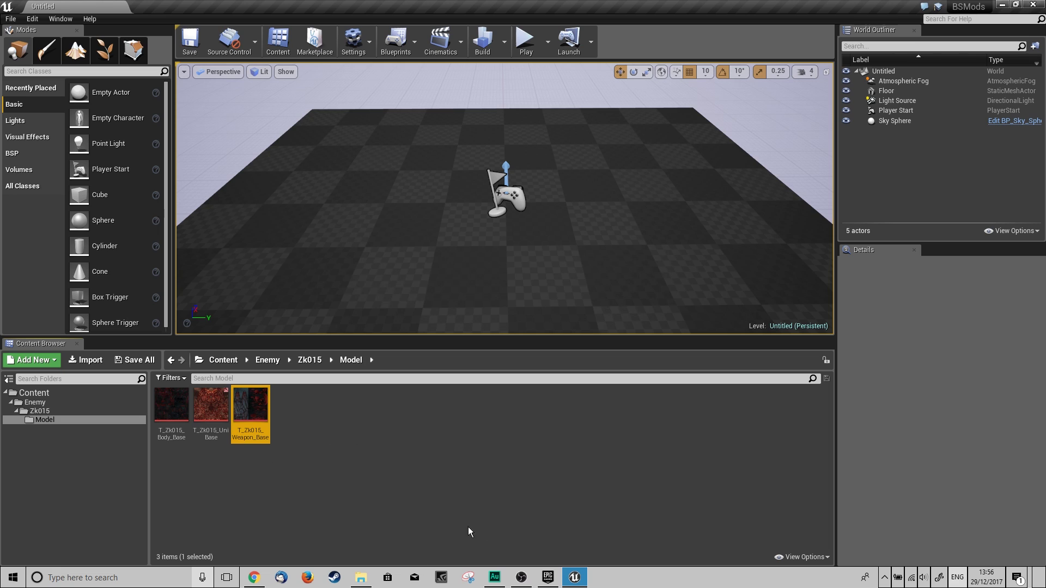
- Check the project's T_Zk015_Body_Base texture name against the original file in the unpacked Model folder
click(172, 406)
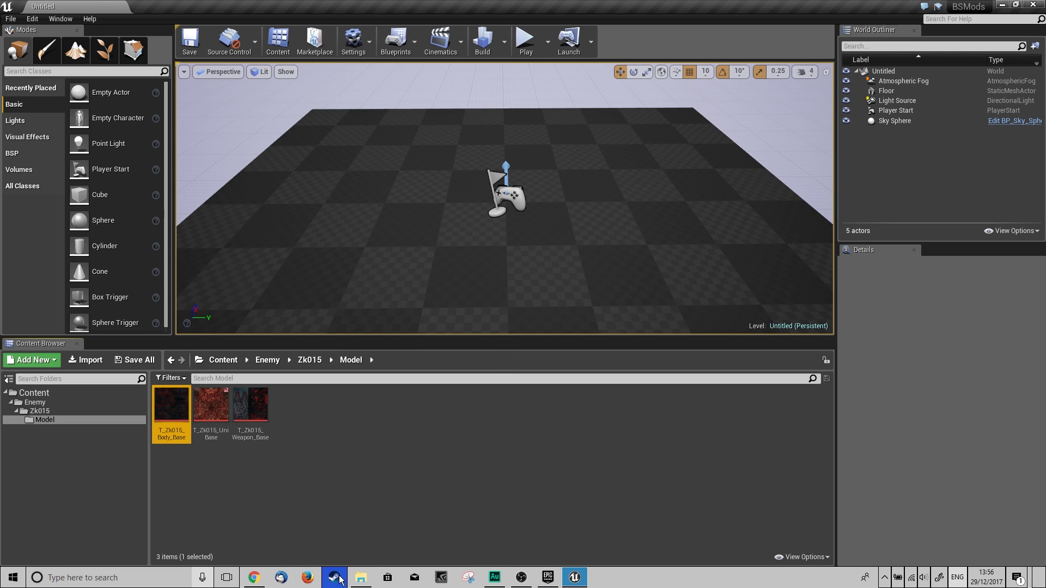
click(361, 577)
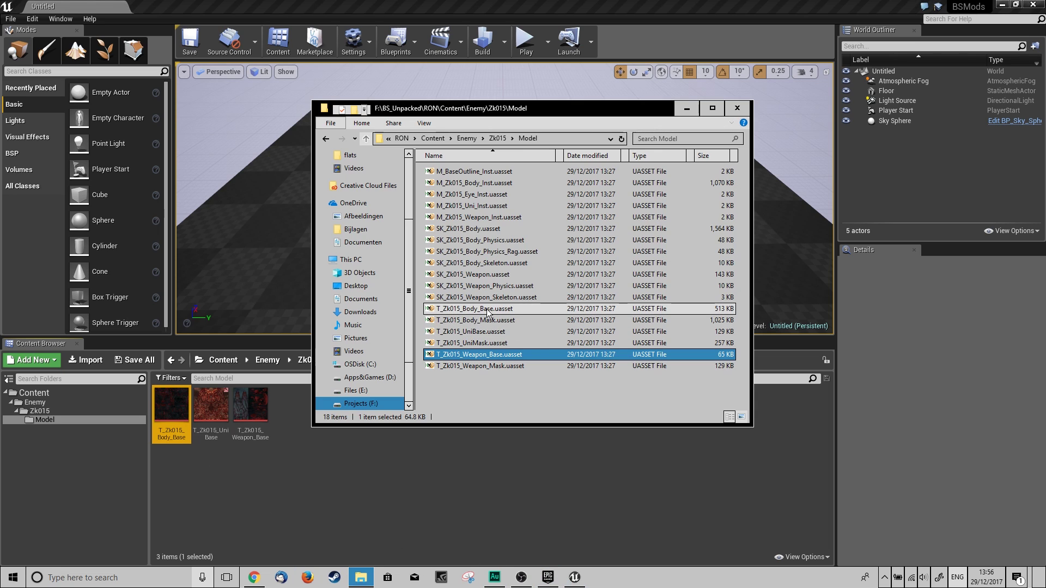
click(420, 453)
- Repackage the project with the renamed weapon texture for Windows (64-bit), using the same output folder
click(11, 19)
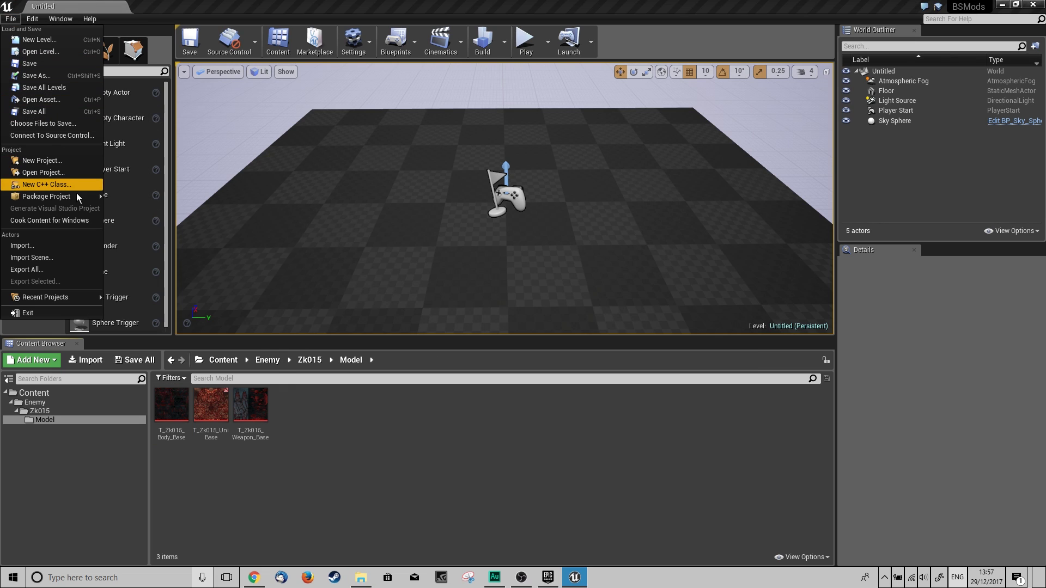
mouse_move(77, 195)
mouse_move(148, 247)
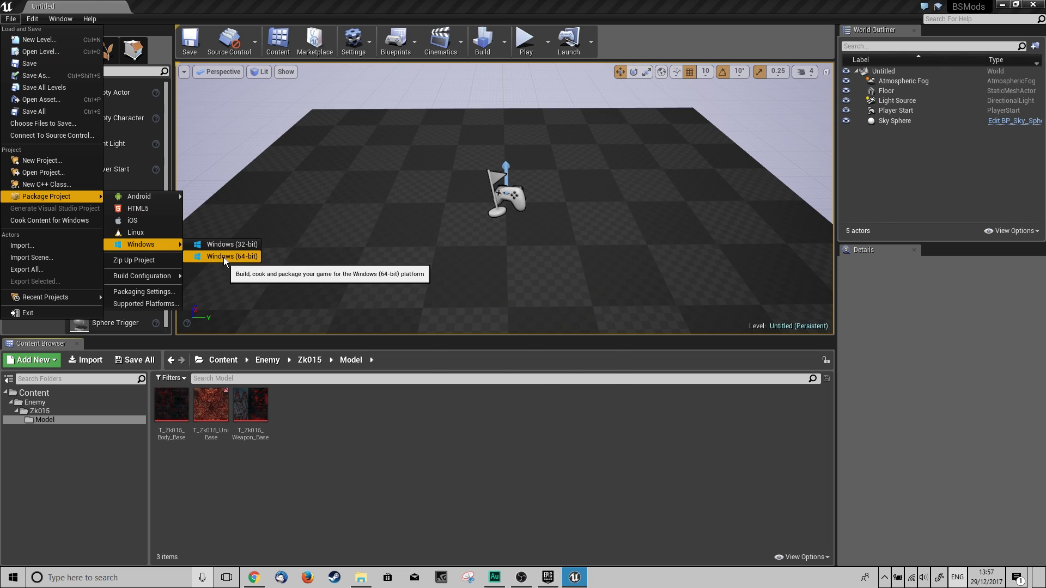
click(223, 257)
click(540, 394)
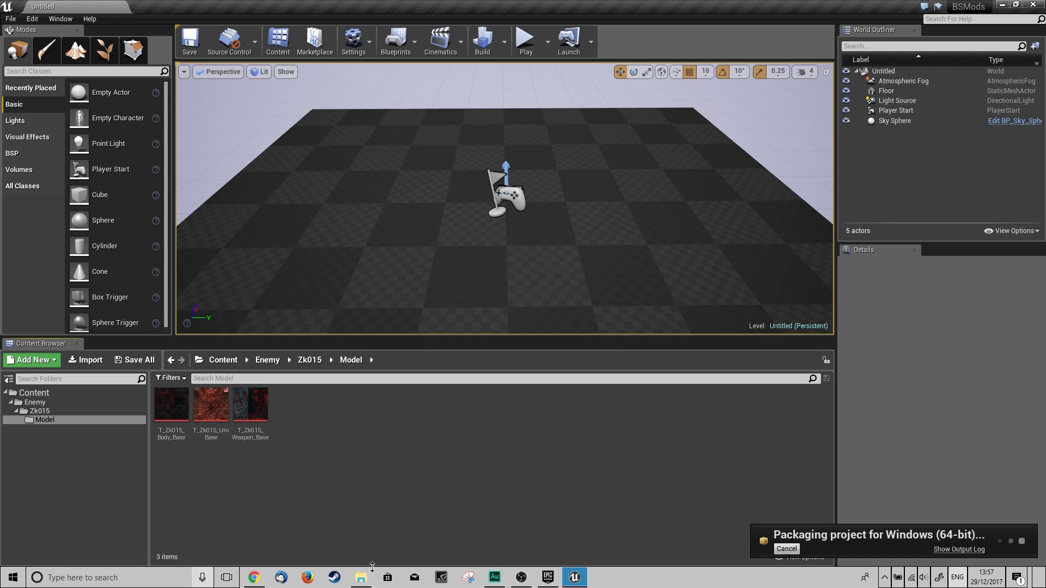
- Open the packaged Content\Enemy\Zk015\Model folder and delete the leftover SK_Zk015_Weapon_D.uasset
click(361, 578)
click(446, 138)
double_click(467, 184)
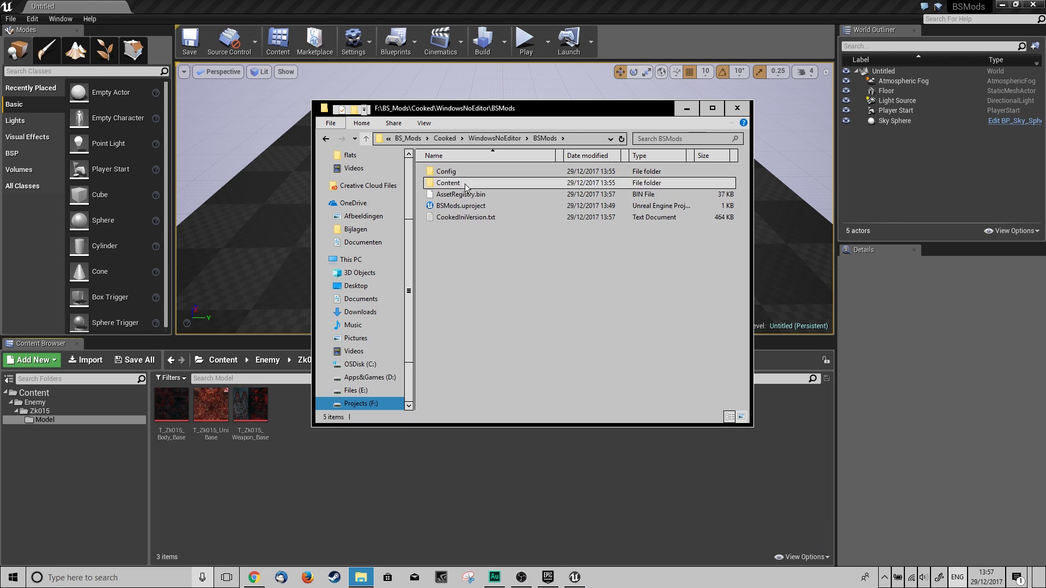
double_click(467, 183)
double_click(446, 171)
double_click(446, 172)
double_click(446, 171)
click(471, 172)
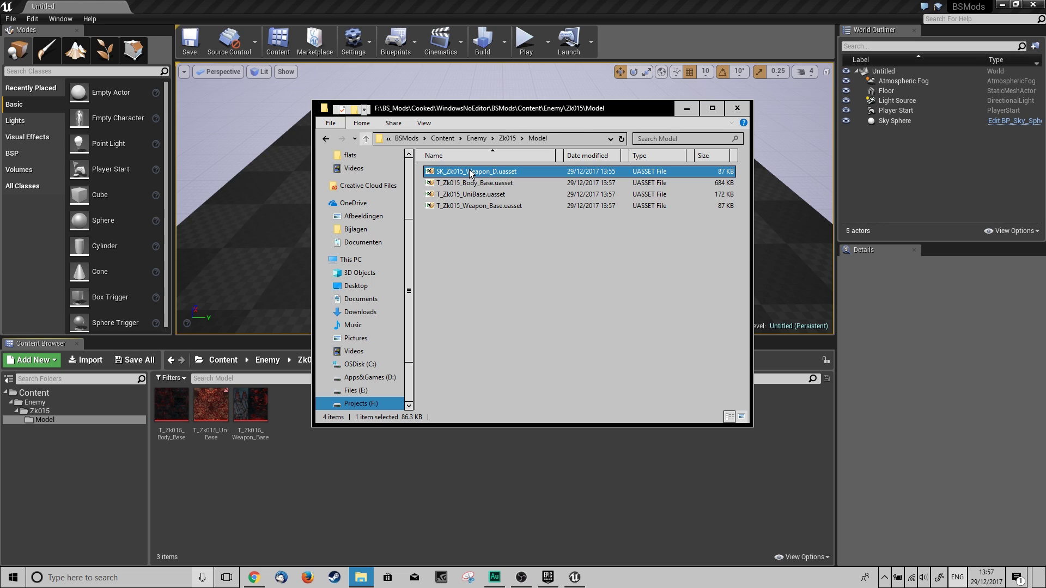
key(Delete)
- Select the three remaining cooked textures in the Model folder, then minimize the folder window and the editor
drag(518, 224, 416, 164)
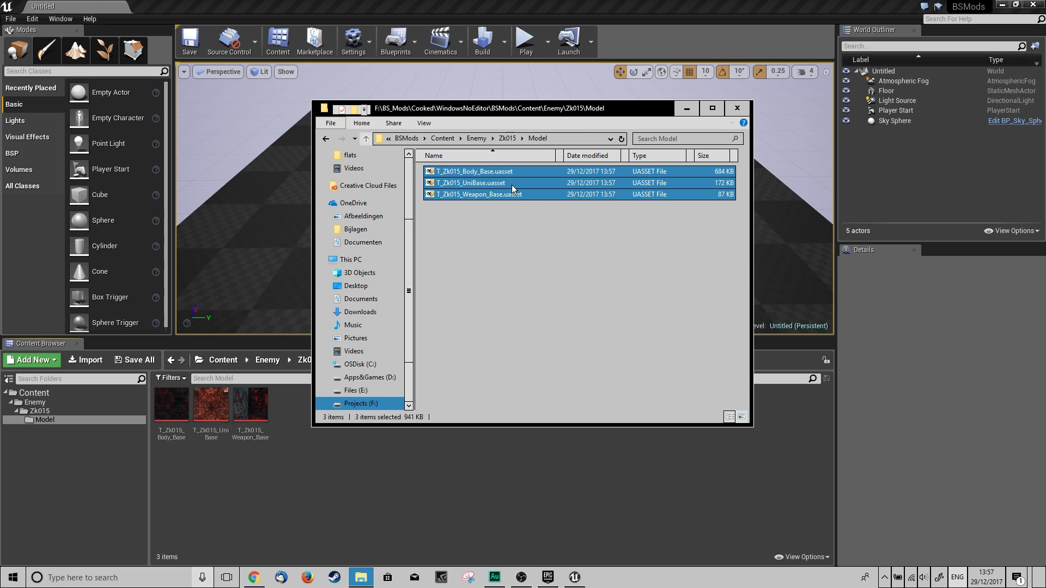
right_click(472, 171)
click(390, 295)
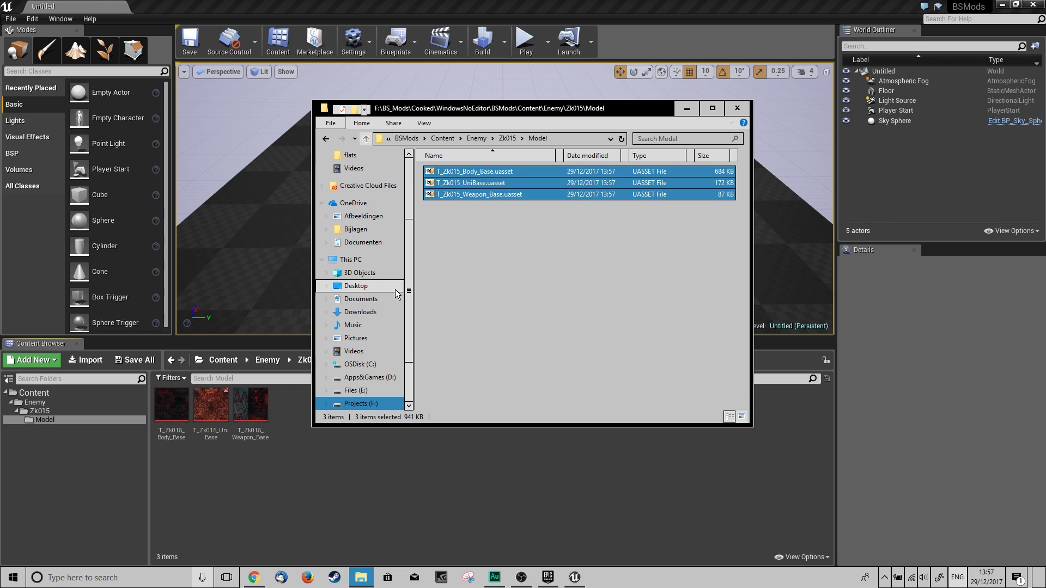
click(689, 108)
click(1003, 5)
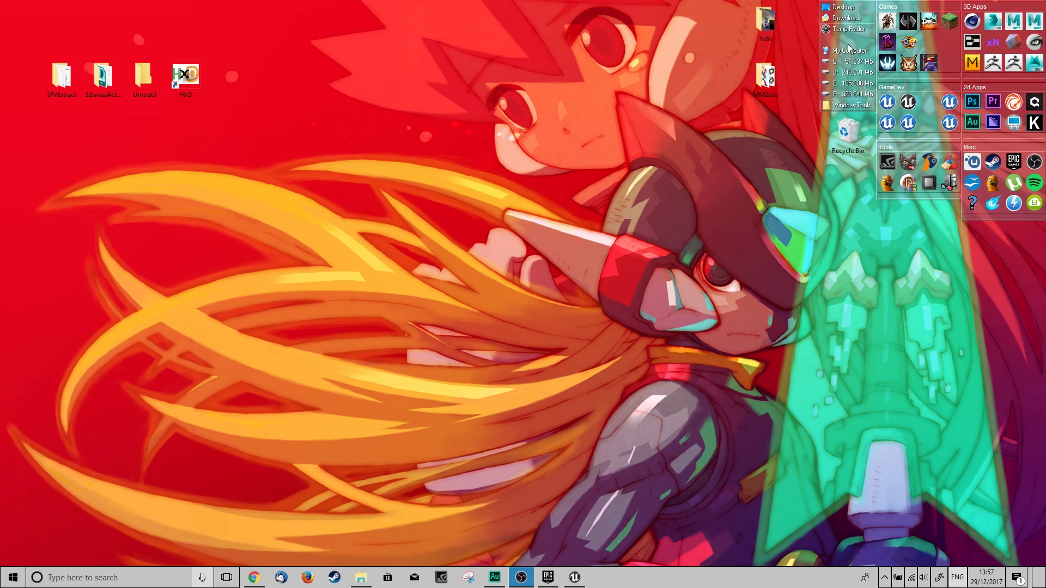
- Open the modman-bloodstained.rar archive from the Downloads folder
drag(326, 45, 531, 169)
click(250, 585)
click(361, 577)
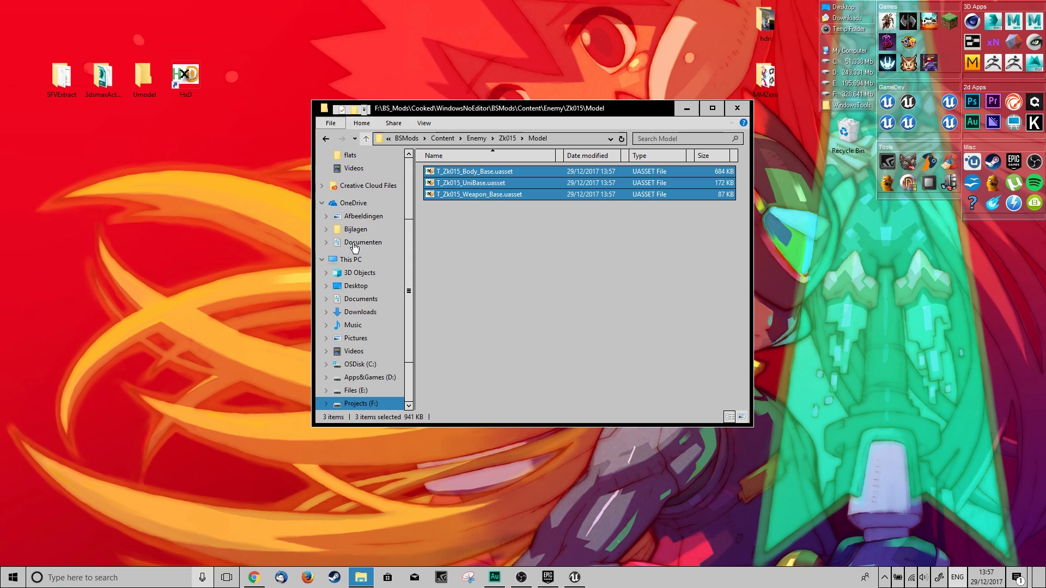
click(361, 312)
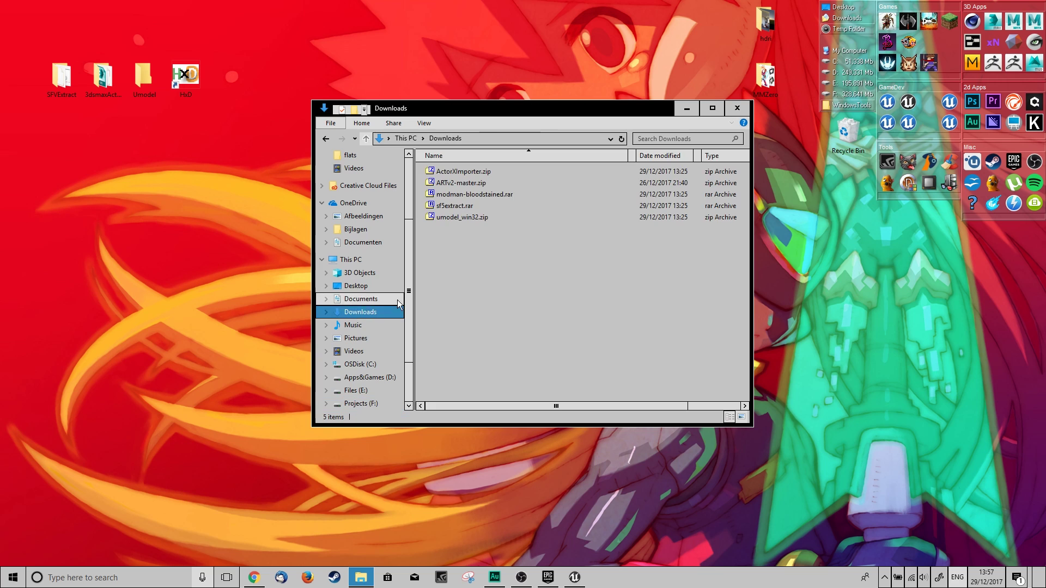
double_click(469, 194)
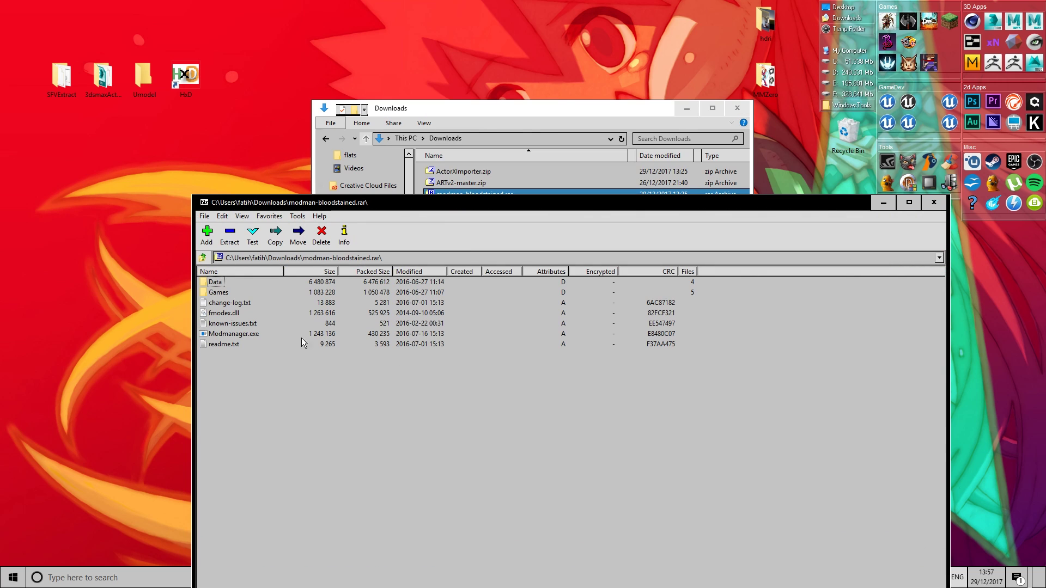
- Create a desktop folder named ModmanagerBS and place it where the open windows do not cover it
right_click(556, 44)
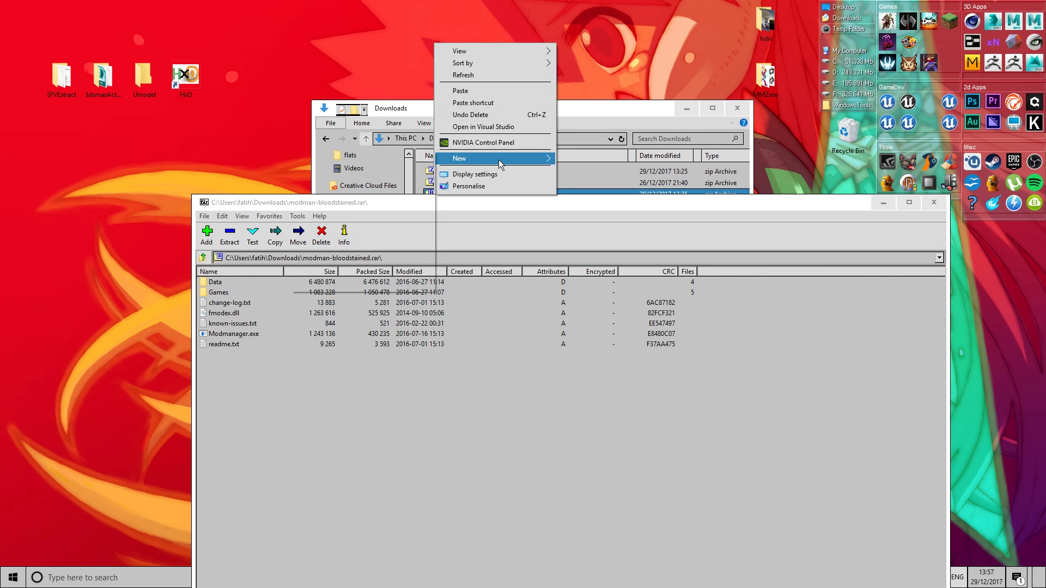
mouse_move(499, 159)
click(360, 160)
text(Modmanager)
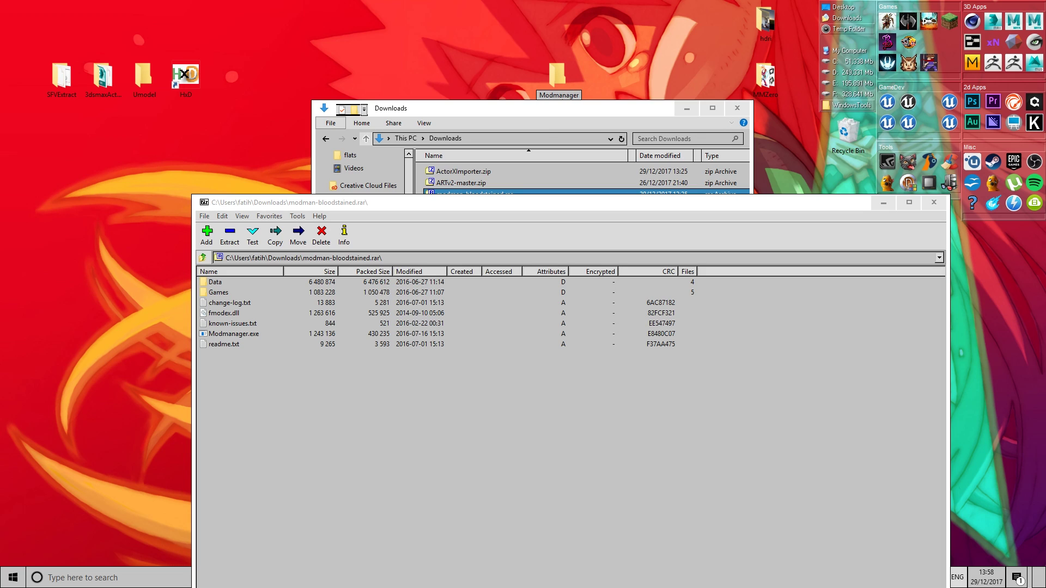
key(Return)
drag(563, 70, 481, 22)
- Extract all contents of modman-bloodstained.rar into the ModmanagerBS folder, close the archive, and minimize the Downloads window
drag(322, 382, 469, 28)
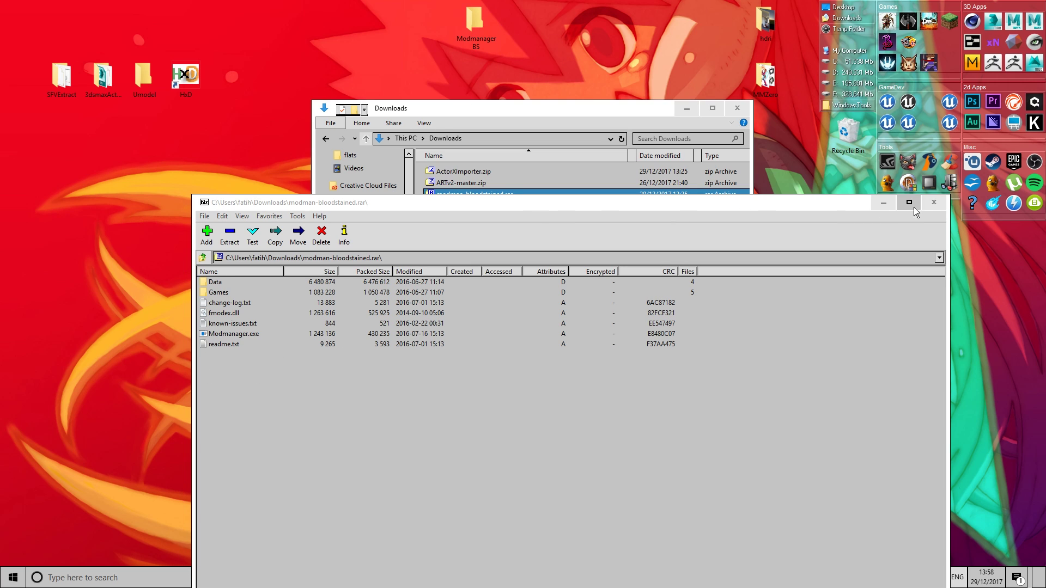
click(937, 201)
click(687, 108)
- Open the Games\Bloodstained\Mods folder inside the extracted ModmanagerBS folder
double_click(474, 21)
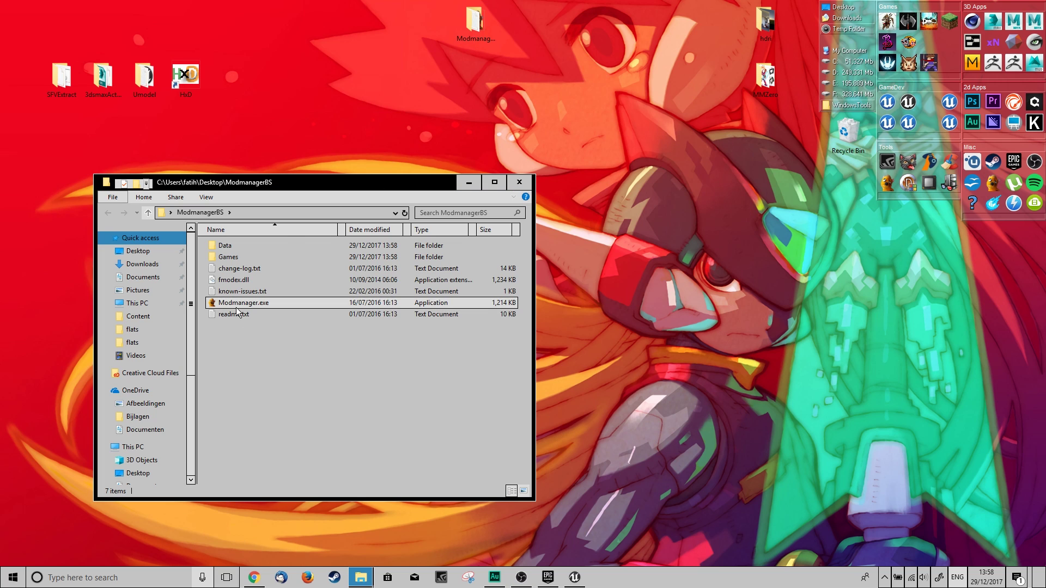
double_click(238, 257)
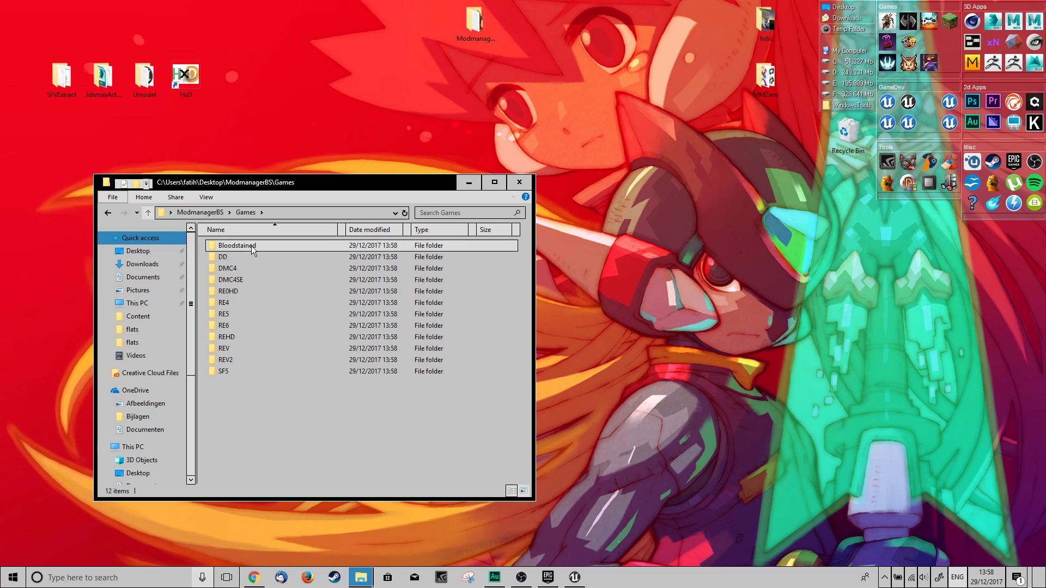
double_click(250, 246)
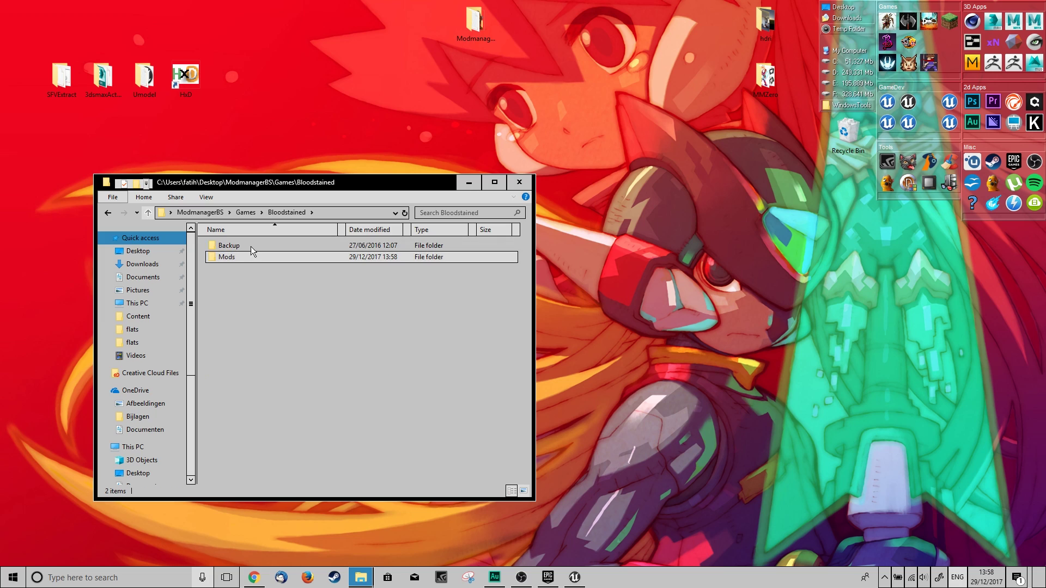
double_click(246, 258)
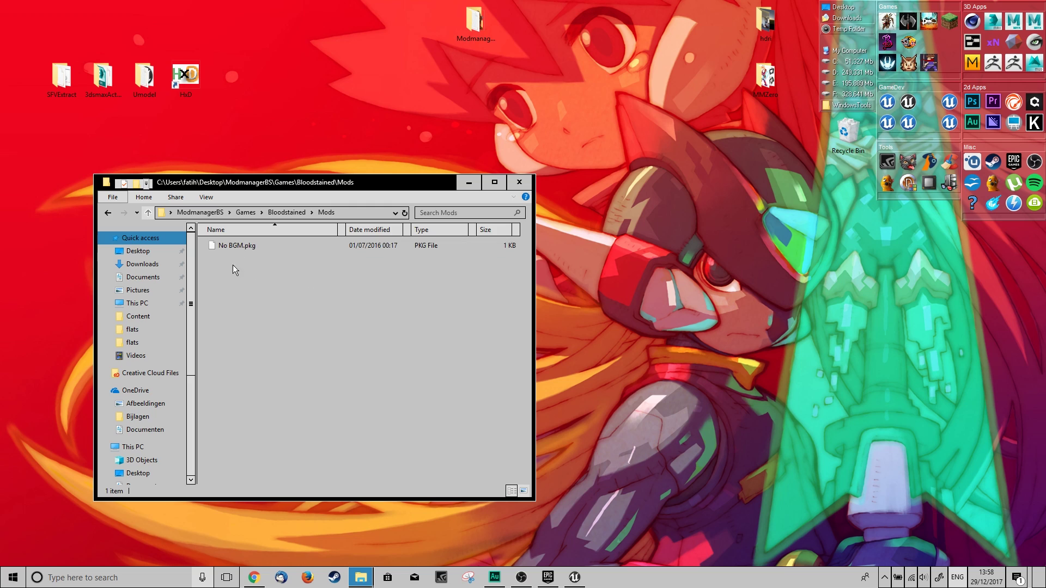
drag(271, 192, 351, 195)
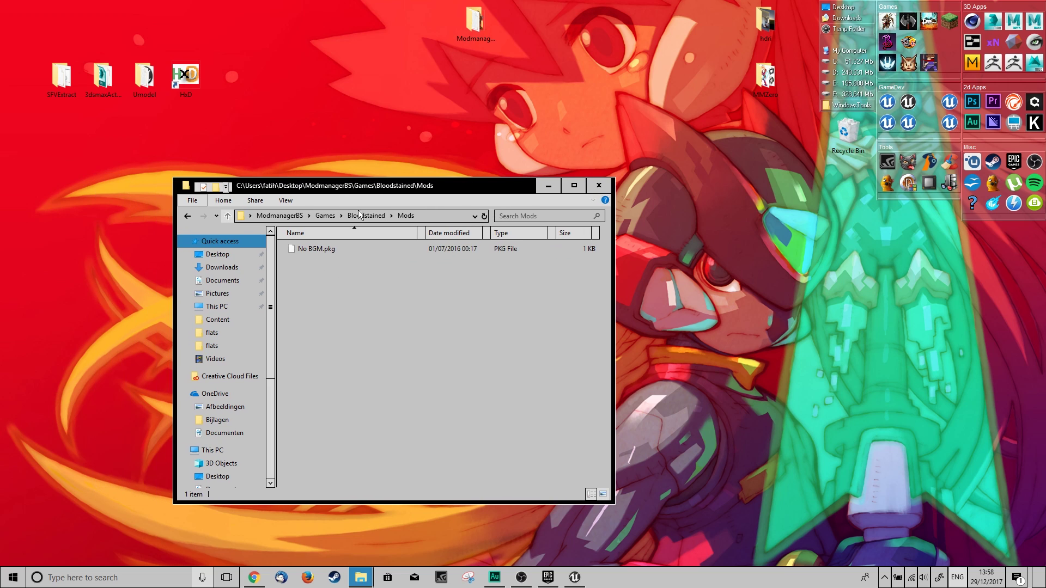
- Delete the No BGM.pkg sample mod from the Mods folder
click(324, 250)
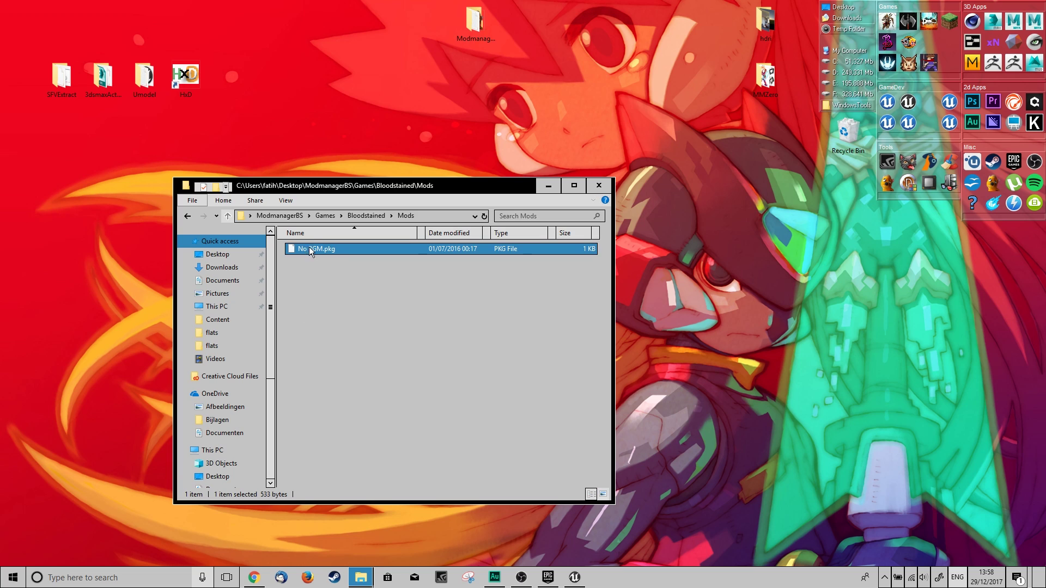
key(Delete)
right_click(313, 280)
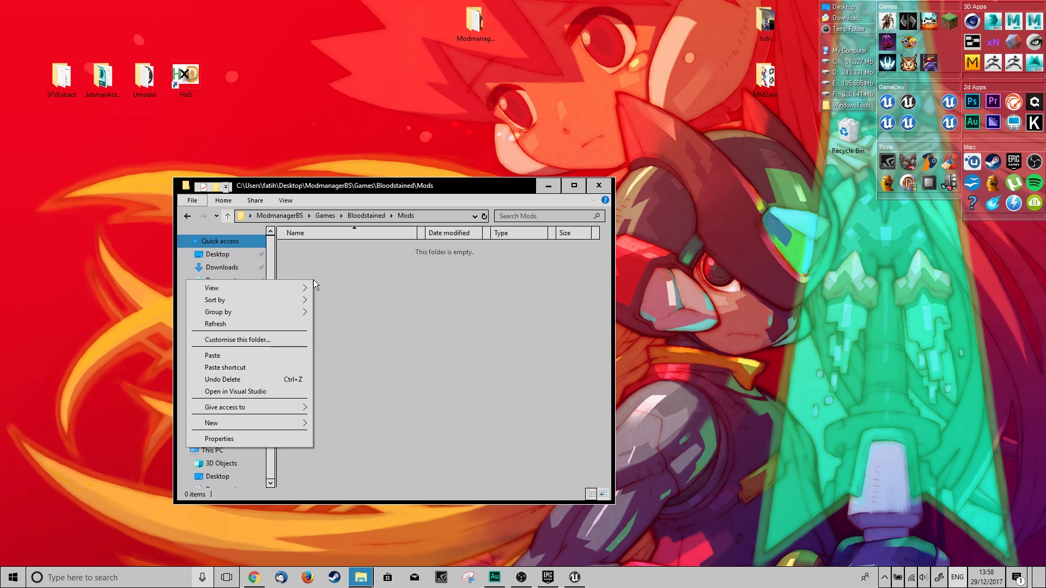
click(356, 284)
- Return to Games\Bloodstained, create a folder named Raw beside Backup and Mods, and open it
click(368, 216)
click(318, 249)
double_click(319, 250)
click(366, 215)
click(325, 215)
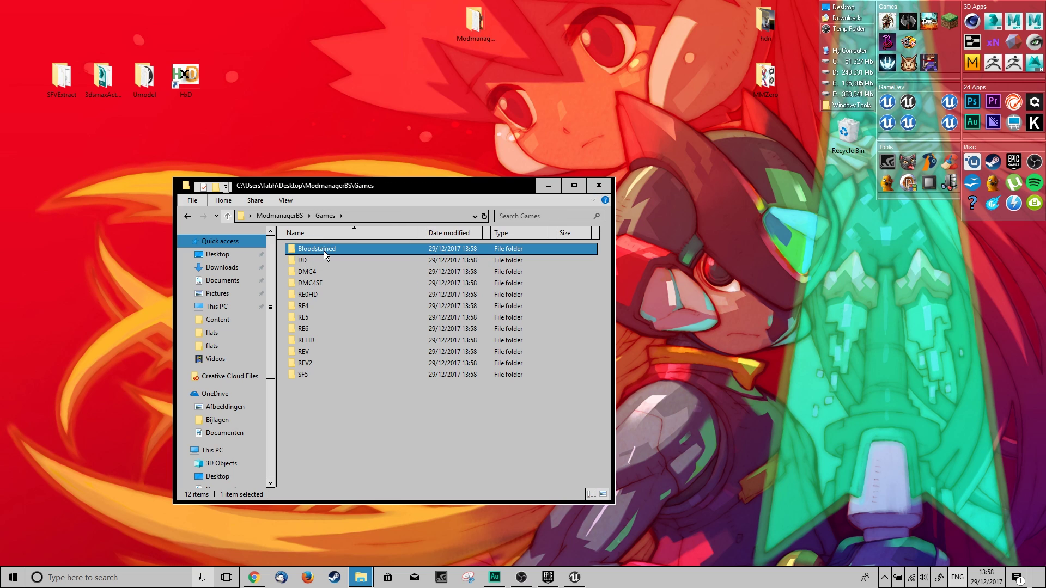
double_click(324, 251)
right_click(325, 338)
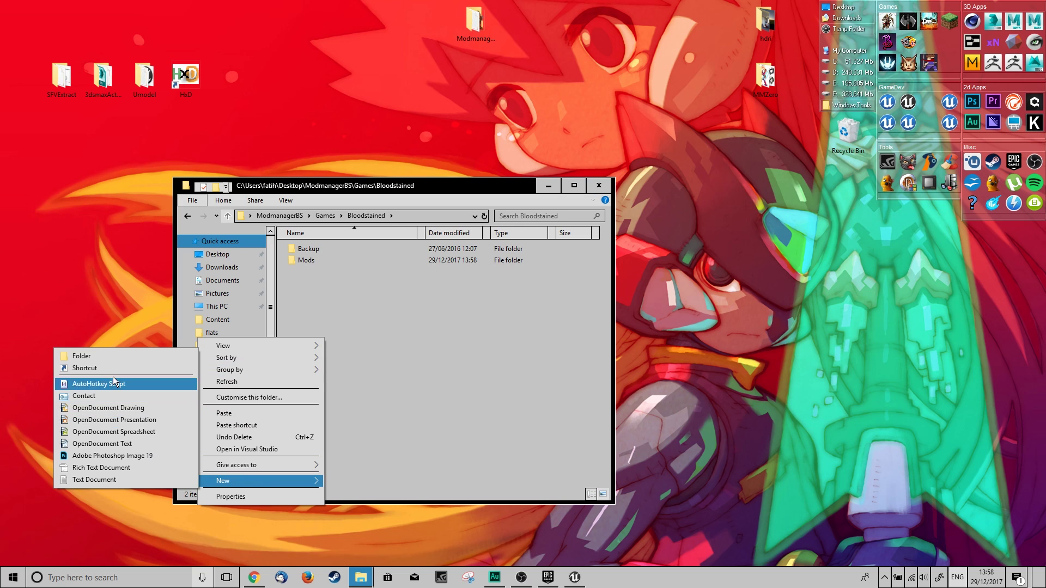
click(112, 352)
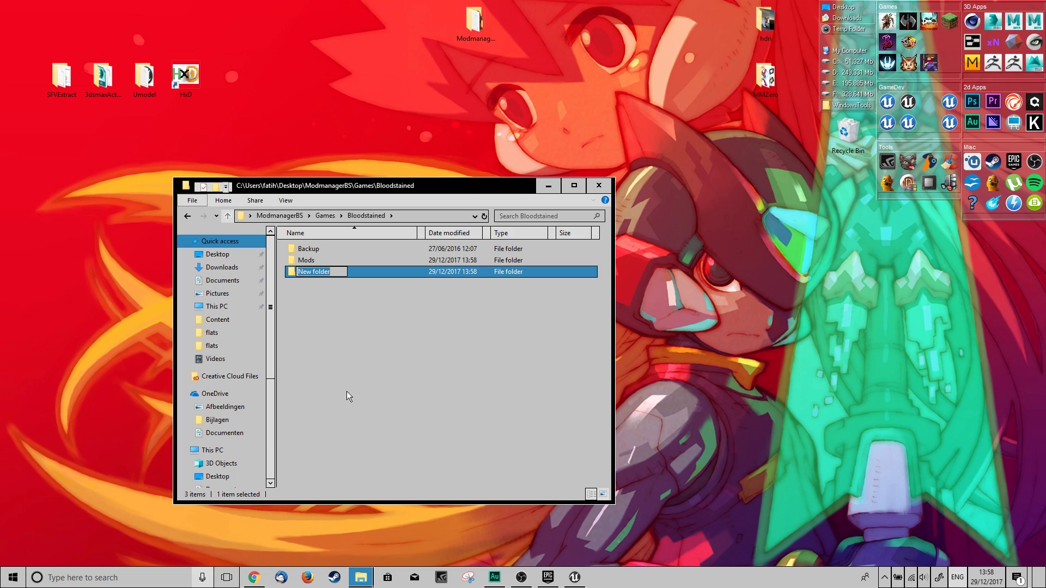
text(Raw)
key(Return)
key(Return)
drag(388, 187, 416, 142)
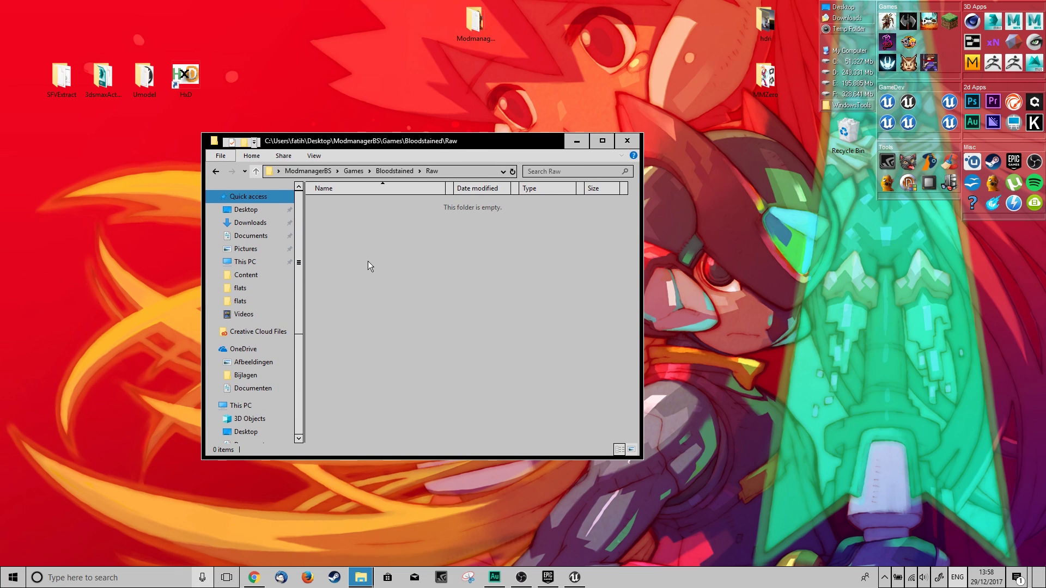
- Create a folder named RON inside the Raw folder
right_click(354, 244)
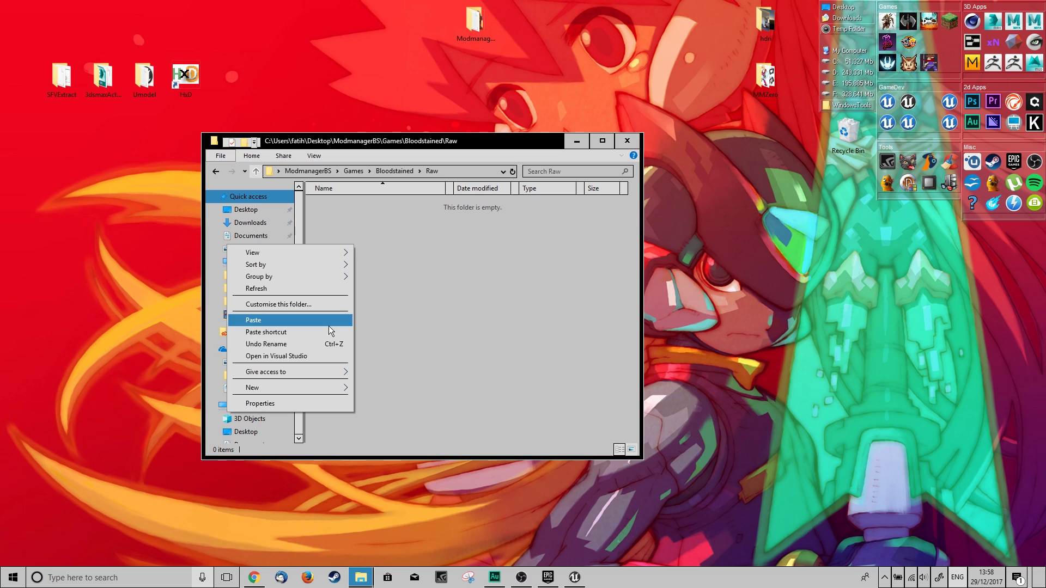
mouse_move(257, 387)
click(186, 387)
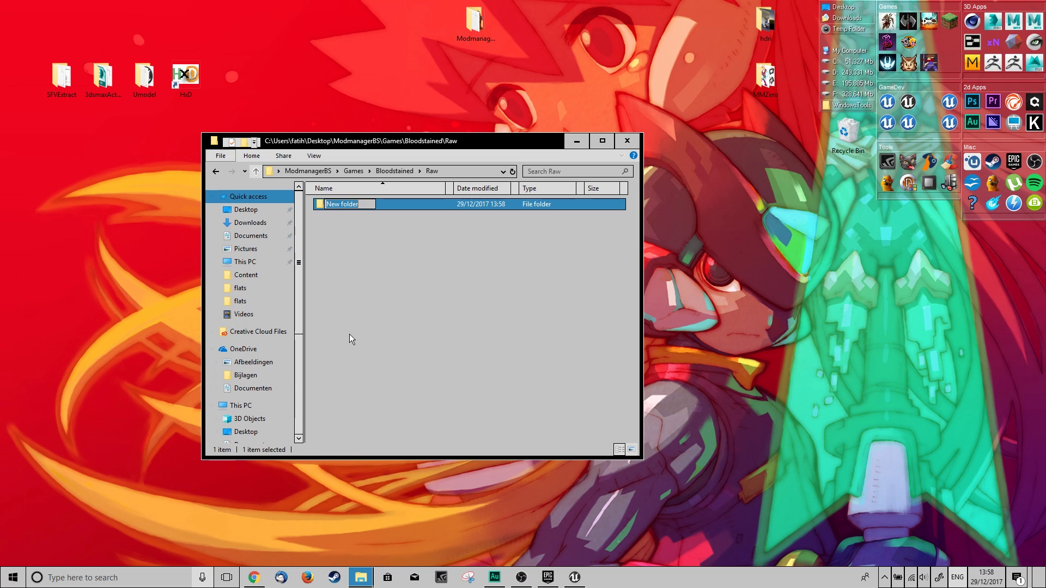
text(RON)
key(Return)
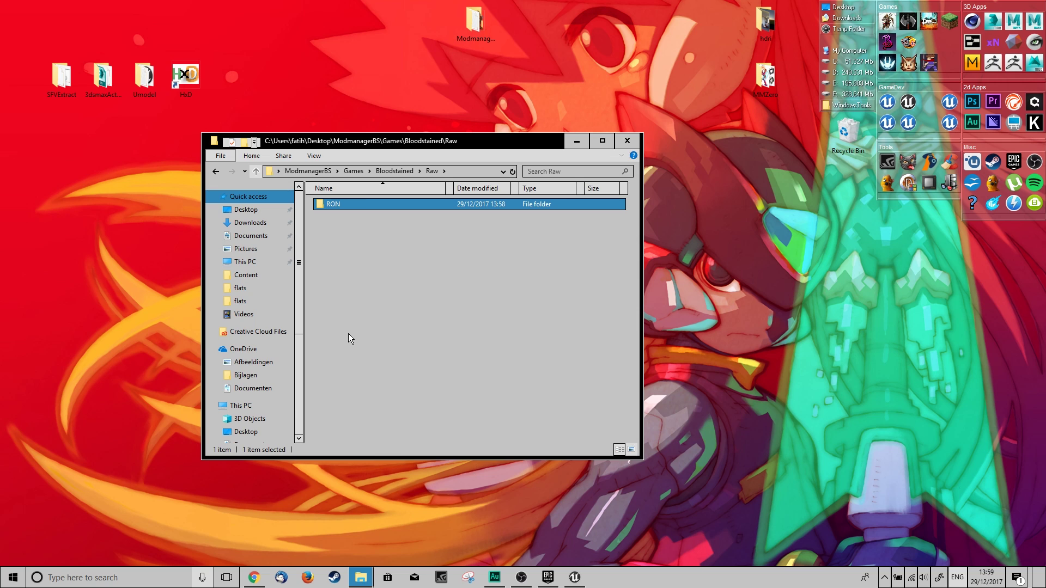
mouse_move(361, 578)
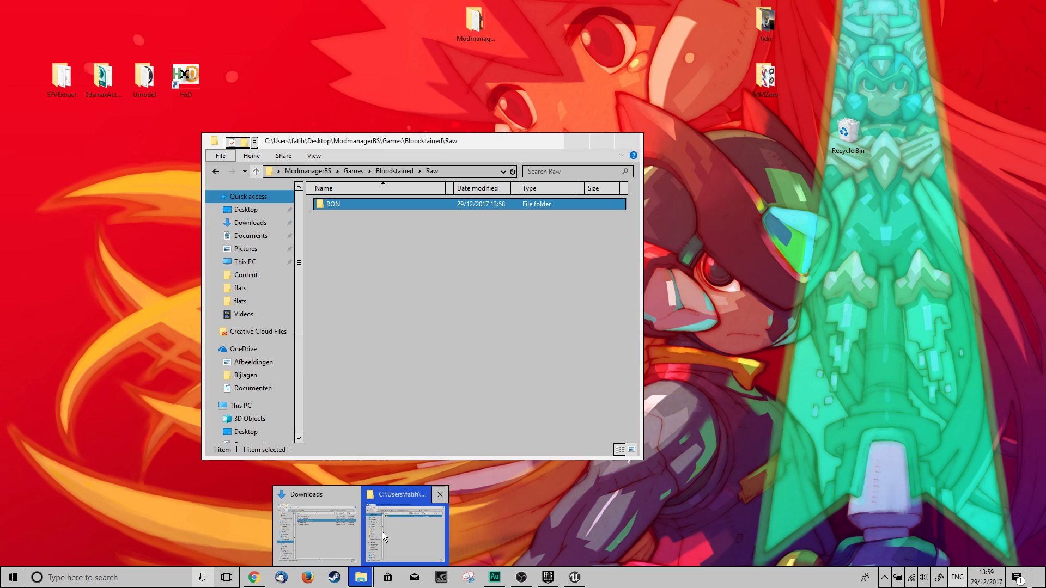
click(319, 525)
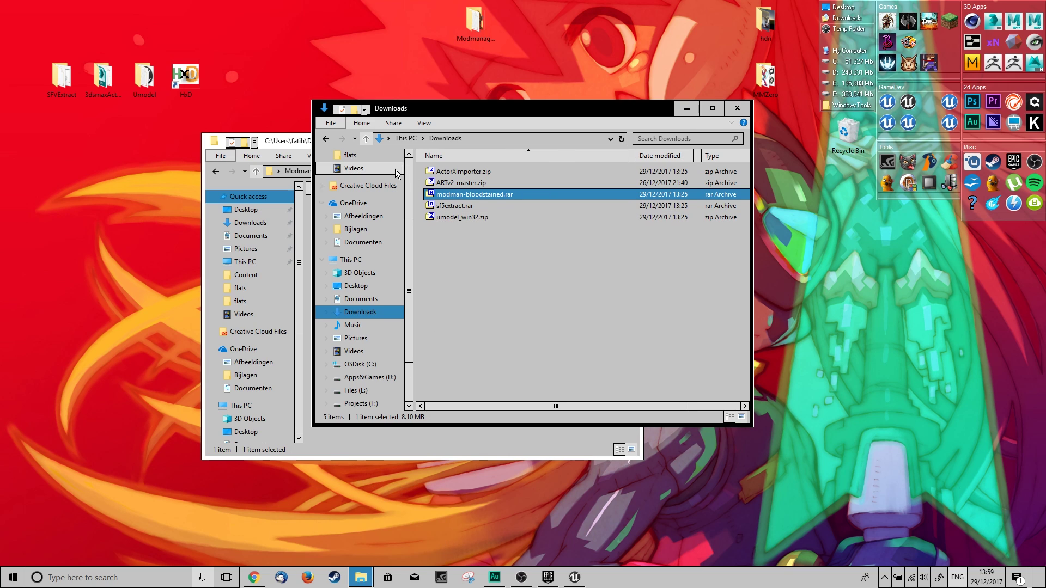
click(362, 299)
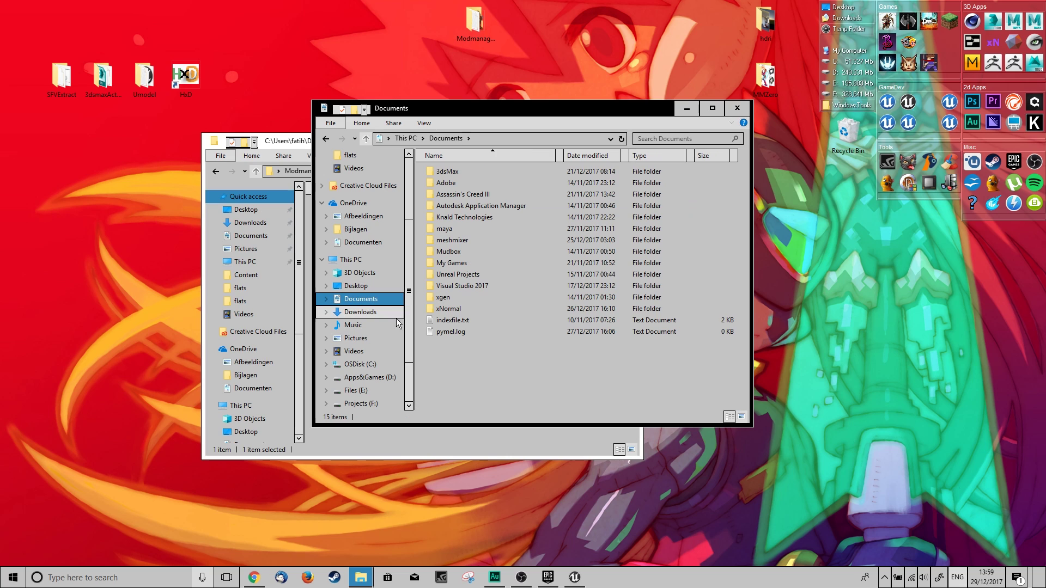
click(737, 109)
- Open F:\BS_Unpacked\RON in a second window and arrange it beside the Raw folder window for reference
click(849, 93)
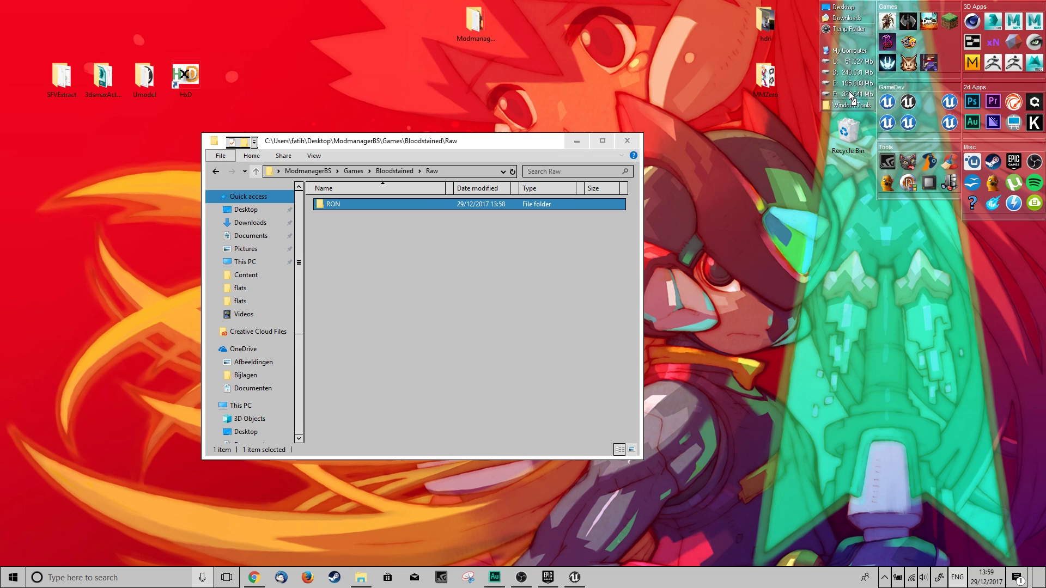
double_click(479, 184)
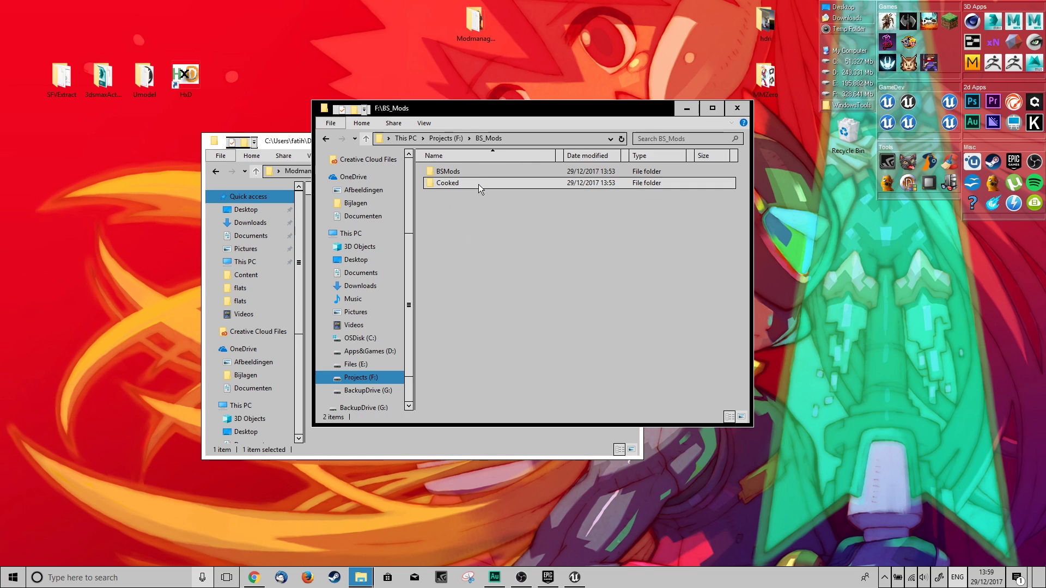
key(alt+Left)
double_click(476, 202)
click(469, 187)
double_click(468, 184)
drag(479, 115, 754, 157)
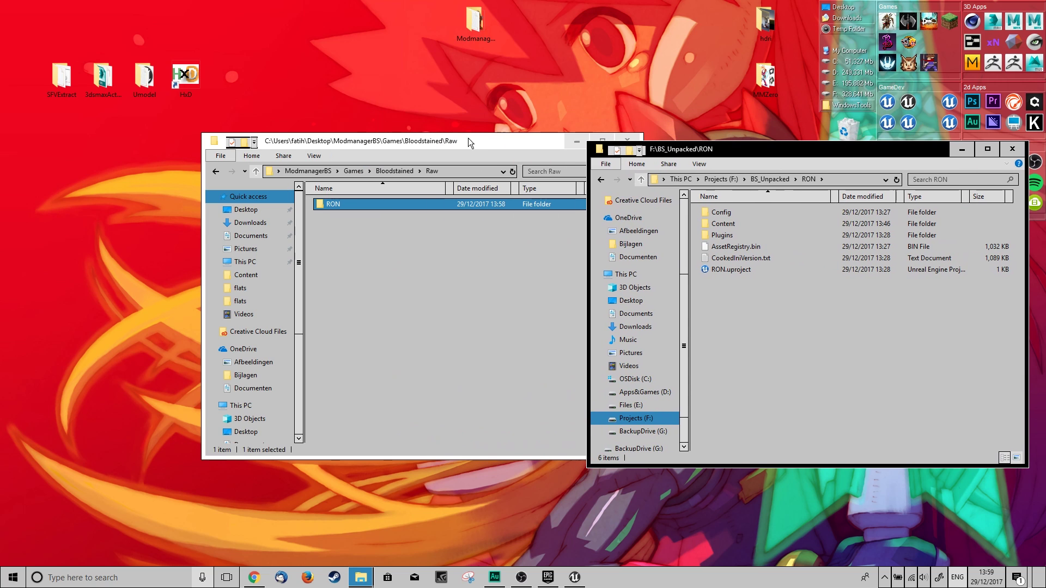
drag(469, 138, 383, 143)
- Create a folder named Content inside the Raw folder
right_click(319, 270)
mouse_move(257, 414)
click(136, 413)
text(Content)
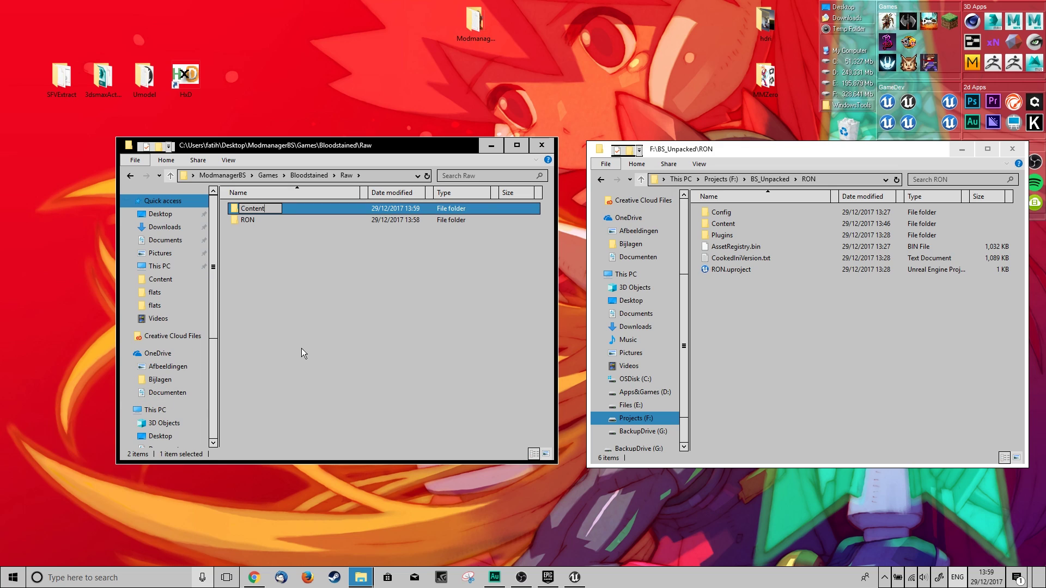
key(Return)
- Open the unpacked RON\Content folder for reference and create a folder named Enemy in Raw
double_click(751, 223)
right_click(322, 325)
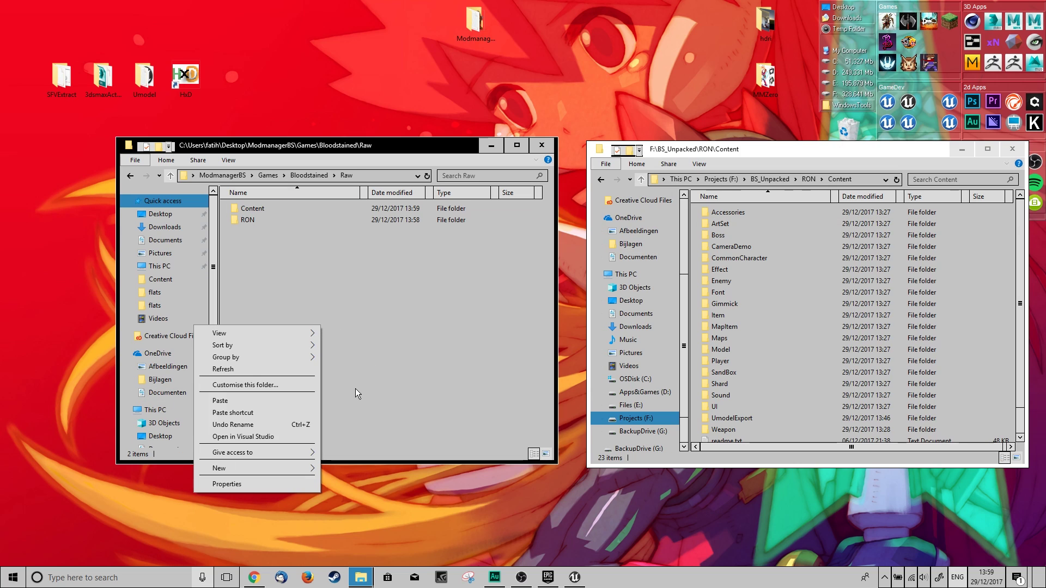
mouse_move(249, 462)
click(129, 348)
text(Enemy)
key(Return)
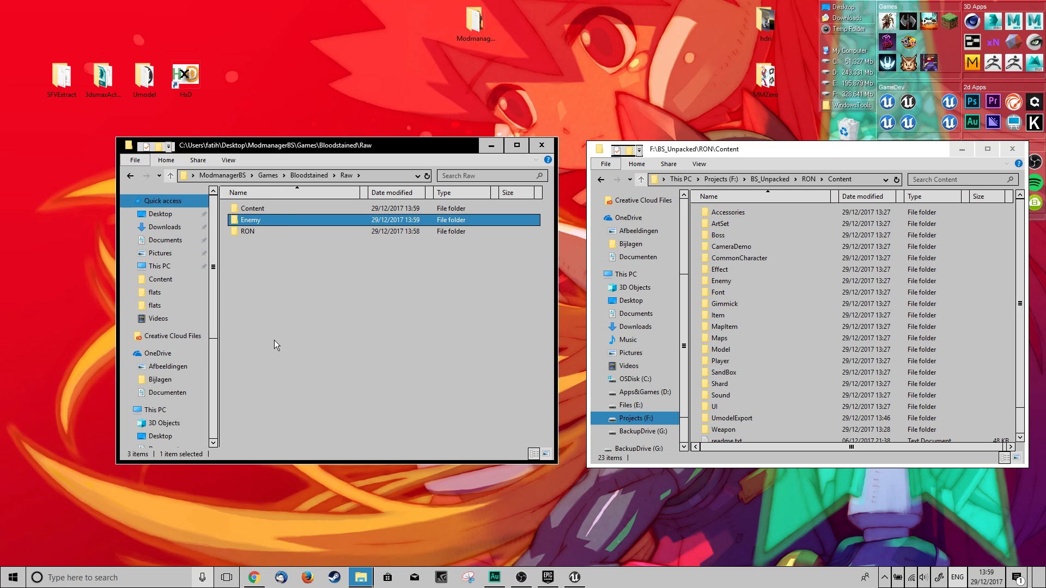
- Create a folder named Zk015 inside the Raw folder
right_click(273, 340)
mouse_move(221, 479)
click(68, 360)
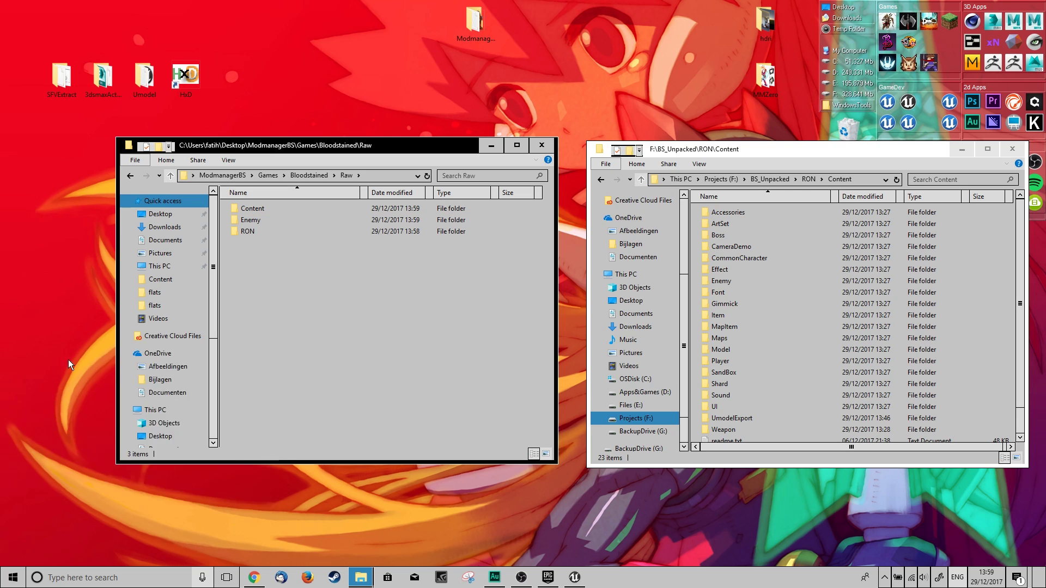
text(Zk015)
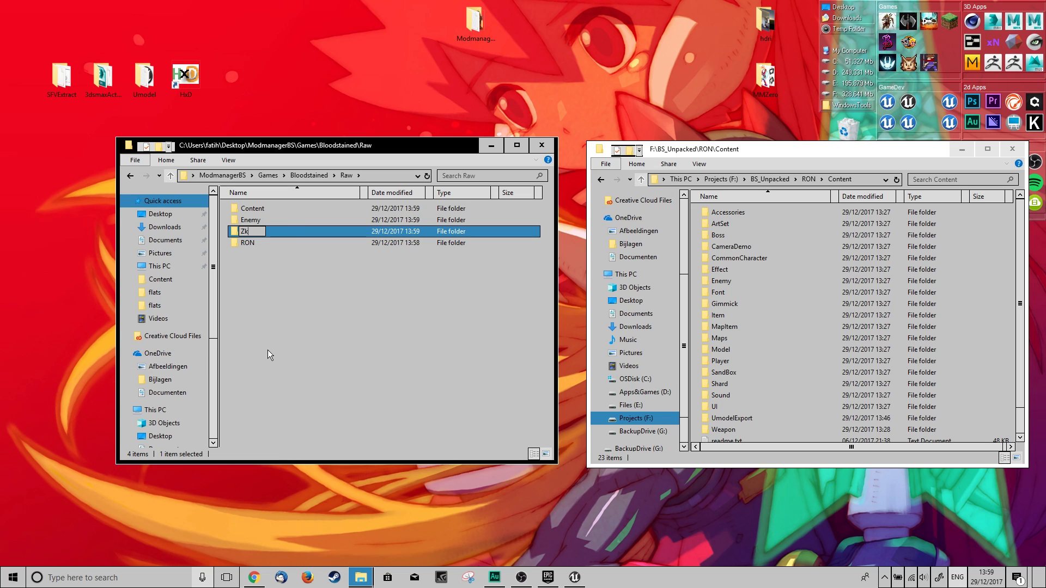
key(Return)
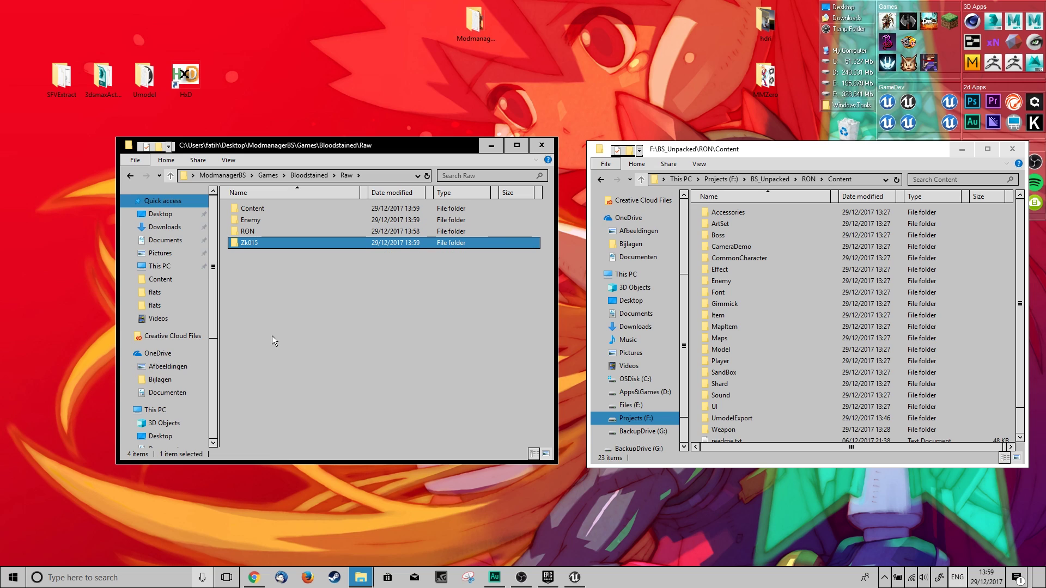
- Create a folder named Model inside the Raw folder
right_click(272, 336)
mouse_move(250, 477)
click(74, 355)
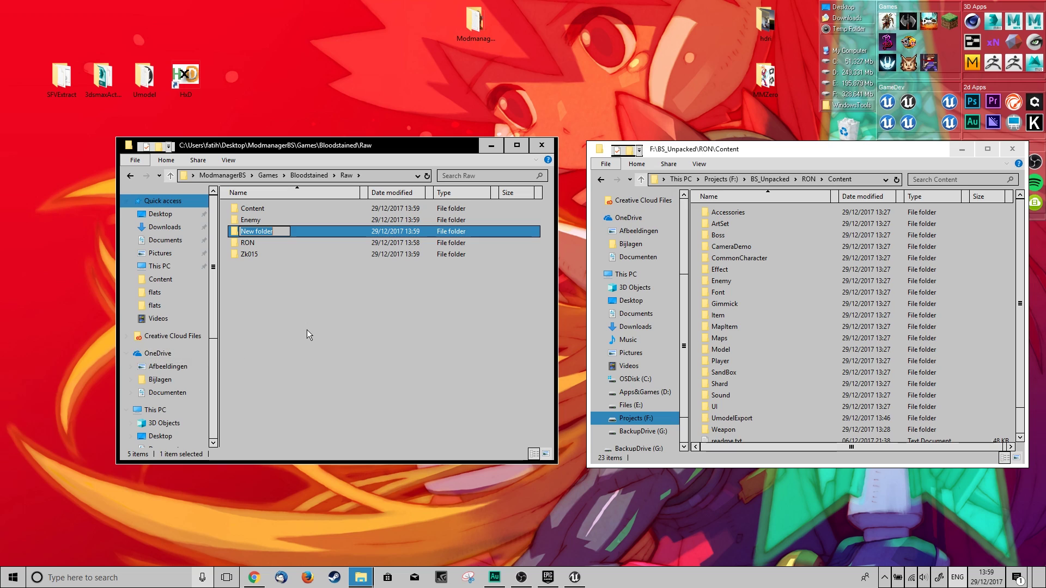
text(Model)
key(Return)
- Paste the three cooked Zk015 body, UniBase and weapon textures into the new Model folder
double_click(280, 230)
right_click(298, 277)
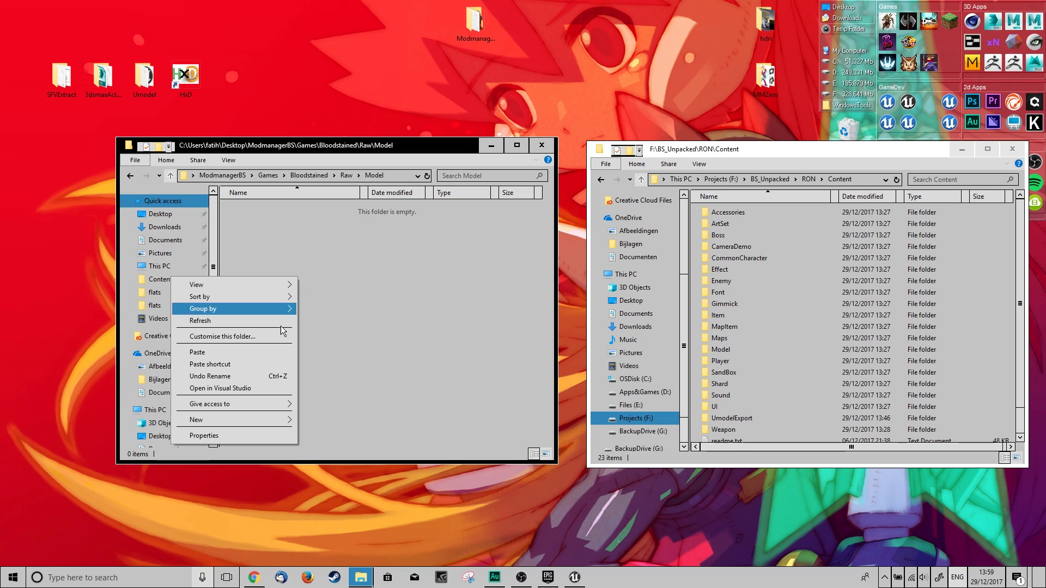
click(270, 354)
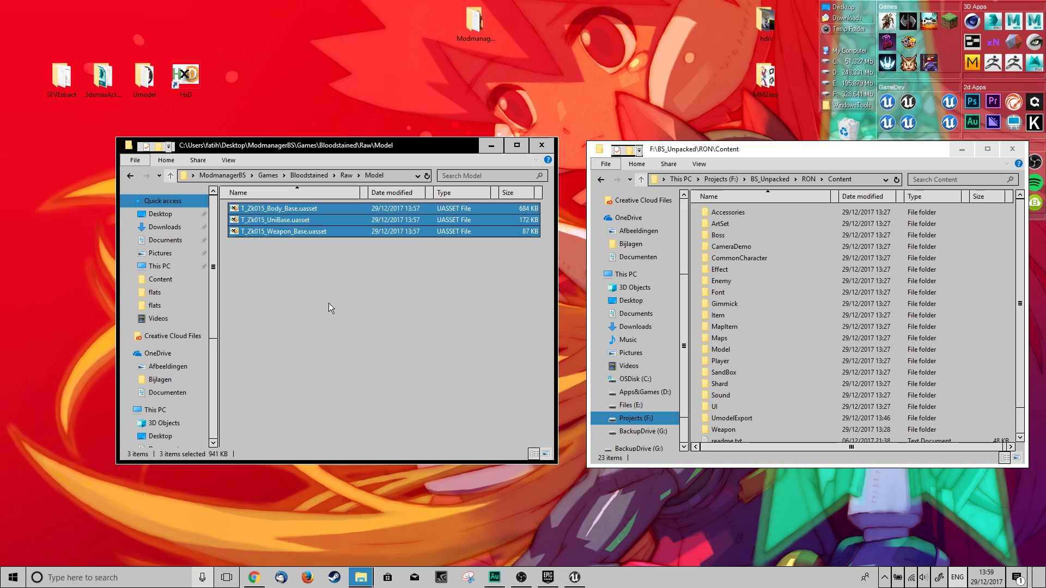
- Return to the Raw folder and nest the created folders into the path RON\Content\Enemy\Zk015\Model
click(345, 175)
mouse_move(249, 232)
mouse_down()
mouse_move(290, 274)
mouse_move(259, 243)
mouse_up()
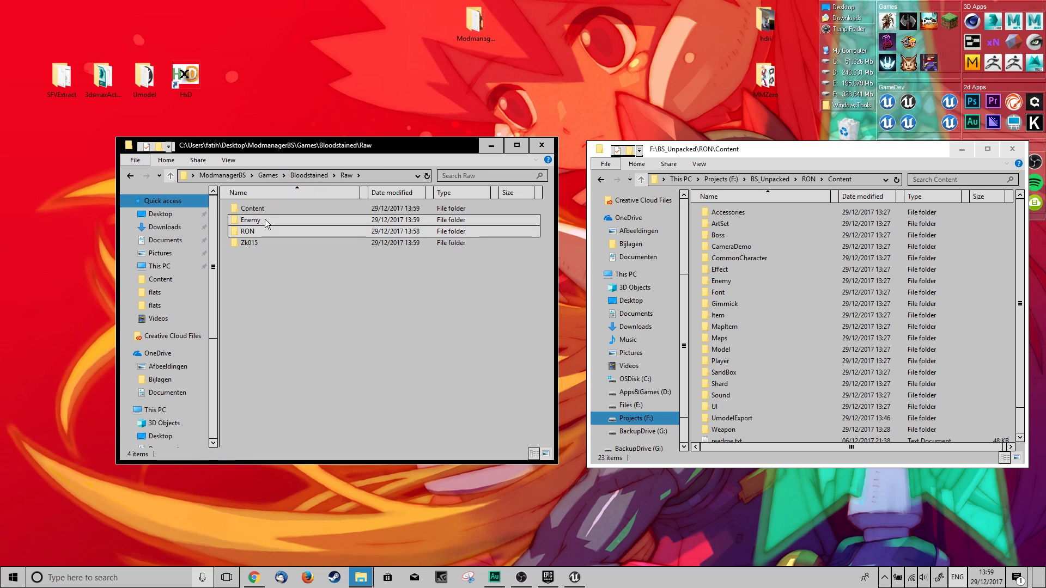
key(ctrl+z)
mouse_move(260, 232)
mouse_down()
mouse_move(256, 244)
mouse_move(257, 208)
mouse_move(254, 218)
mouse_up()
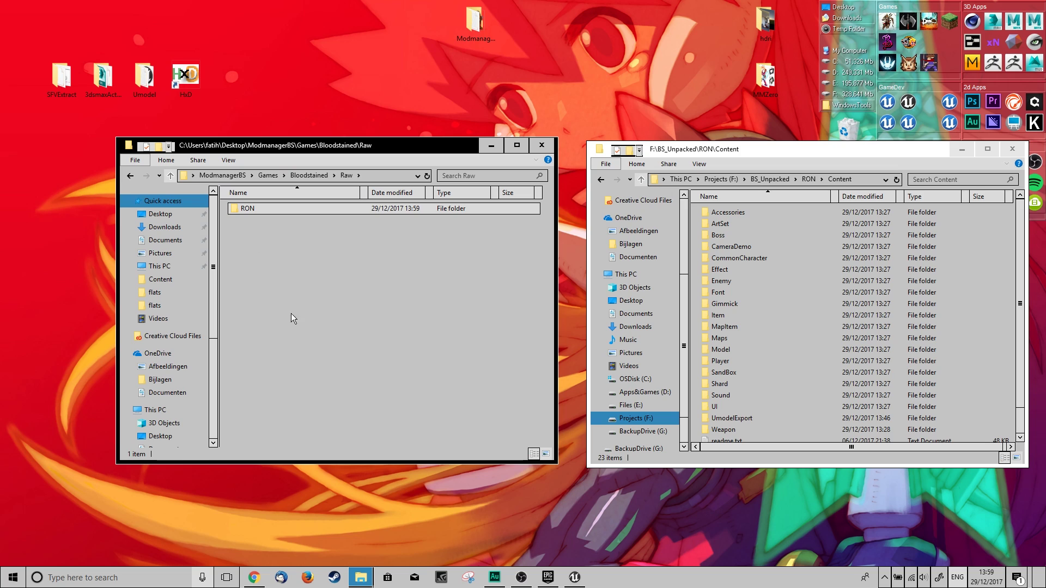
- Close the window showing the unpacked Content folder
right_click(264, 274)
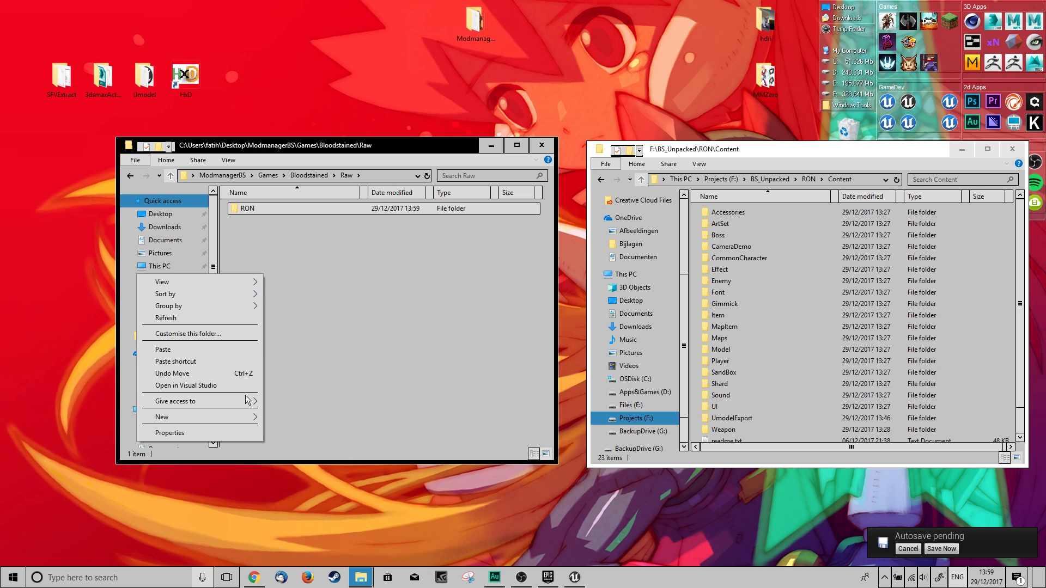
click(401, 348)
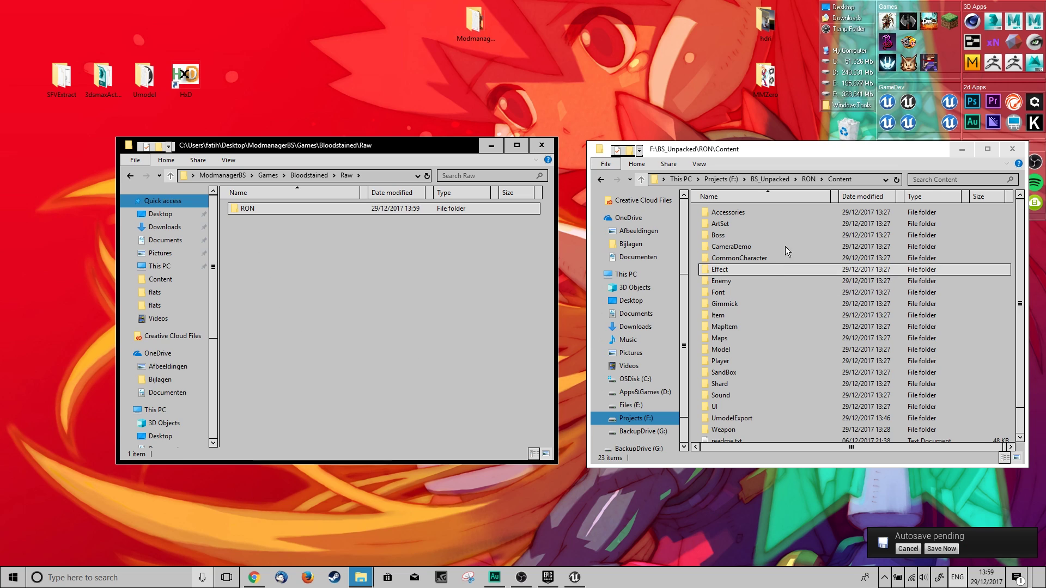
click(1010, 150)
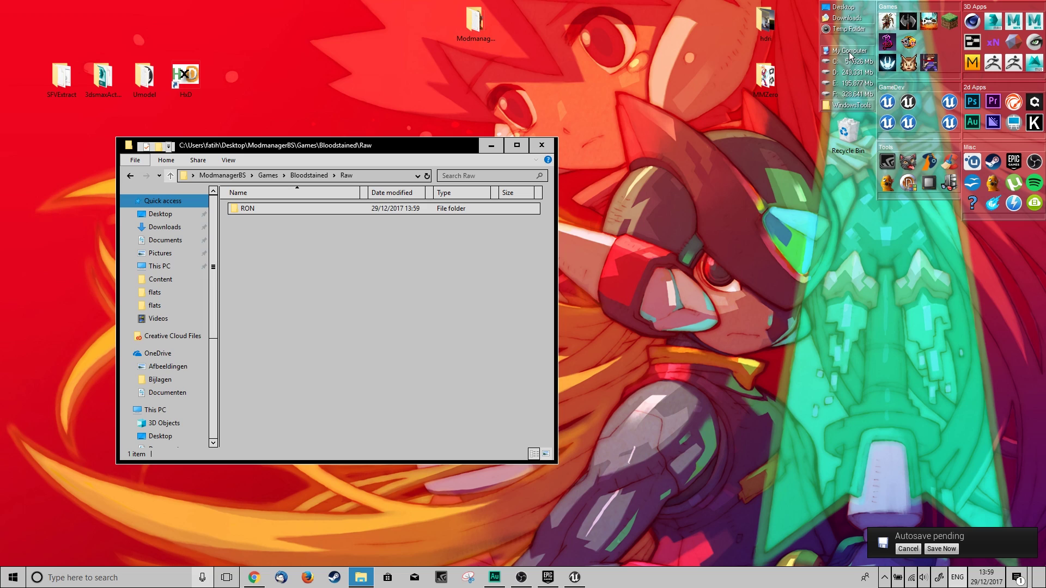
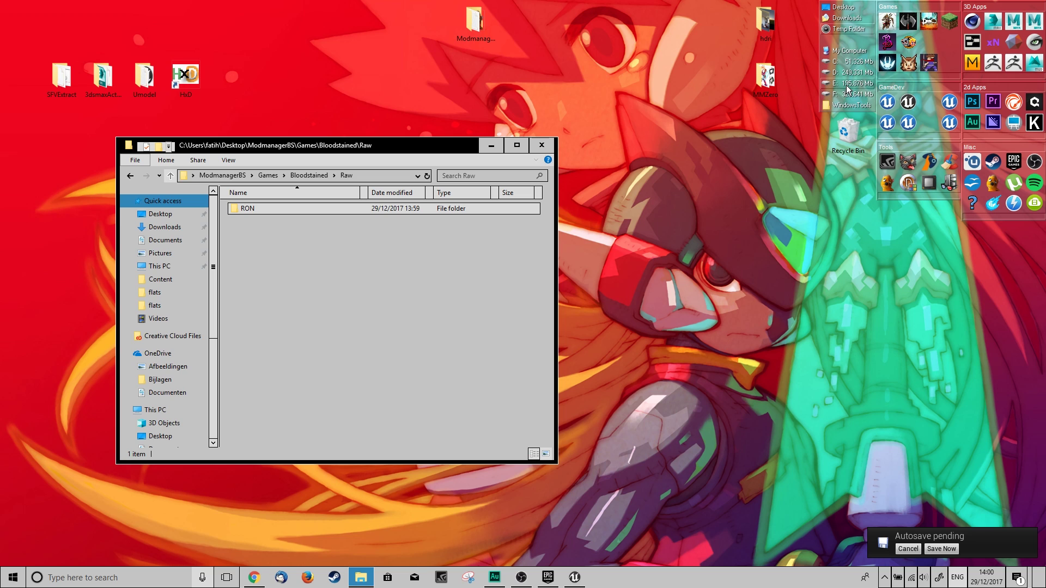
- Open the Dullahammer folder in OriginalModFiles of the older ModManagerBloodStained copy and place its window beside the Raw folder
click(847, 92)
double_click(273, 303)
double_click(278, 245)
key(alt+Left)
key(alt+Left)
double_click(294, 257)
double_click(286, 234)
double_click(286, 234)
double_click(287, 234)
drag(305, 160, 662, 215)
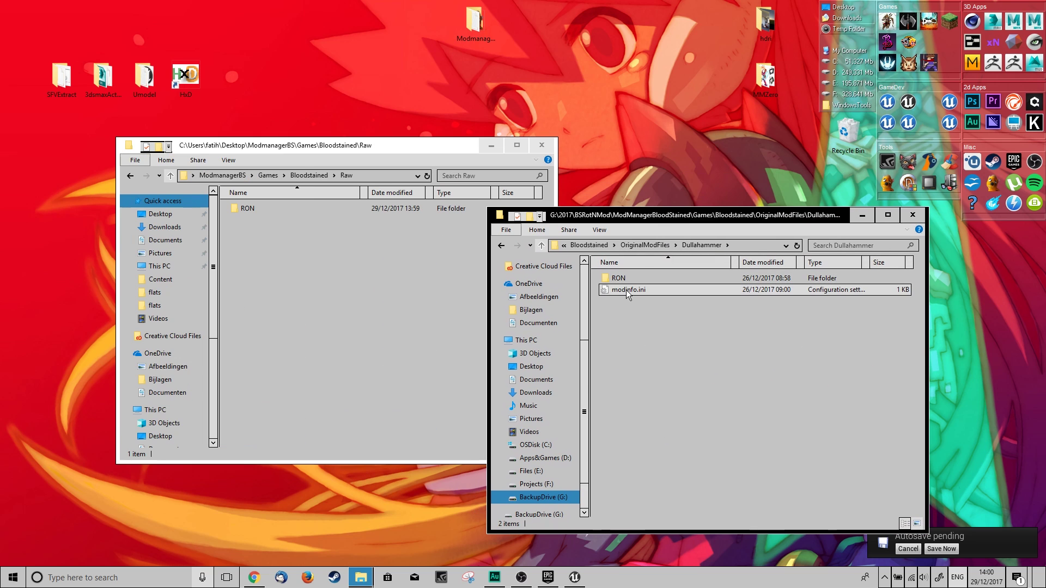
- Open the Dullahammer folder's modinfo.ini and select its entire text
double_click(626, 290)
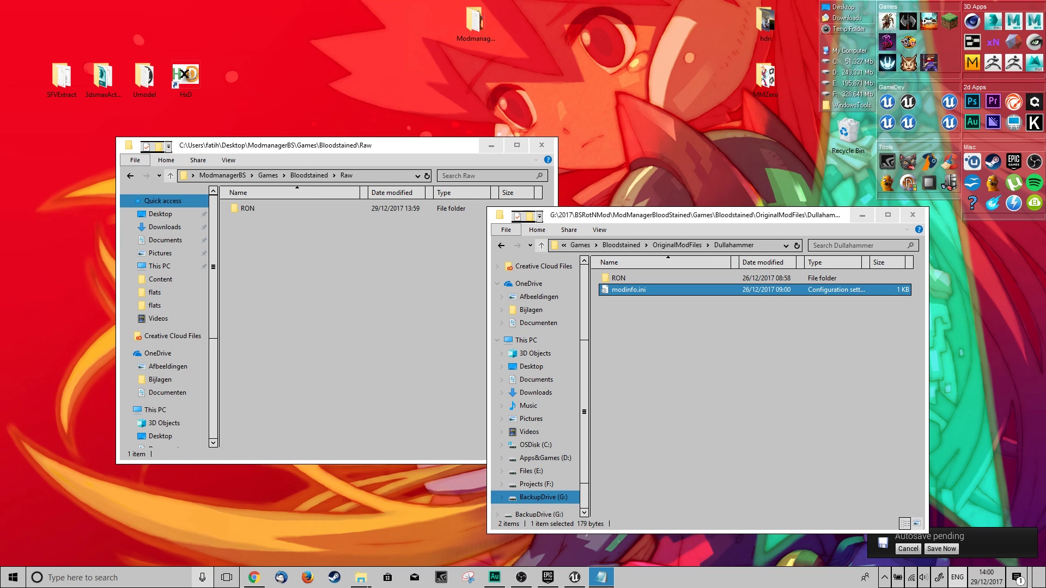
drag(498, 429, 611, 187)
key(ctrl+a)
- Create a new text document in the Raw folder and name it modinfo.ini, accepting the extension change
right_click(270, 282)
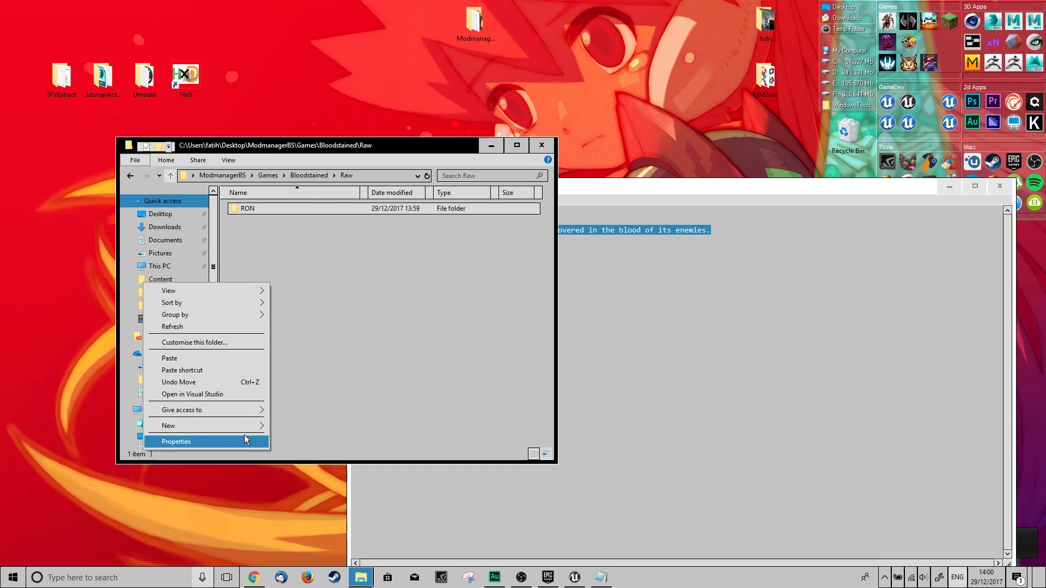
mouse_move(254, 427)
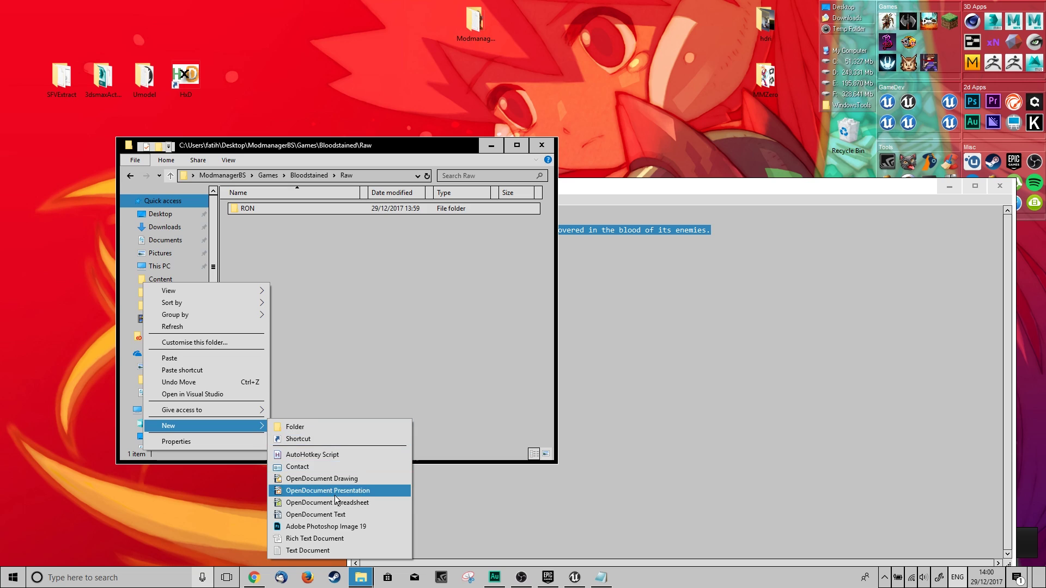
click(318, 551)
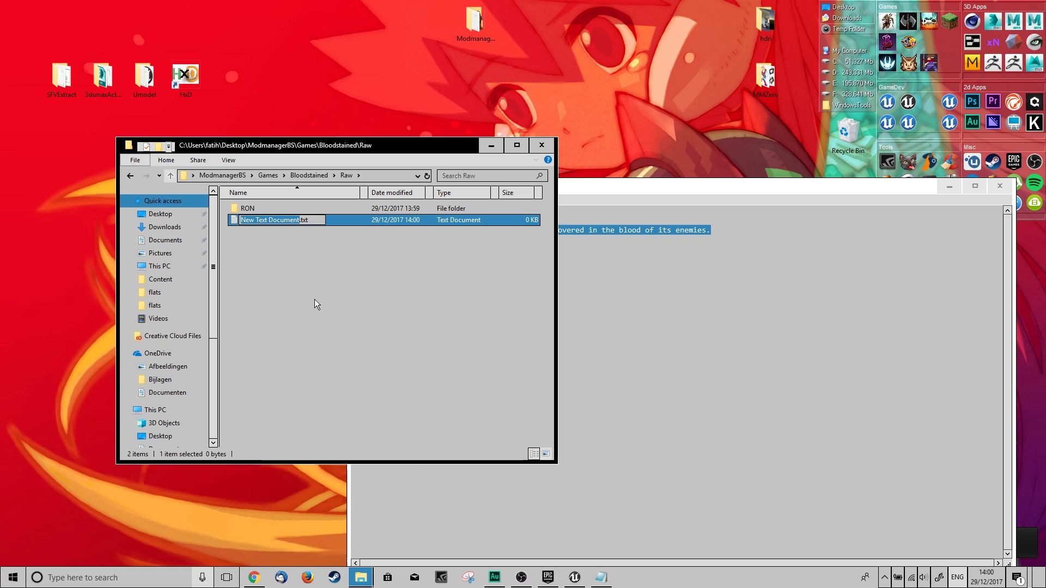
text(modinf)
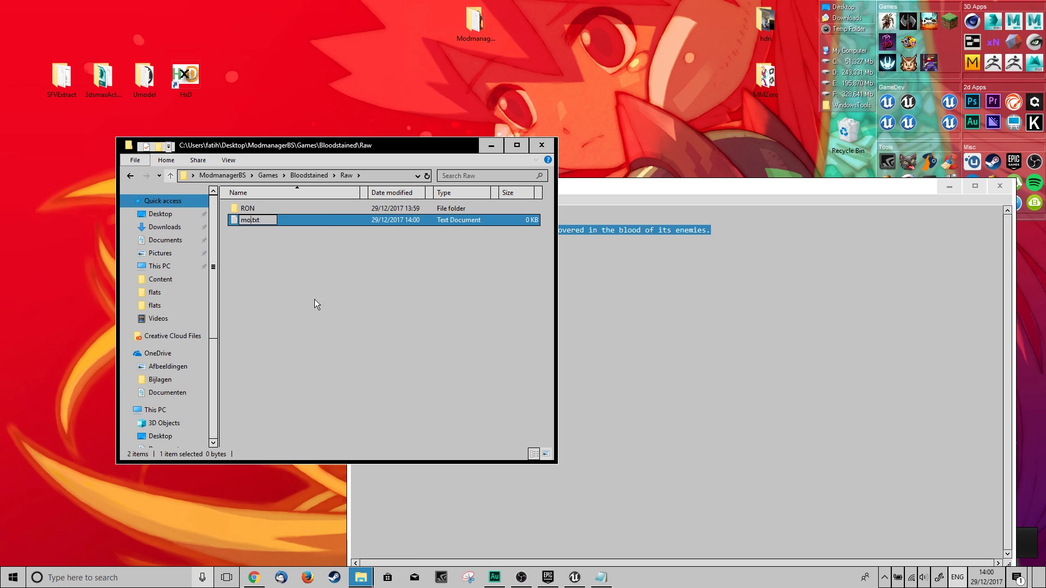
text(o.ini)
key(Delete)
key(Delete)
key(Delete)
key(Delete)
key(Return)
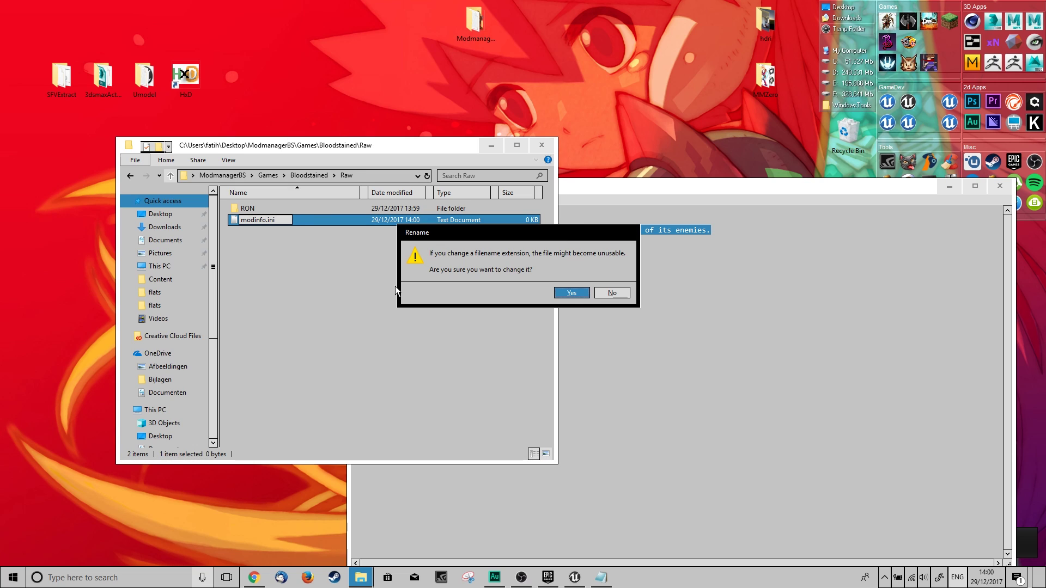
click(571, 293)
- Open the new modinfo.ini and copy the full text of the Dullahammer modinfo.ini into it
drag(607, 187, 696, 226)
click(260, 220)
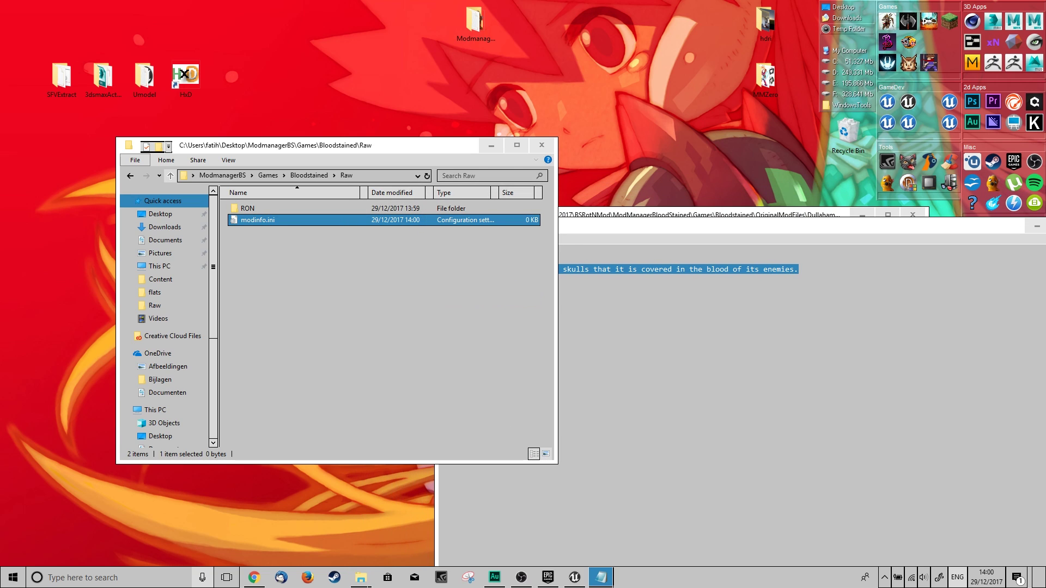
key(Return)
drag(430, 349, 350, 168)
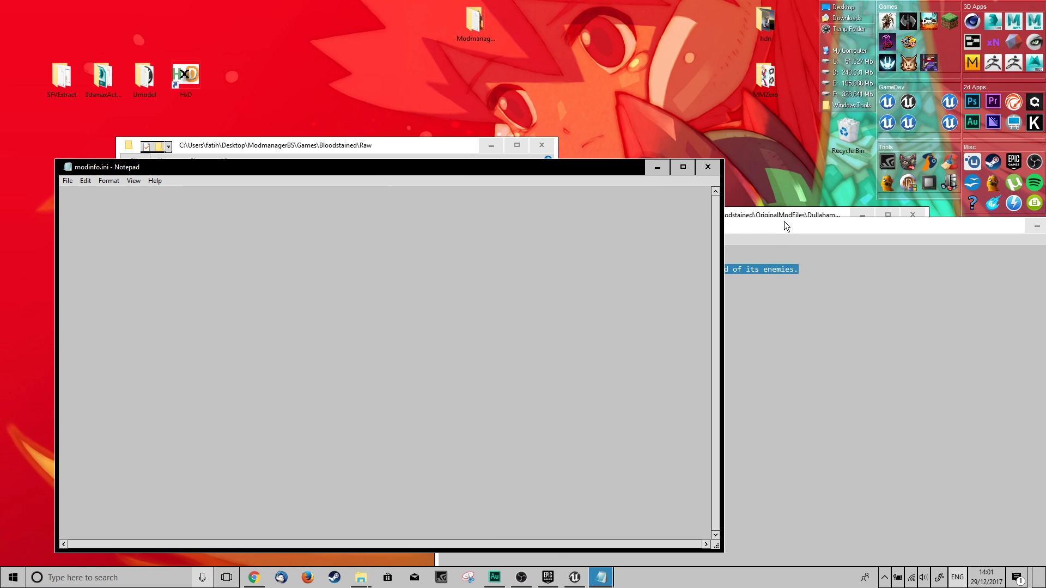
drag(784, 224, 760, 149)
right_click(456, 198)
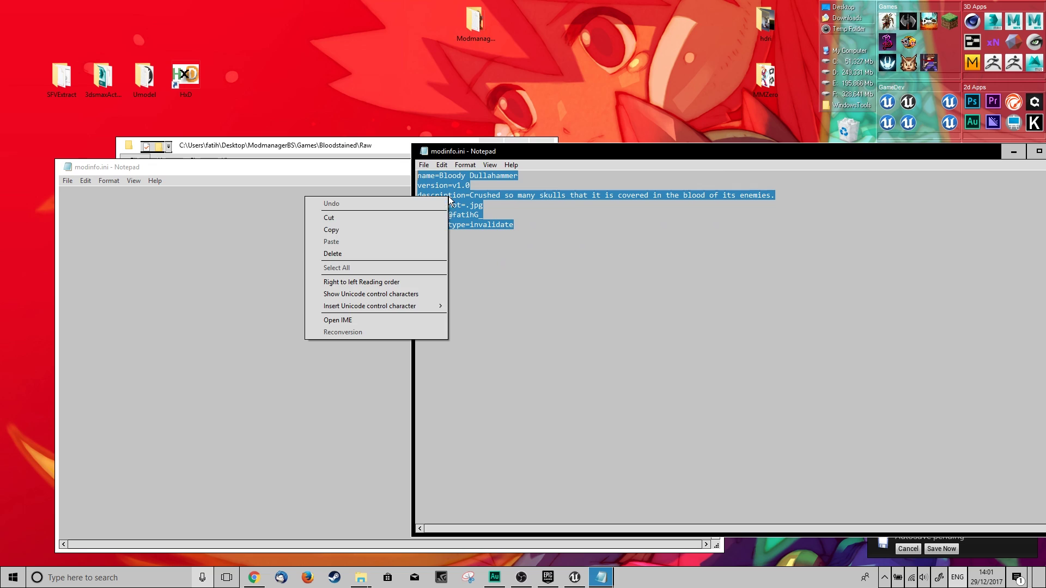
click(370, 228)
click(334, 239)
right_click(214, 249)
click(187, 294)
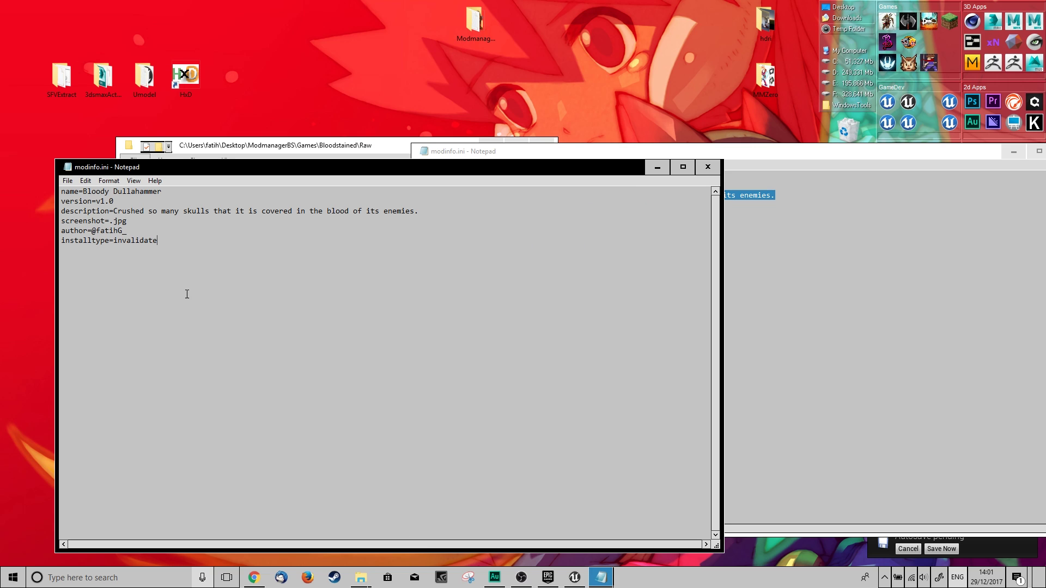
- Review the name, version, description and screenshot entries, then close the new modinfo.ini, saving its changes
drag(83, 191, 180, 194)
mouse_move(96, 201)
mouse_down()
mouse_move(126, 202)
mouse_move(61, 201)
mouse_move(97, 221)
mouse_up()
click(188, 265)
click(109, 220)
click(708, 167)
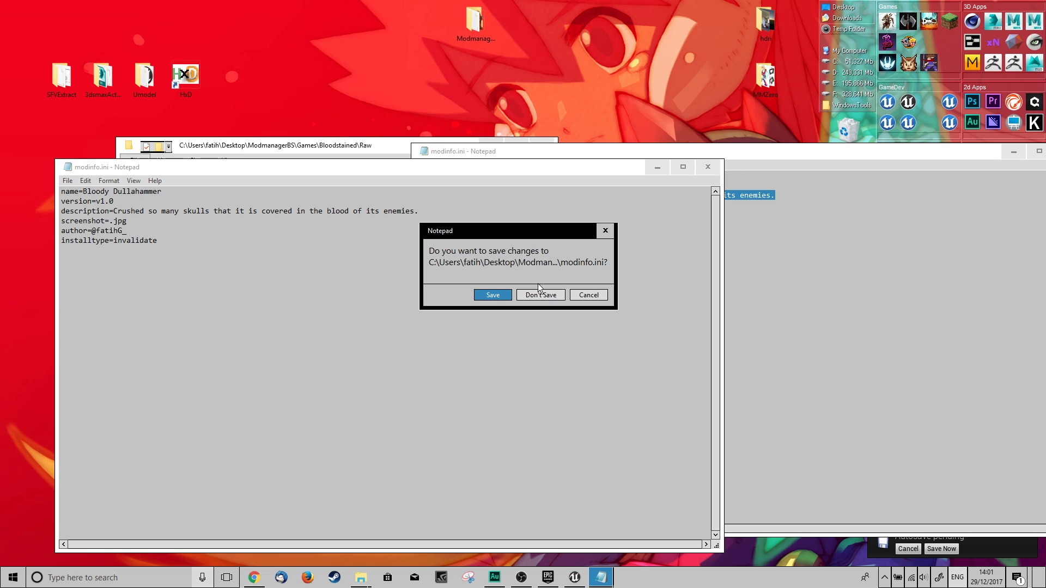
click(501, 295)
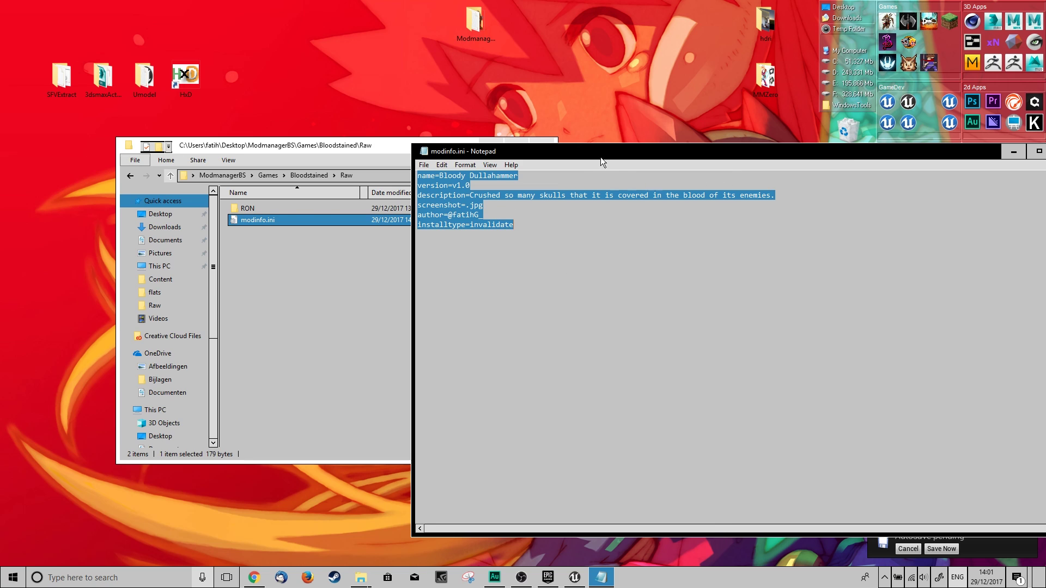
- Close the source modinfo.ini and copy DarkVepar.jpg from the OriginalModFiles\DarkVepar folder into the Raw folder
drag(600, 157, 486, 235)
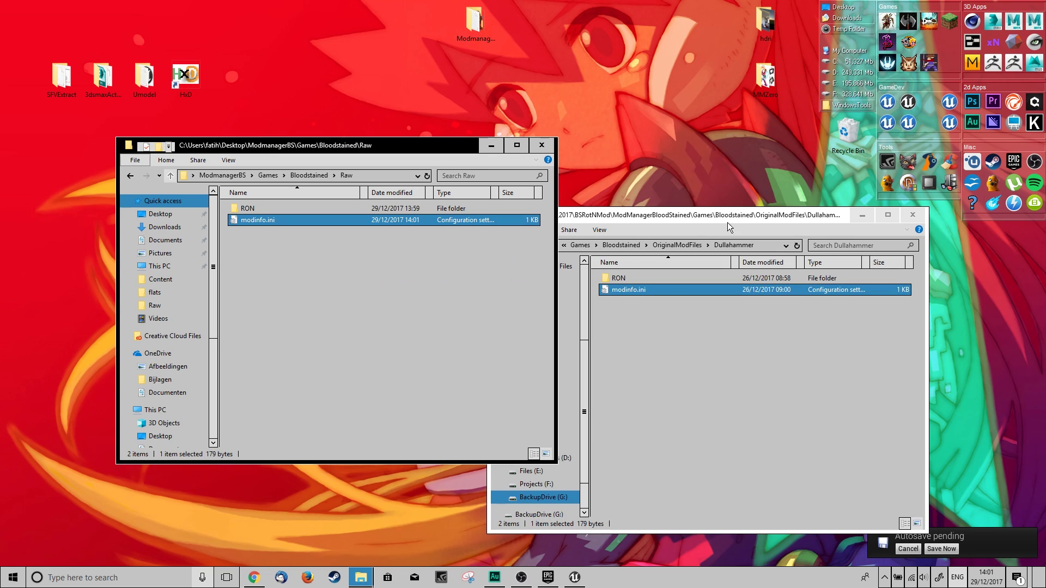
click(698, 217)
drag(698, 217, 725, 215)
click(703, 244)
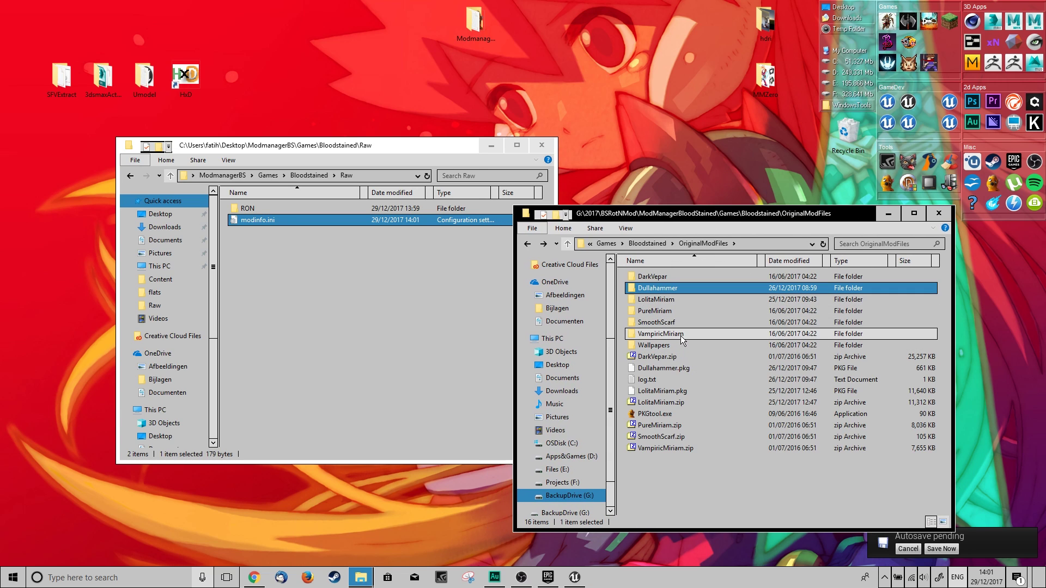
double_click(678, 276)
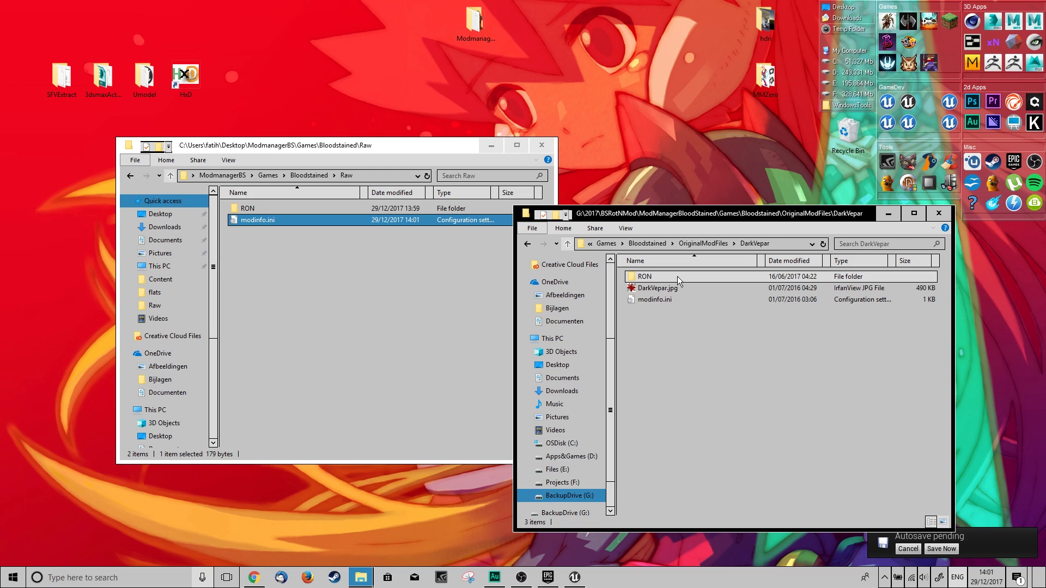
click(656, 289)
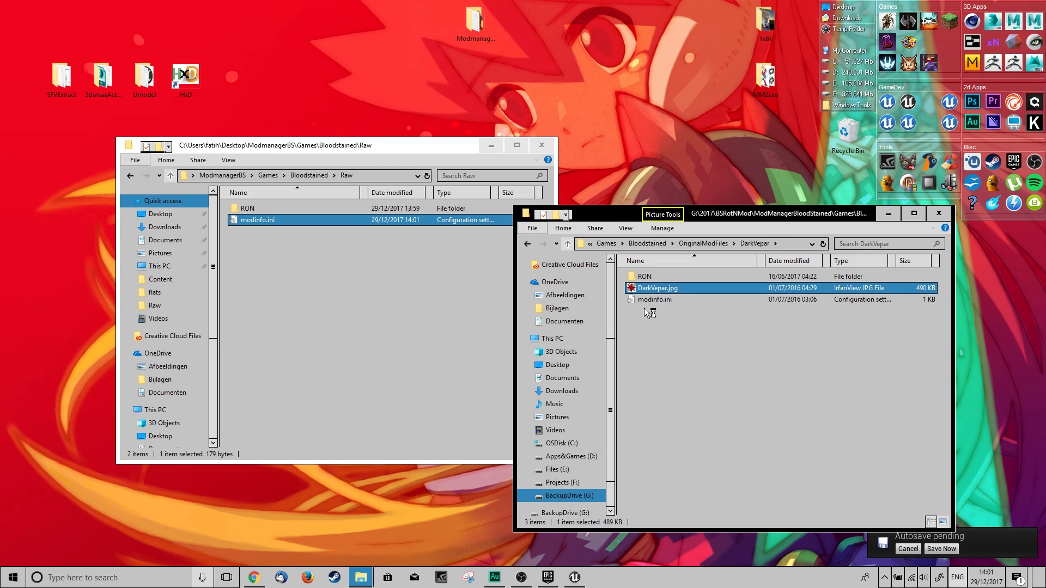
double_click(648, 292)
drag(649, 292, 368, 327)
- Set the screenshot entry in Raw's modinfo.ini to DarkVepar.jpg, then save and close the file
double_click(260, 232)
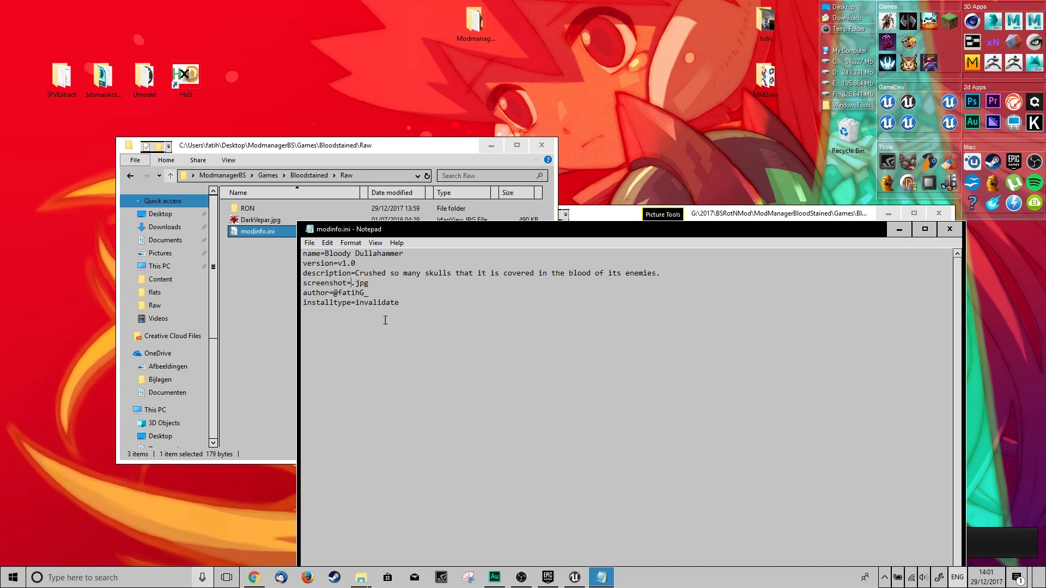
text(DaRKvEPAR)
drag(391, 283, 352, 284)
text(DarkVepar)
click(310, 243)
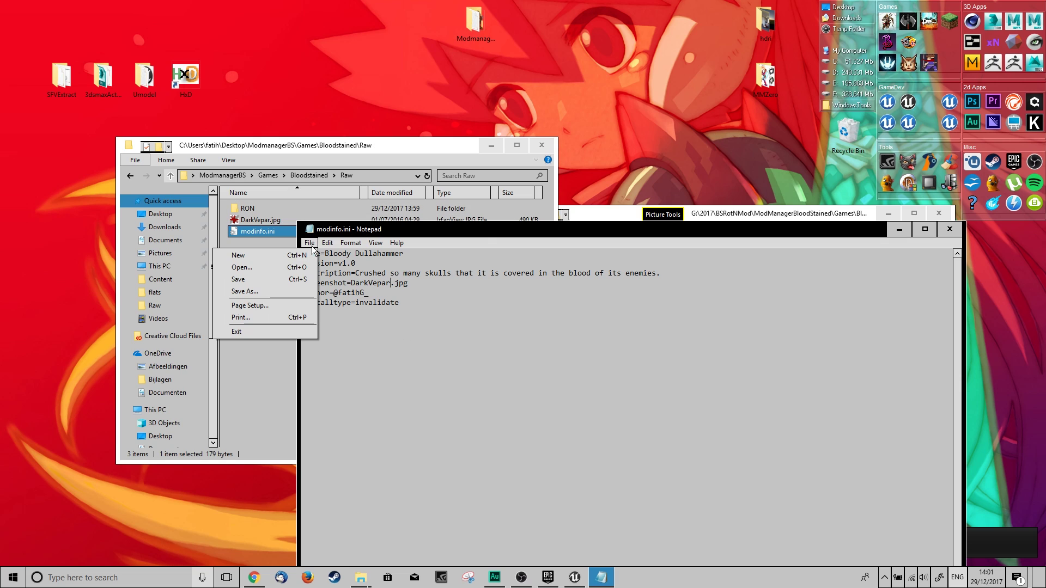
click(280, 279)
click(951, 228)
click(365, 288)
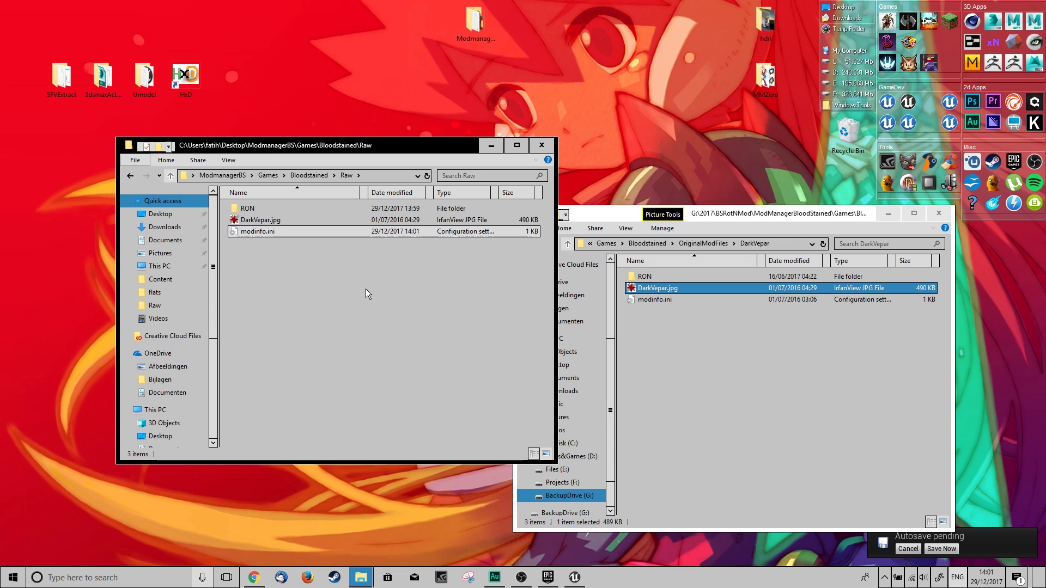
- Examine PKGtool.exe in OriginalModFiles and the packaged mods in the Mods folder, then return to OriginalModFiles
click(688, 234)
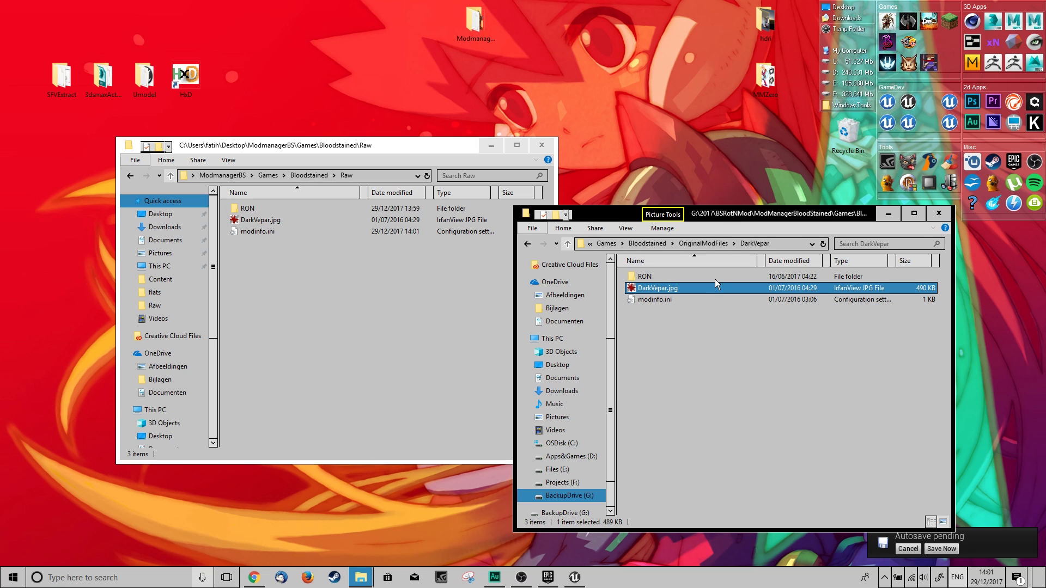
key(BackSpace)
click(651, 415)
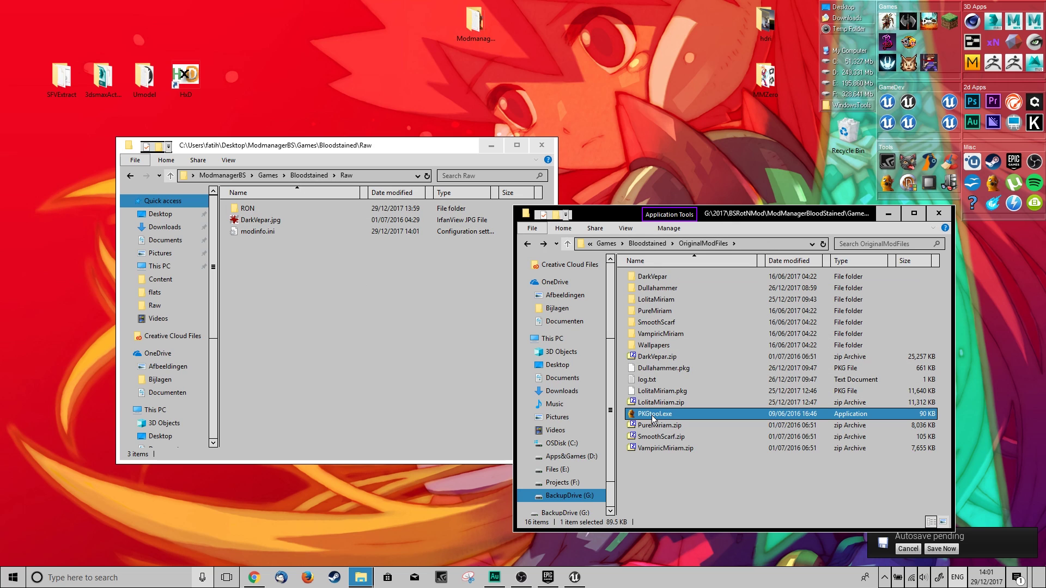
right_click(652, 415)
click(600, 352)
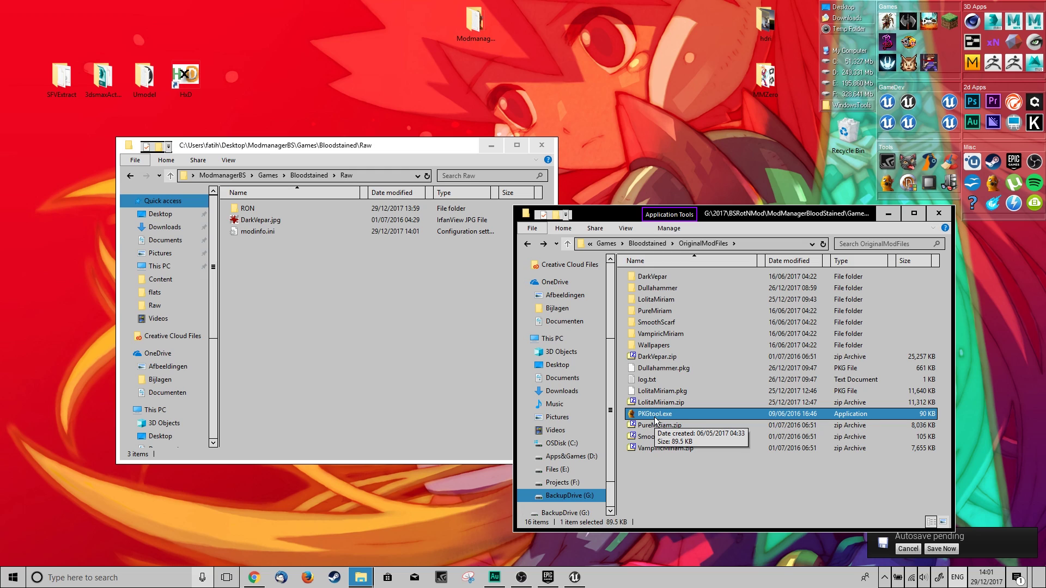
click(655, 241)
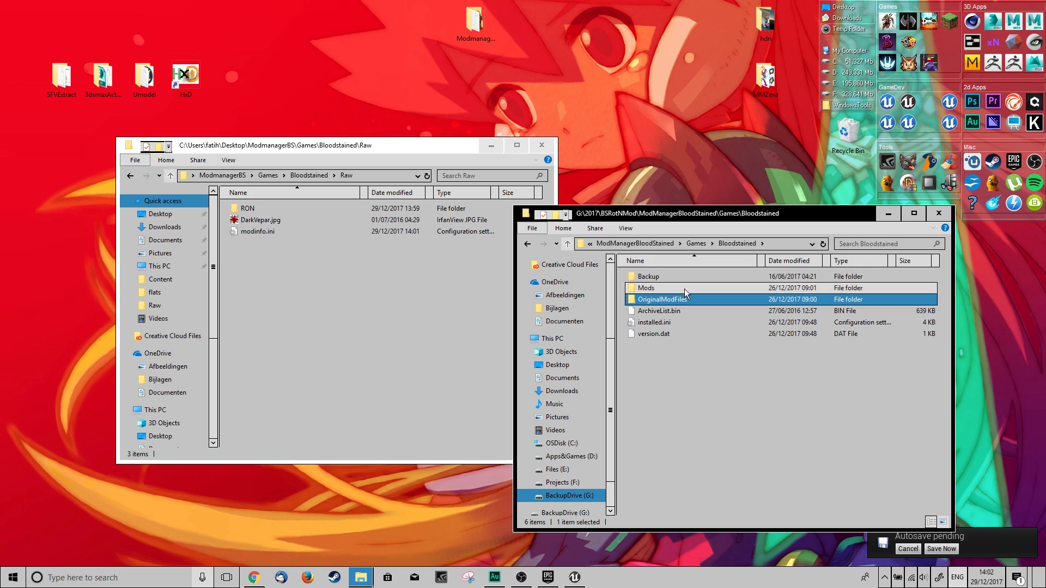
double_click(655, 287)
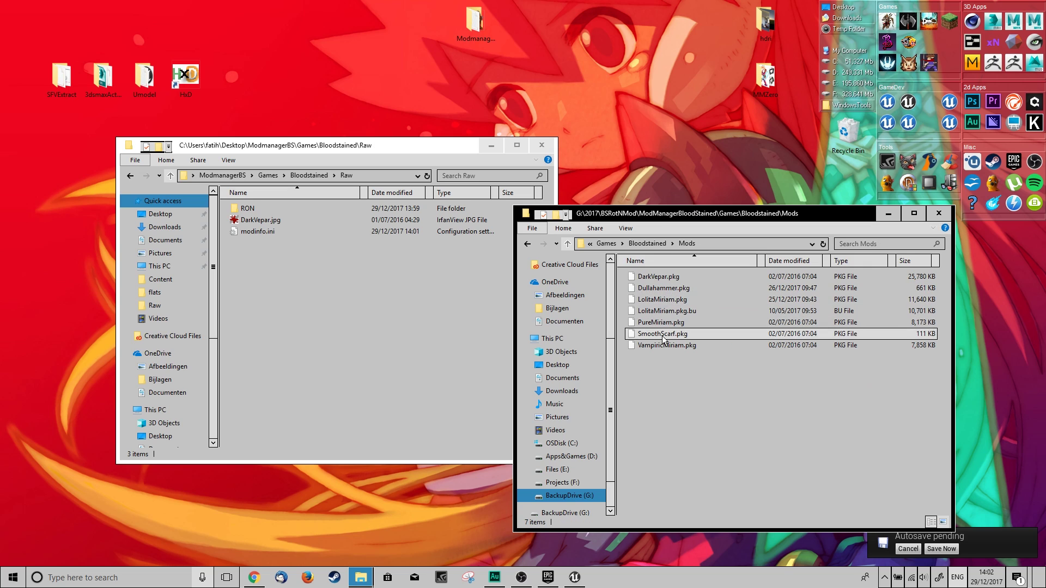
click(653, 244)
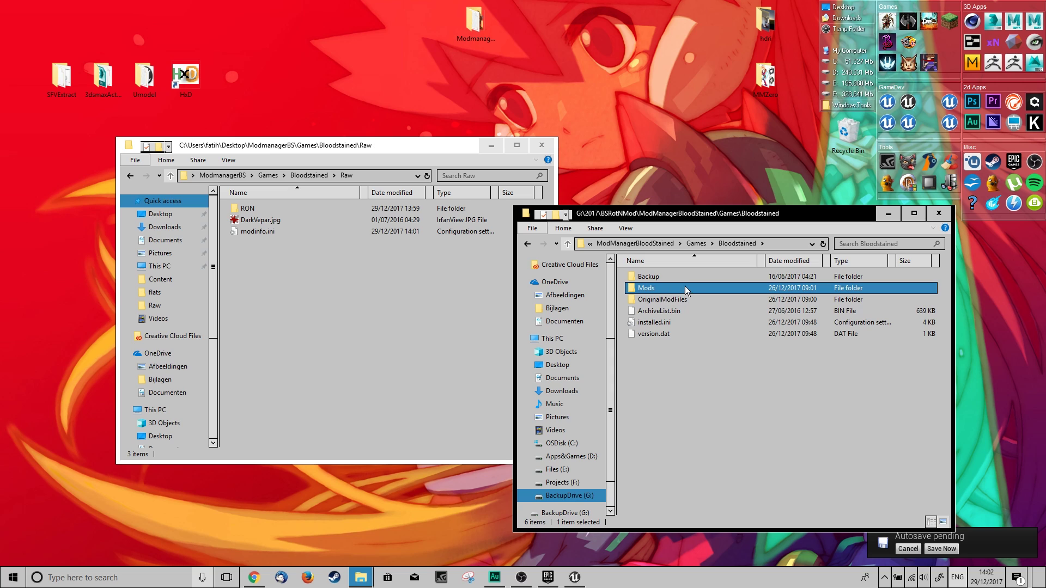
double_click(662, 299)
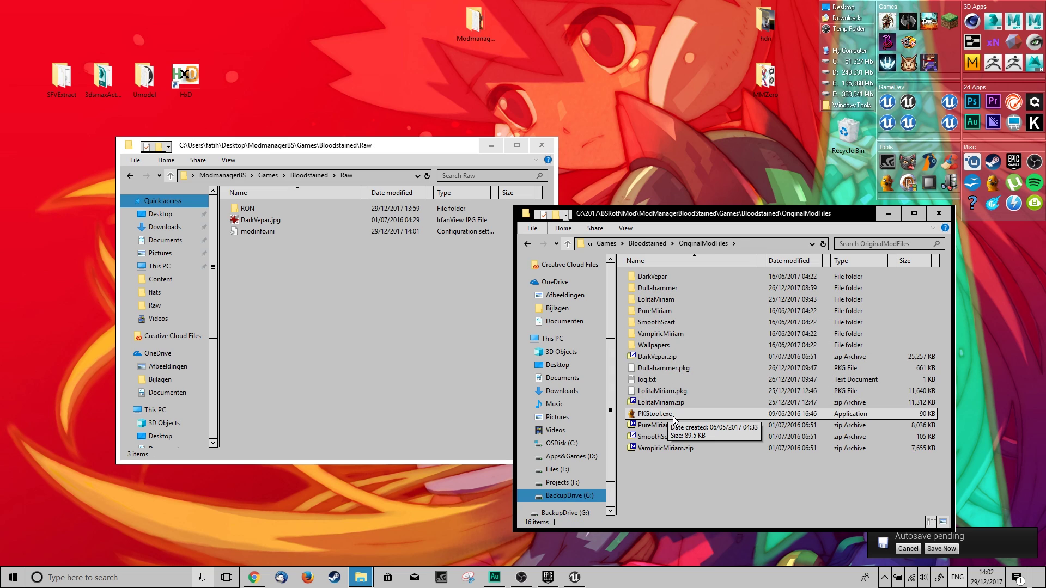
- Review the Games, Bloodstained and Raw folders in ModmanagerBS, finishing inside Raw
click(333, 278)
click(313, 175)
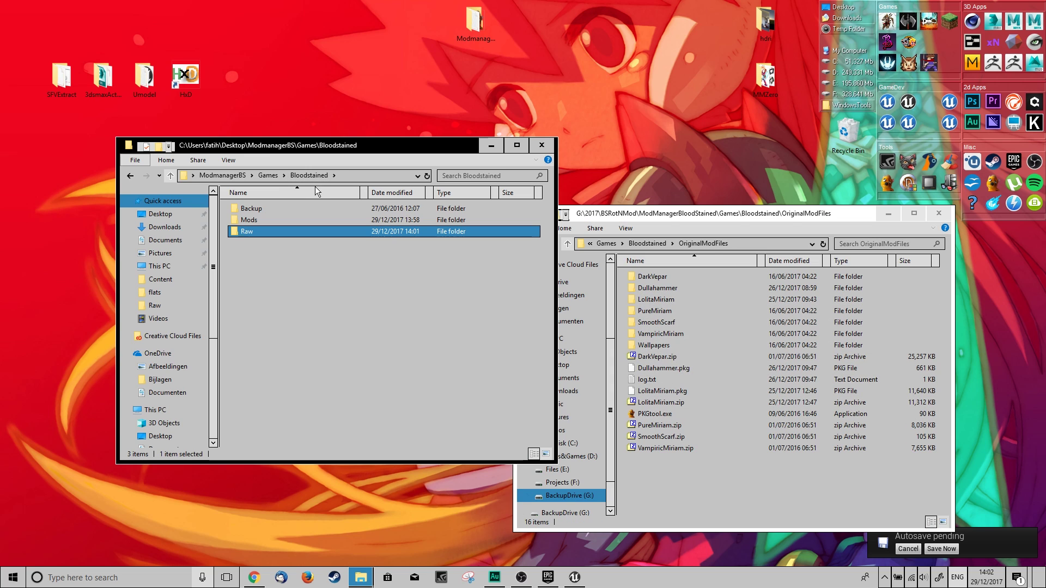
click(268, 176)
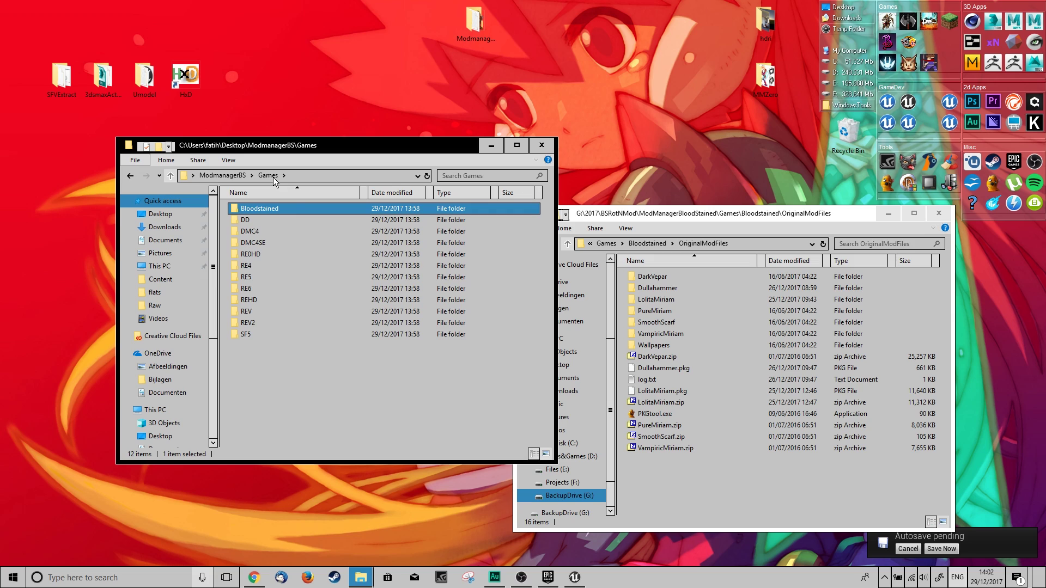
double_click(282, 208)
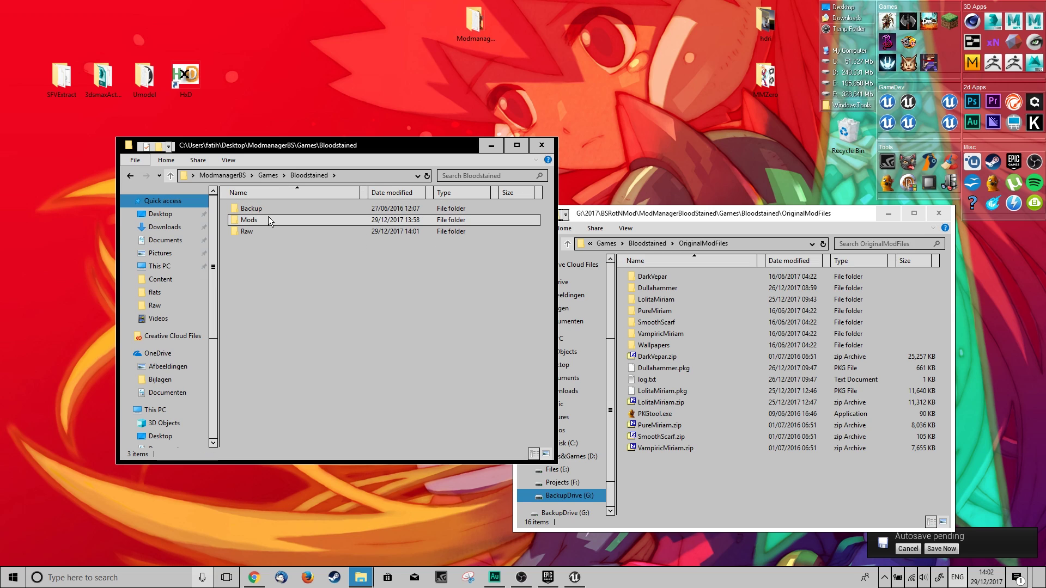
double_click(264, 233)
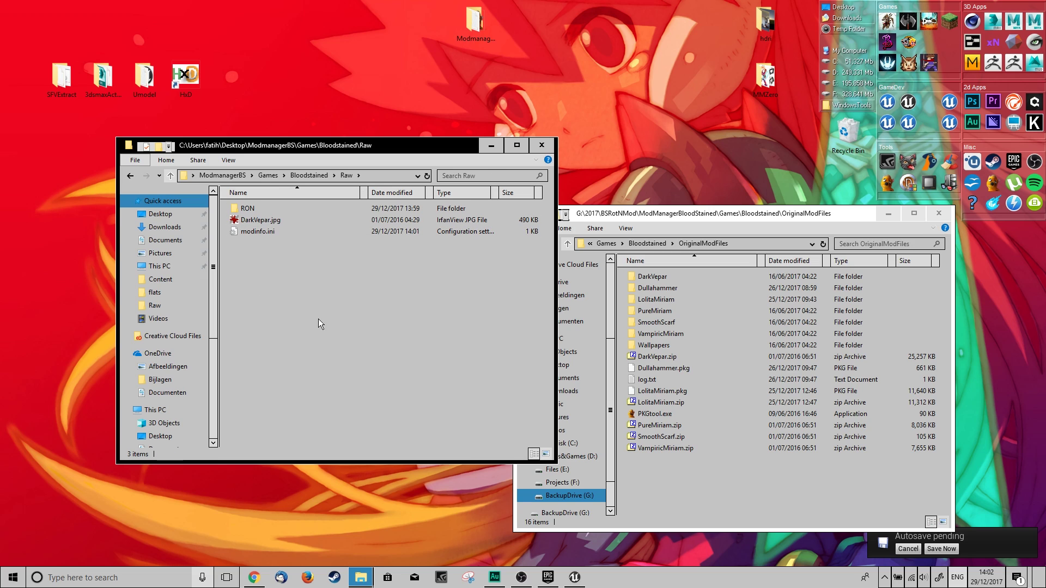
click(309, 176)
double_click(254, 234)
key(BackSpace)
double_click(248, 232)
- Create a folder named BloodyDullahammer in Raw and move RON, DarkVepar.jpg and modinfo.ini into it
right_click(257, 286)
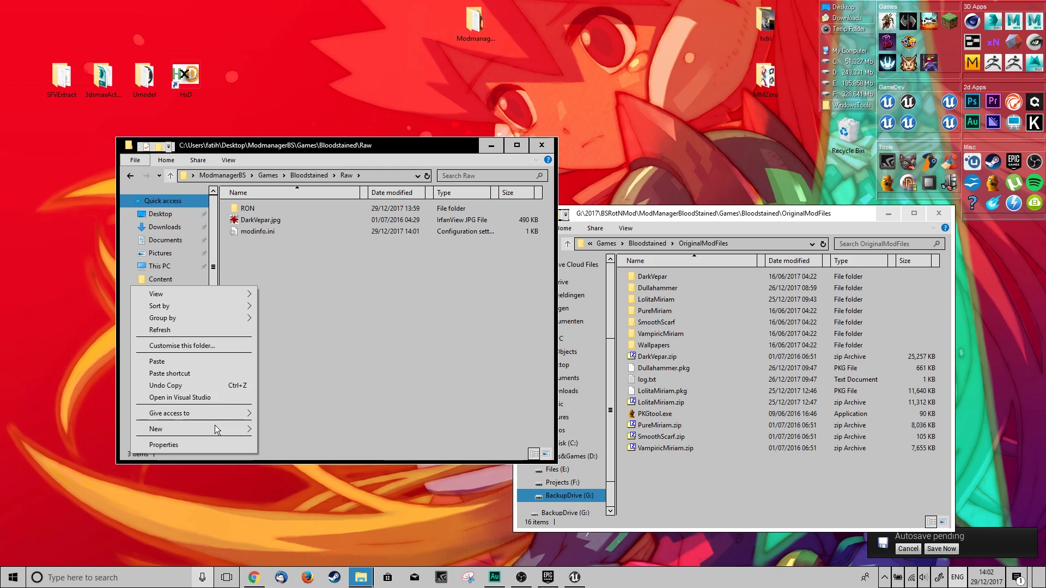
mouse_move(216, 427)
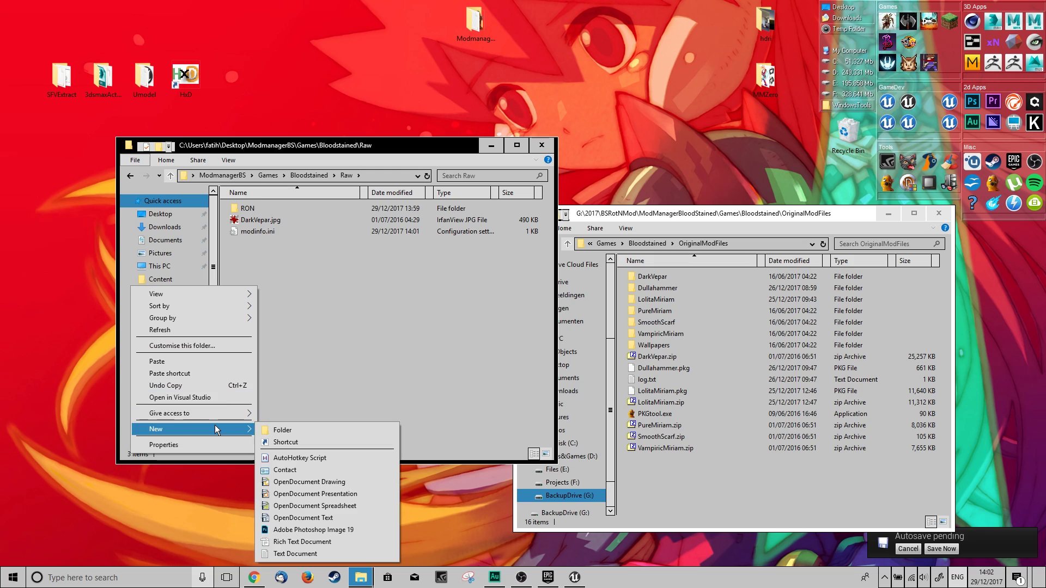
click(281, 429)
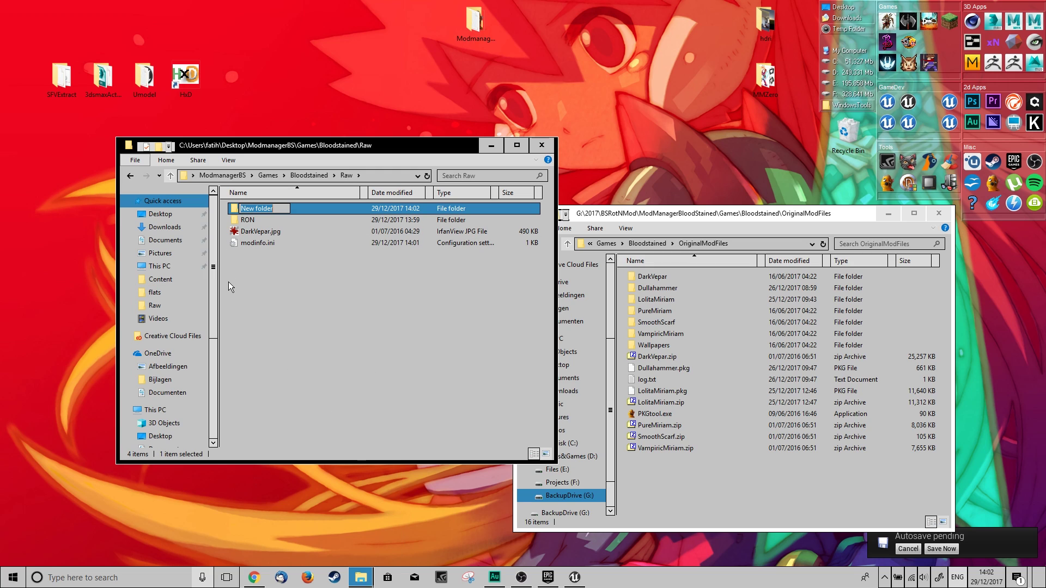
text(Dull)
key(BackSpace)
key(BackSpace)
key(BackSpace)
key(BackSpace)
text(BloodyDullahammer)
key(Return)
drag(293, 259, 261, 207)
right_click(277, 320)
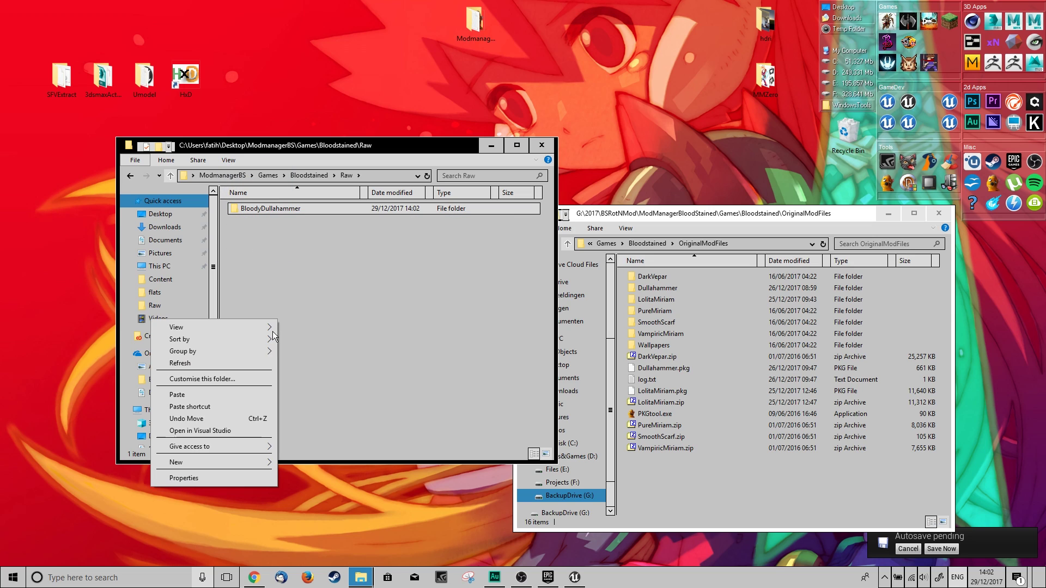
- Paste PKGtool.exe into the Raw folder and run it on the BloodyDullahammer folder to build BloodyDullahammer.pkg
click(230, 395)
mouse_move(250, 212)
mouse_down()
mouse_move(305, 208)
mouse_move(258, 228)
mouse_up()
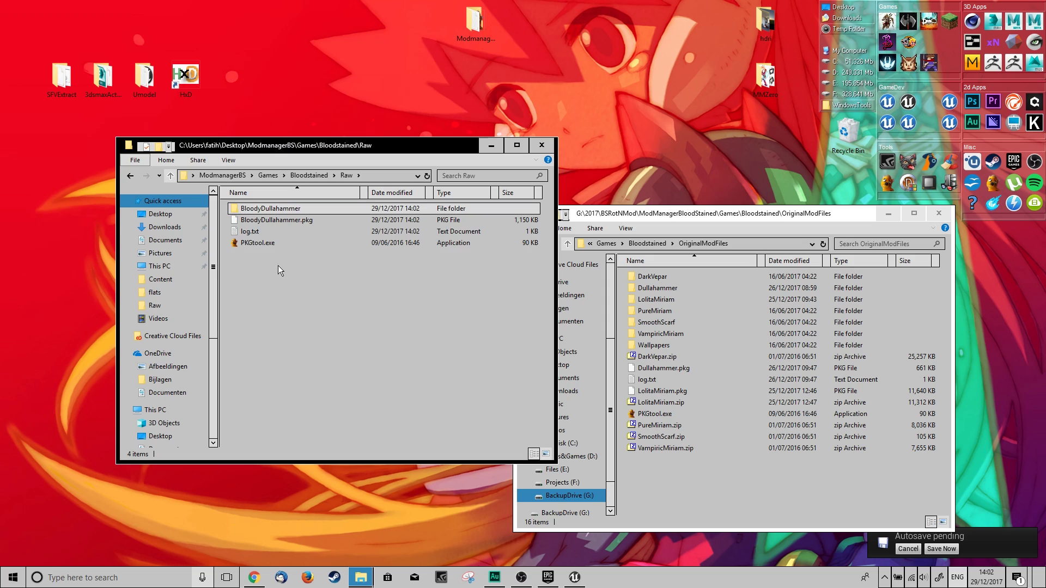
- Copy BloodyDullahammer.pkg from the Raw folder into Bloodstained's Mods folder
click(275, 220)
right_click(293, 220)
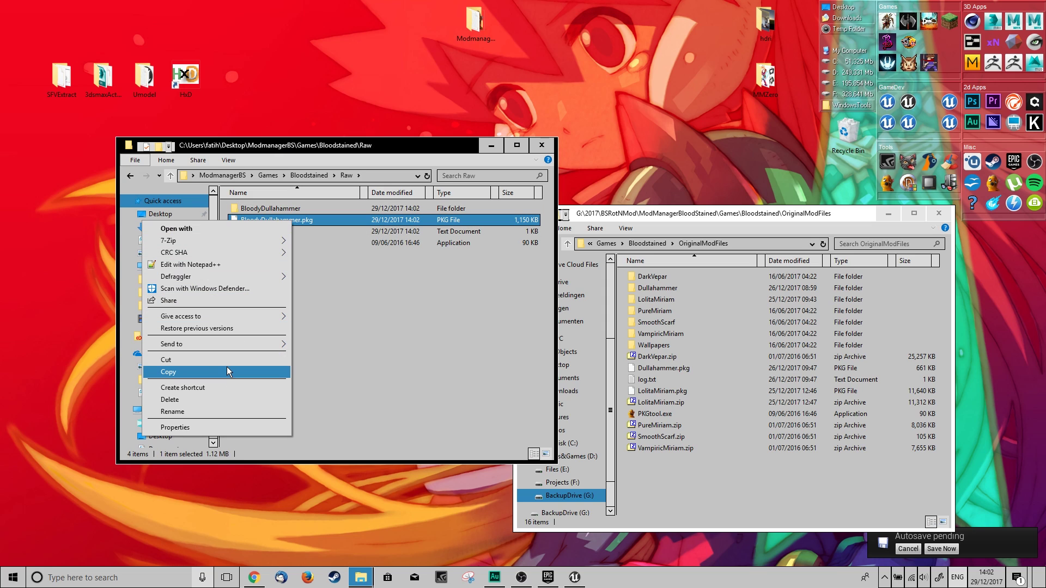
click(246, 374)
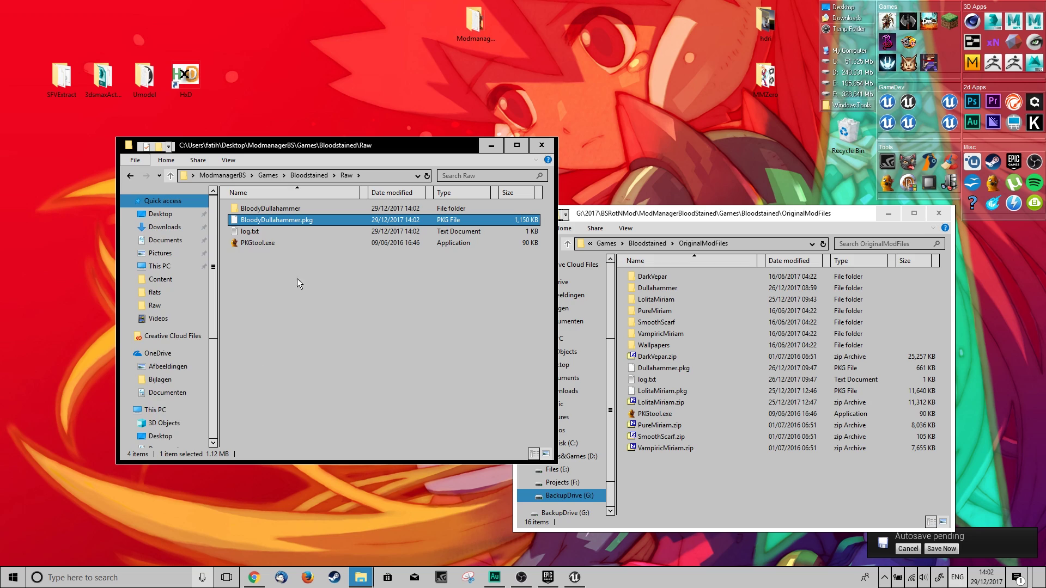
click(303, 174)
double_click(263, 222)
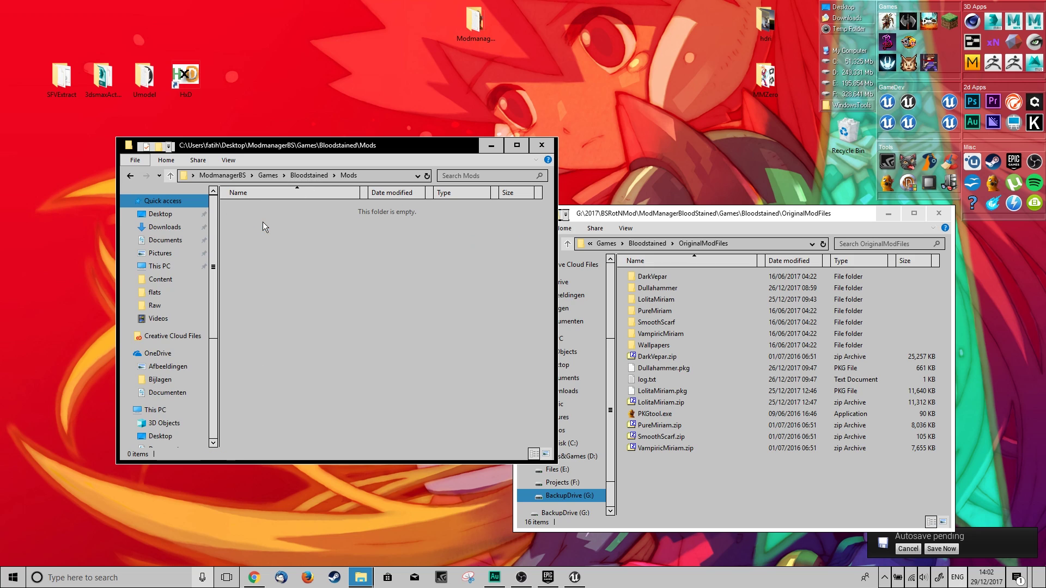
right_click(270, 277)
click(233, 354)
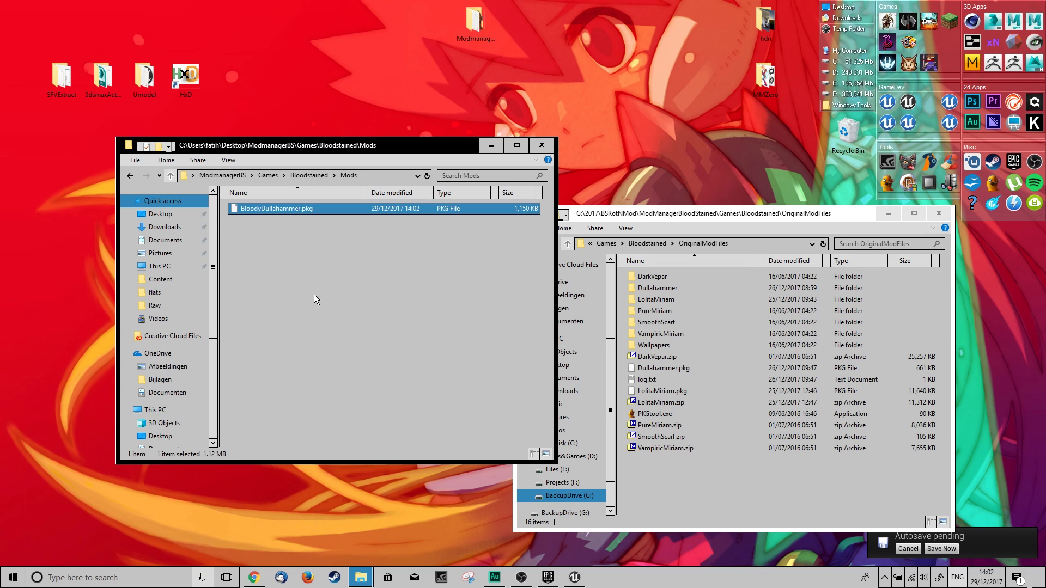
- Launch Modmanager.exe from the ModmanagerBS folder and select Bloodstained as the game
click(309, 175)
click(270, 176)
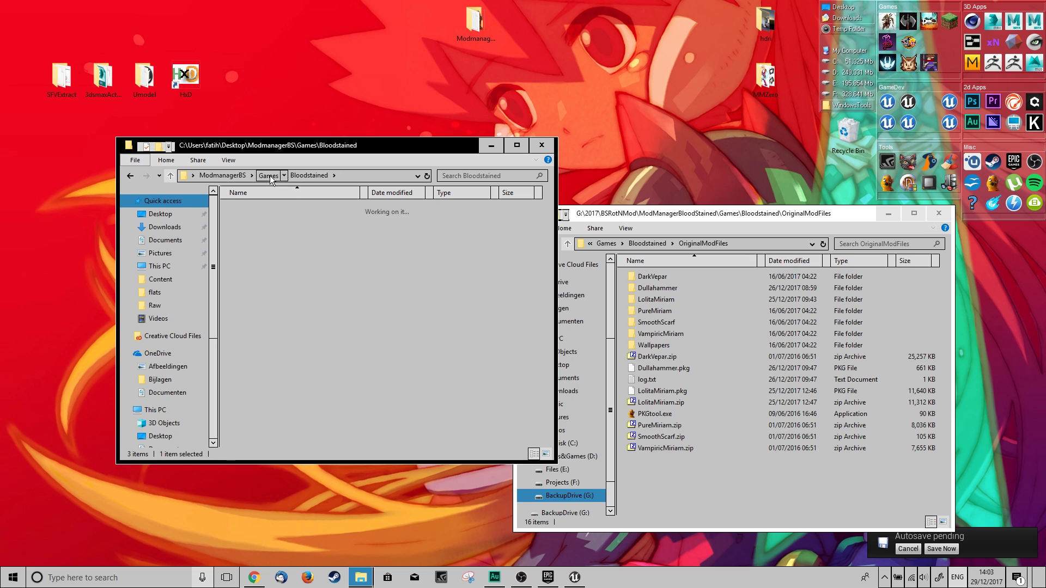
click(237, 175)
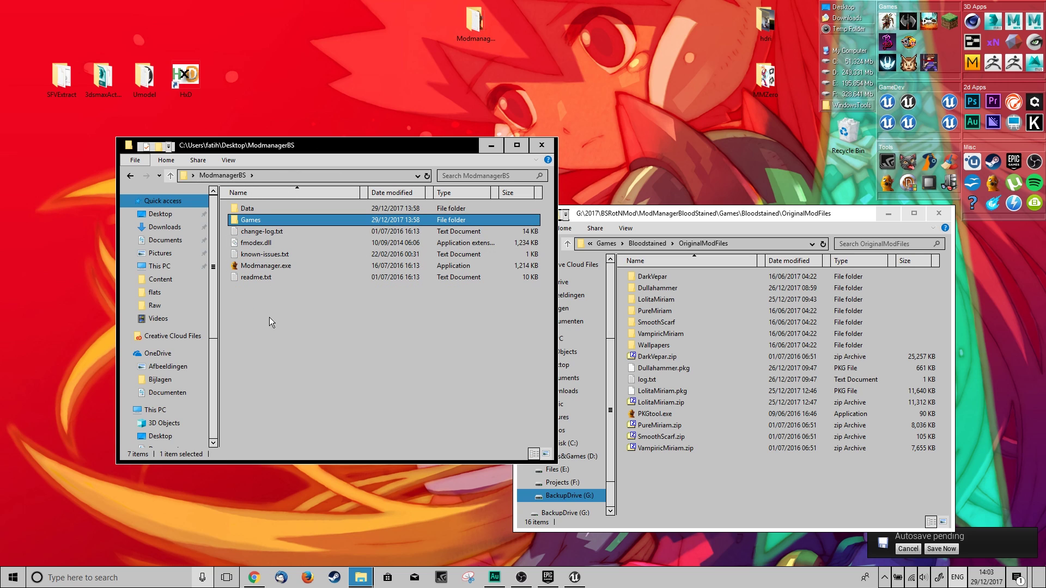
double_click(264, 265)
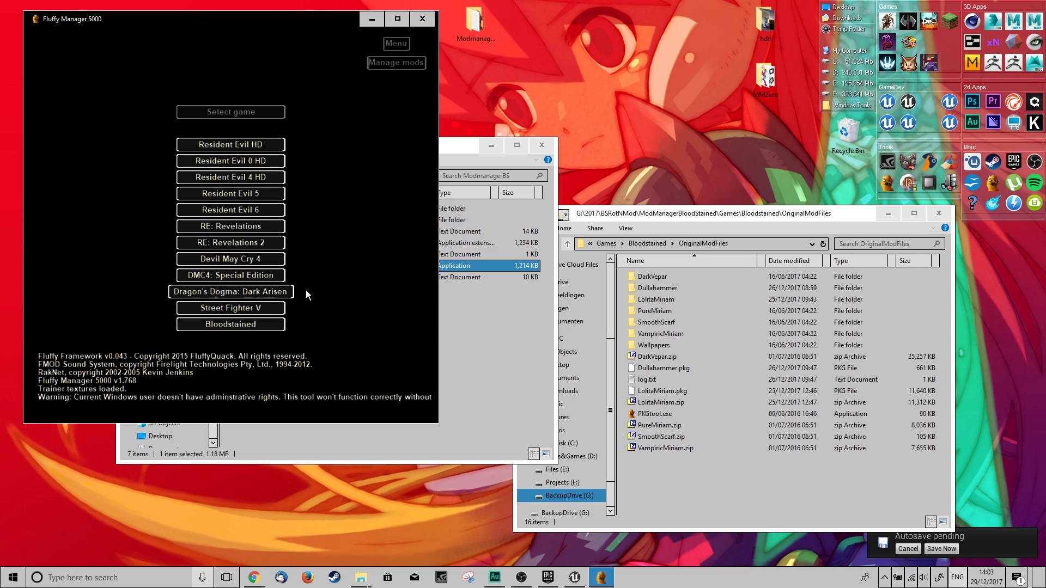
drag(260, 17, 398, 79)
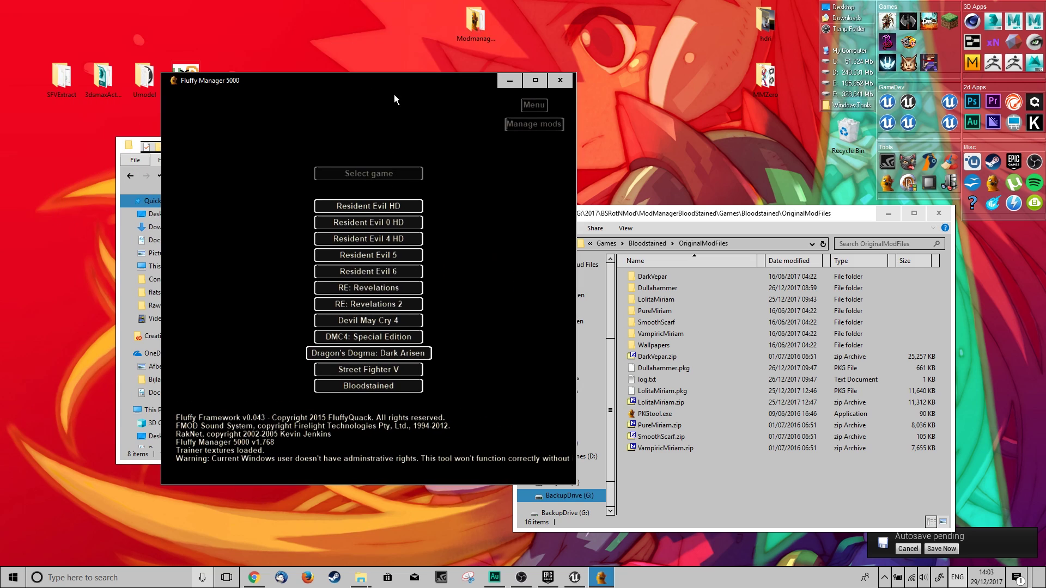
click(368, 387)
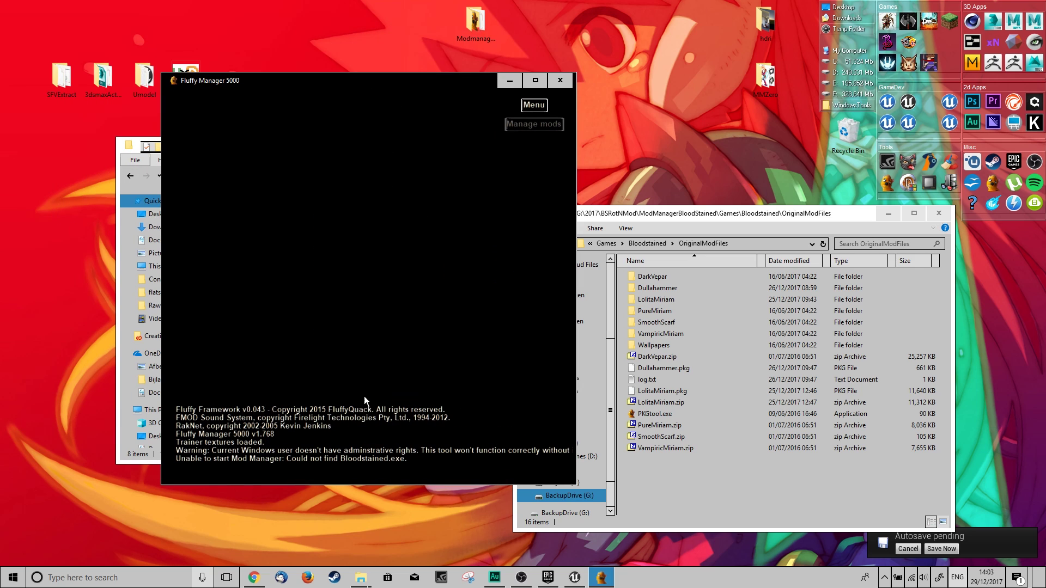
- Open the game info definition for Bloodstained in the mod manager's options
click(531, 110)
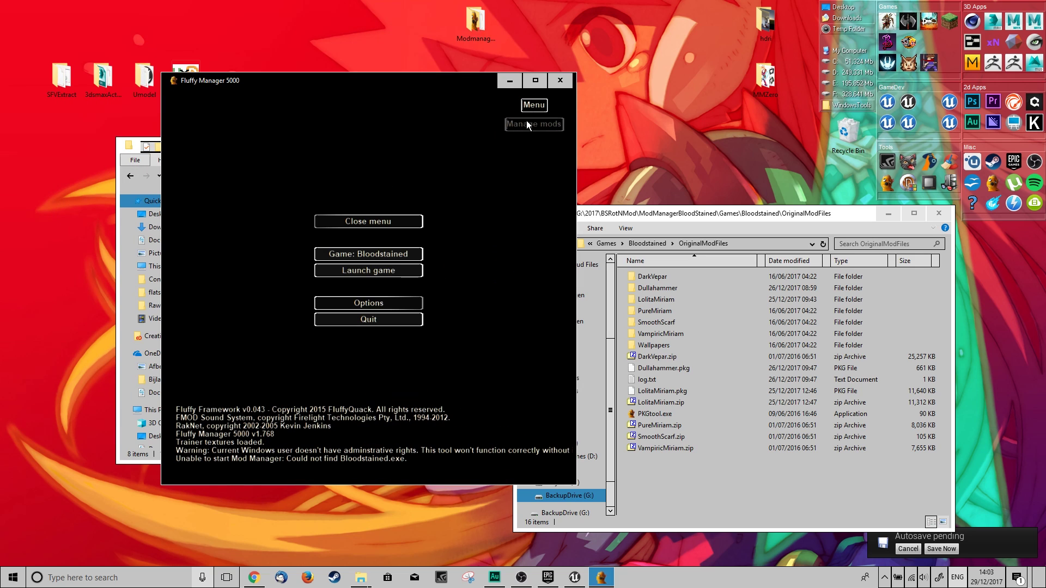
click(369, 304)
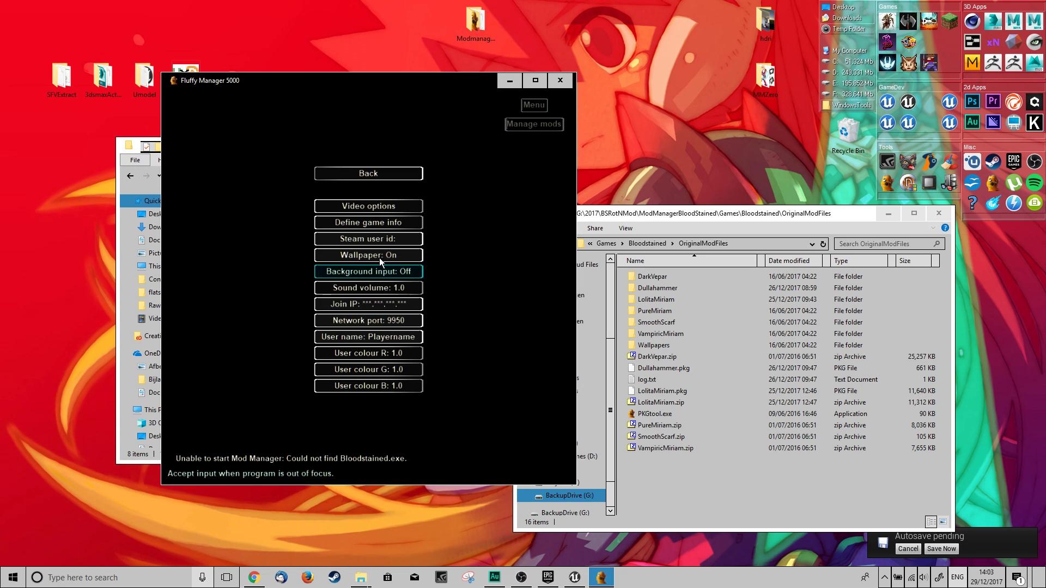
click(390, 224)
click(382, 219)
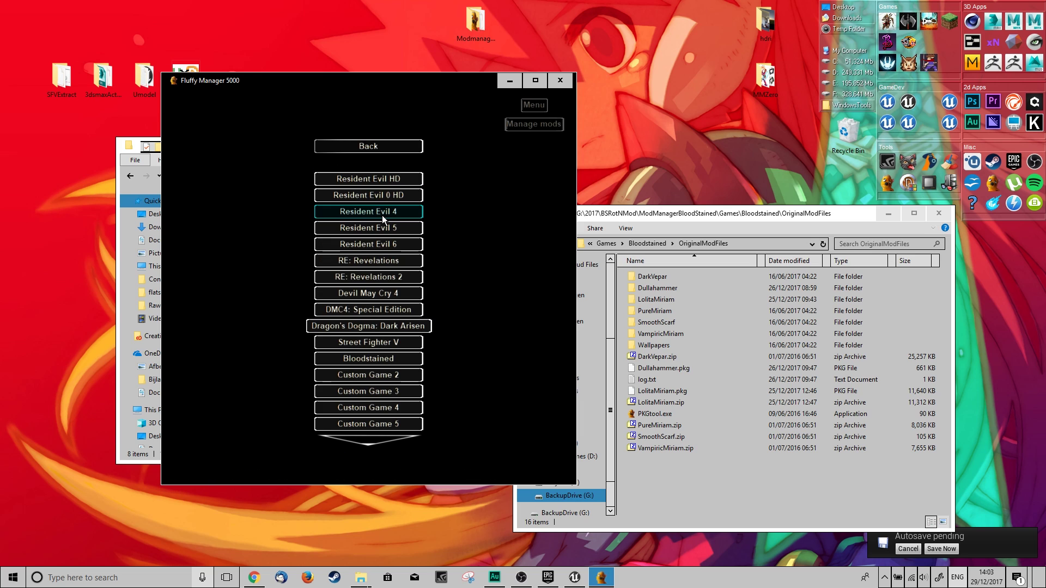
click(381, 360)
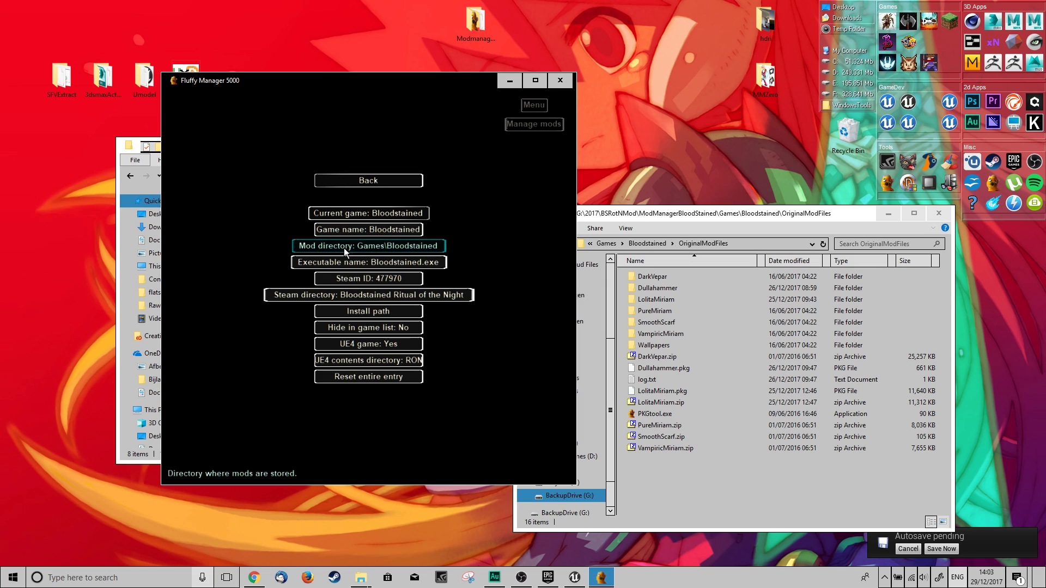
- Examine the mod directory and Steam directory entries of the Bloodstained definition
click(393, 249)
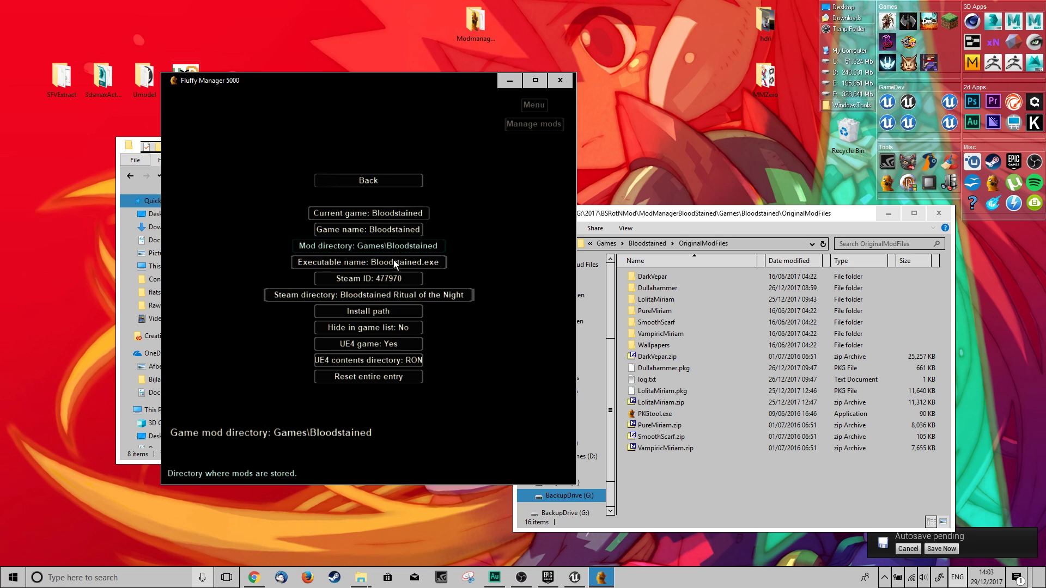
drag(377, 85, 618, 118)
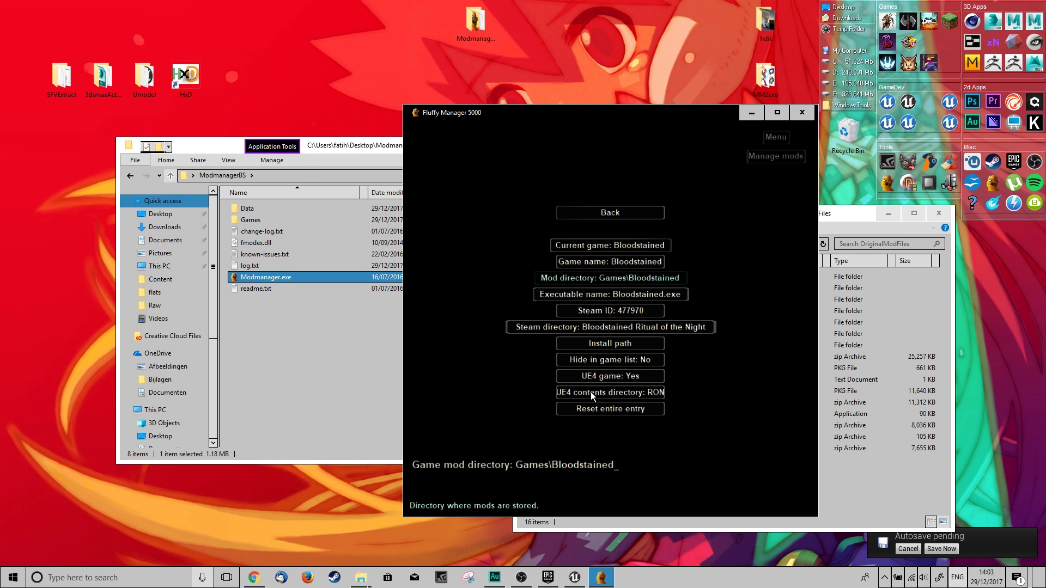
key(Return)
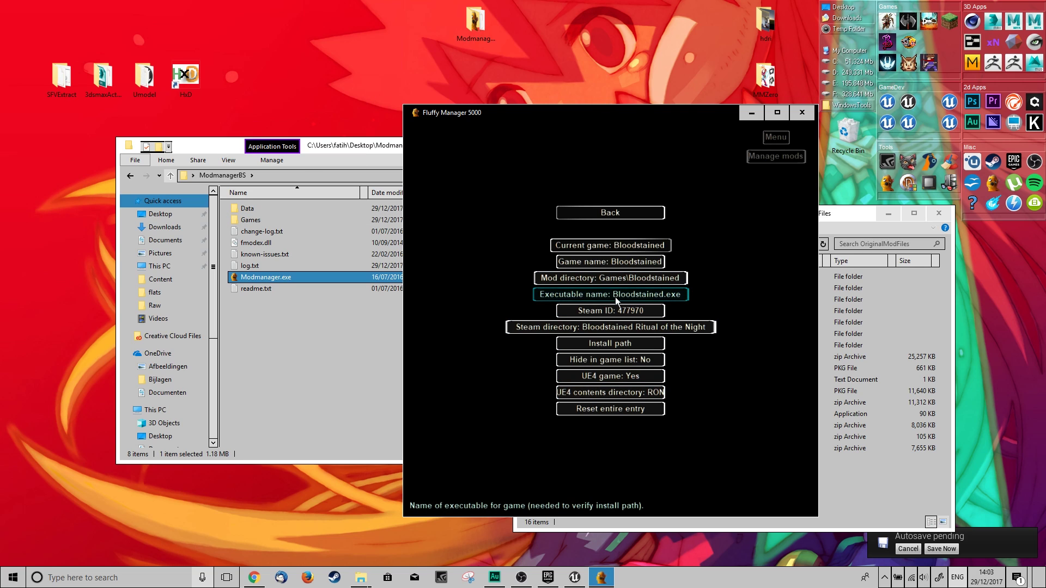
click(594, 327)
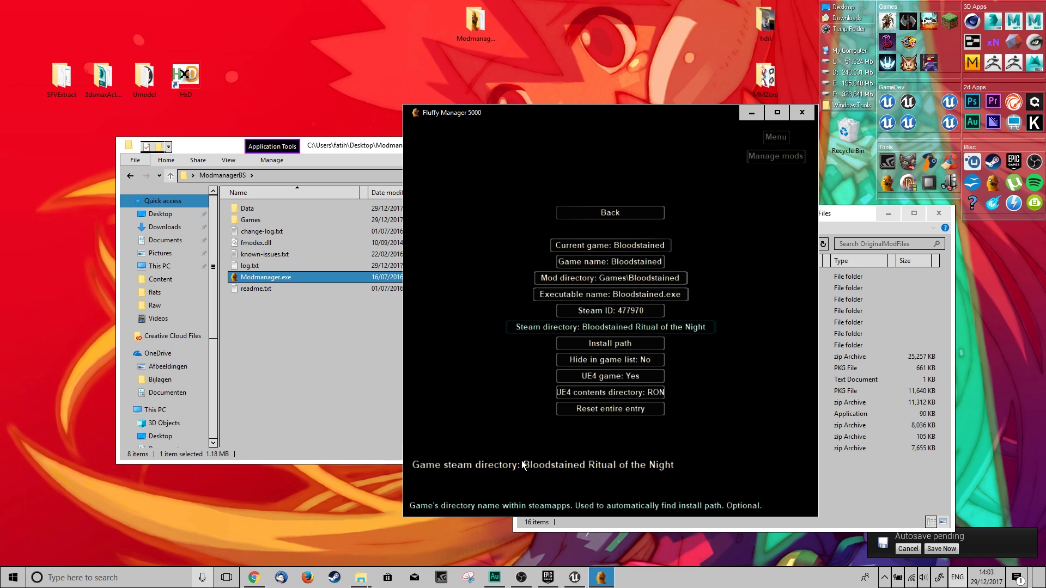
key(Return)
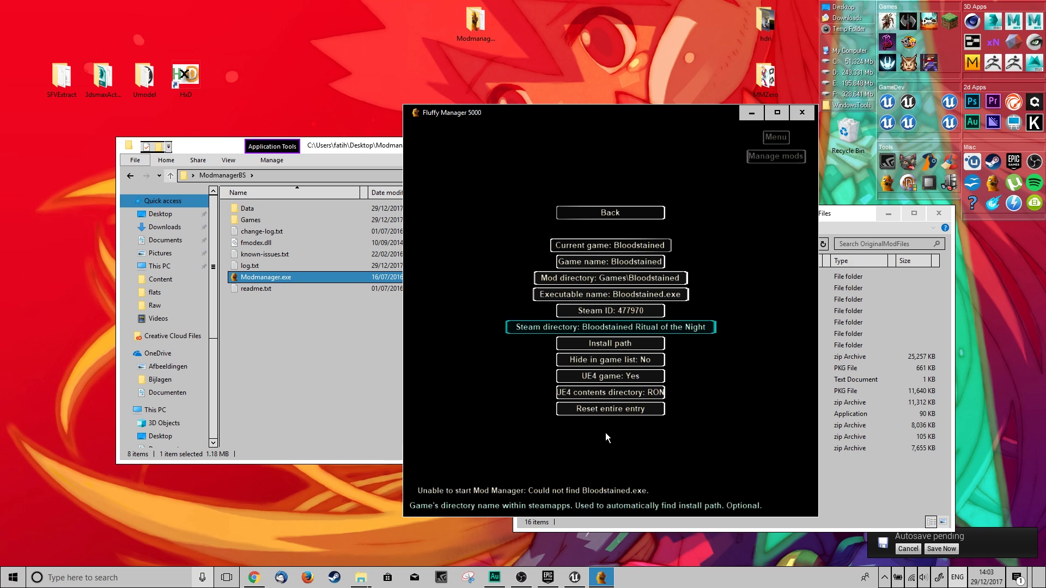
- Open the Steam directory entry for editing and copy the path of the Bloodstained Ritual of the Night folder on drive F
click(623, 329)
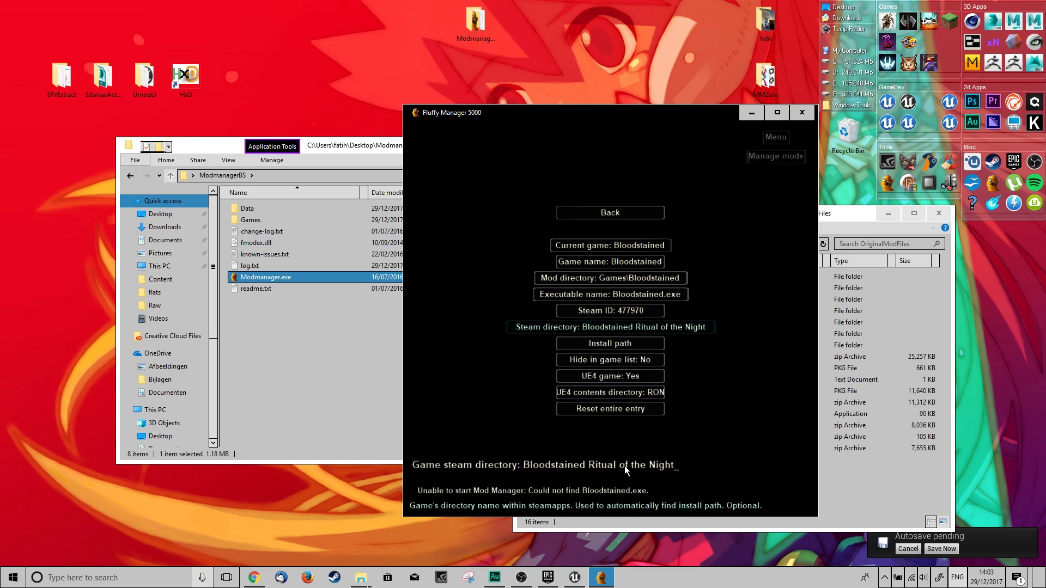
drag(323, 145, 279, 142)
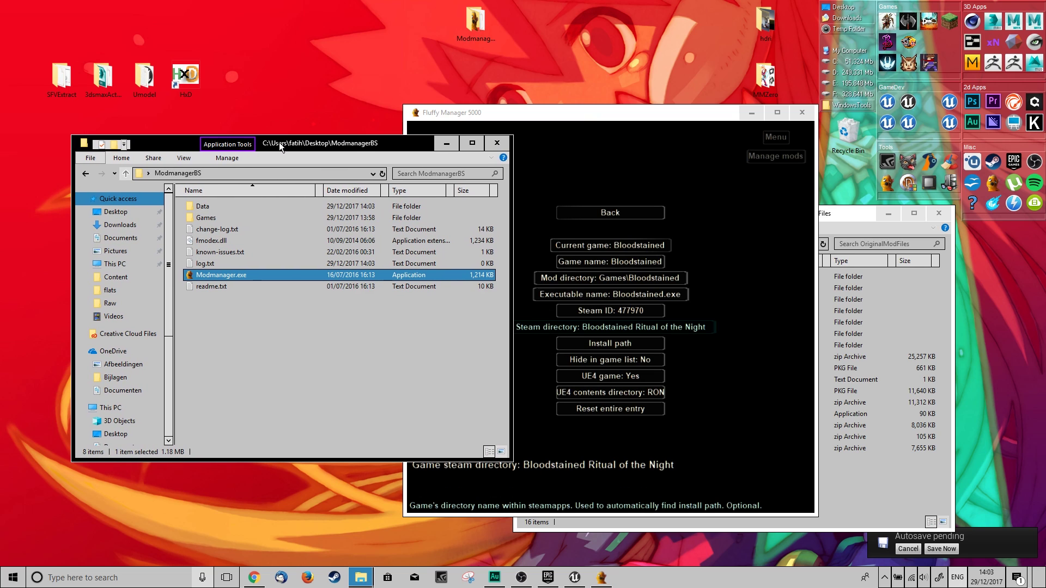
click(126, 175)
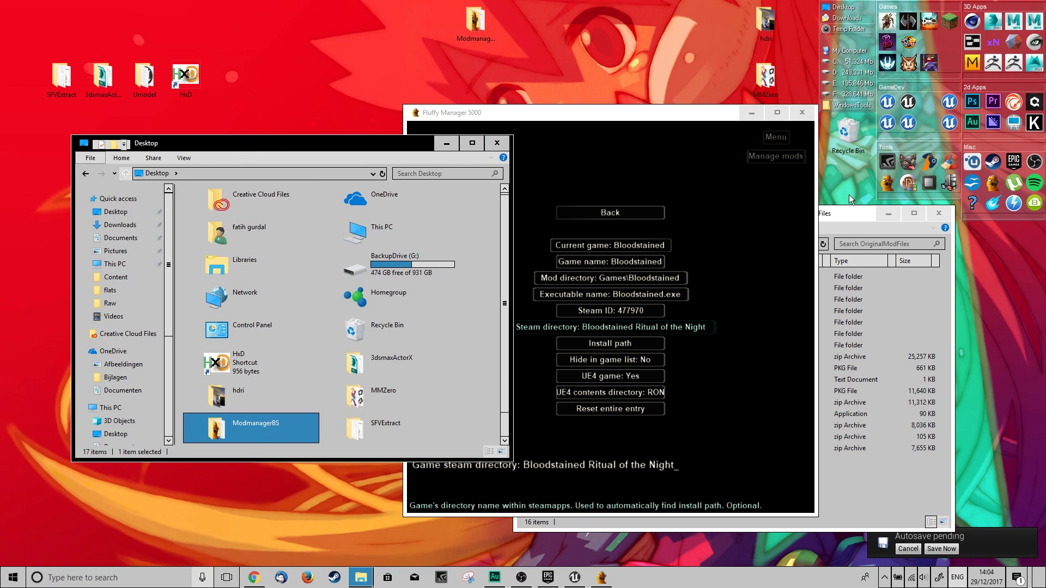
click(828, 214)
click(651, 244)
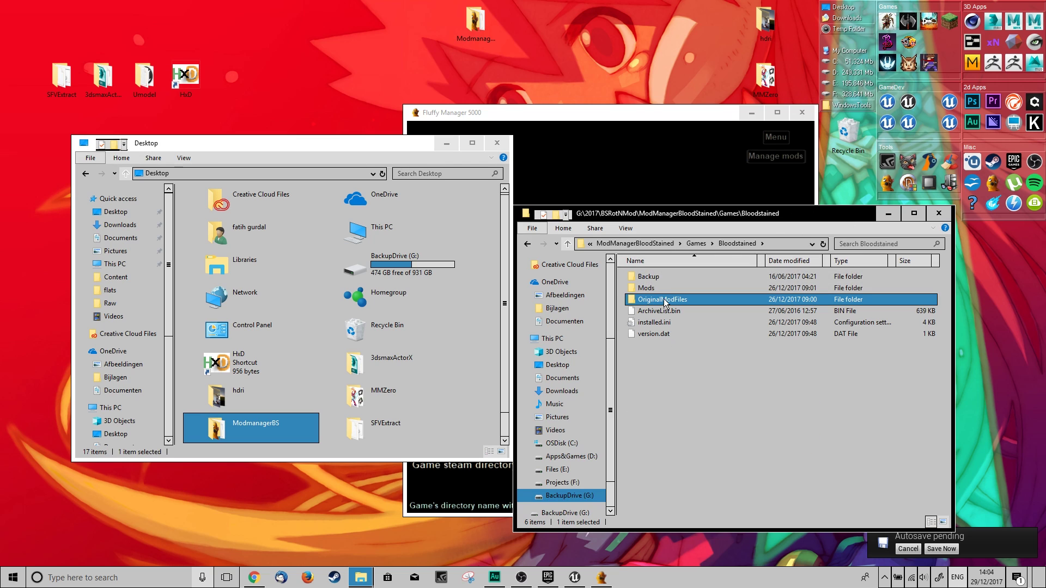
click(653, 242)
click(605, 244)
click(607, 244)
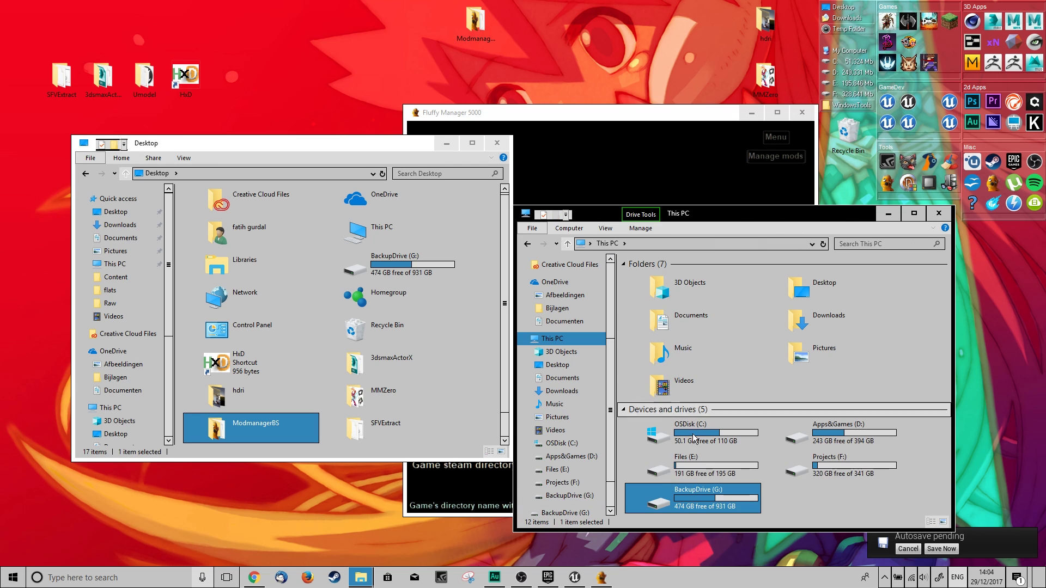
double_click(692, 498)
double_click(662, 277)
click(670, 244)
key(ctrl+c)
right_click(670, 243)
click(595, 285)
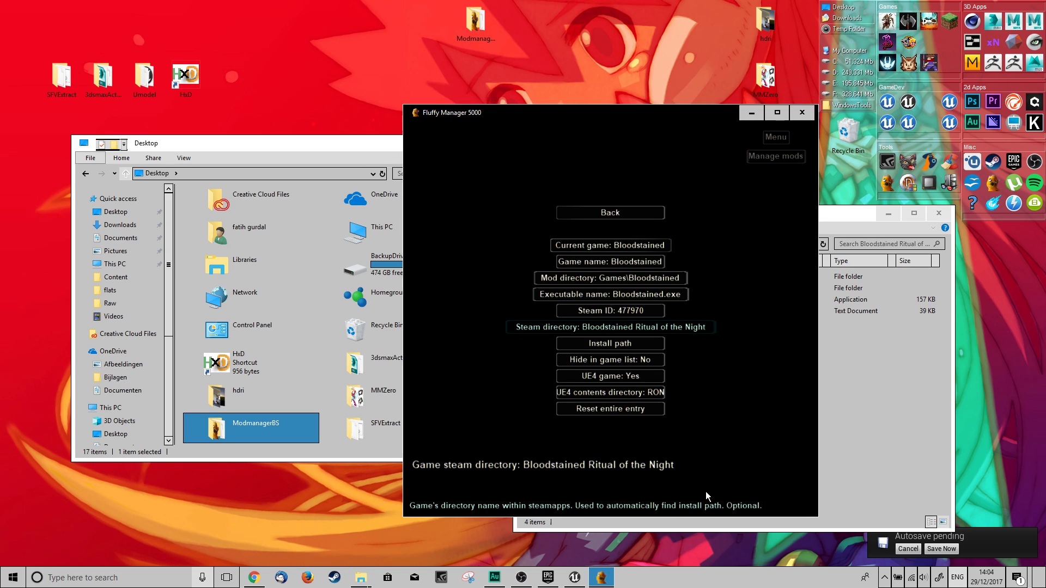
- Set the Steam directory to F:\Bloodstained Ritual of the Night
key(BackSpace)
key(BackSpace)
key(BackSpace)
key(BackSpace)
key(BackSpace)
key(BackSpace)
key(BackSpace)
key(BackSpace)
key(BackSpace)
key(BackSpace)
key(BackSpace)
key(BackSpace)
key(BackSpace)
key(BackSpace)
key(BackSpace)
key(BackSpace)
key(BackSpace)
key(BackSpace)
key(BackSpace)
key(BackSpace)
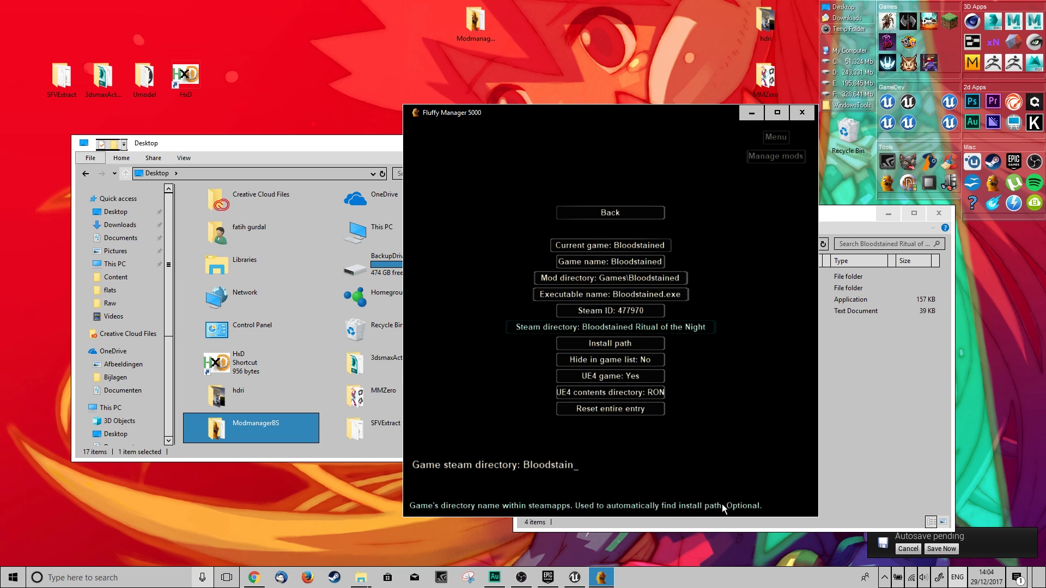
key(ctrl+v)
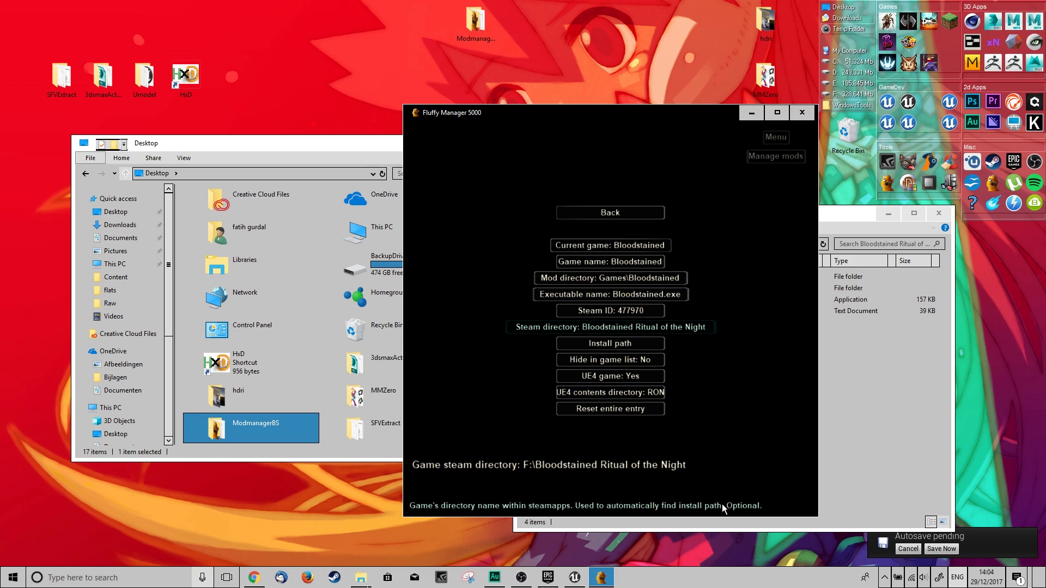
key(Return)
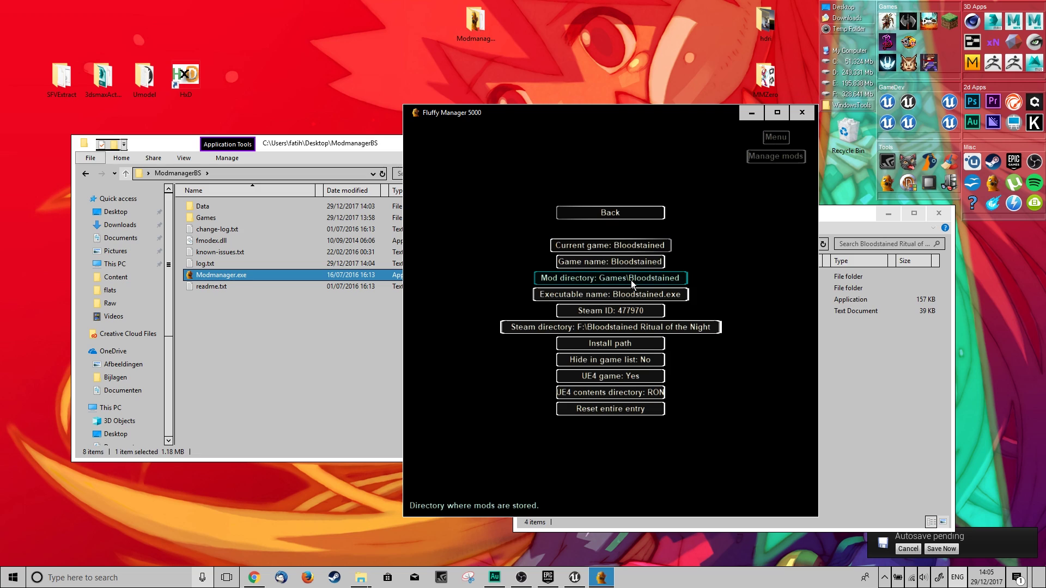
- Copy the ModmanagerBS folder's path and clear the mod directory entry of the Bloodstained definition
click(631, 280)
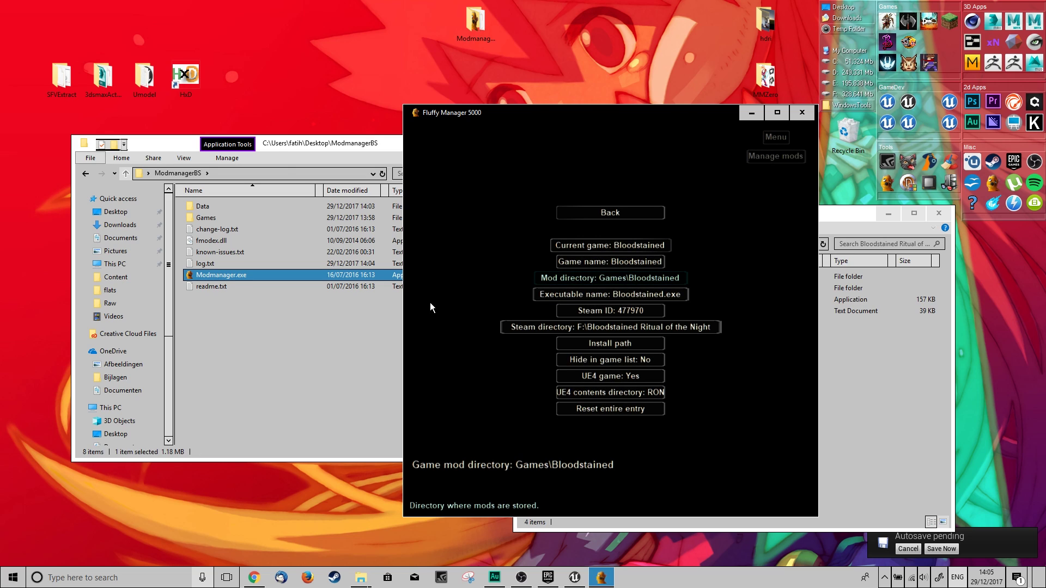
click(308, 149)
click(302, 172)
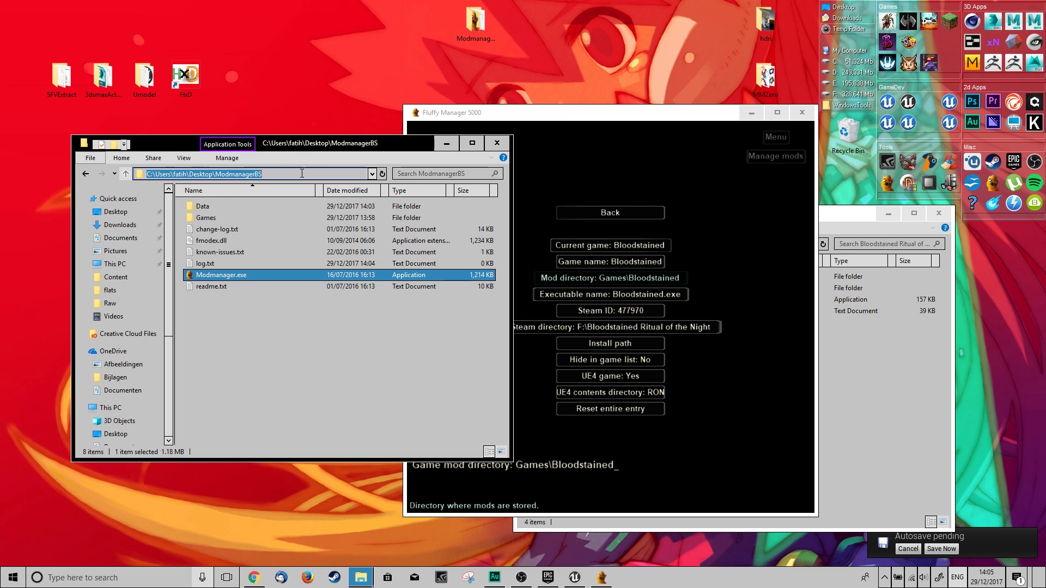
right_click(248, 173)
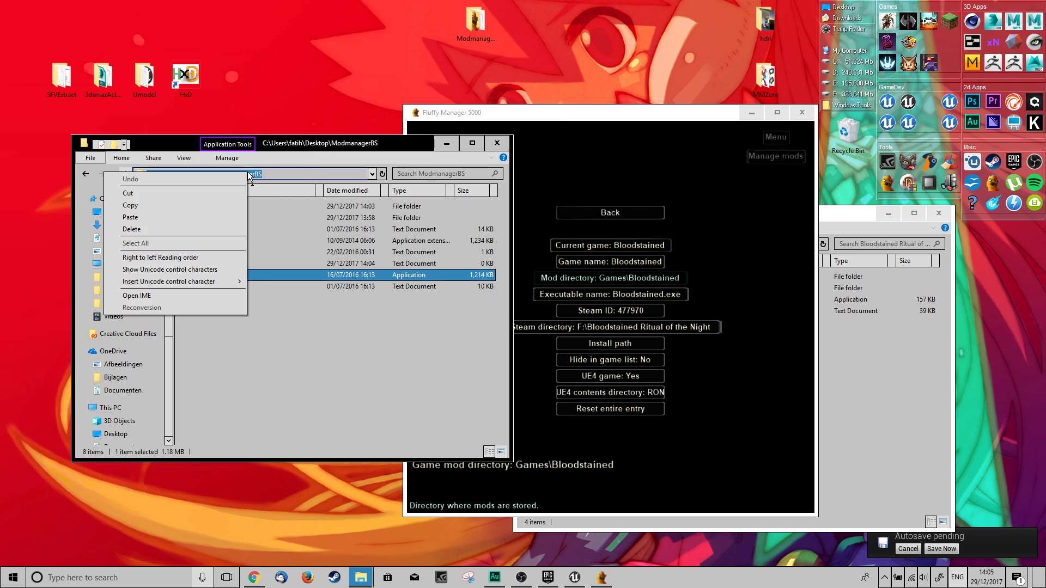
click(226, 206)
click(557, 474)
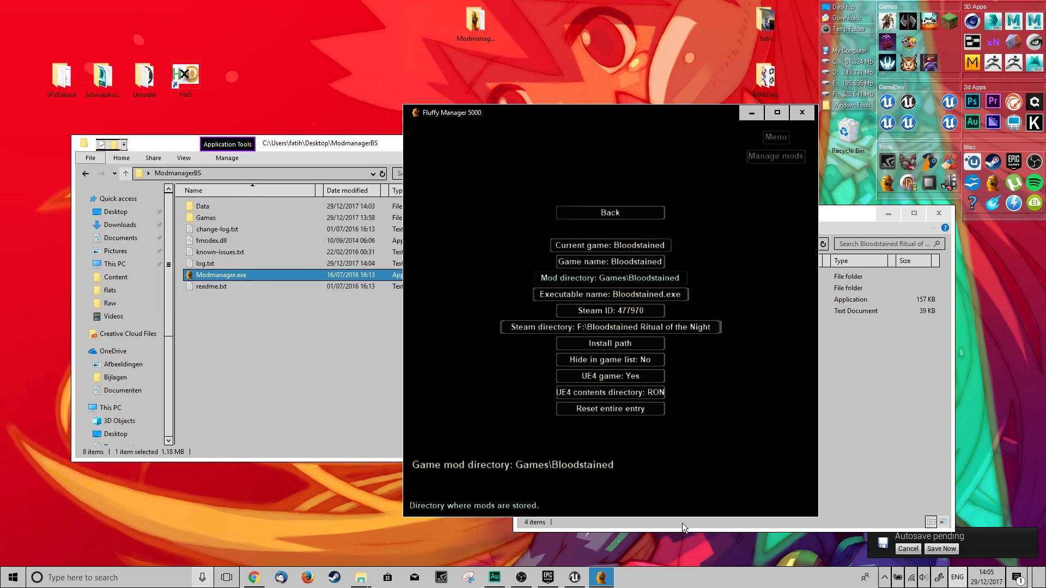
key(BackSpace)
key(BackSpace)
key(BackSpace)
key(BackSpace)
key(BackSpace)
key(BackSpace)
key(BackSpace)
key(BackSpace)
key(BackSpace)
key(BackSpace)
key(BackSpace)
key(BackSpace)
key(BackSpace)
key(BackSpace)
key(BackSpace)
key(BackSpace)
key(BackSpace)
key(BackSpace)
- Set the mod directory of the Bloodstained definition to the full desktop path of the ModmanagerBS\Games\Bloodstained folder
double_click(230, 220)
double_click(229, 208)
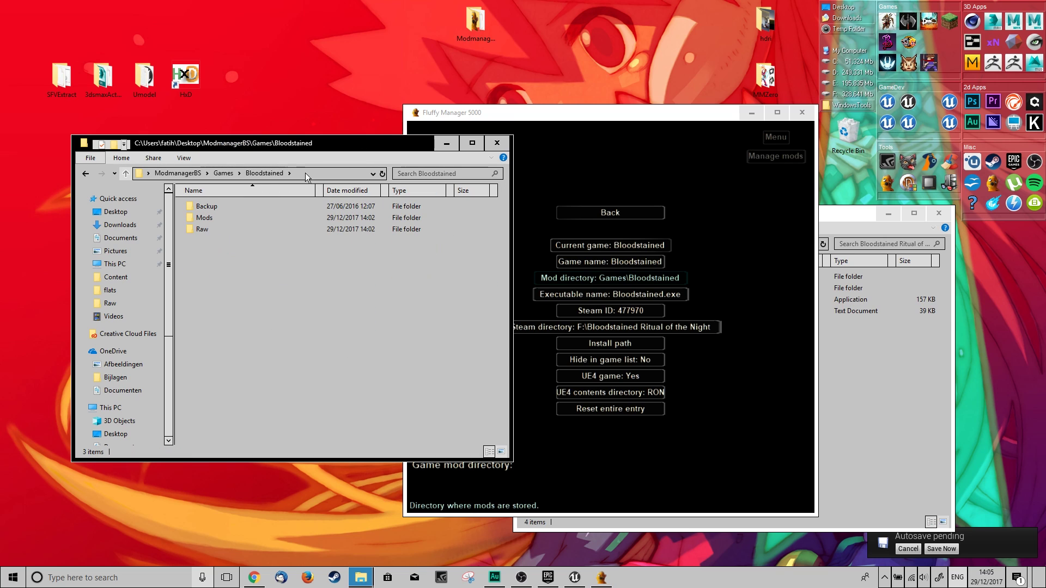
click(305, 173)
right_click(148, 173)
click(244, 205)
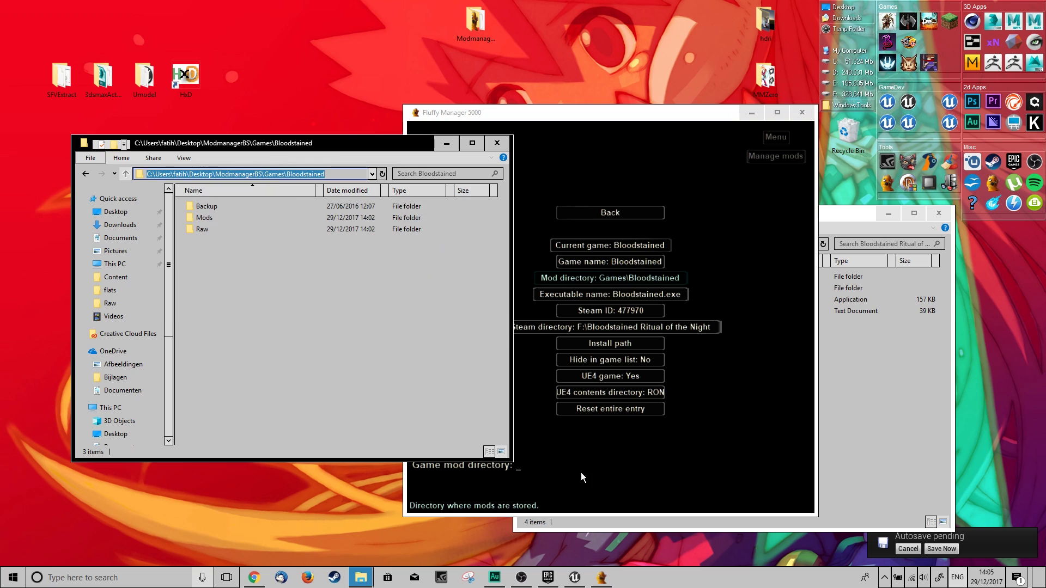
click(578, 473)
key(ctrl+v)
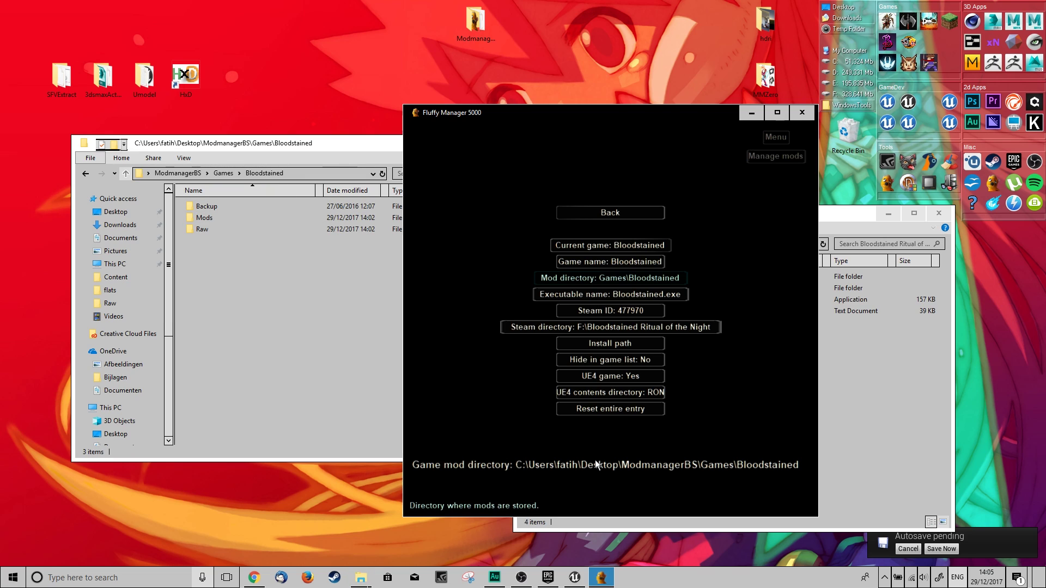
key(Return)
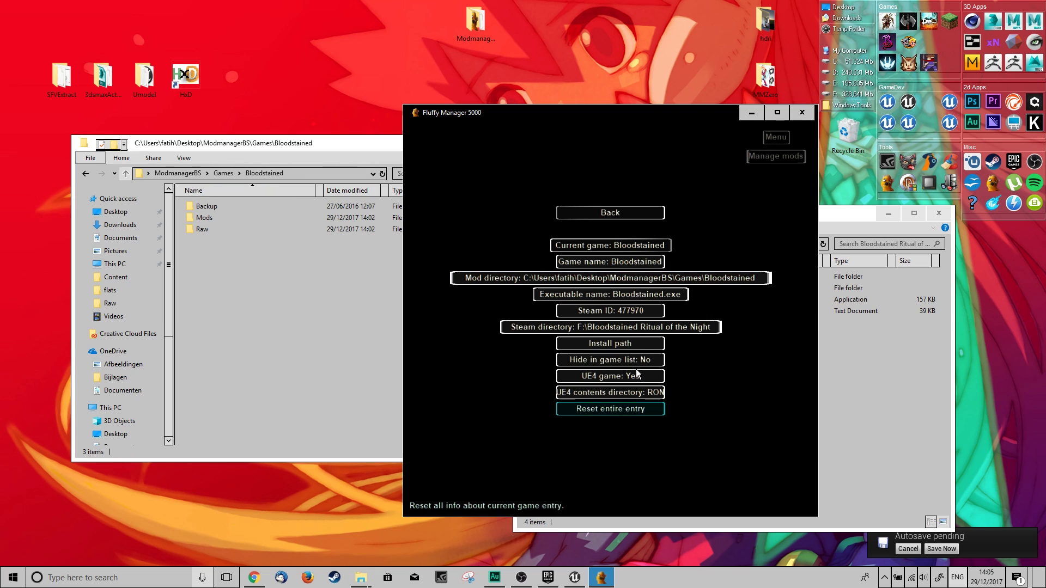
- Open the install path of the Bloodstained definition for editing and clear the existing path
click(620, 342)
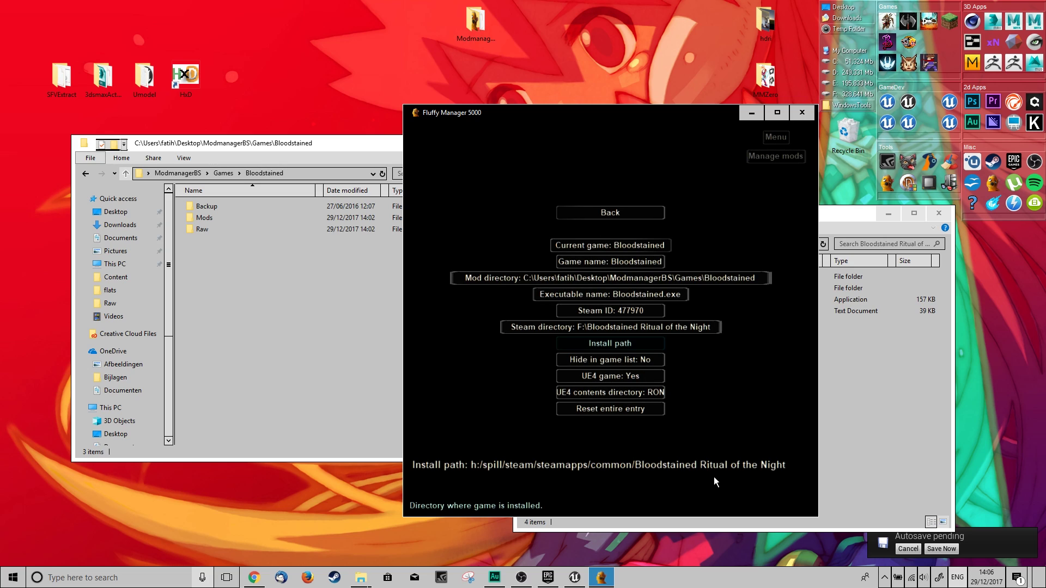
key(BackSpace)
key(BackSpace)
key(BackSpace)
key(BackSpace)
key(BackSpace)
key(BackSpace)
key(BackSpace)
key(BackSpace)
key(BackSpace)
key(BackSpace)
key(BackSpace)
key(BackSpace)
key(BackSpace)
key(BackSpace)
key(BackSpace)
key(BackSpace)
key(BackSpace)
key(BackSpace)
key(BackSpace)
key(BackSpace)
key(BackSpace)
key(BackSpace)
key(BackSpace)
key(BackSpace)
key(BackSpace)
key(BackSpace)
key(BackSpace)
key(BackSpace)
key(BackSpace)
key(BackSpace)
key(BackSpace)
key(BackSpace)
key(BackSpace)
key(BackSpace)
key(BackSpace)
key(BackSpace)
key(BackSpace)
key(BackSpace)
key(BackSpace)
key(BackSpace)
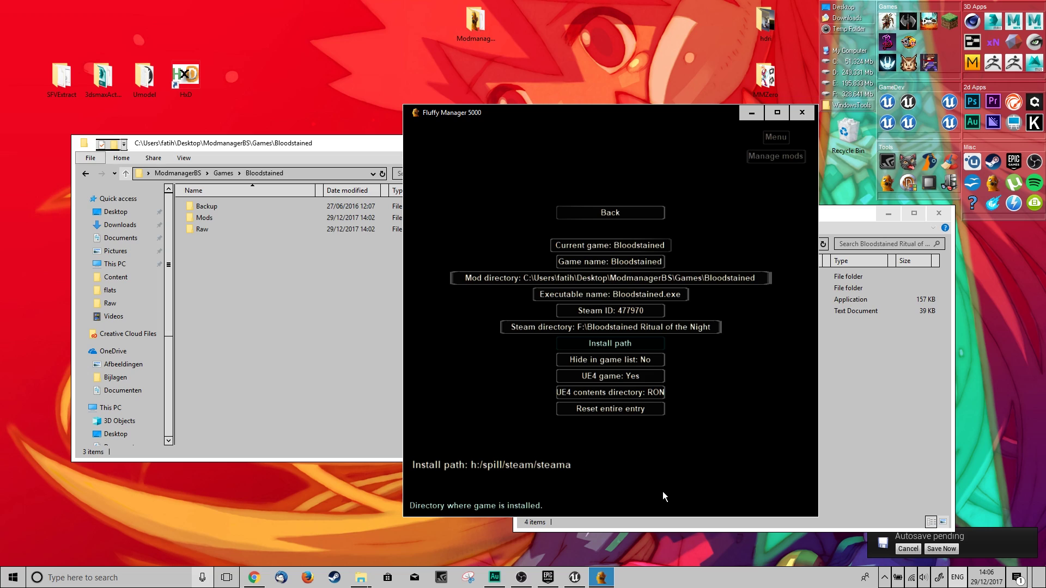
- Enter F:\Bloodstained as the start of the install path and copy the rest of the game folder's name from its path
text(F:)
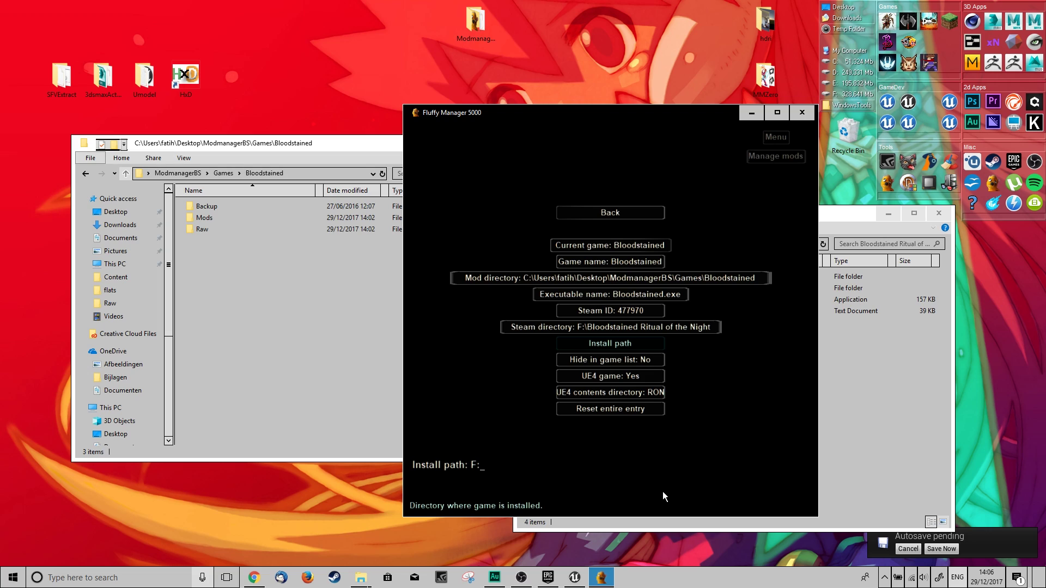
text(Bloodstained)
drag(647, 109, 394, 109)
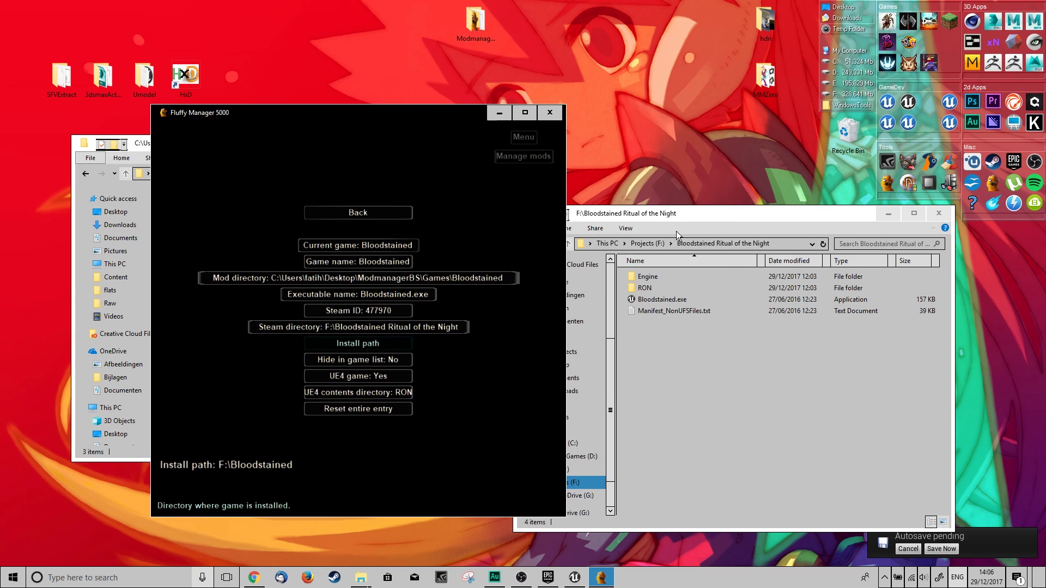
click(788, 239)
click(764, 246)
drag(634, 245, 723, 243)
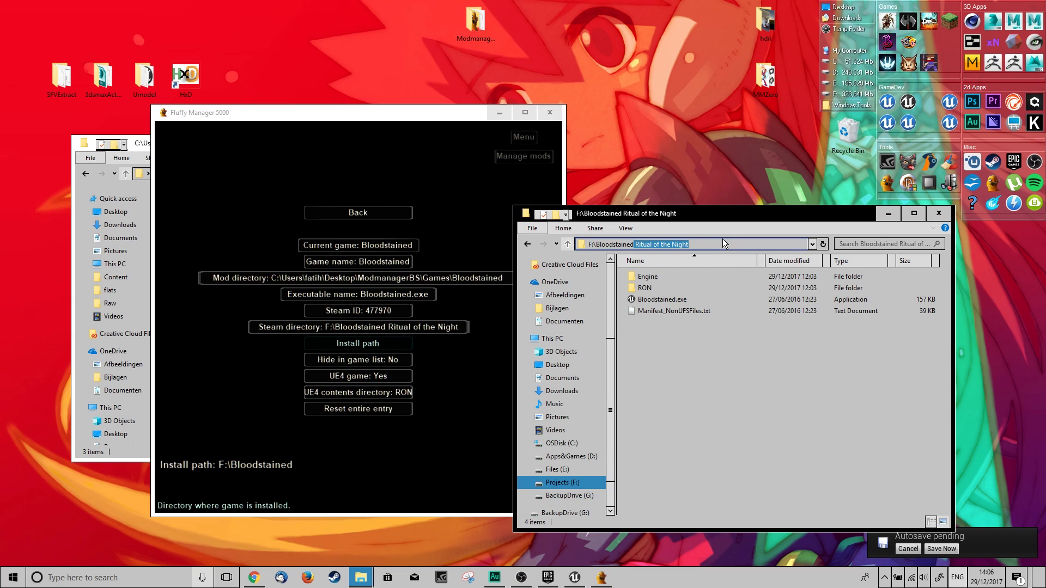
- Complete the install path as F:\Bloodstained Ritual of the Night and apply it
click(326, 465)
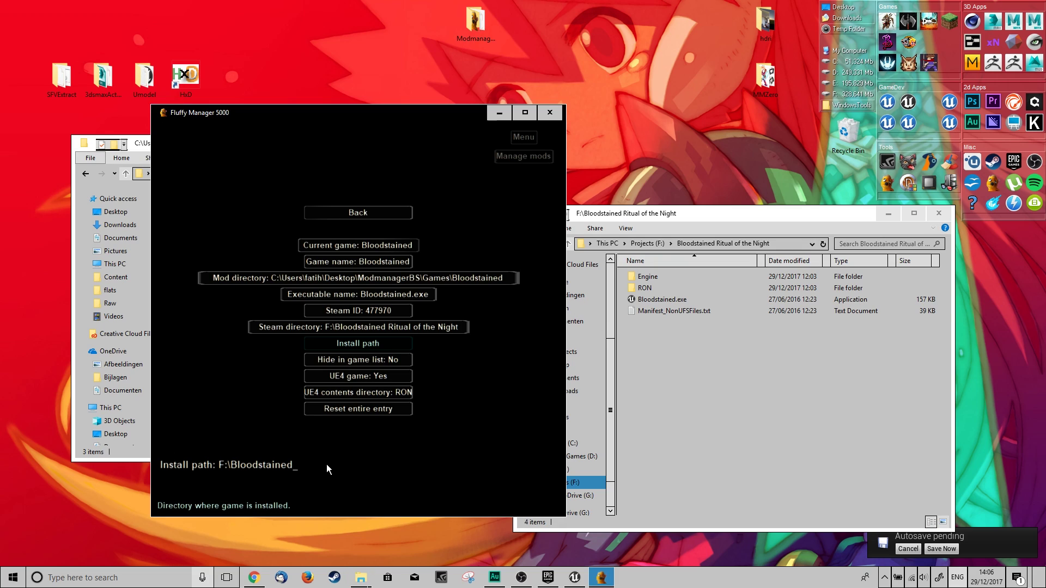
key(ctrl+v)
key(BackSpace)
key(BackSpace)
key(BackSpace)
key(BackSpace)
key(BackSpace)
key(BackSpace)
key(BackSpace)
key(BackSpace)
key(BackSpace)
key(BackSpace)
key(BackSpace)
key(BackSpace)
key(BackSpace)
key(BackSpace)
key(BackSpace)
key(BackSpace)
key(BackSpace)
key(BackSpace)
key(BackSpace)
key(BackSpace)
key(ctrl+v)
key(Return)
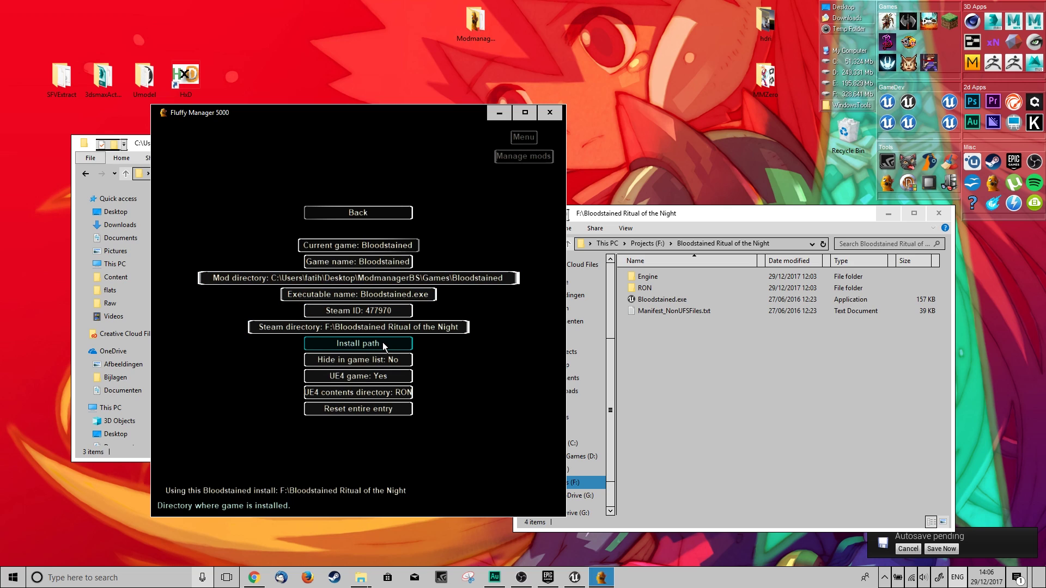
- Leave the game definition settings and open the full mod list for Bloodstained
click(378, 214)
click(377, 205)
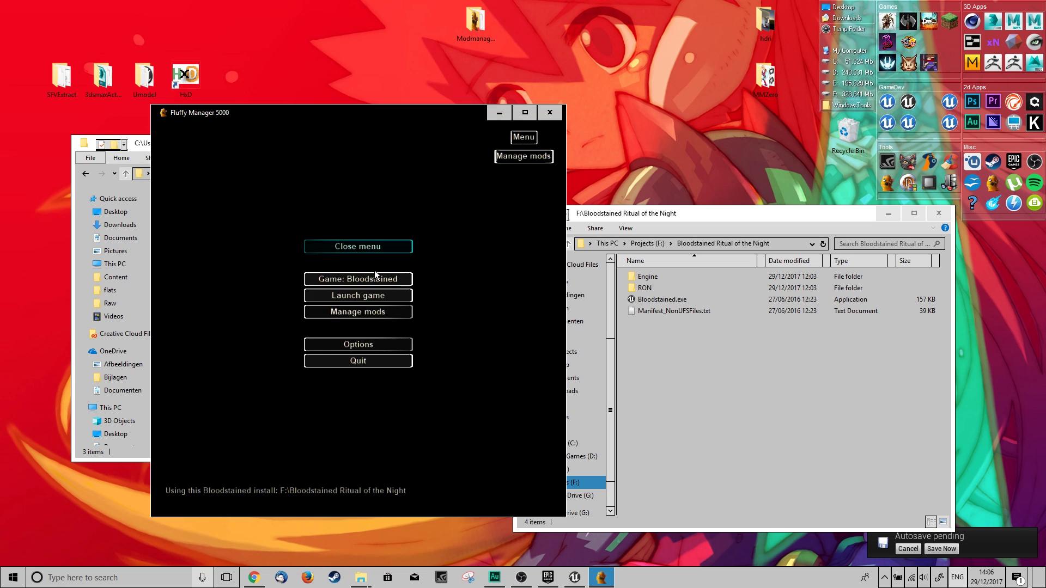
click(374, 314)
drag(441, 113, 456, 87)
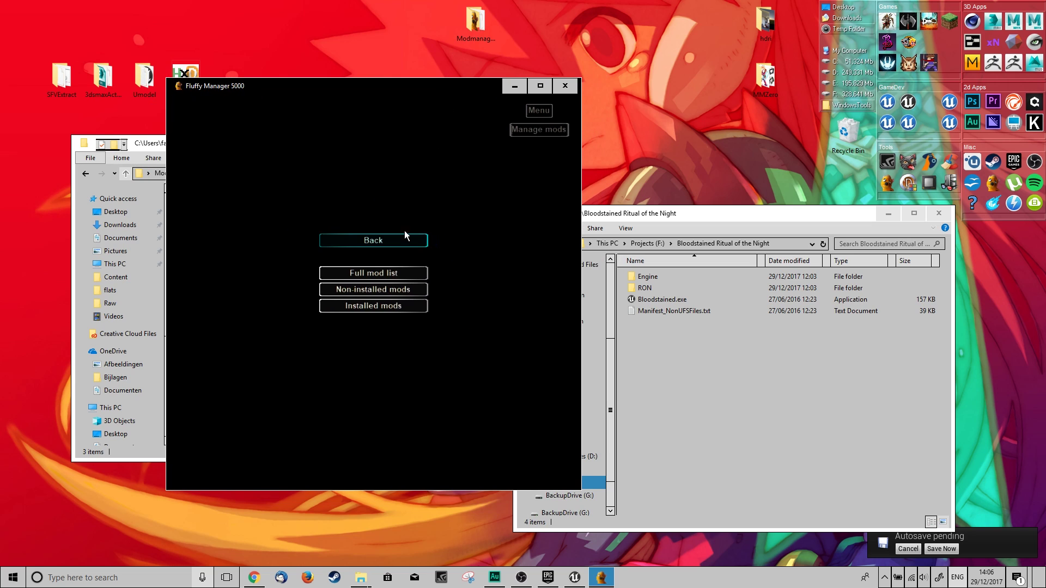
click(378, 272)
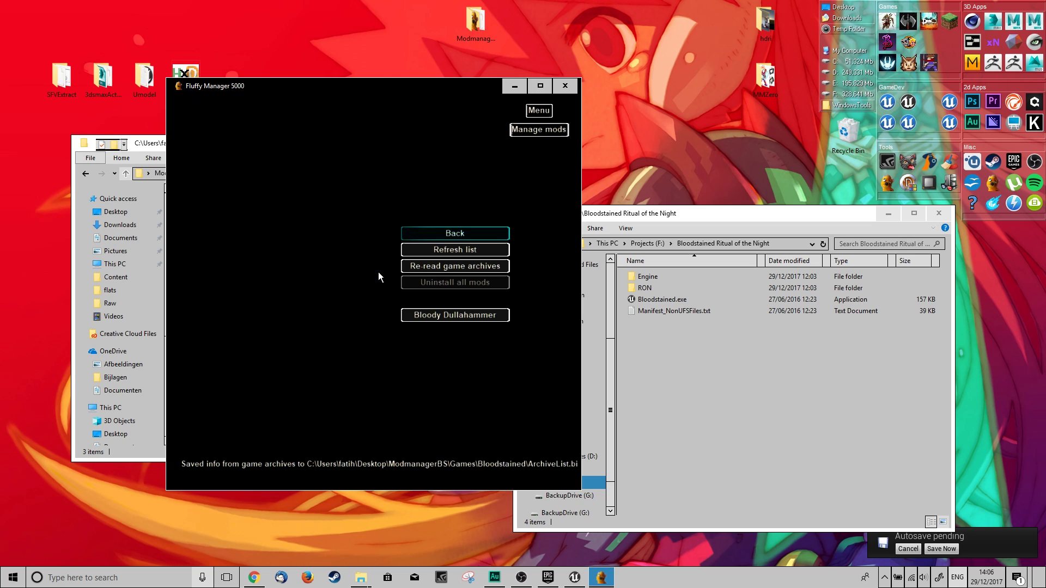
- Refresh the list of mods and re-read the game archives
click(455, 250)
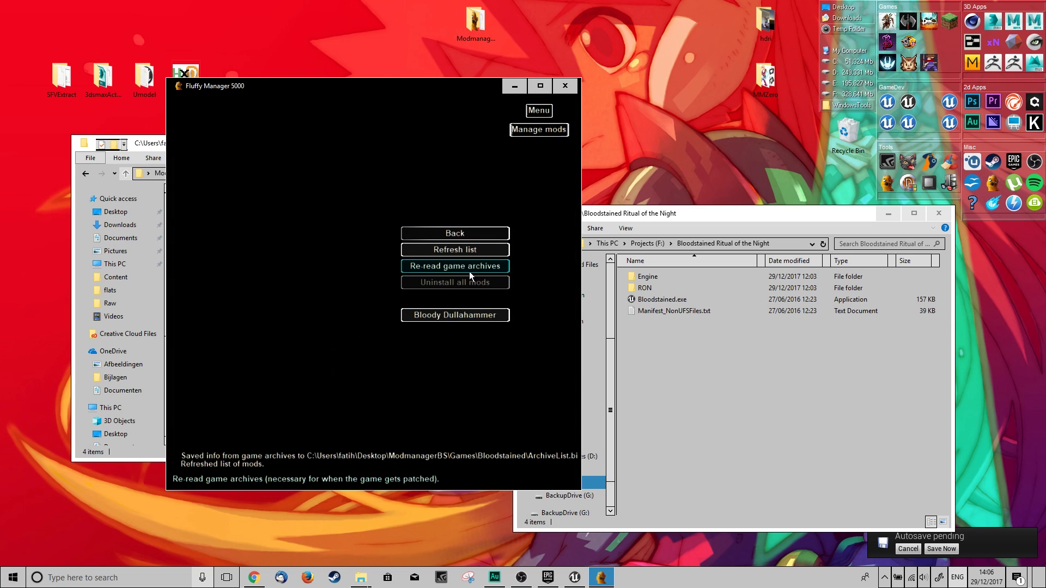
click(448, 263)
mouse_move(455, 315)
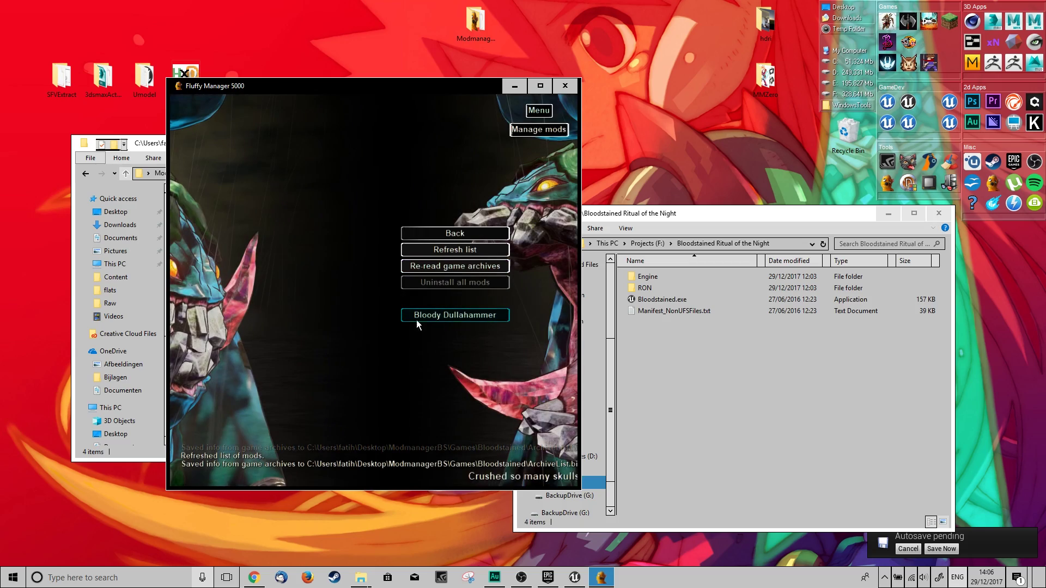
- Switch the mod manager to full screen and install the Bloody Dullahammer mod
key(ctrl+Return)
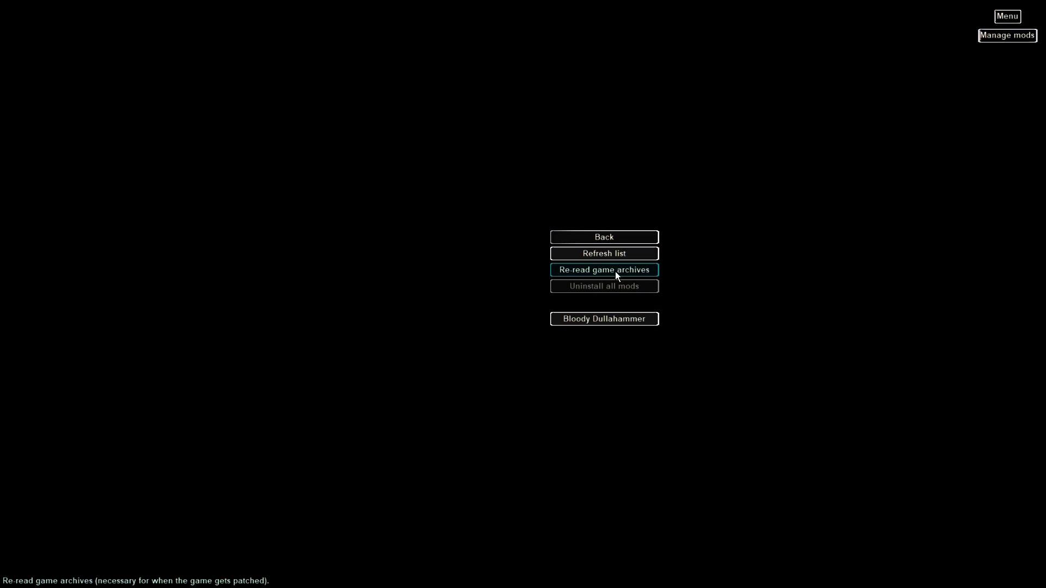
click(585, 257)
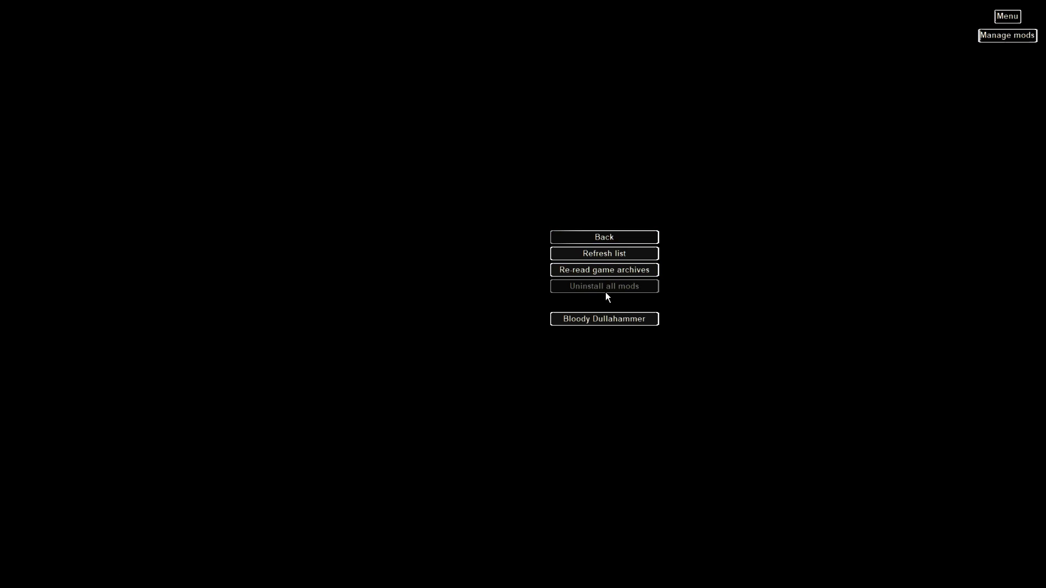
mouse_move(587, 320)
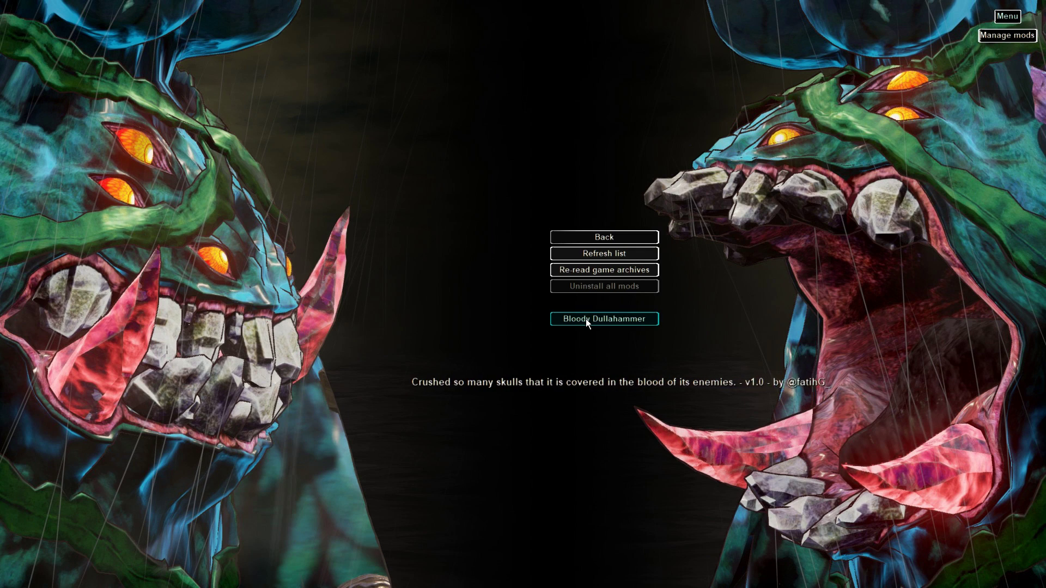
click(587, 319)
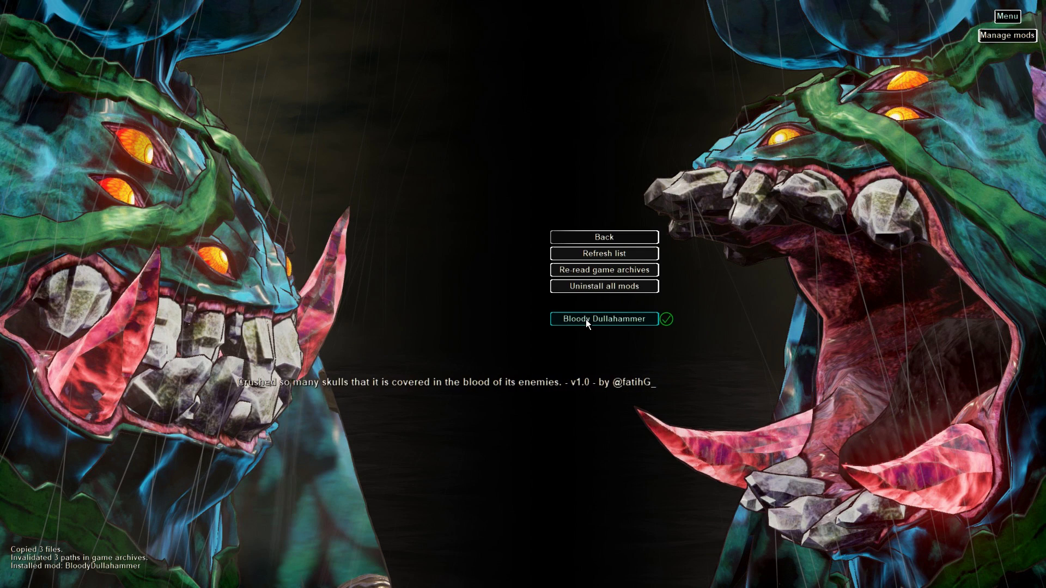
- Launch Bloodstained from the mod manager and allow Unreal Engine through the firewall on private networks
click(606, 238)
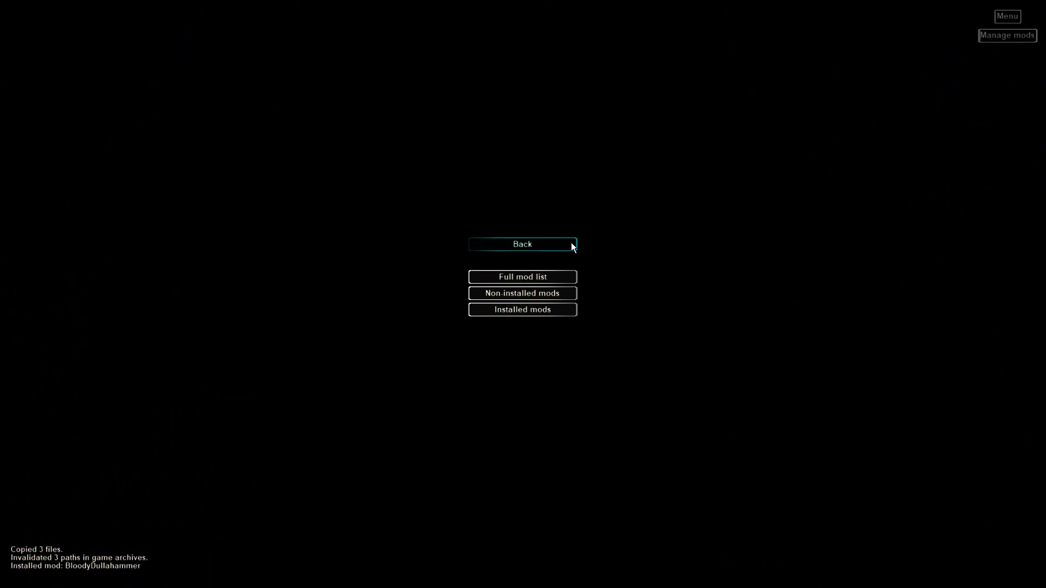
click(523, 244)
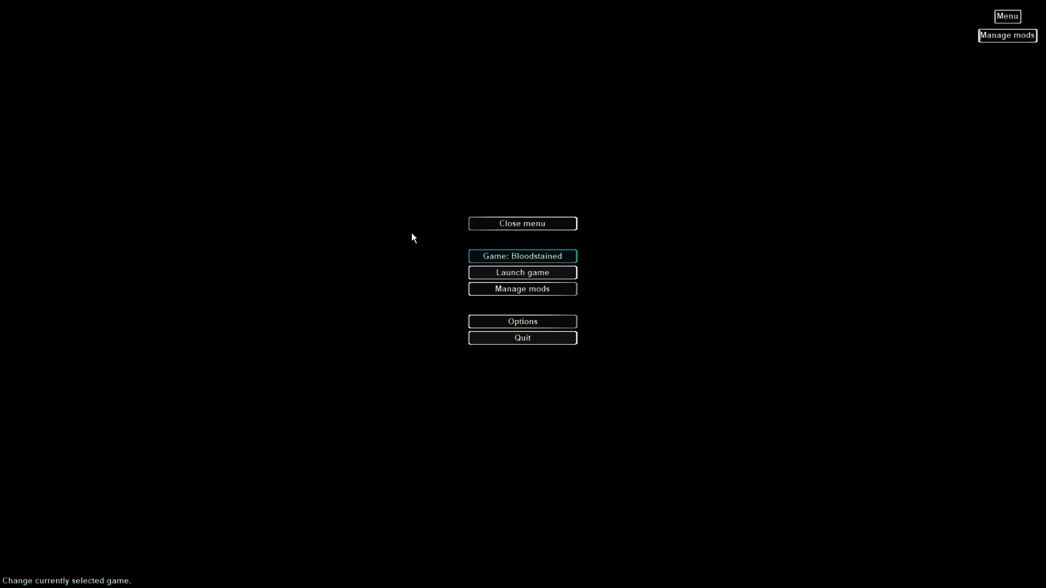
click(510, 273)
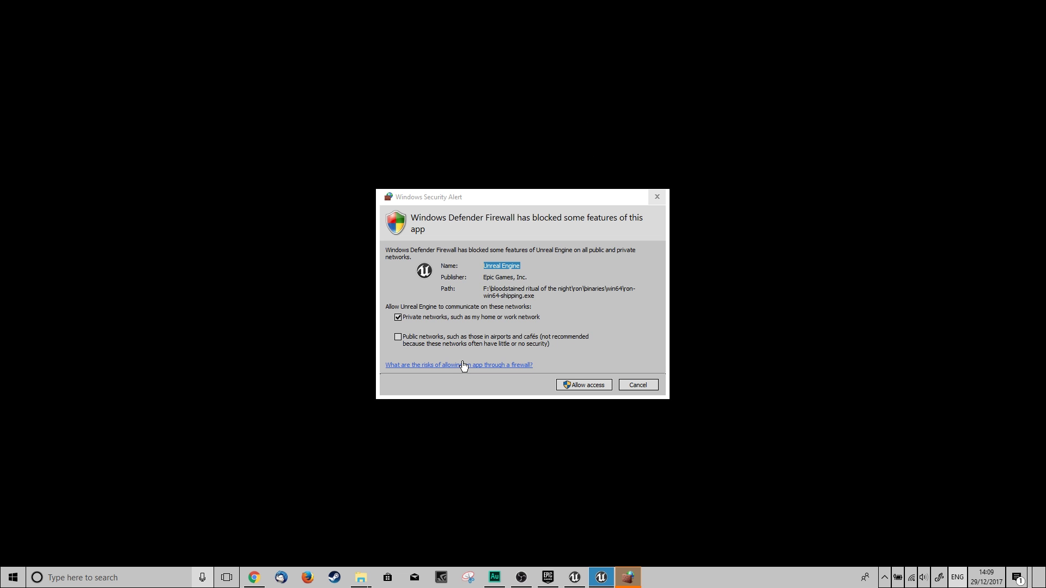
click(571, 387)
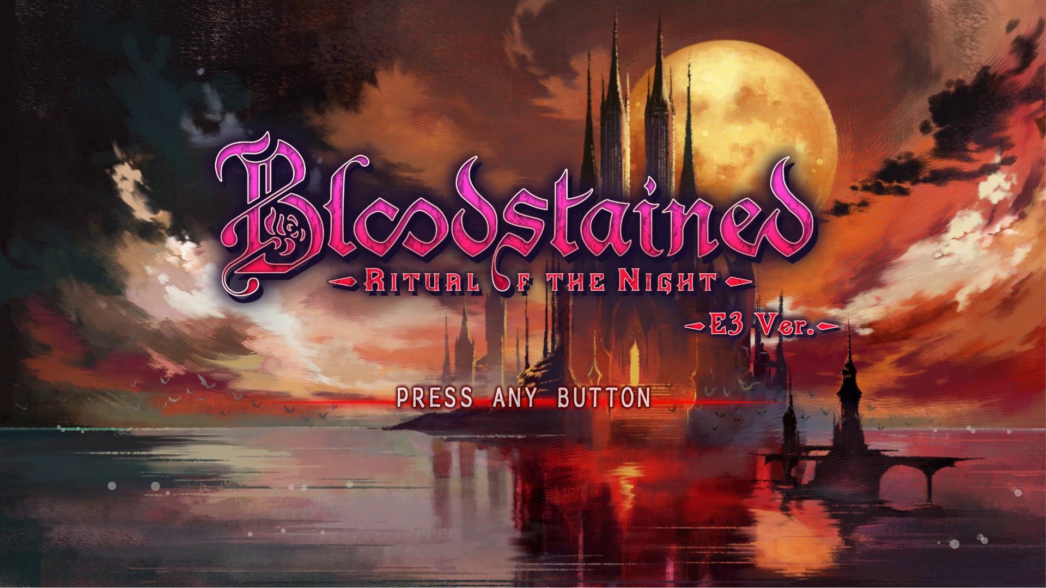
- Start the game from the title screen and break the first hanging lantern aboard the ship
key(Return)
key(Return)
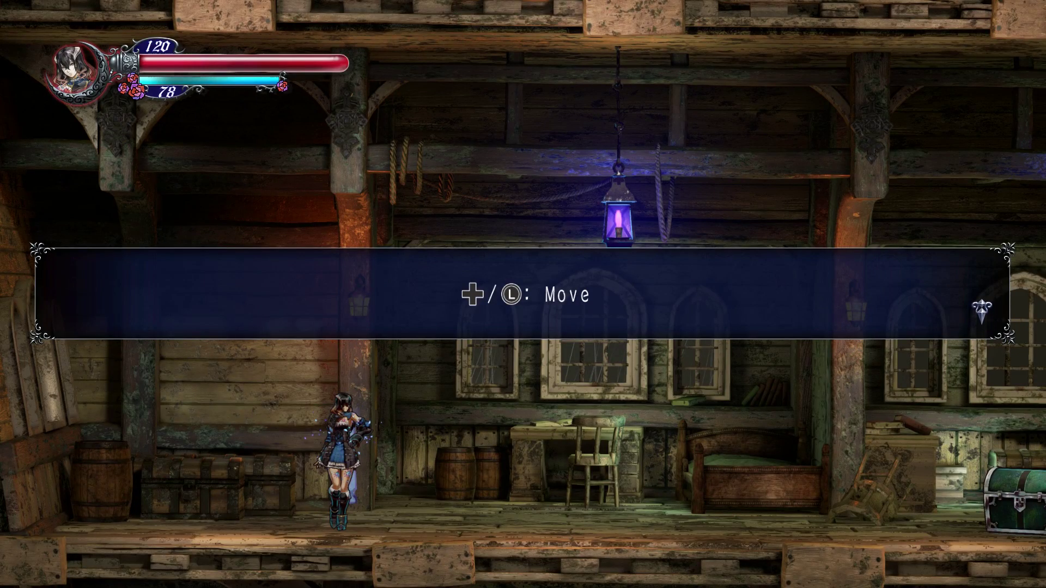
key(Right)
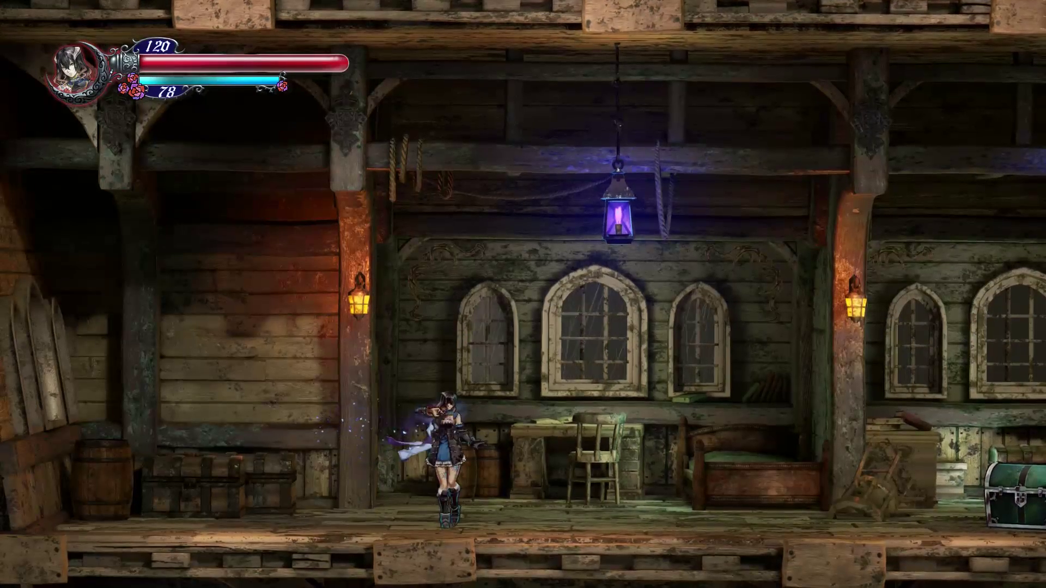
key(x)
key(Right)
key(space)
key(x)
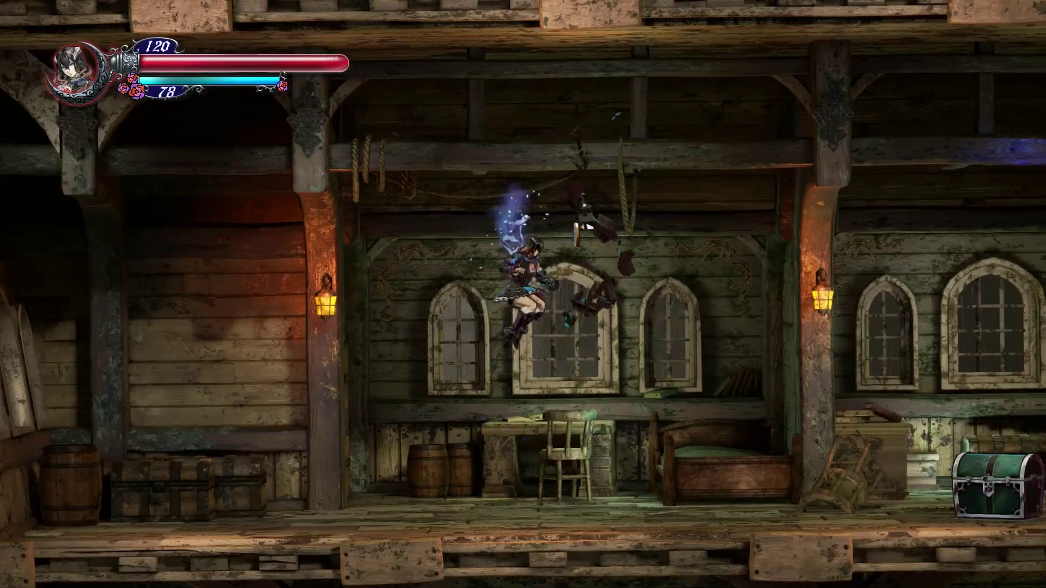
- Walk to the green treasure chest and open it to collect its contents
key(Right)
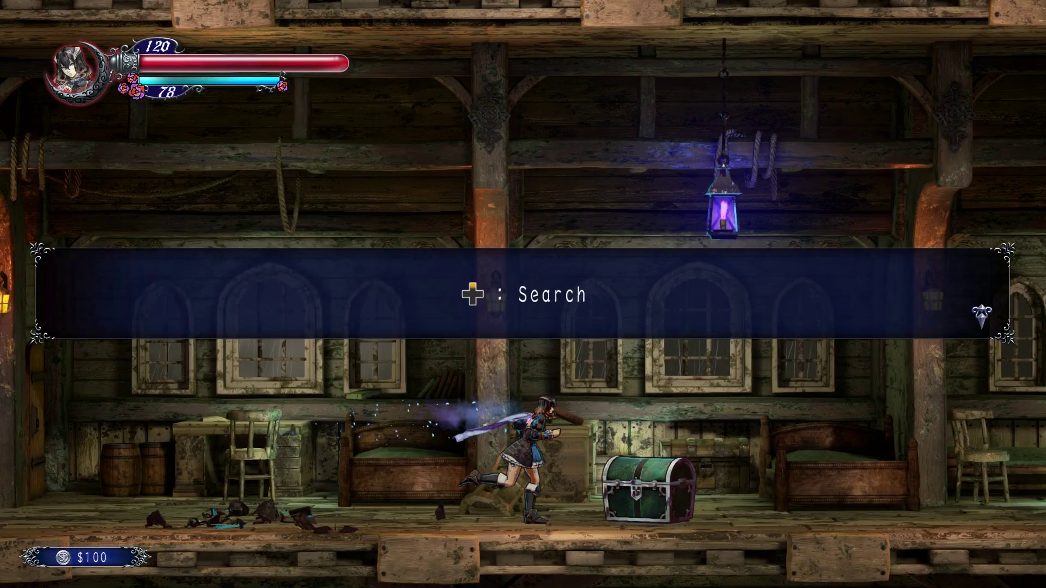
key(Right)
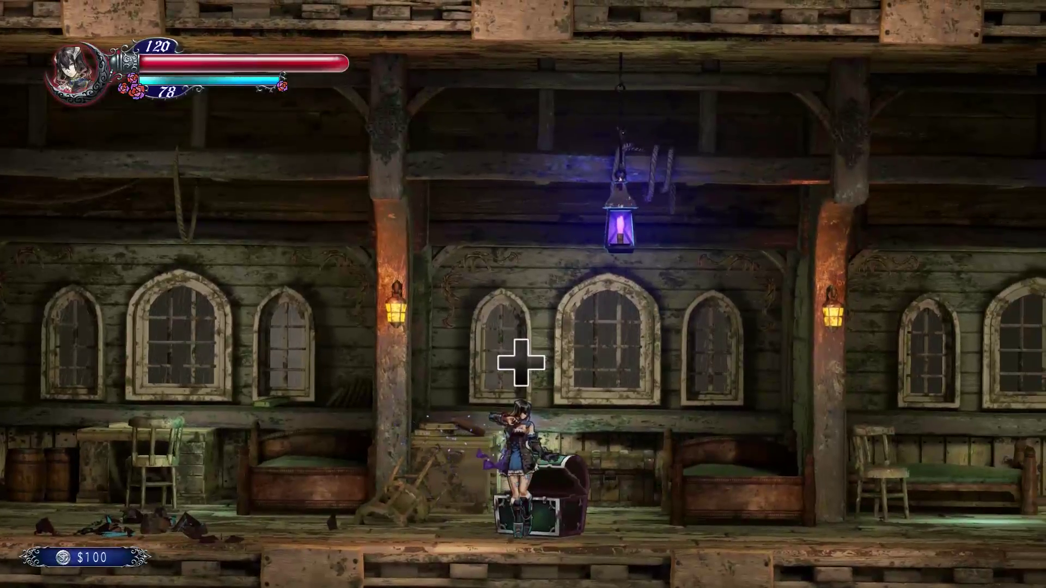
key(Up)
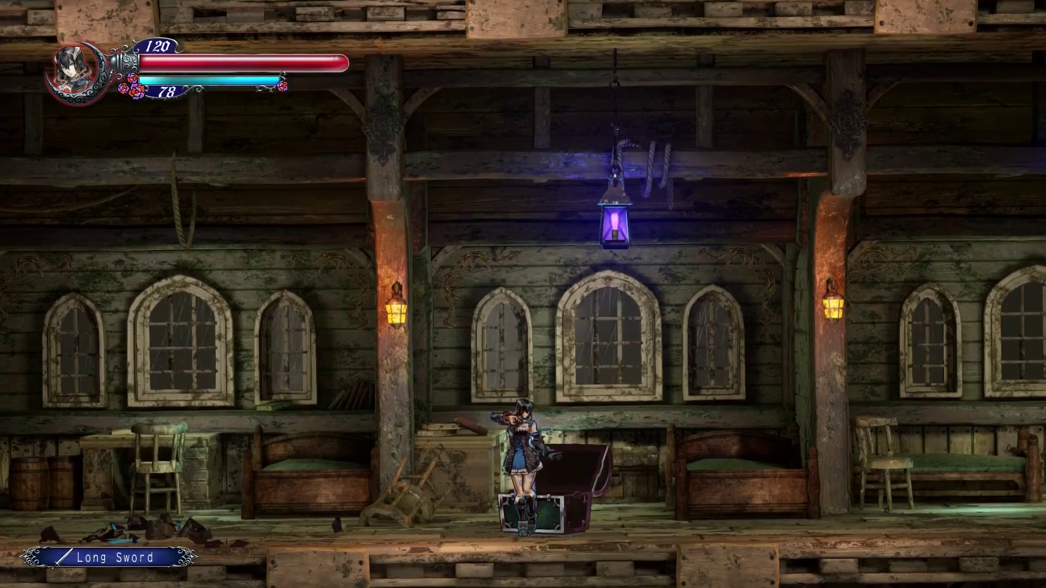
- Equip the Long Sword as the weapon in Equipment Set 1 and return to the ship
key(Escape)
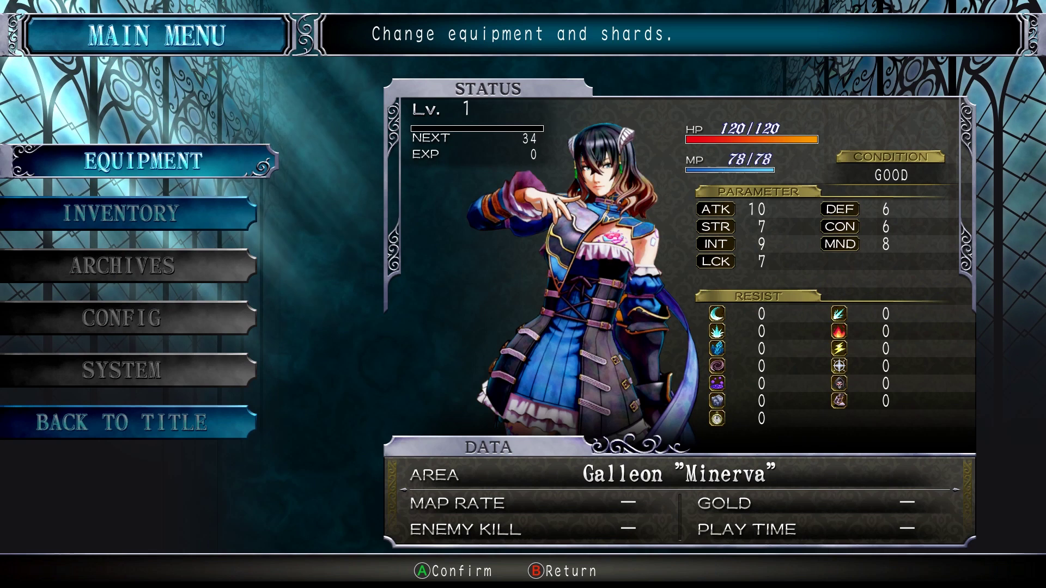
key(Return)
key(Return)
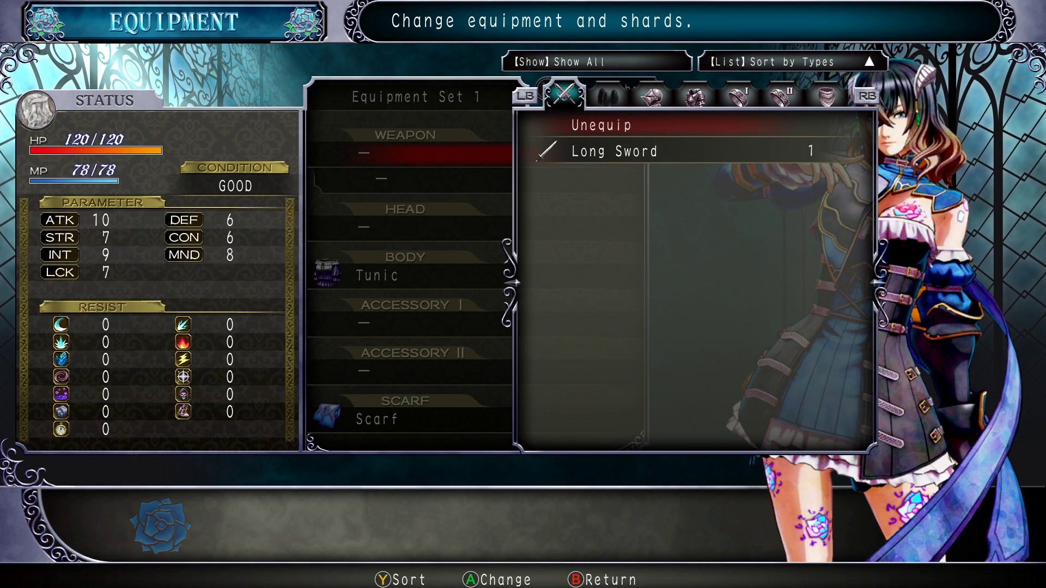
key(Down)
key(Return)
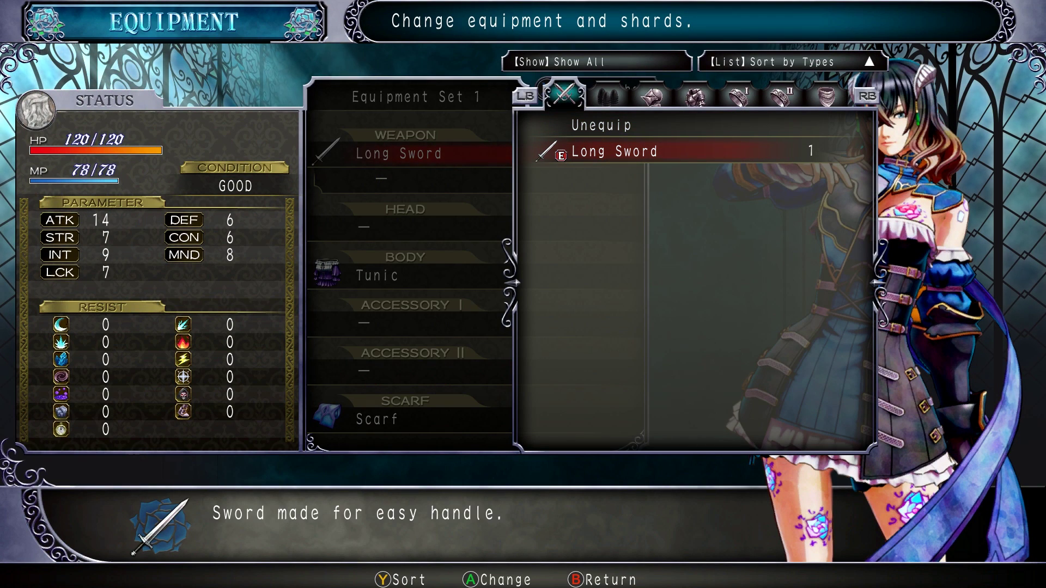
key(Escape)
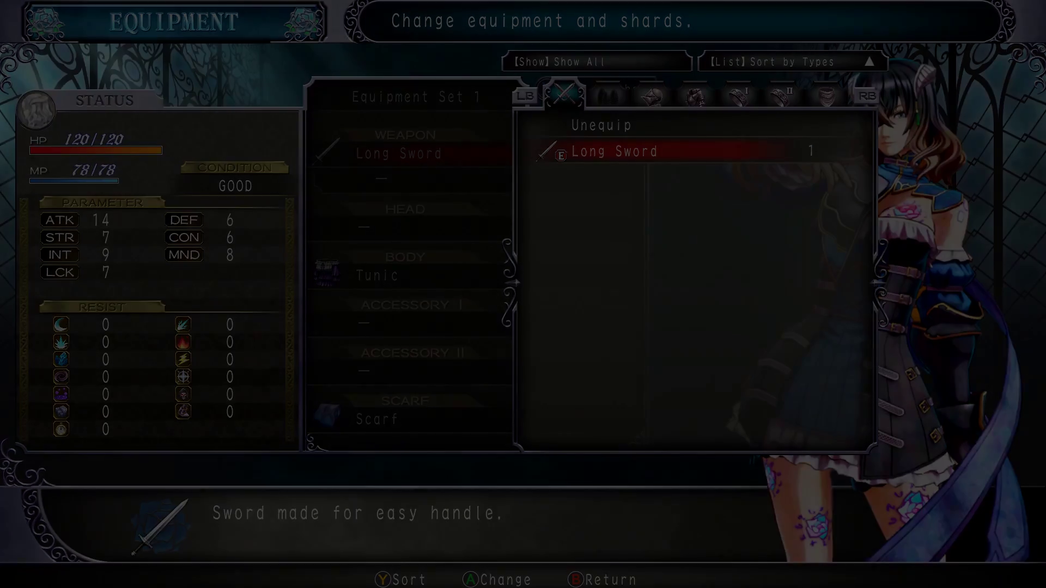
key(j)
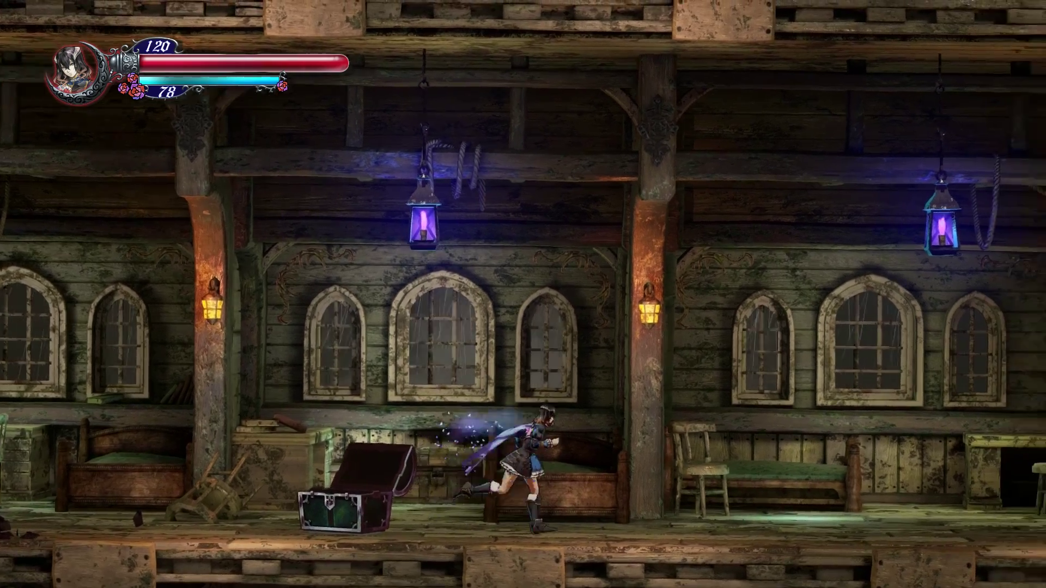
- Continue through the ship to the rainy deck and collect the Headband from the green treasure chest
key(d)
key(space)
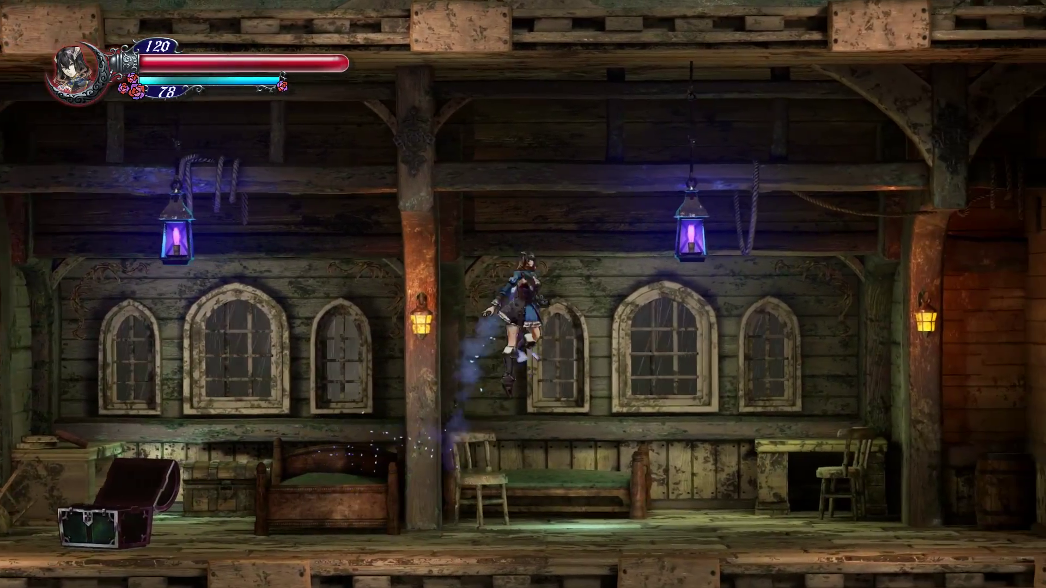
key(j)
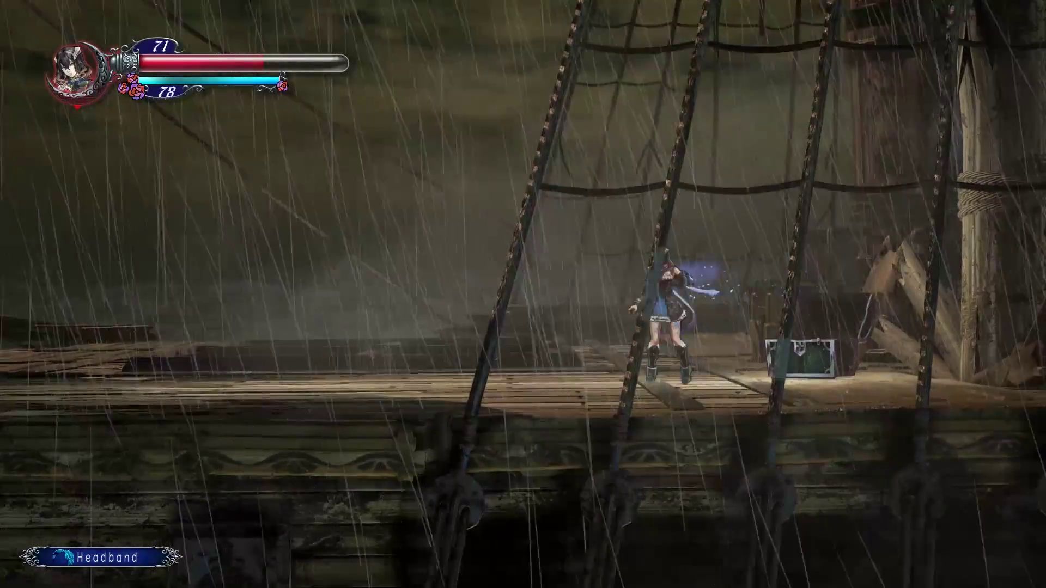
key(Right)
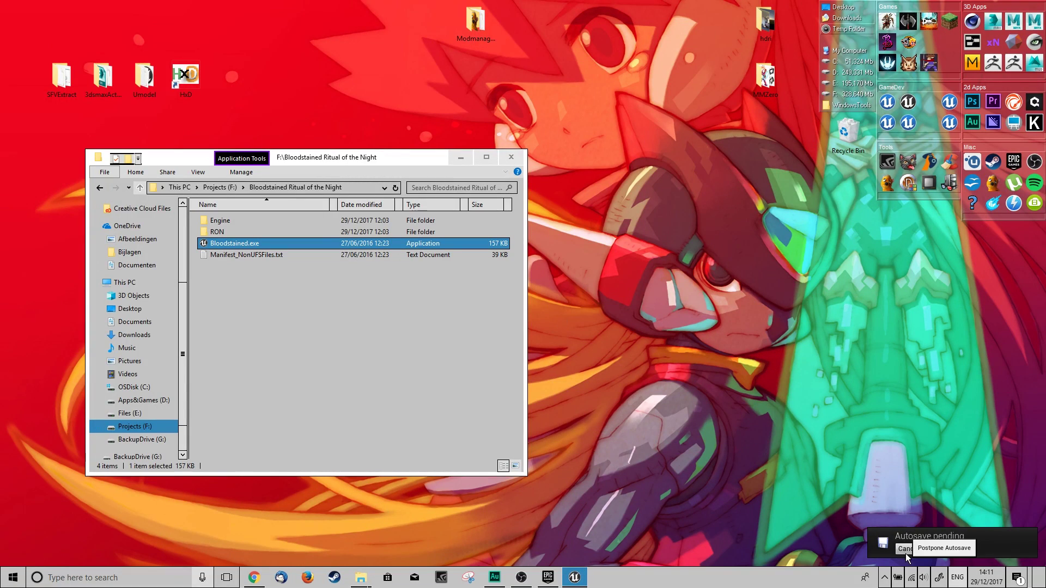
- Minimize the Bloodstained Ritual of the Night folder window and launch 3ds Max 2016
drag(320, 159, 492, 137)
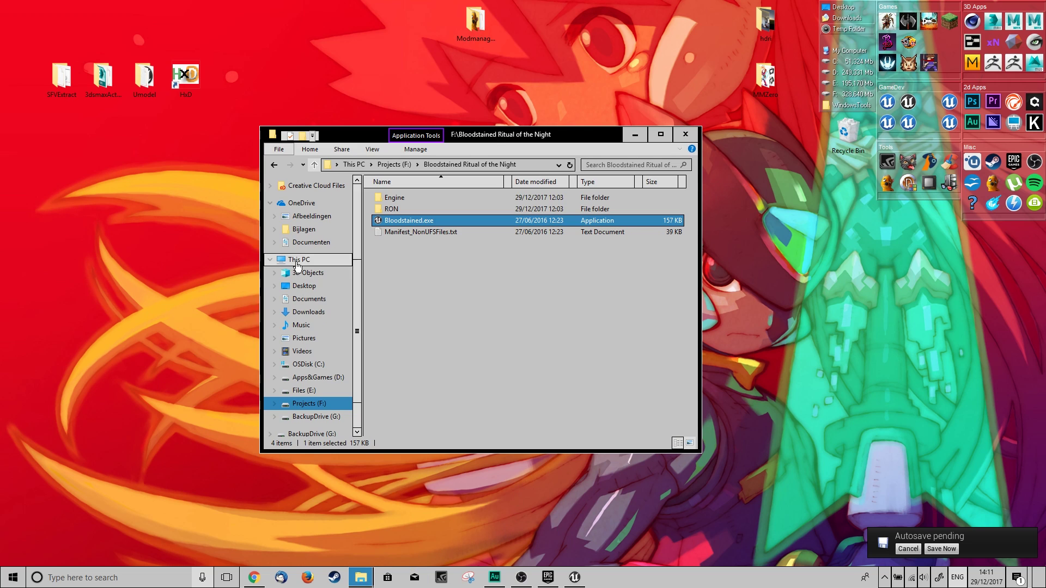
click(635, 134)
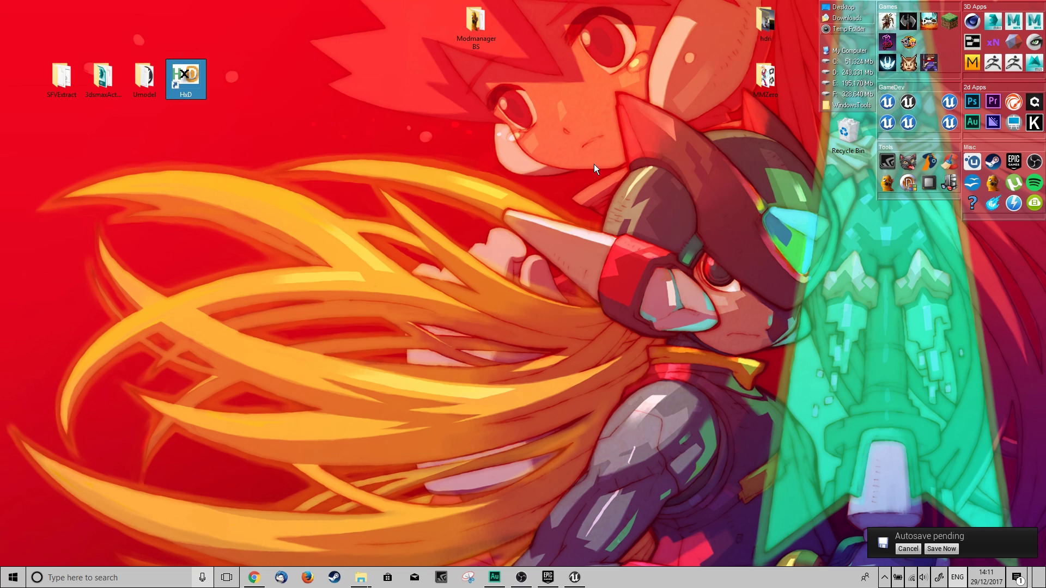
click(997, 24)
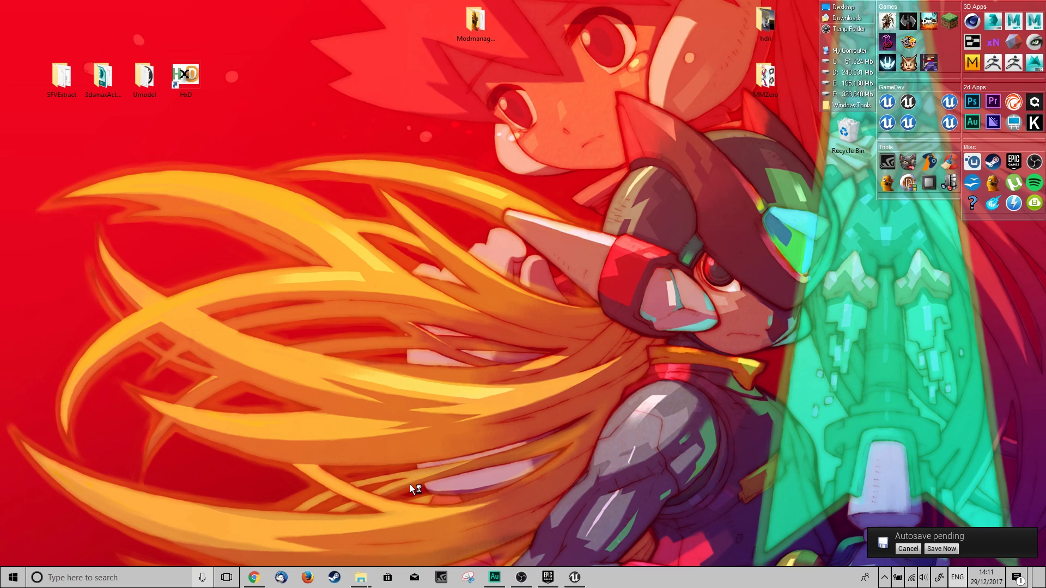
mouse_move(254, 582)
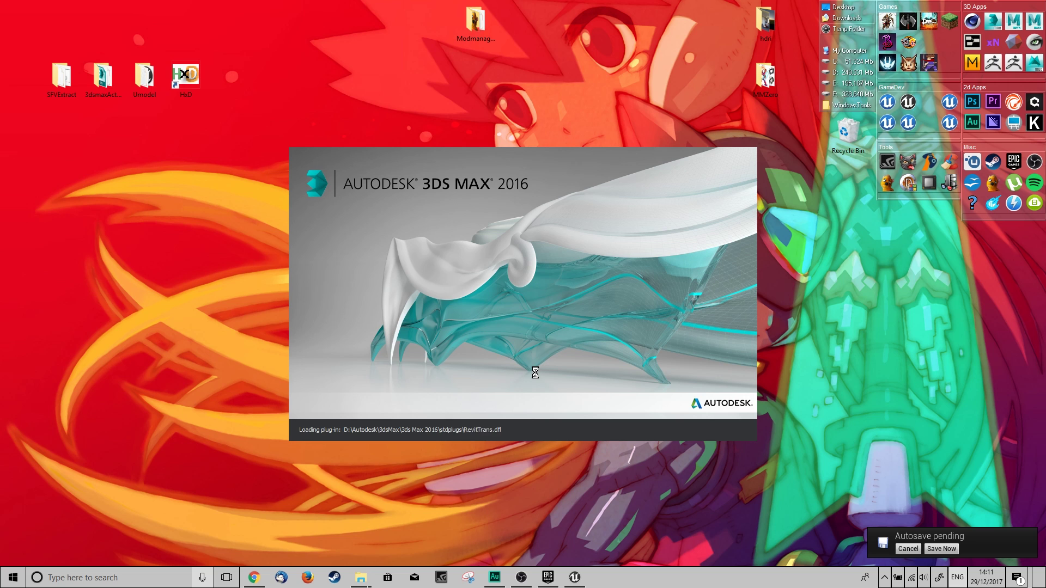
- Look through the open Bloodstained folder windows and the mod files in OriginalModFiles while 3ds Max loads
mouse_move(361, 578)
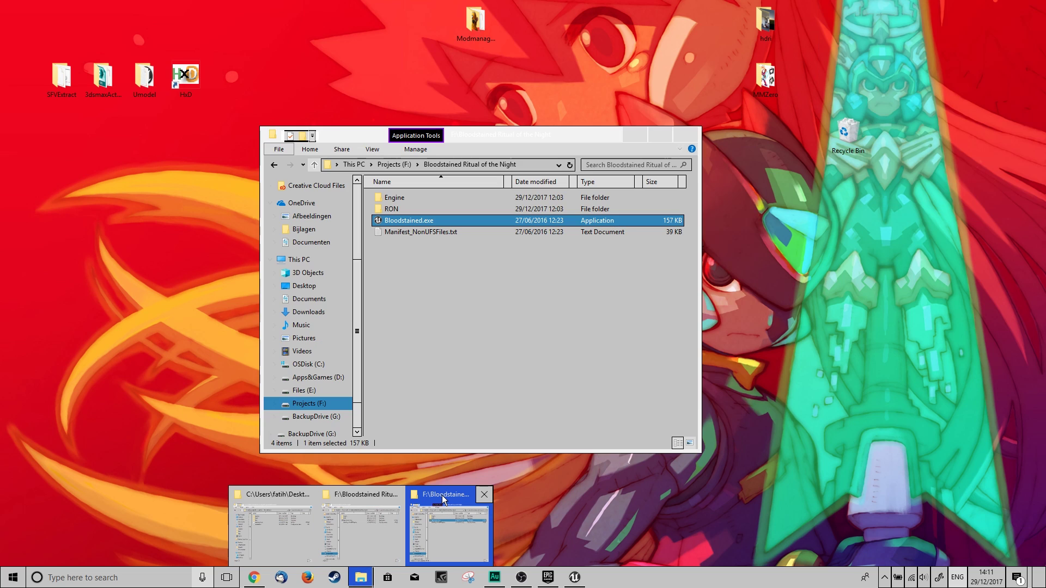
click(450, 508)
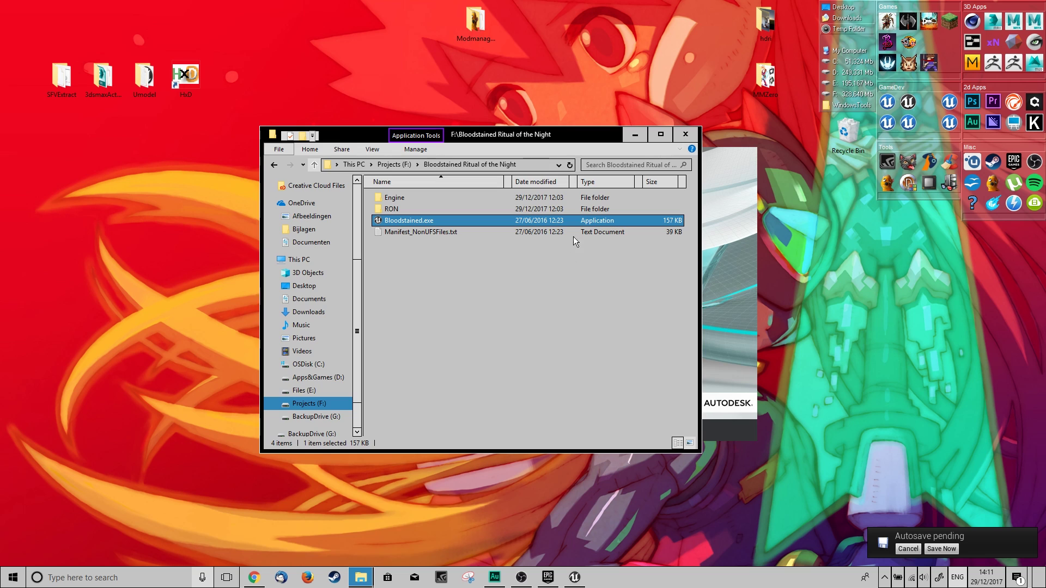
drag(559, 136, 537, 149)
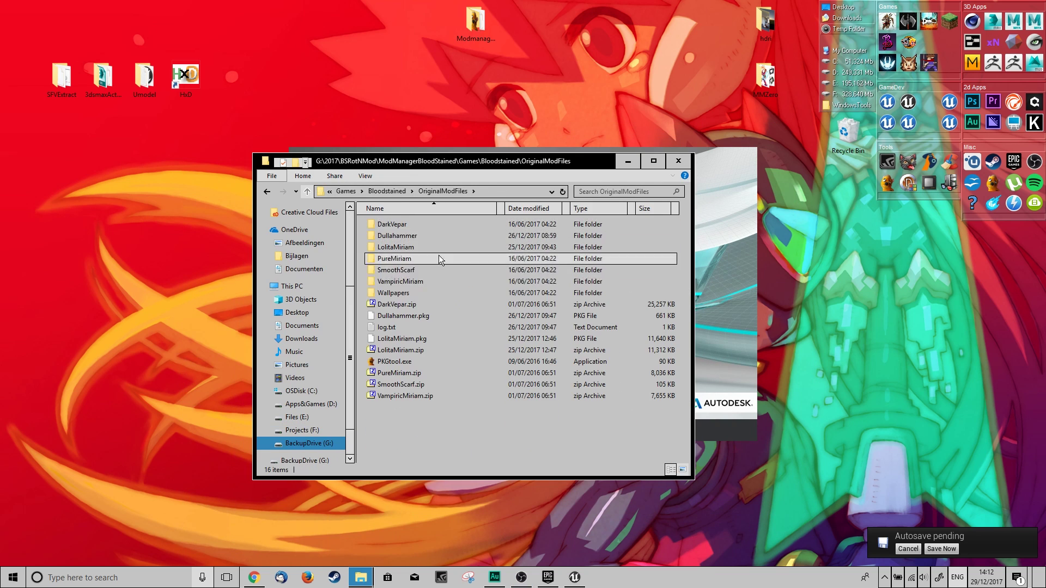
double_click(439, 255)
double_click(408, 225)
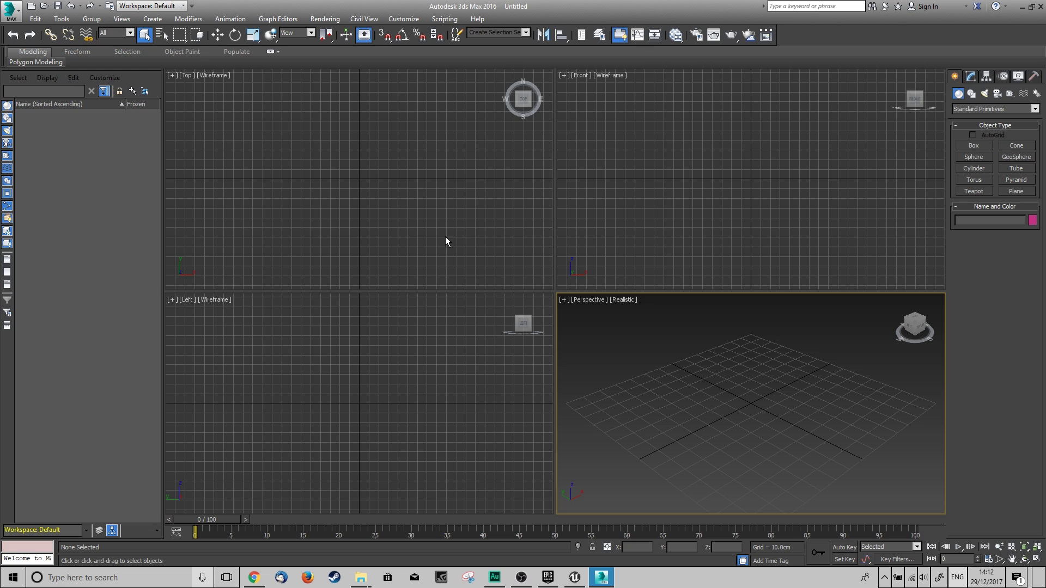
- Run the ActorXImporter.ms script from the desktop's 3dsmaxActorX folder and move its import window clear of the scene list
click(444, 19)
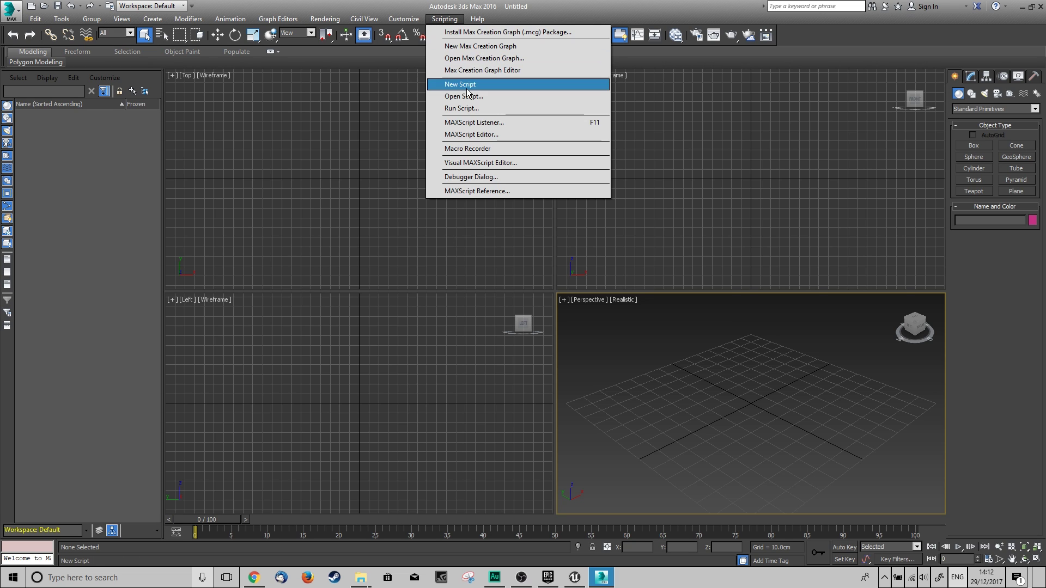
click(495, 108)
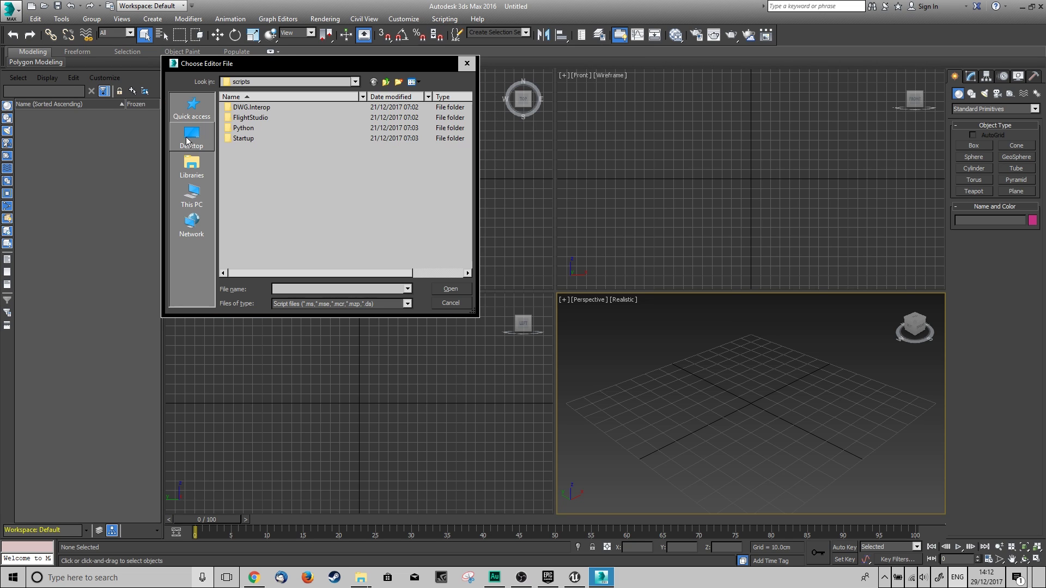
click(192, 136)
scroll(289, 234, down, 5)
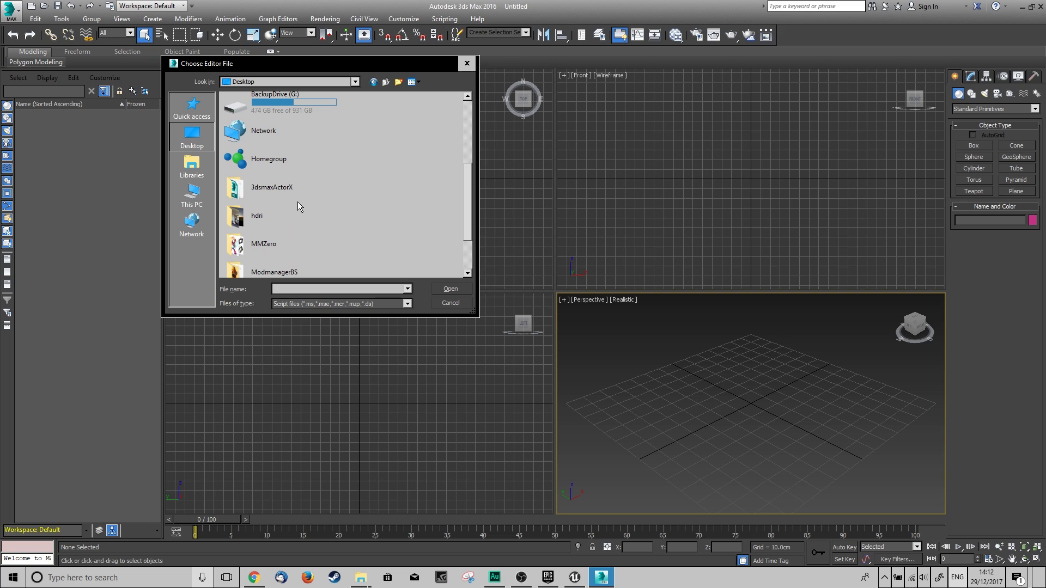
double_click(266, 189)
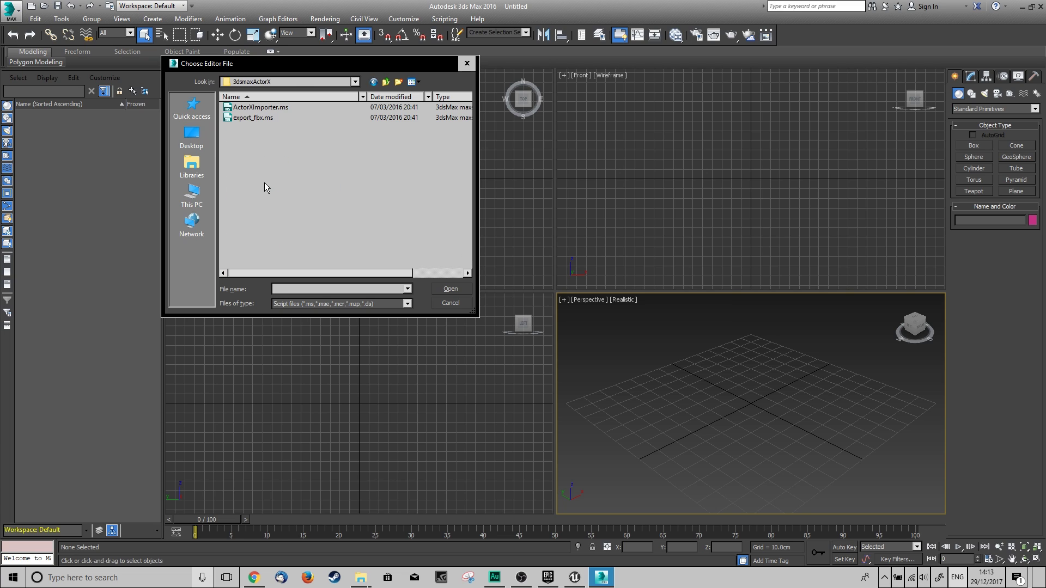
click(257, 107)
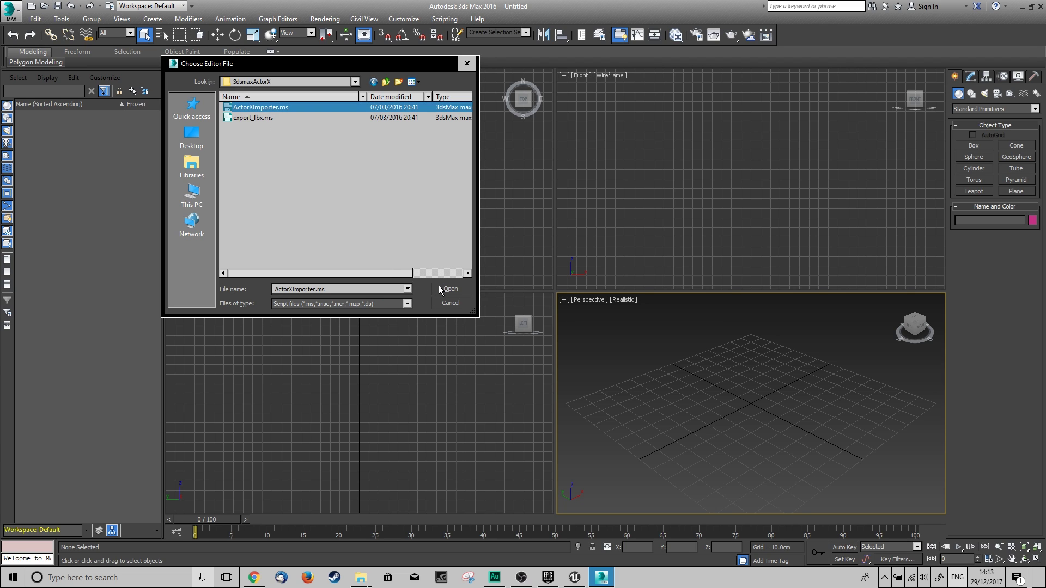
click(440, 289)
drag(67, 66, 358, 102)
- Close the leftover folder windows and minimize 3ds Max to return to the desktop
click(360, 577)
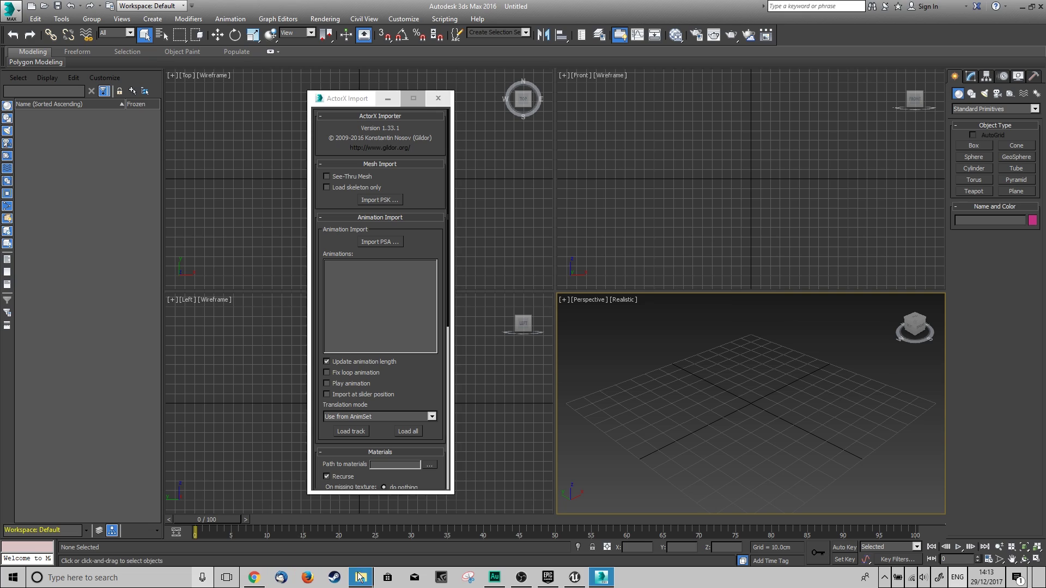
click(263, 495)
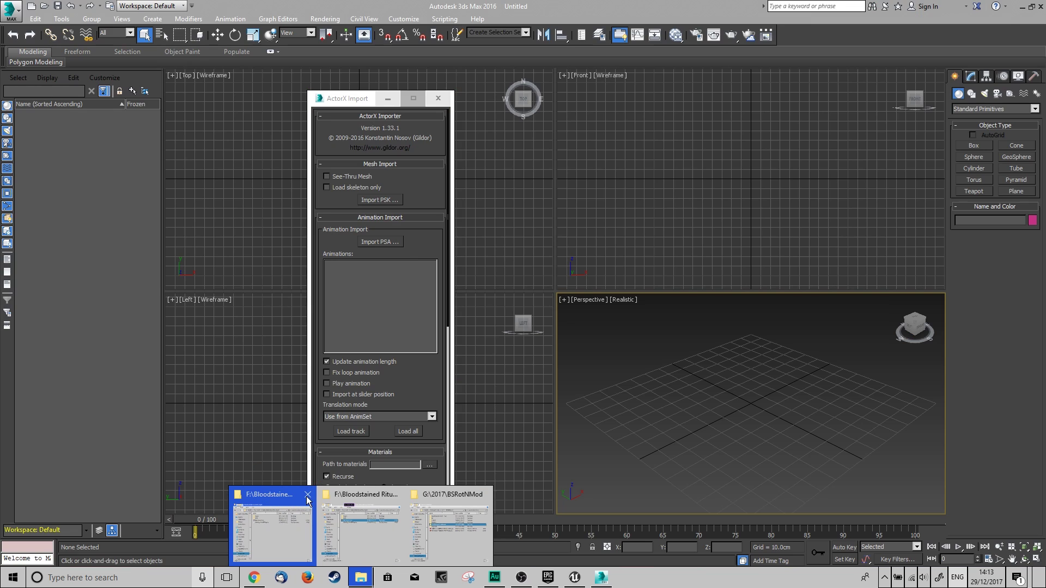
click(308, 495)
click(352, 495)
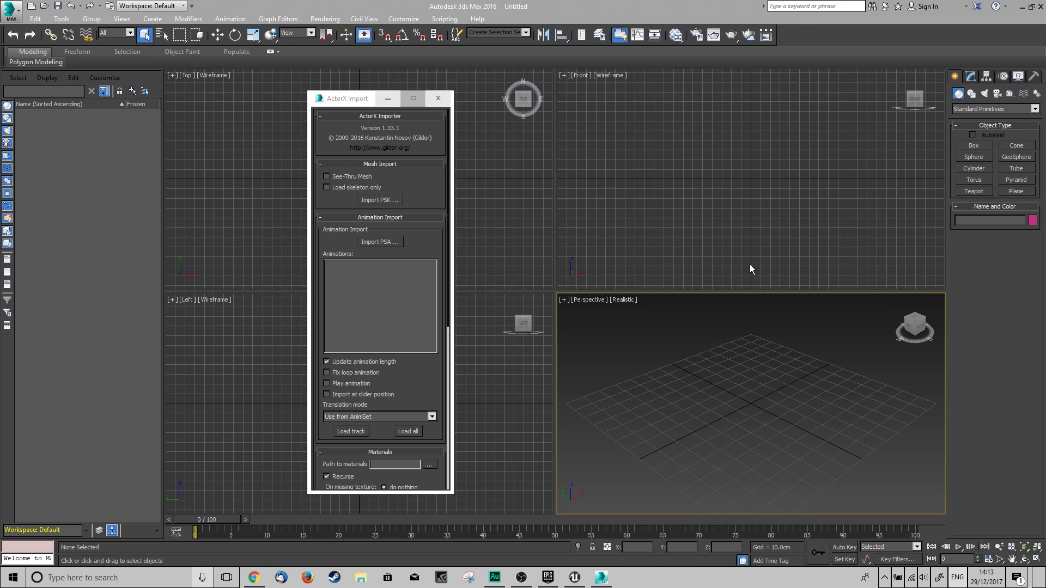
click(1025, 10)
click(1023, 7)
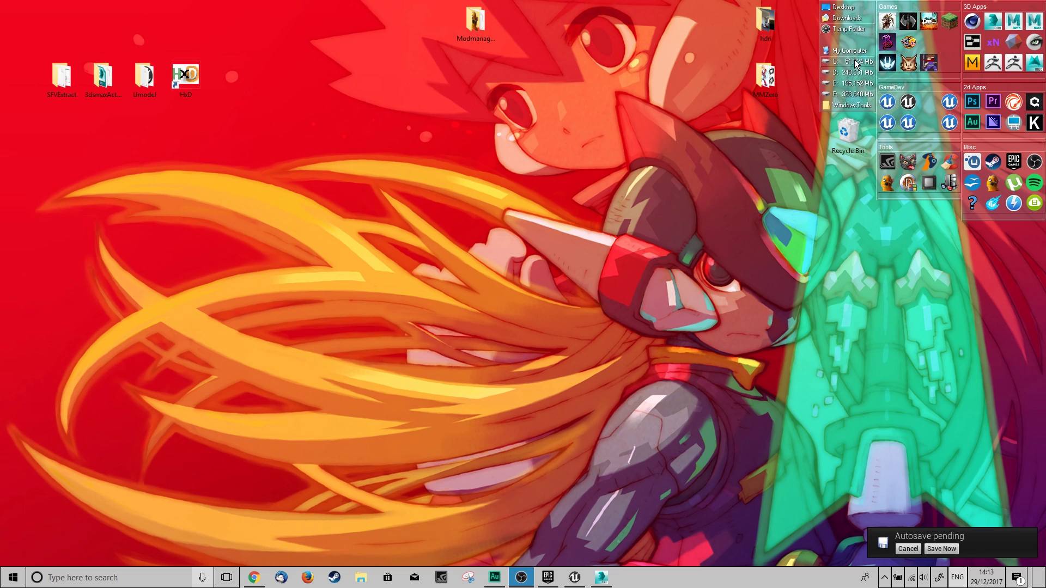
- Open BS_Unpacked\RON\Content on the Projects (F:) drive and launch umodel.exe
click(850, 93)
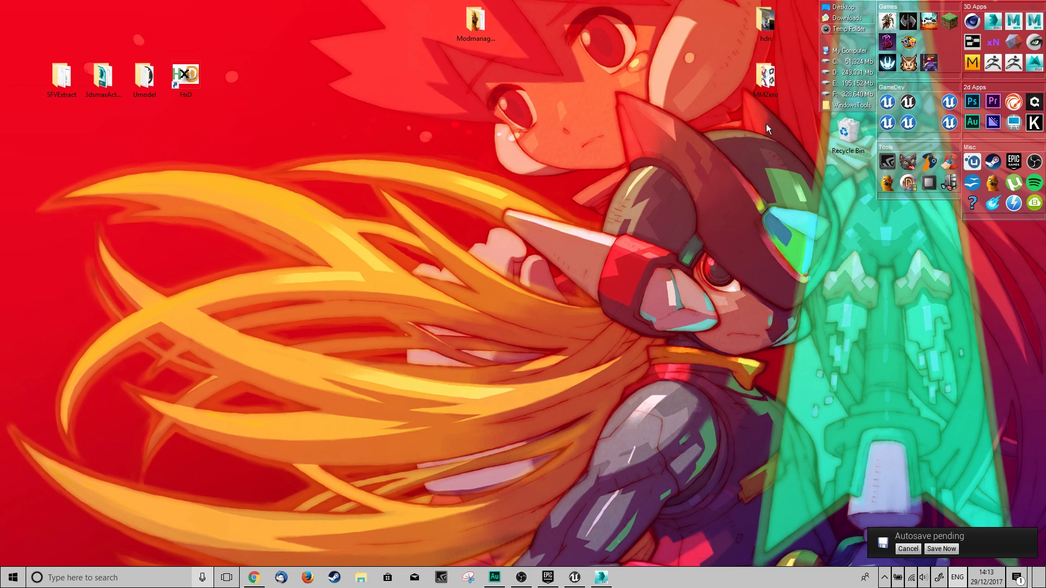
click(426, 261)
double_click(427, 263)
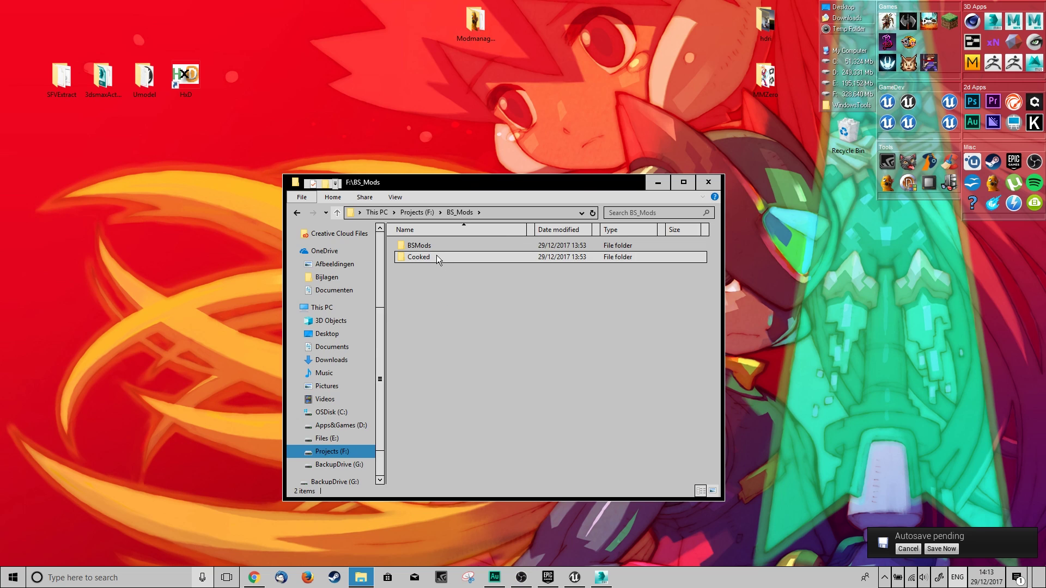
key(alt+Left)
double_click(442, 268)
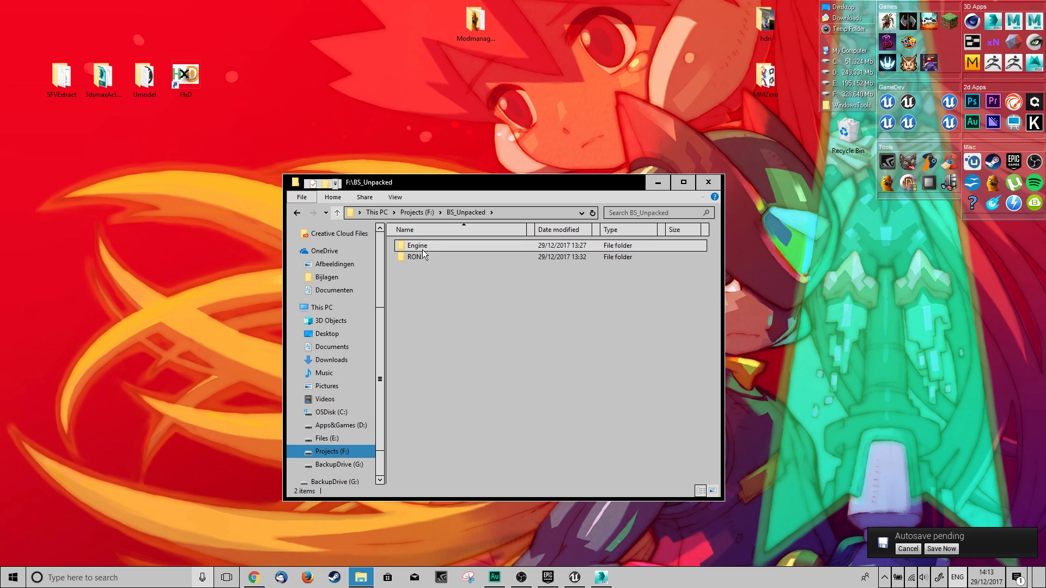
double_click(421, 256)
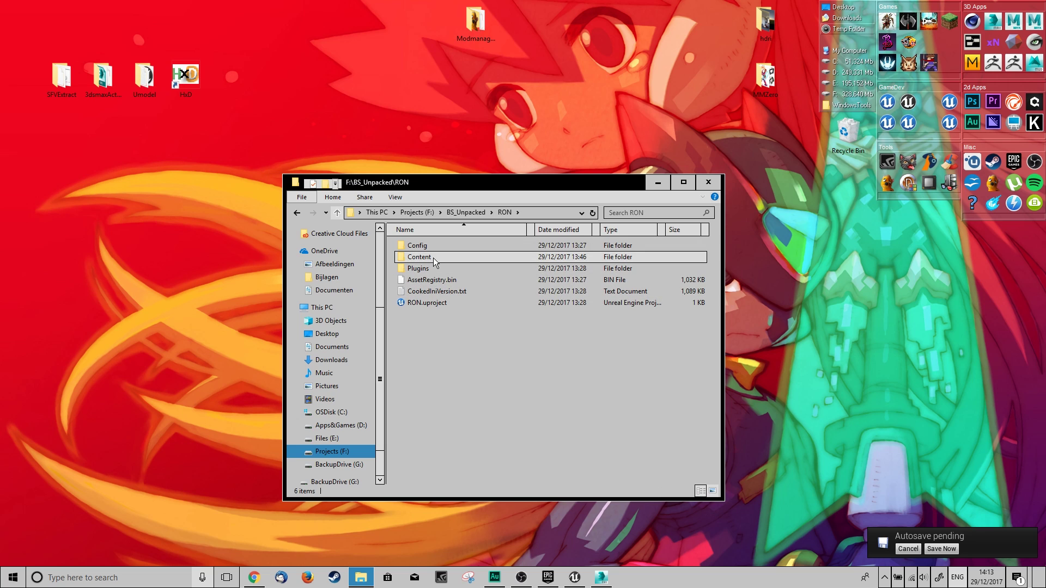
double_click(433, 257)
double_click(423, 470)
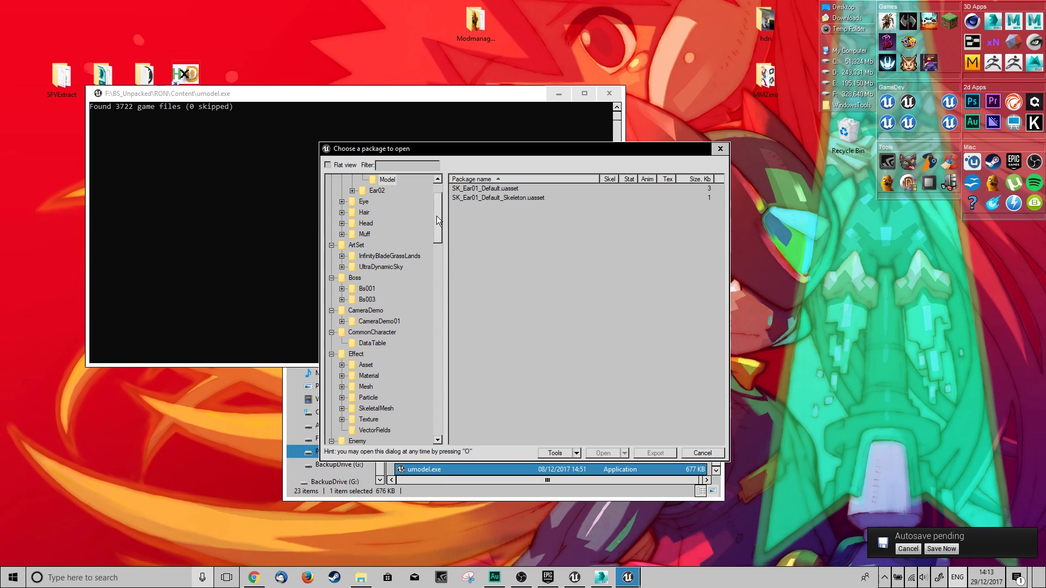
- Open the SK_Head01_Default.uasset package from Accessories/Head/Head01/Model in the package chooser
scroll(434, 213, up, 1)
scroll(433, 212, up, 1)
click(342, 267)
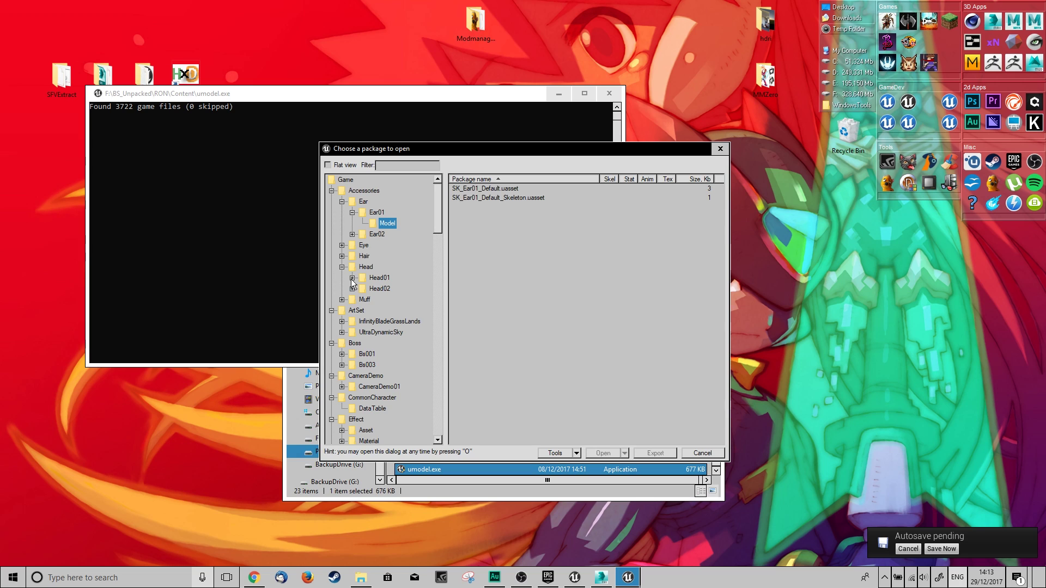
click(352, 278)
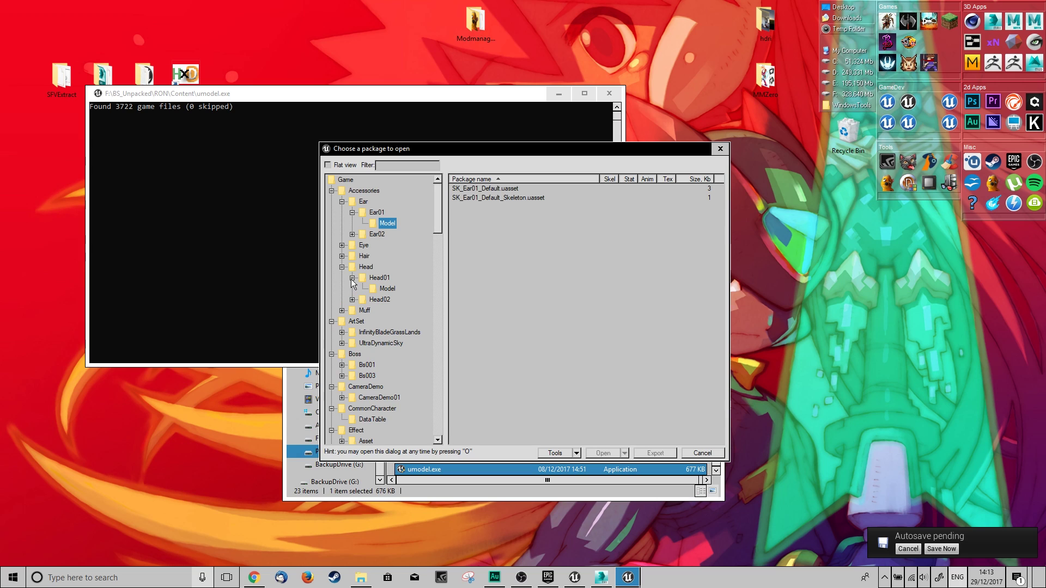
click(387, 290)
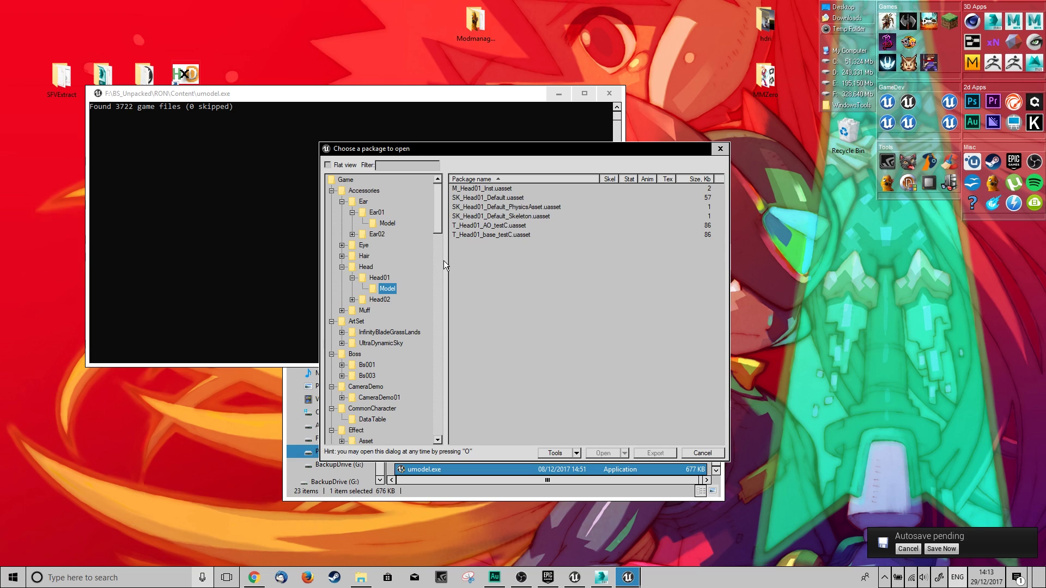
click(470, 197)
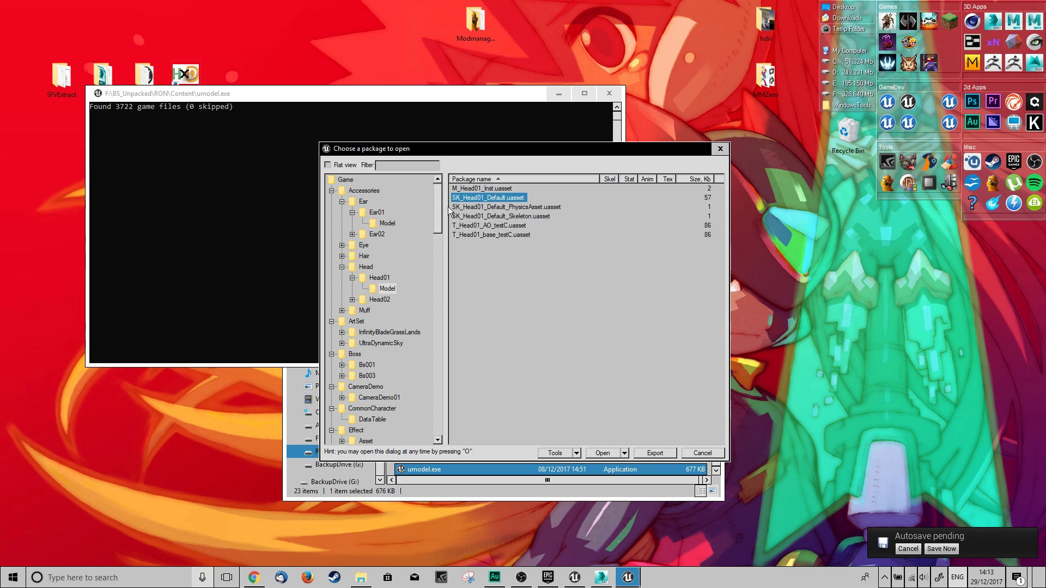
click(603, 454)
- Inspect the headband mesh from several angles and export it as the current object
drag(513, 273, 376, 273)
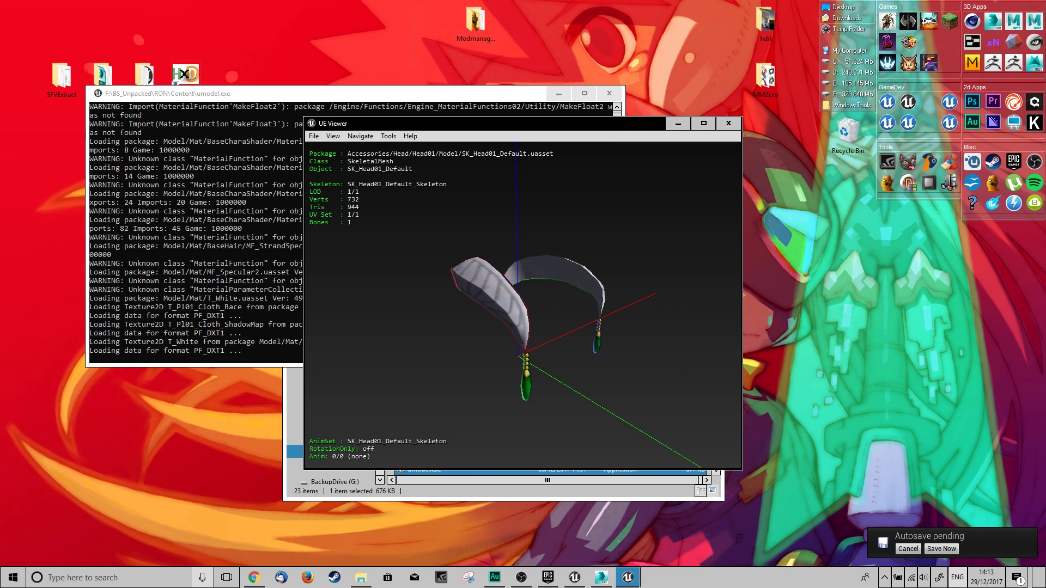
drag(504, 279, 466, 247)
click(387, 136)
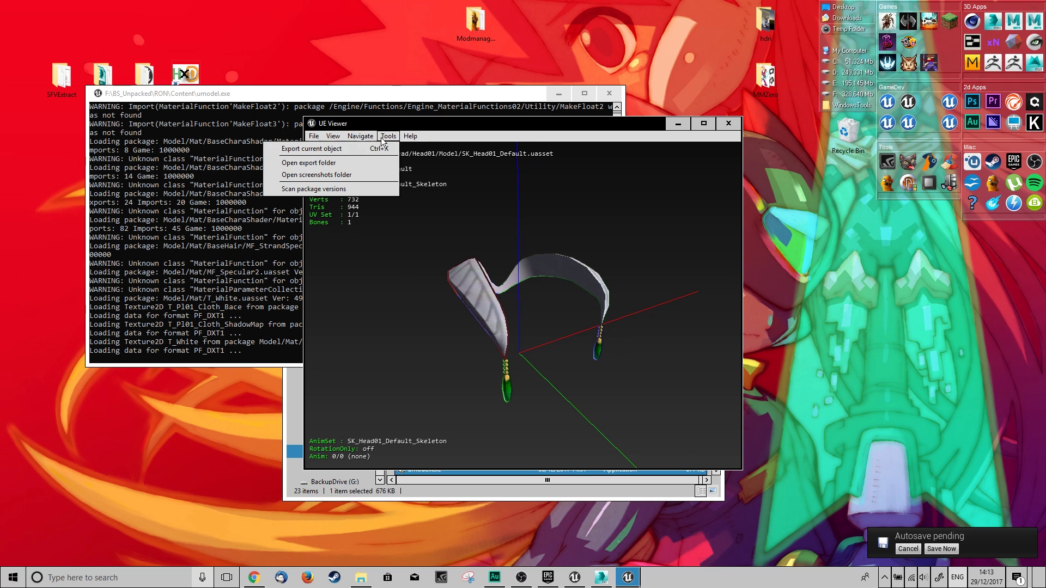
click(314, 149)
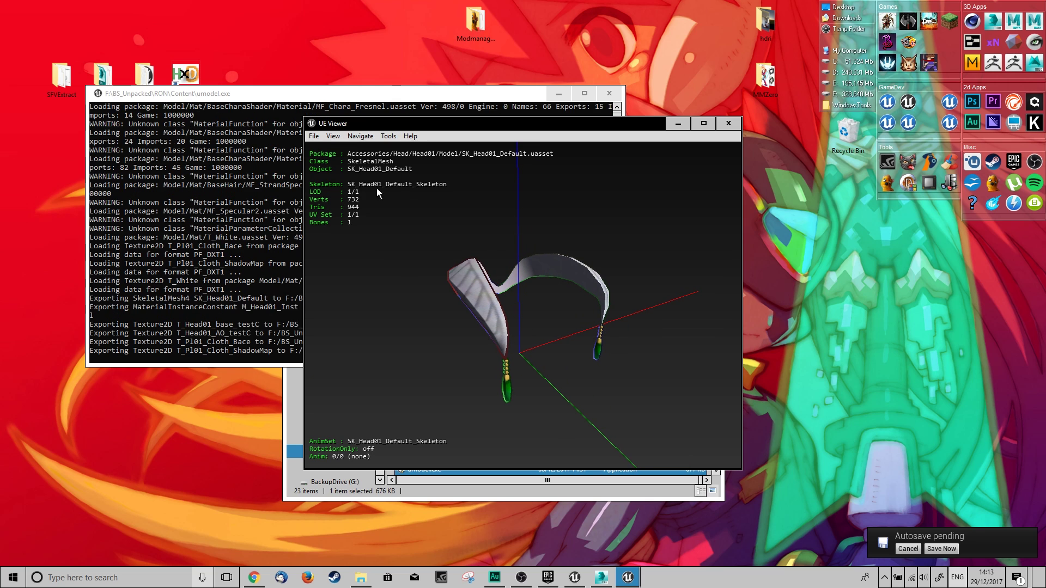
- Open the UmodelExport folder and go to Accessories\Head\Head01\Model to reach the exported headband files
click(386, 137)
click(354, 162)
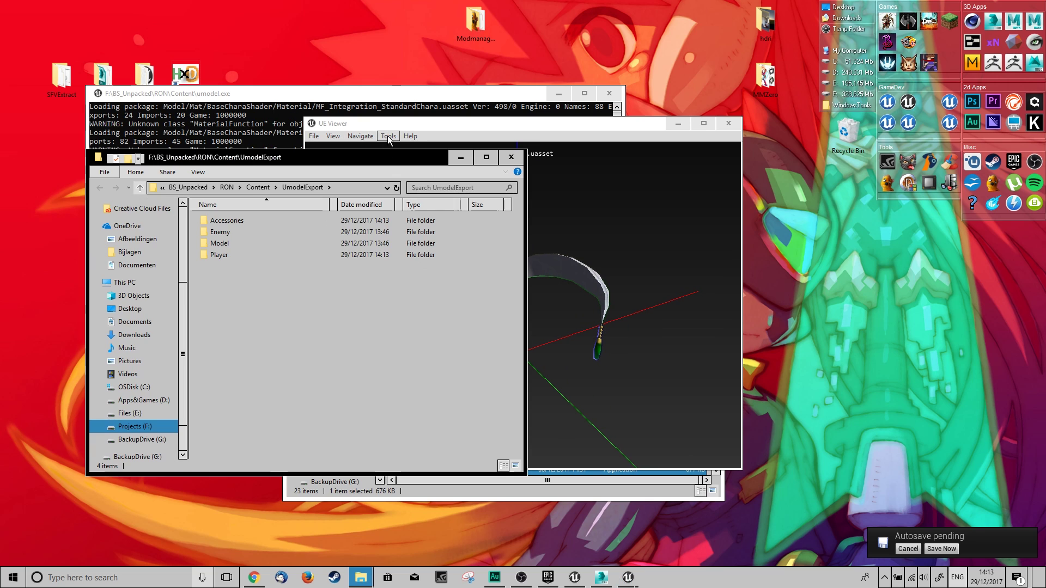
double_click(221, 221)
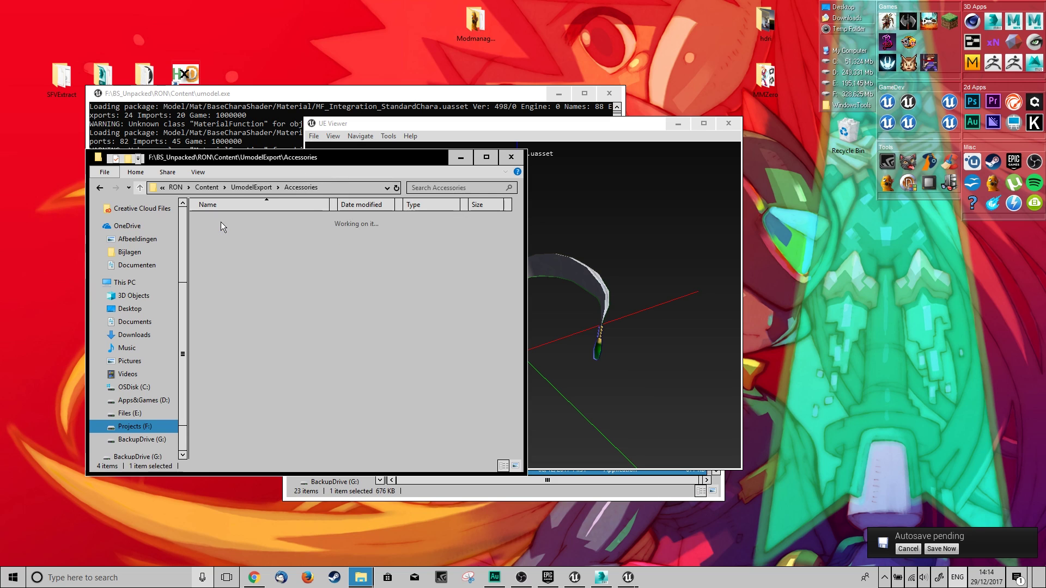
click(221, 220)
double_click(204, 220)
double_click(218, 221)
double_click(220, 220)
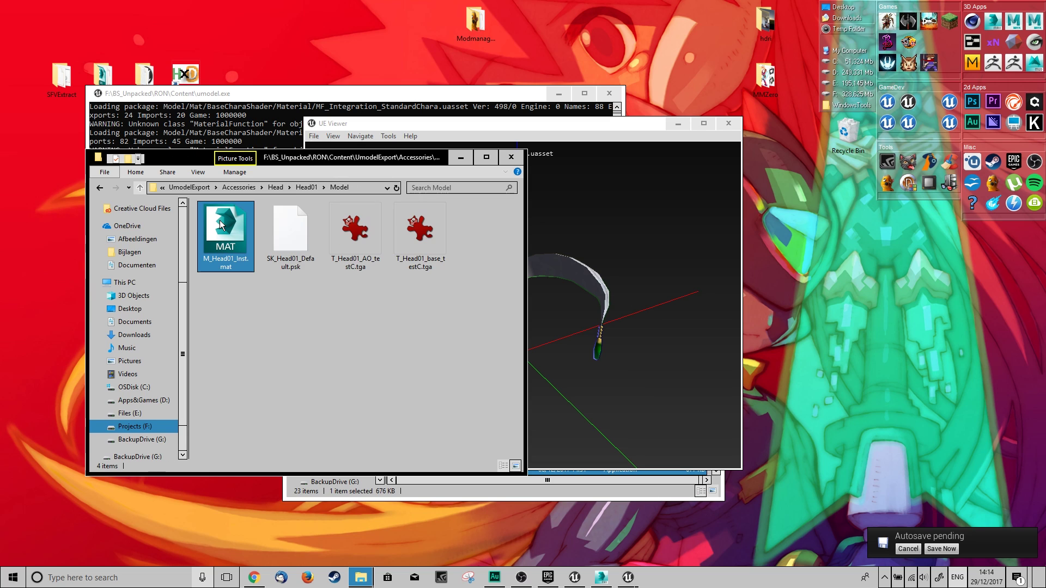
- Select the exported SK_Head01_Default.psk, then switch to 3ds Max and browse up to This PC in the ActorX mesh import dialog
drag(285, 157, 382, 168)
click(383, 239)
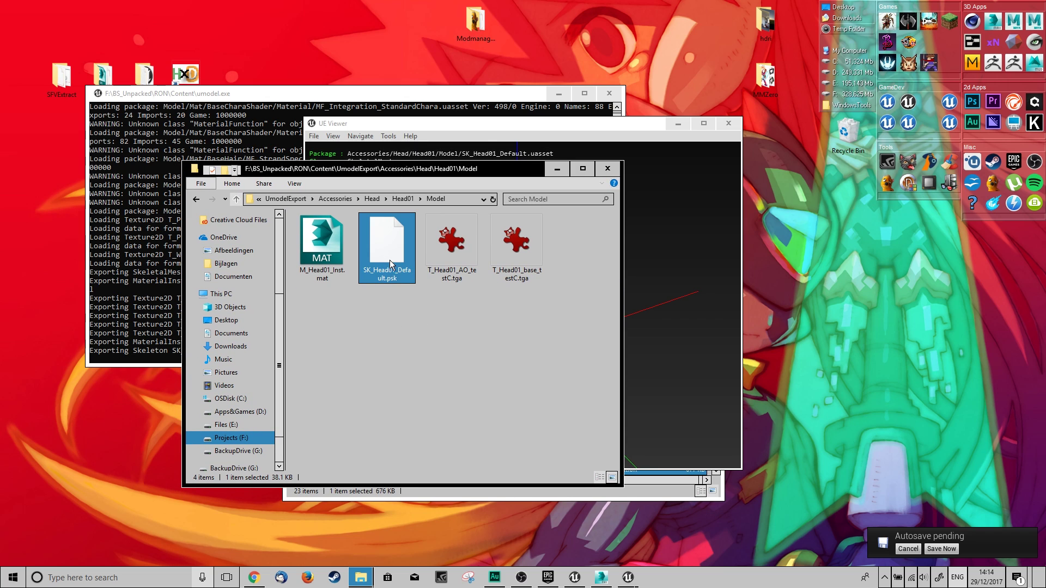
click(601, 577)
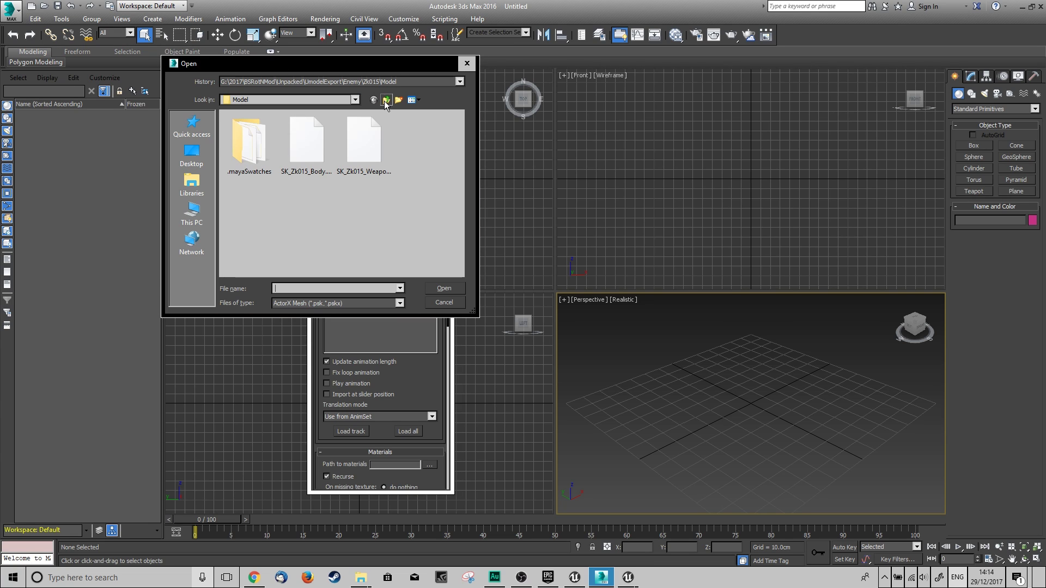
click(386, 101)
click(386, 101)
click(386, 100)
click(386, 100)
click(385, 100)
click(386, 100)
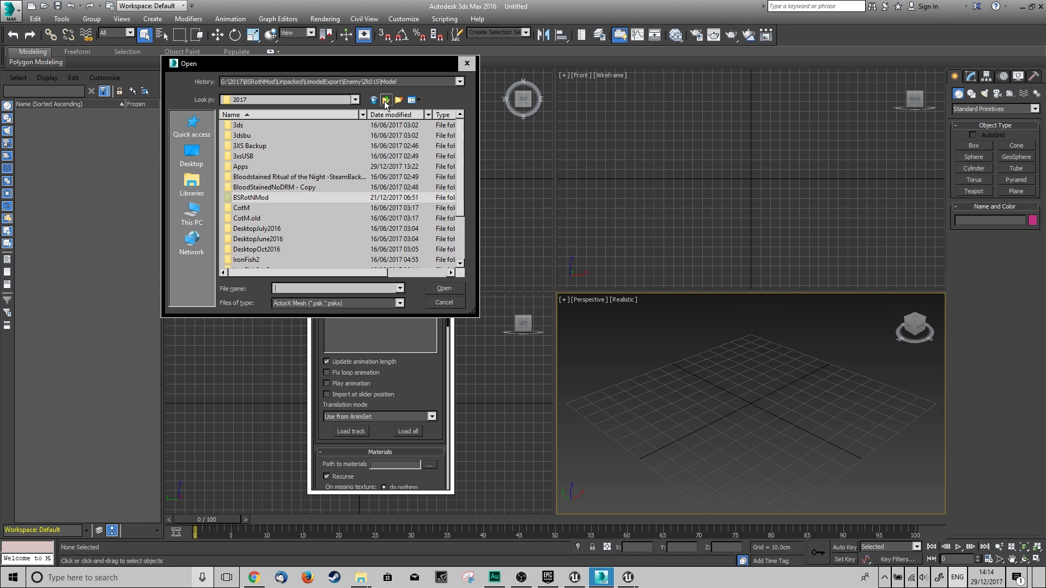
click(386, 100)
click(386, 100)
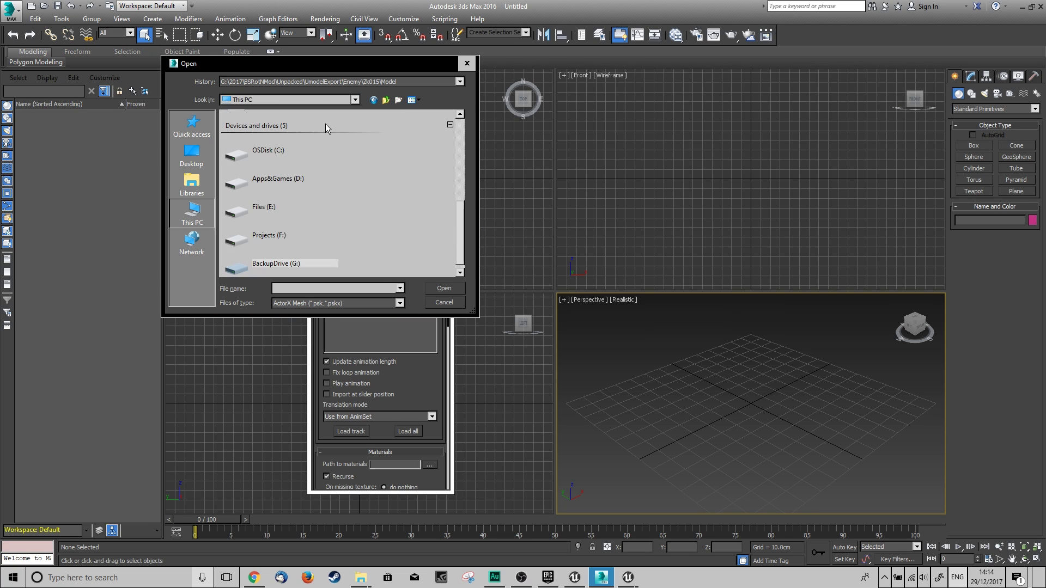
- Browse to BS_Unpacked\RON\Content\UmodelExport on the Projects (F:) drive in the mesh import dialog
double_click(248, 244)
double_click(253, 151)
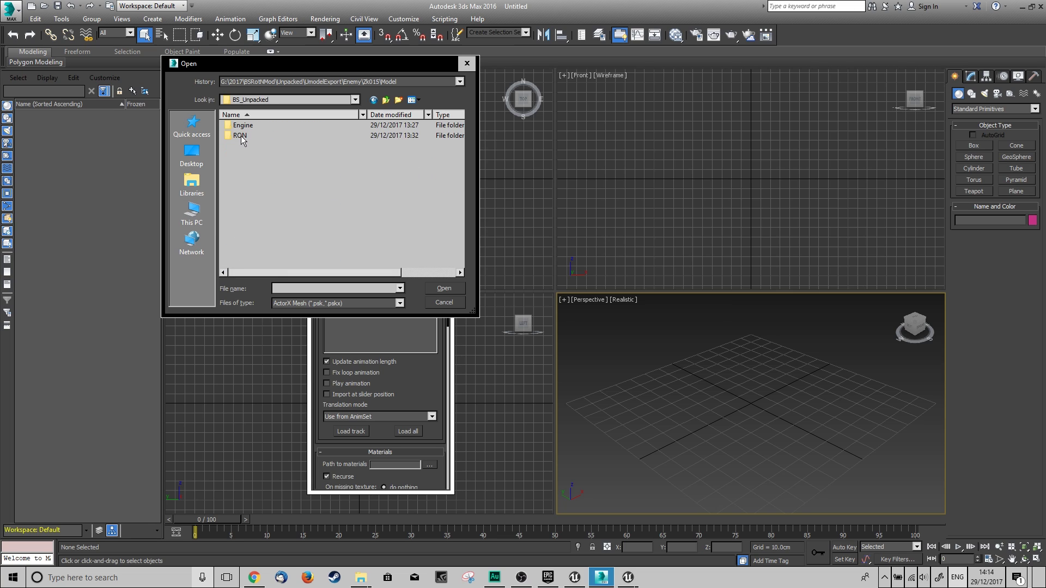
double_click(246, 136)
double_click(245, 136)
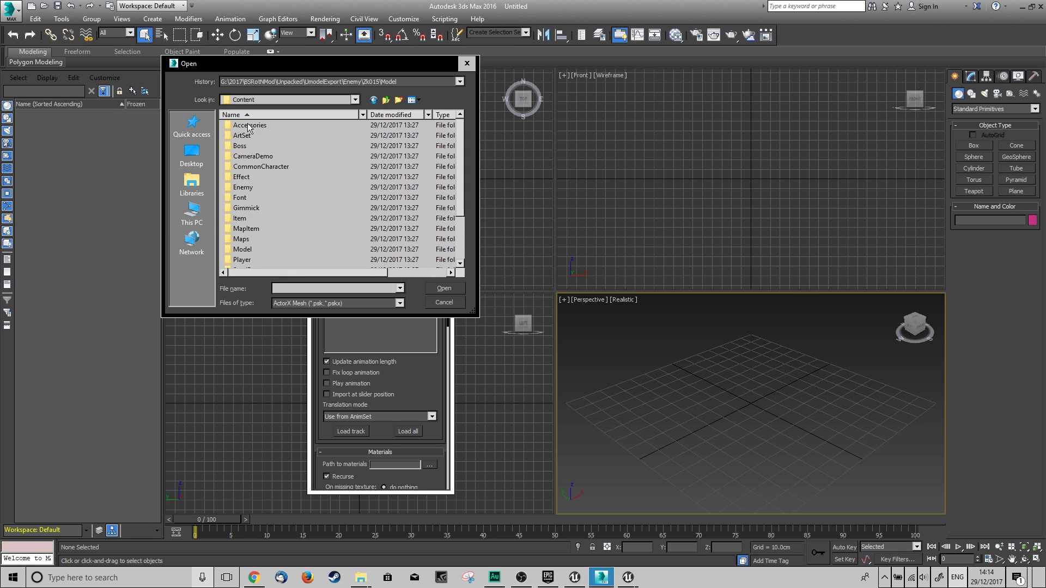
scroll(252, 136, down, 2)
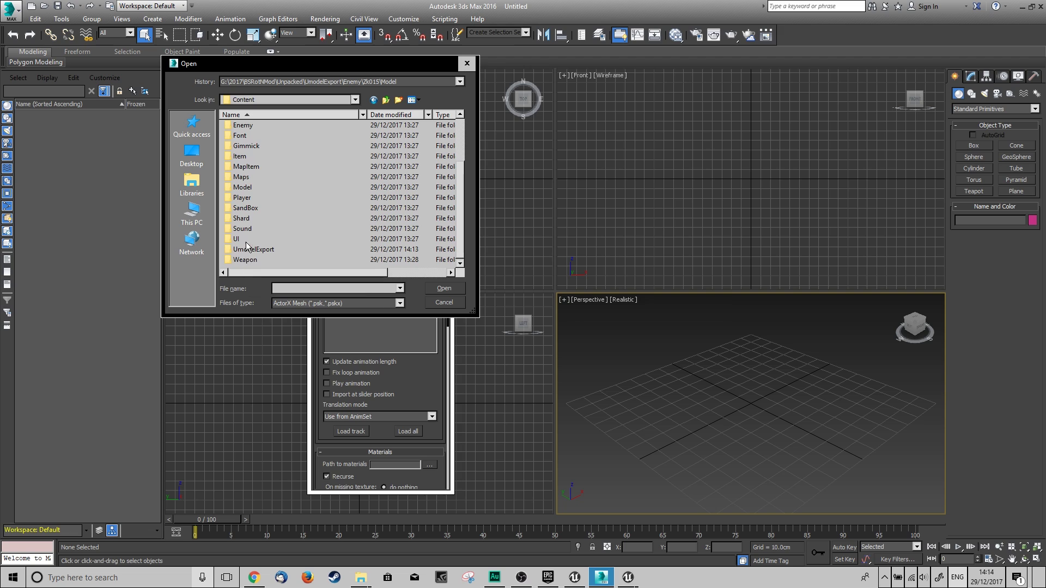
double_click(248, 248)
click(192, 212)
scroll(274, 229, down, 2)
double_click(272, 228)
double_click(240, 146)
double_click(252, 250)
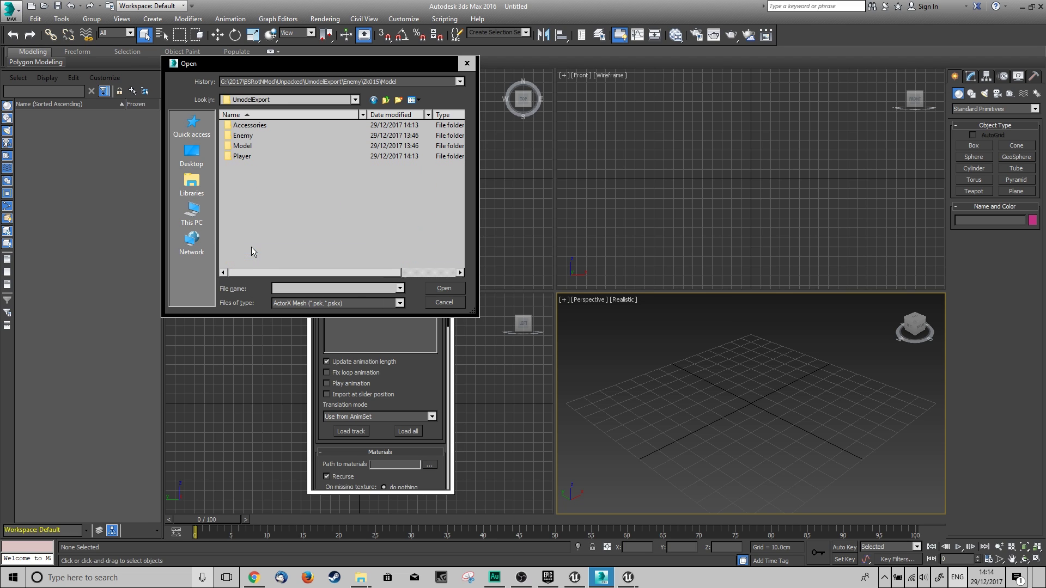
- Import SK_Head01_Default.psk from Accessories\Head\Head01\Model and close the ActorX Importer
double_click(248, 125)
double_click(246, 126)
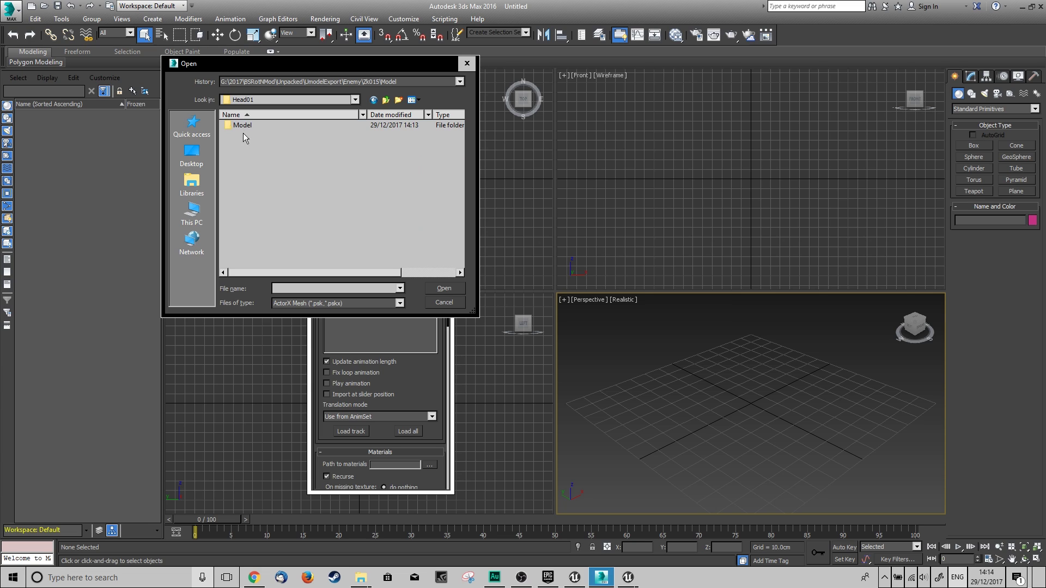
double_click(245, 129)
click(266, 173)
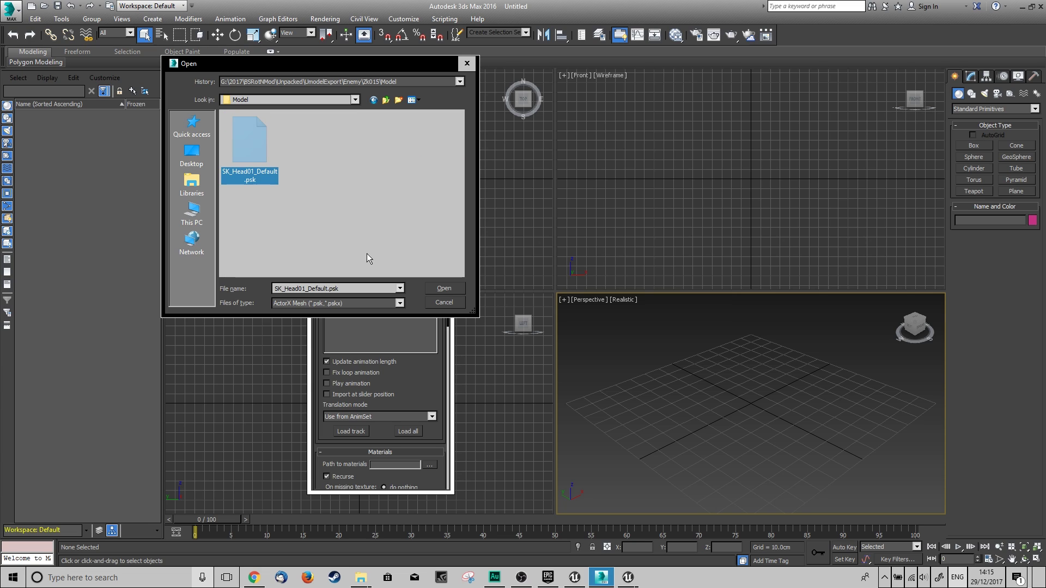
click(444, 289)
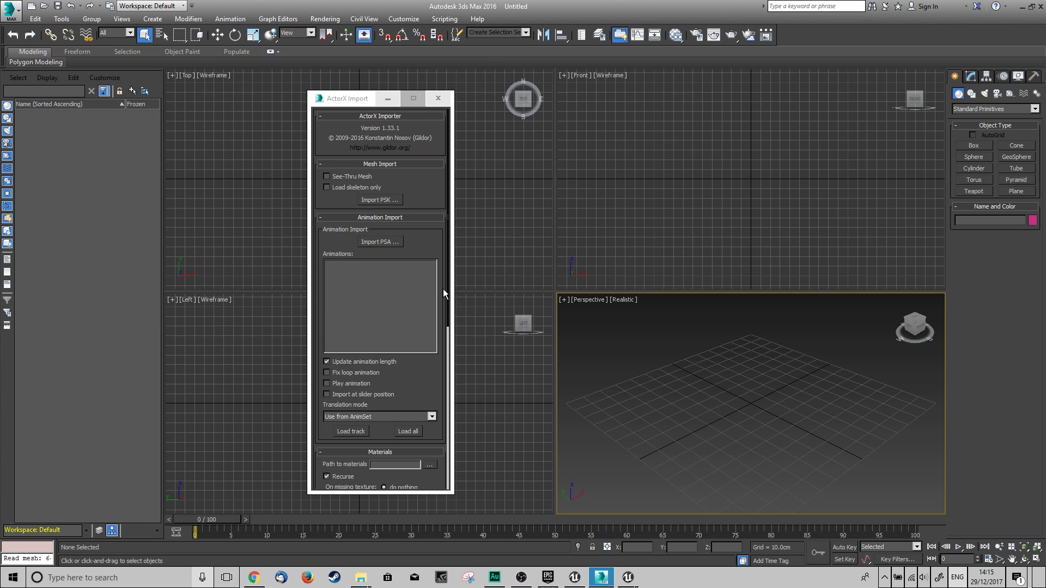
click(439, 99)
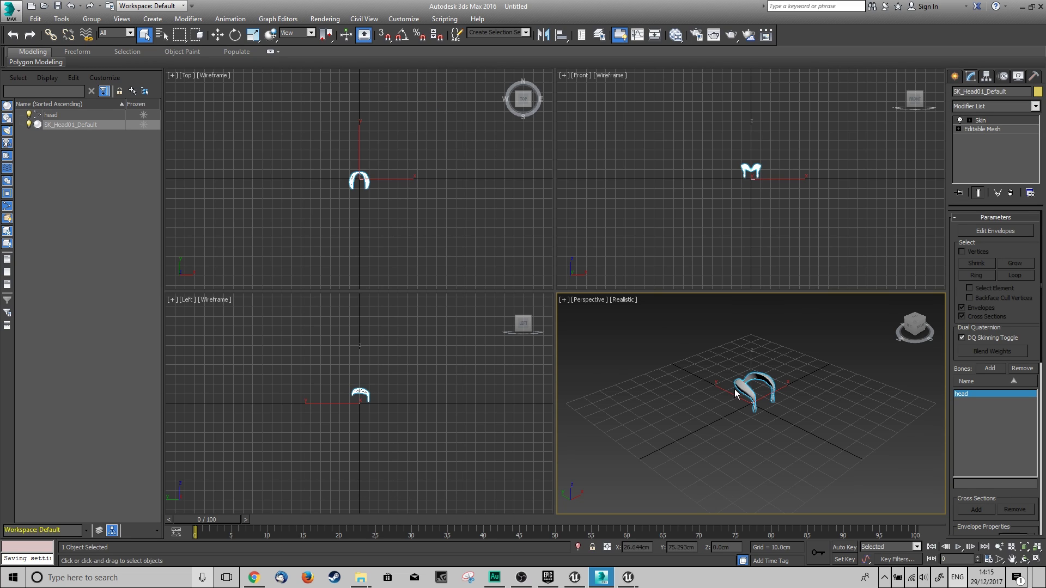
- Examine the imported headband mesh up close and from an angle in the perspective viewport
key(f)
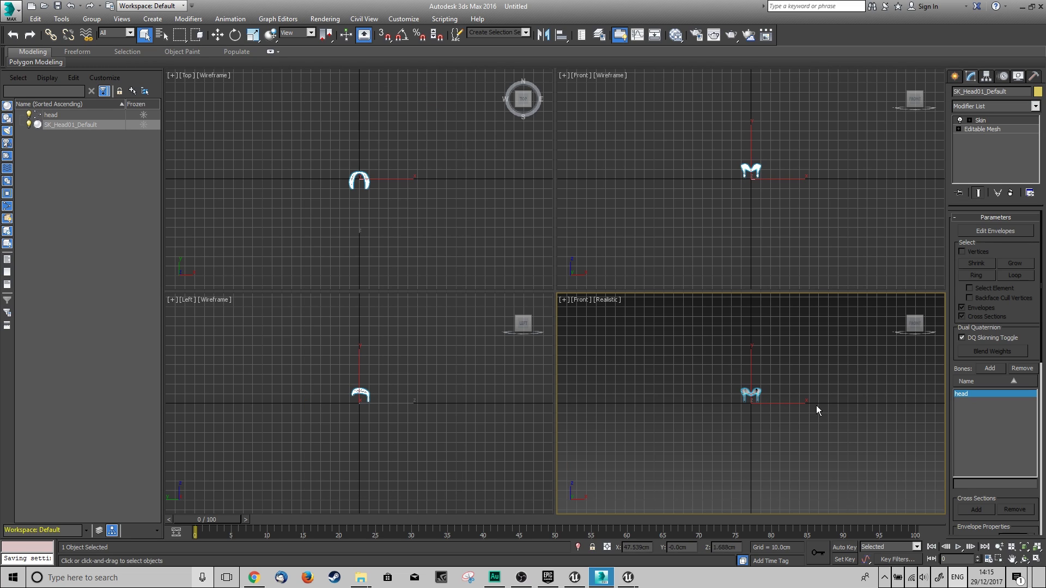
key(r)
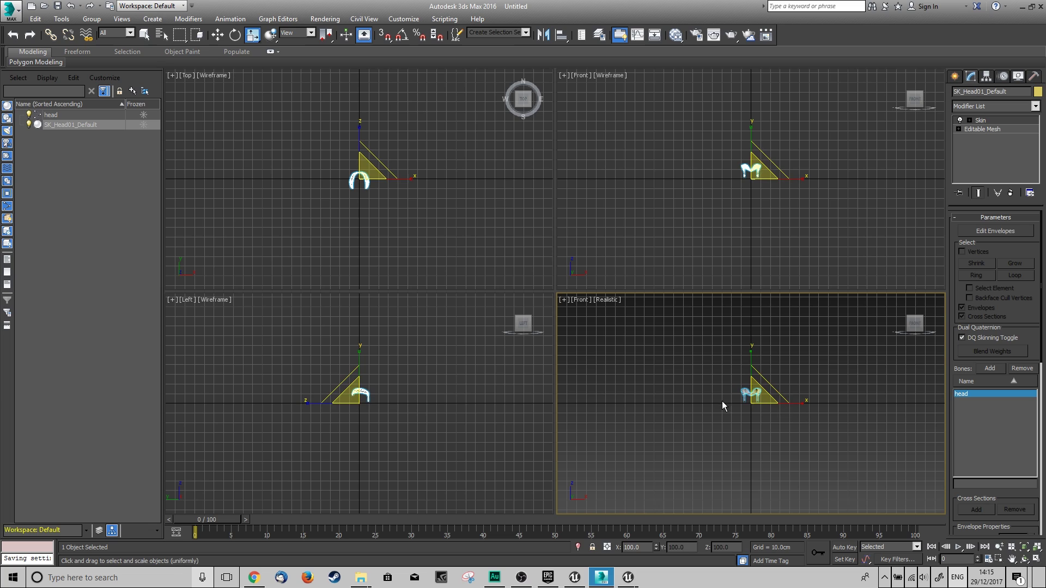
key(p)
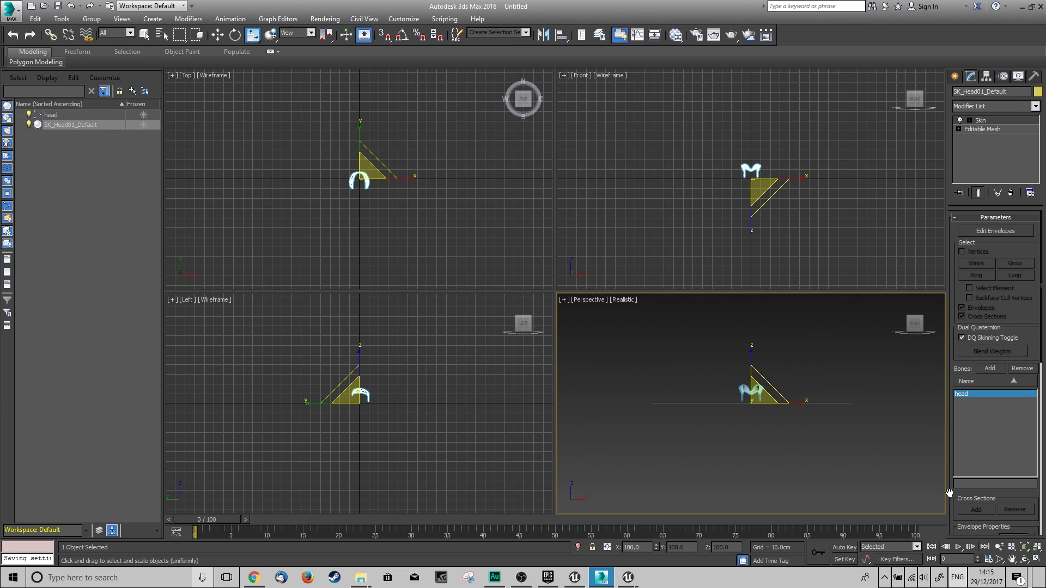
click(1000, 559)
drag(728, 363, 596, 293)
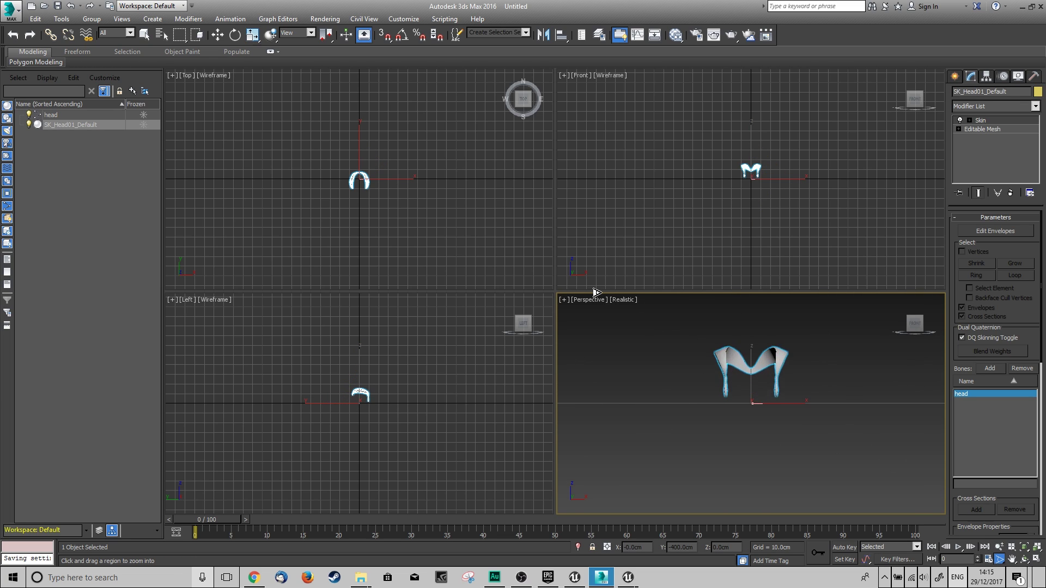
click(1025, 560)
mouse_move(736, 381)
mouse_down()
mouse_move(847, 378)
mouse_move(723, 386)
mouse_up()
- Export the head bone and SK_Head01_Default mesh together as an FBX to the Desktop, and close 3ds Max without saving the scene
click(58, 117)
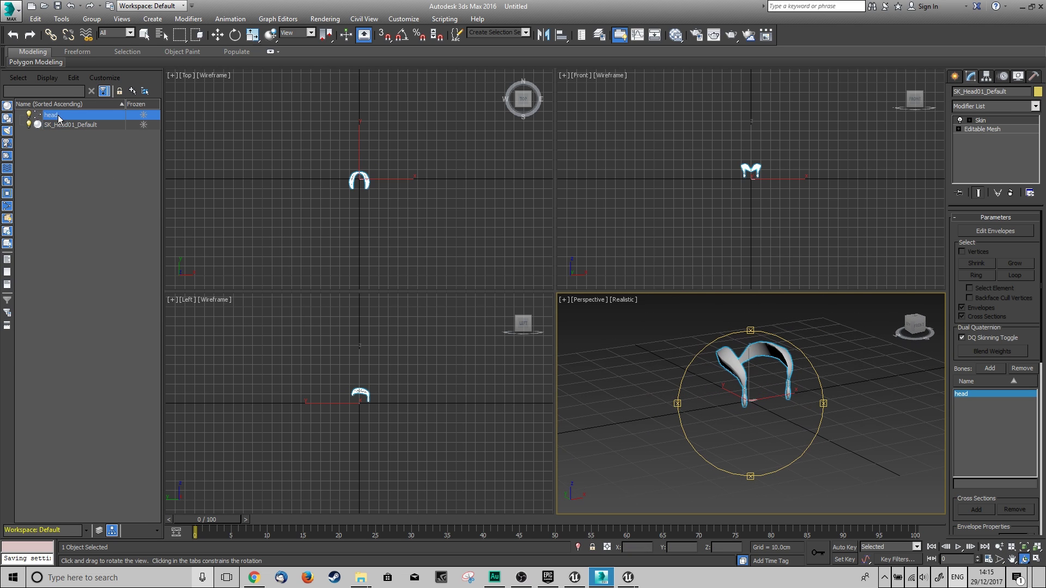
ctrl+click(63, 125)
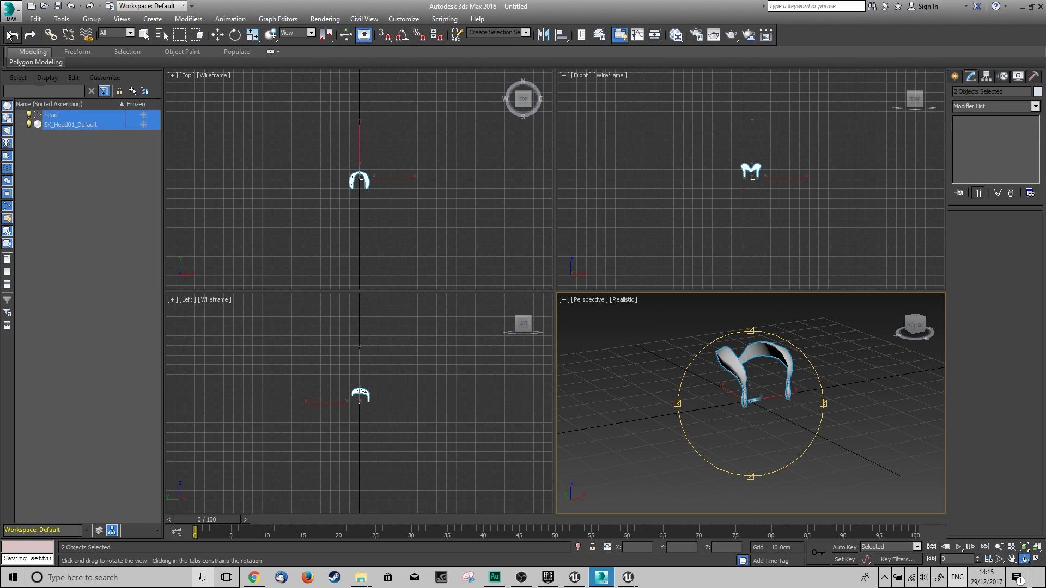
click(21, 11)
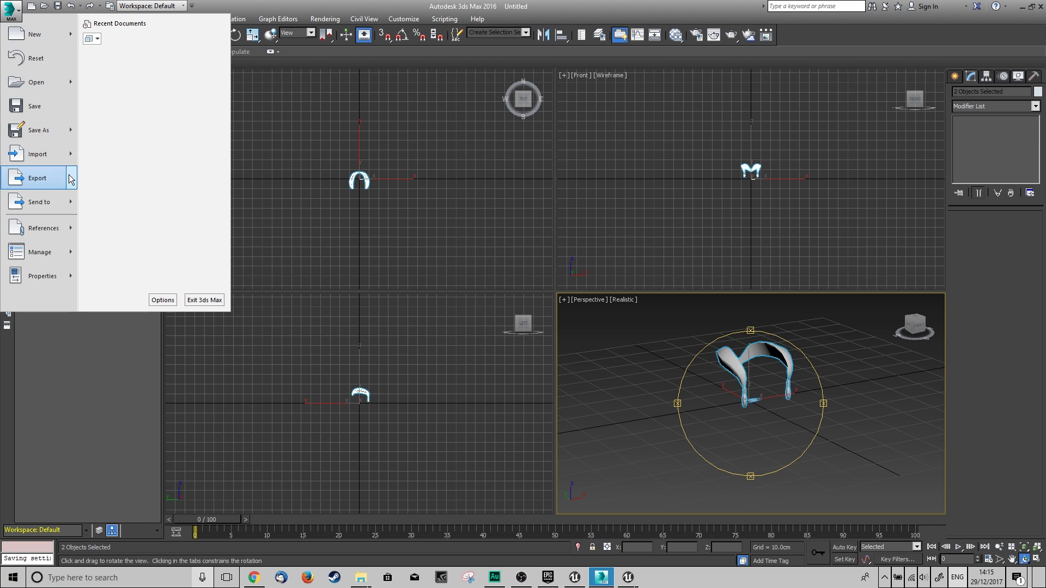
click(52, 178)
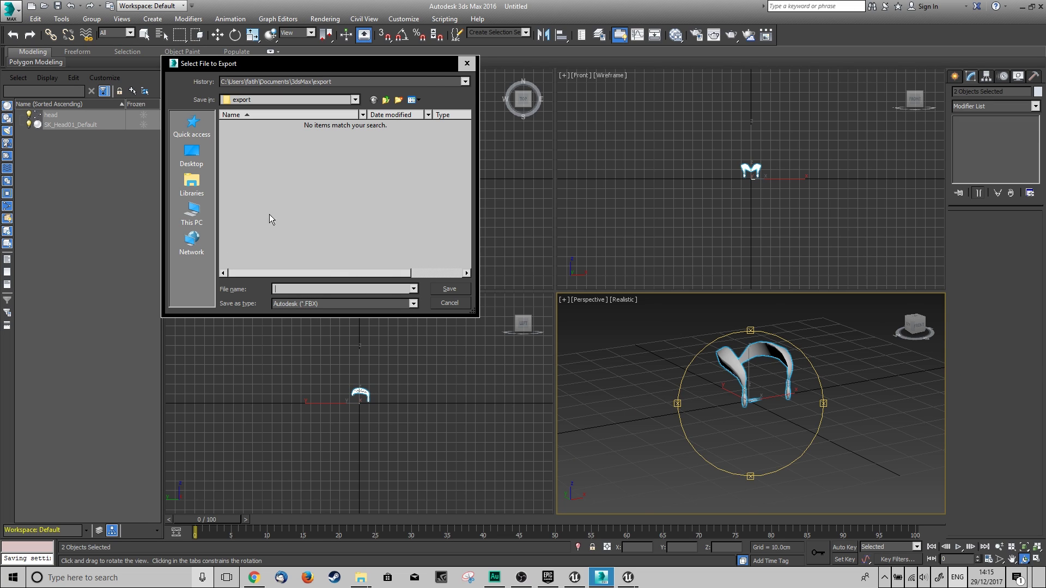
click(192, 155)
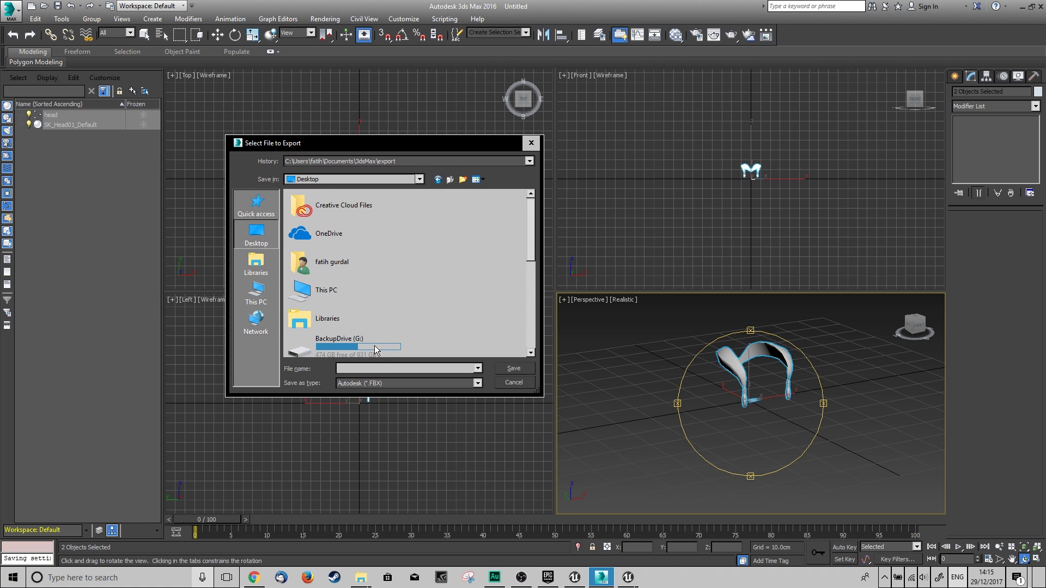
click(377, 367)
click(502, 368)
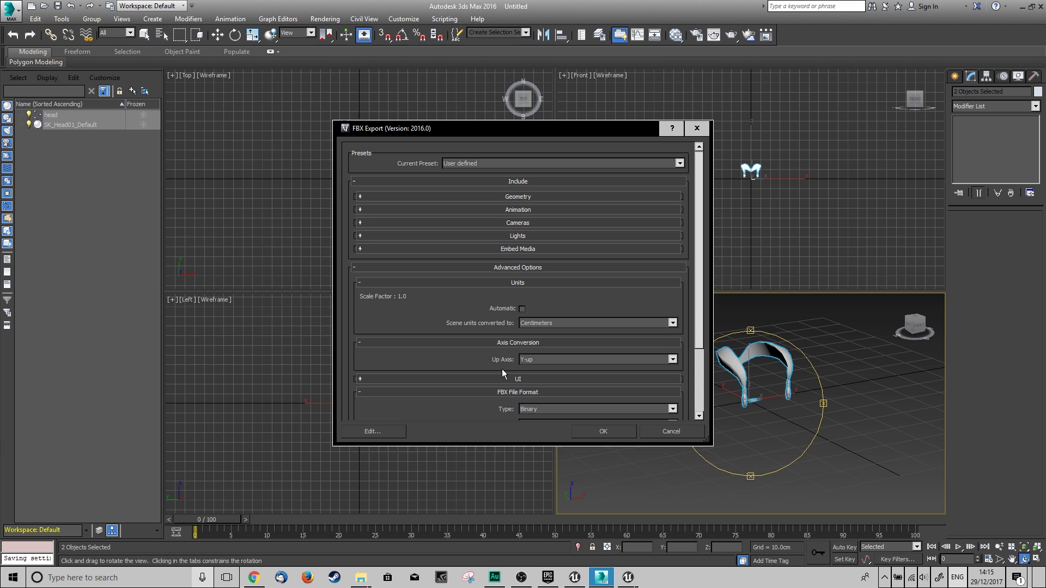
scroll(457, 312, down, 3)
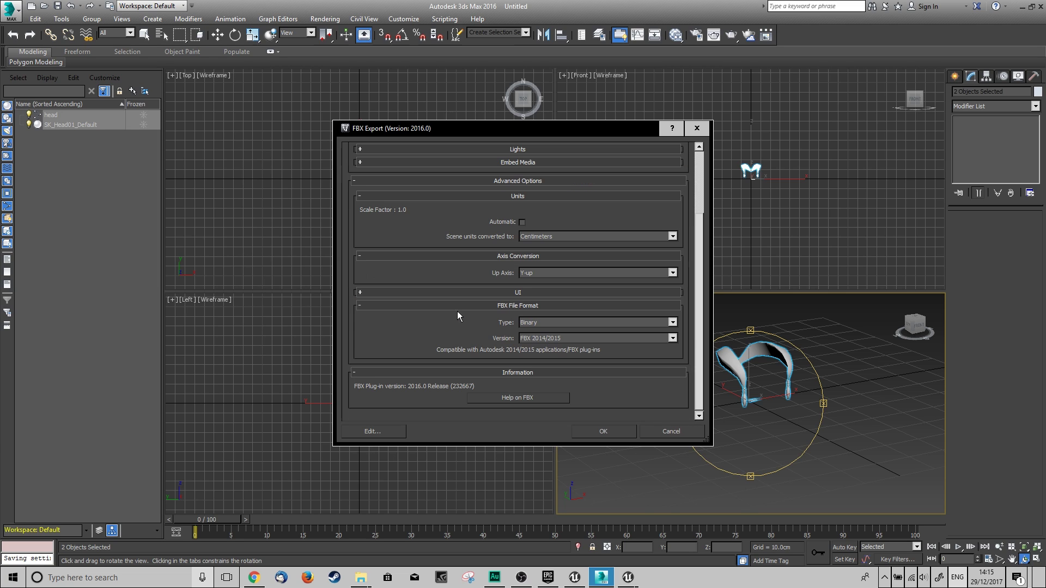
click(604, 431)
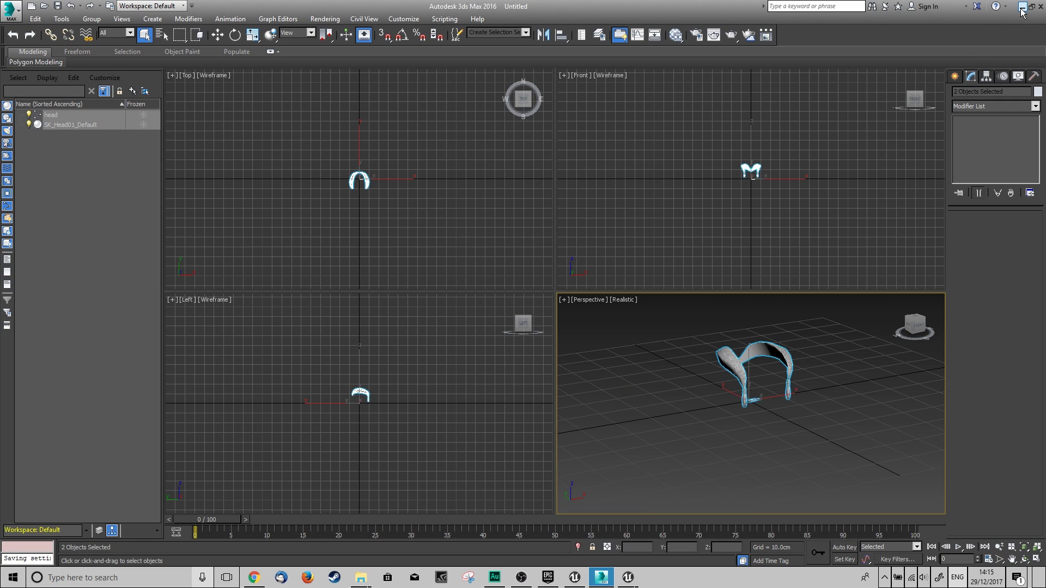
click(1040, 7)
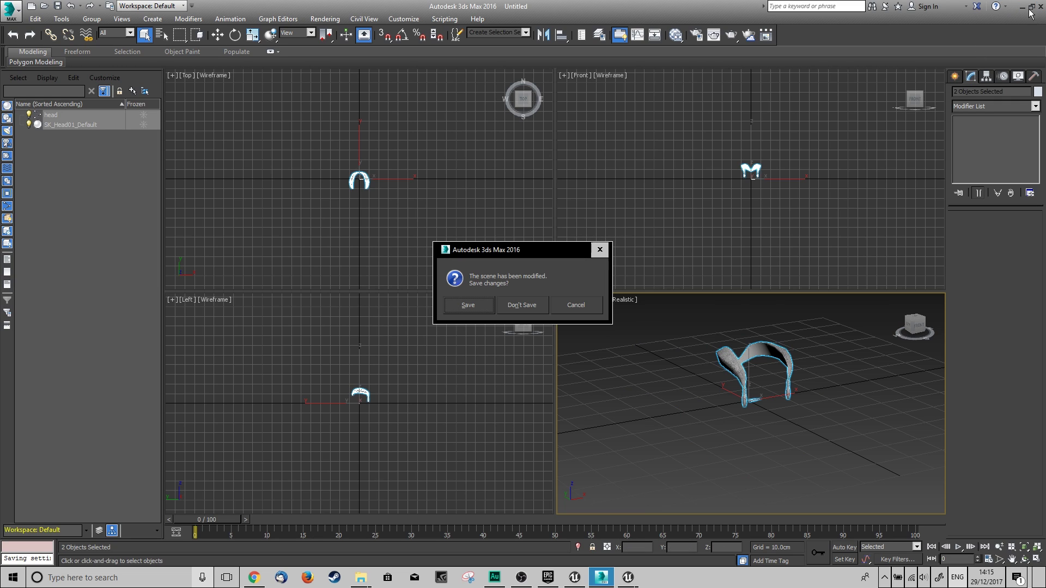
click(527, 304)
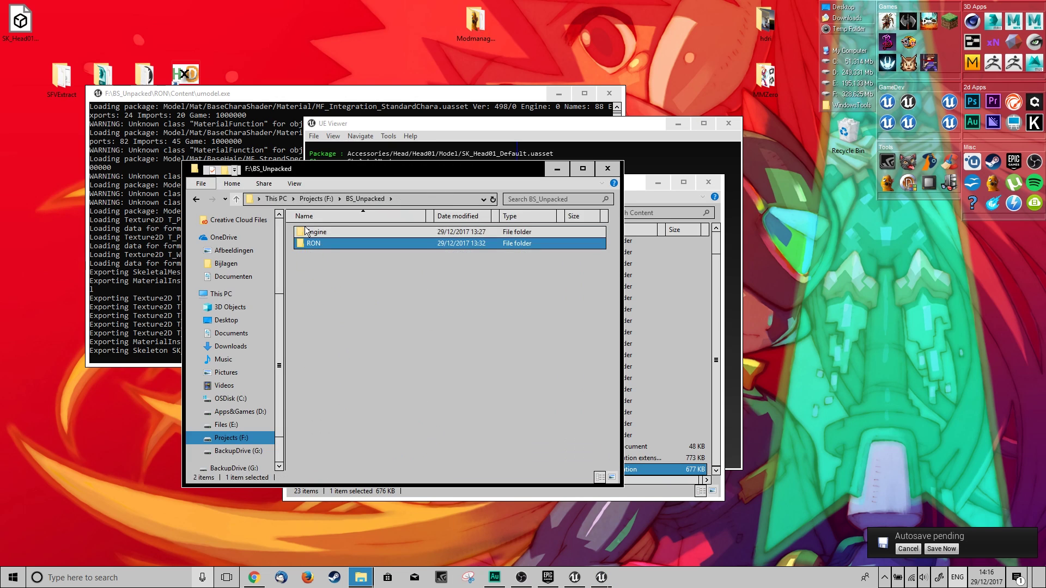
- Go to 2017\BSRotNMod\ModFiles\MiriamLolita\TopHat on BackupDrive (G:) in File Explorer and select SK_Head01_Default.fbx
click(238, 451)
double_click(386, 244)
key(alt+Left)
click(512, 244)
click(271, 199)
click(327, 199)
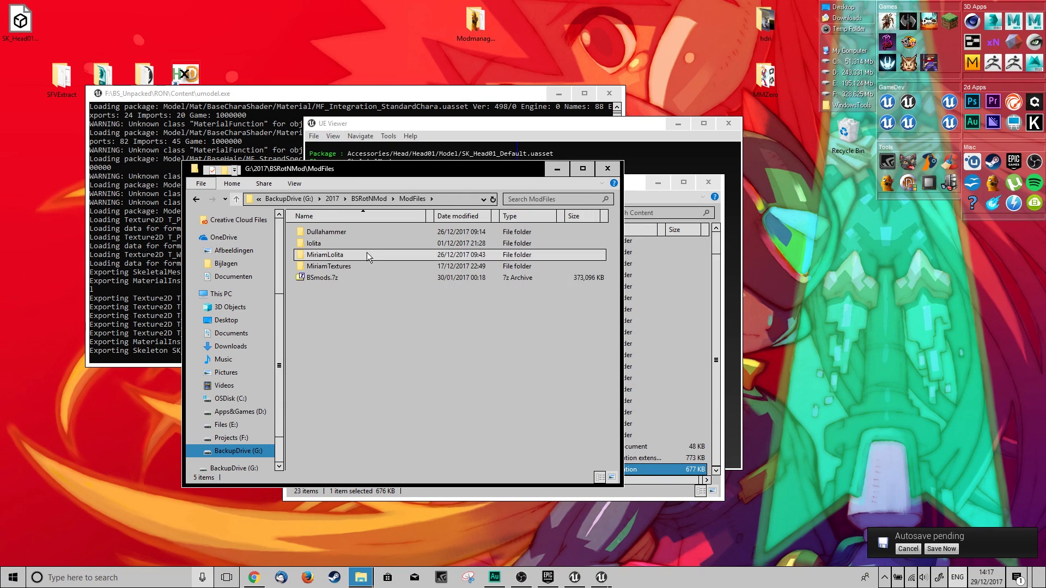
double_click(368, 254)
double_click(352, 300)
click(346, 310)
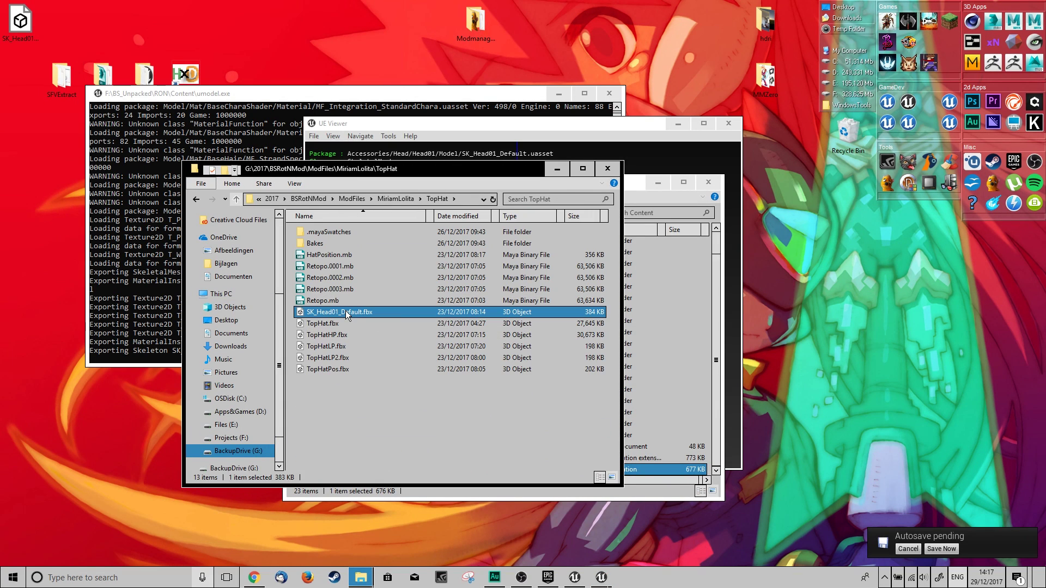
- Move the TopHat folder window aside and close UE Viewer along with its console
drag(403, 169, 522, 165)
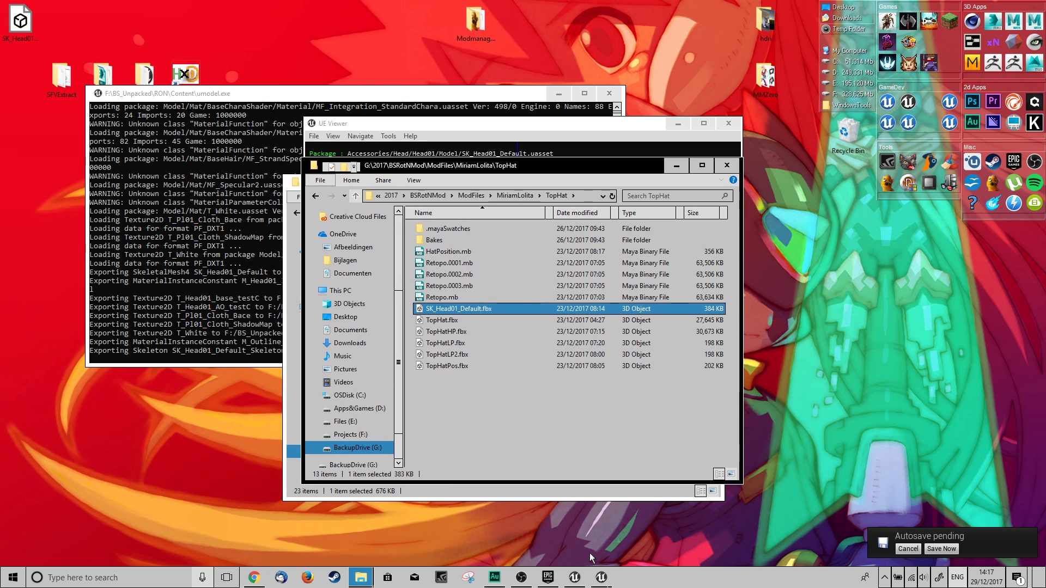
mouse_move(604, 571)
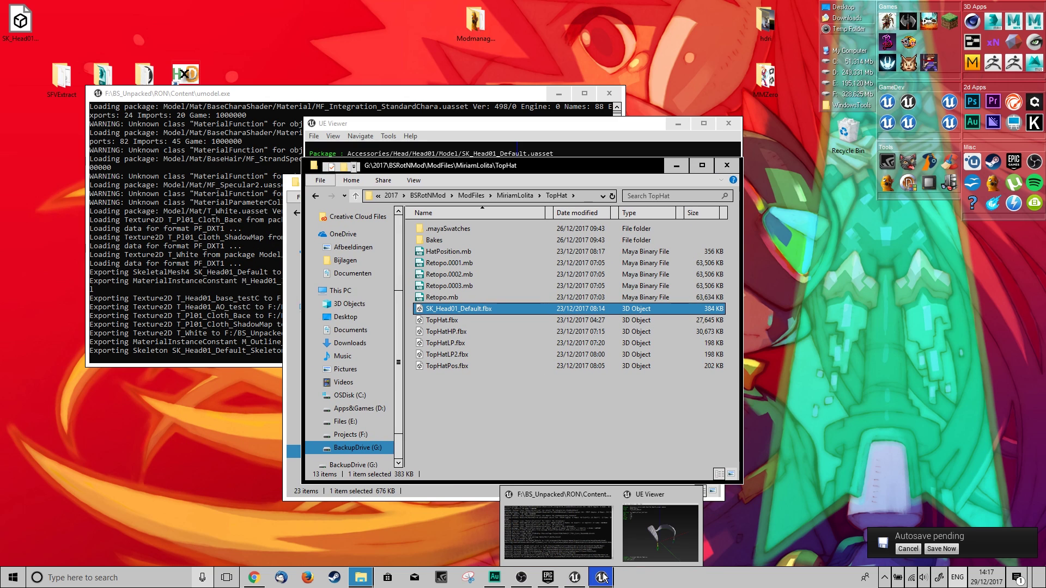
click(610, 494)
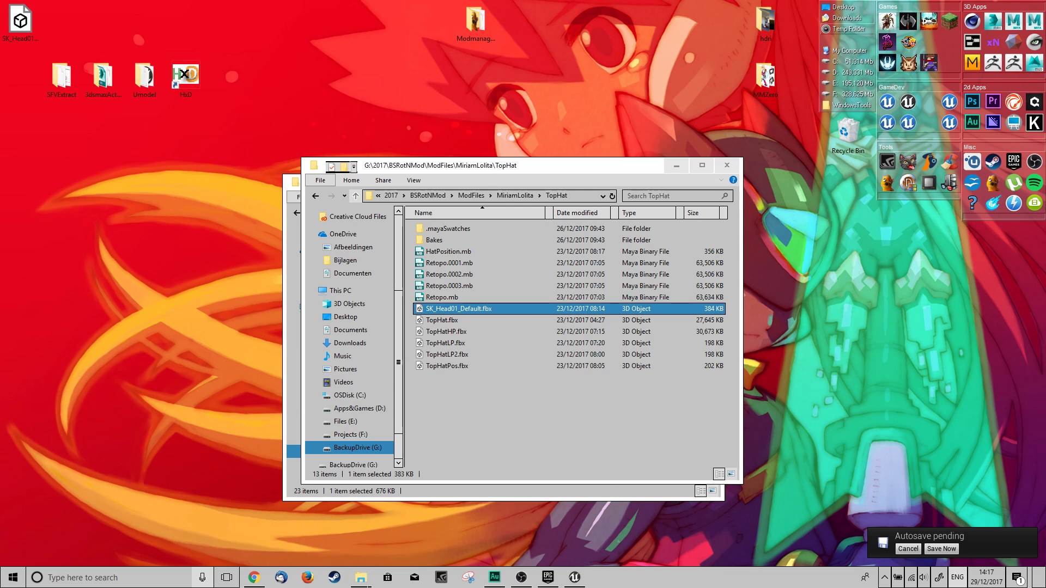
- Switch to the BSMods project in Unreal Editor and create a folder named Accesories directly under Content
click(577, 581)
click(34, 393)
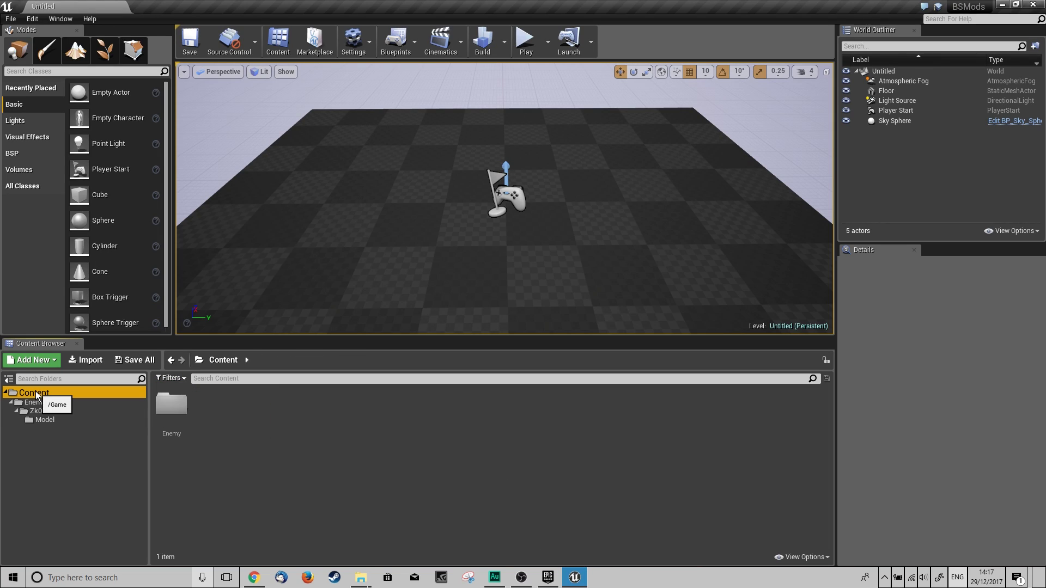
right_click(227, 429)
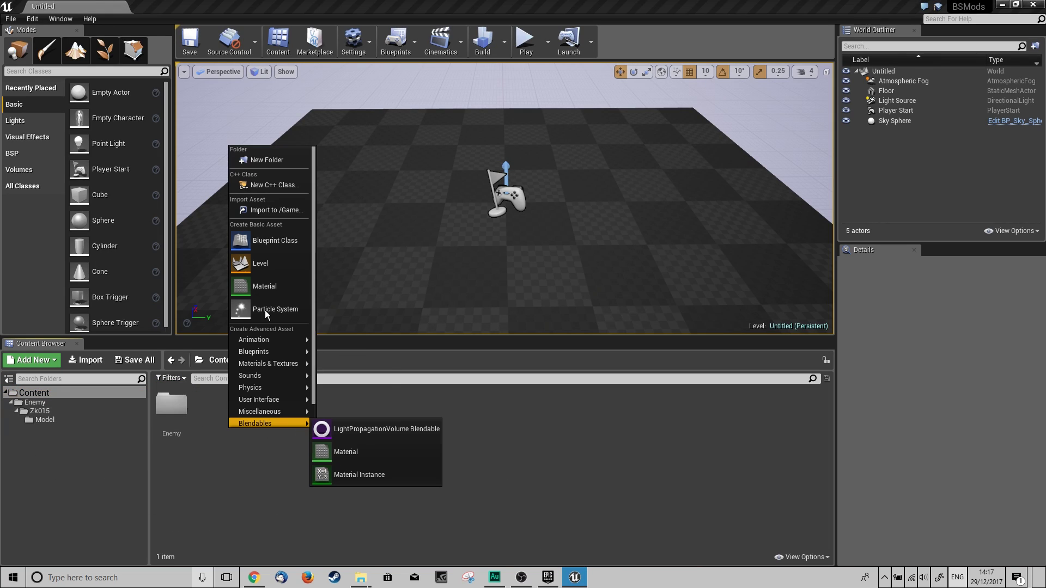
click(273, 160)
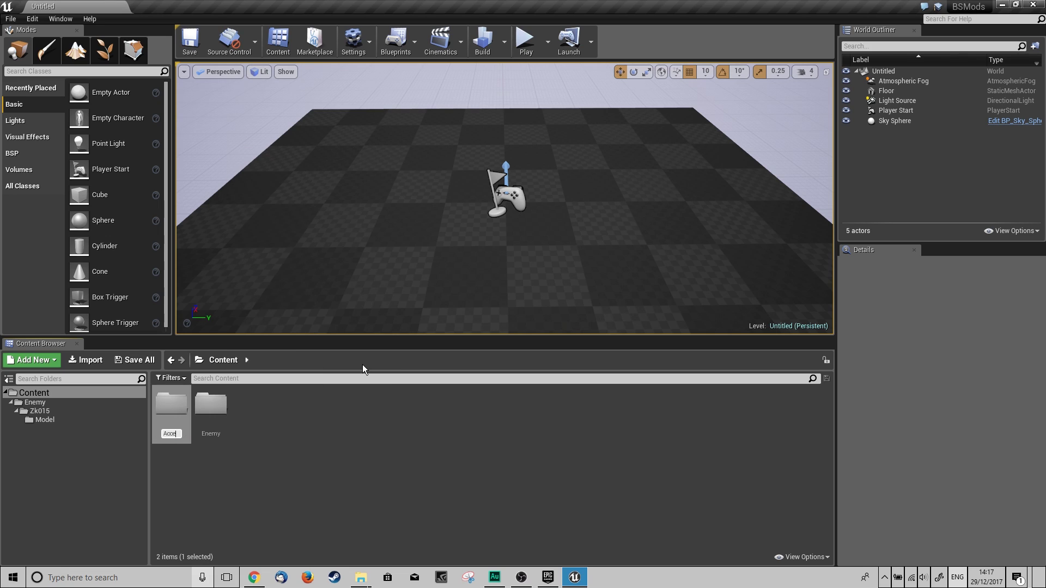
text(Accesories)
key(Return)
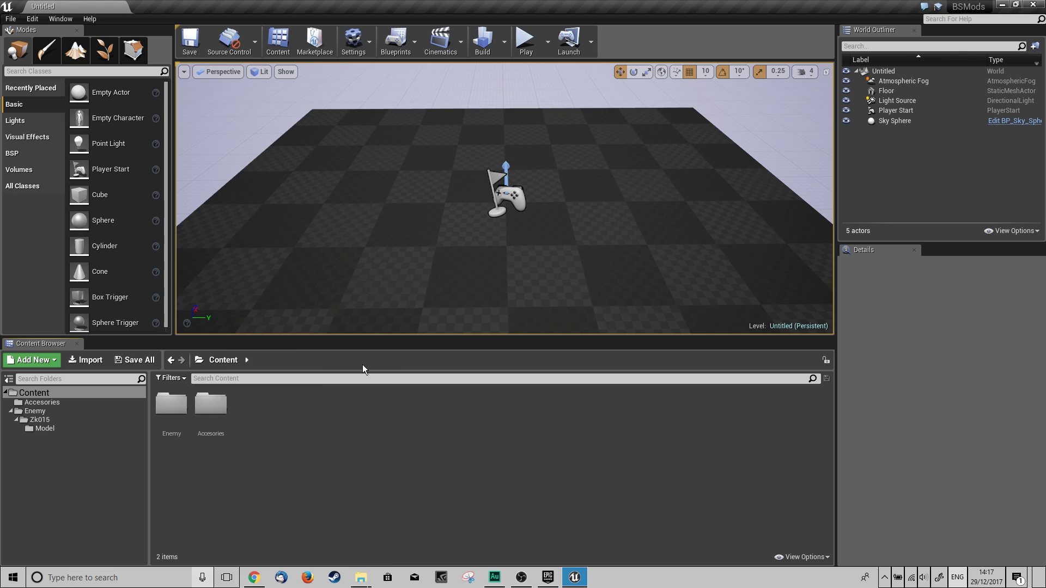
- Open Accessories\Head\Head01\Model under F:\BS_Unpacked\RON\Content in File Explorer and move the window aside to expose the Unreal content folders
mouse_move(358, 578)
click(340, 523)
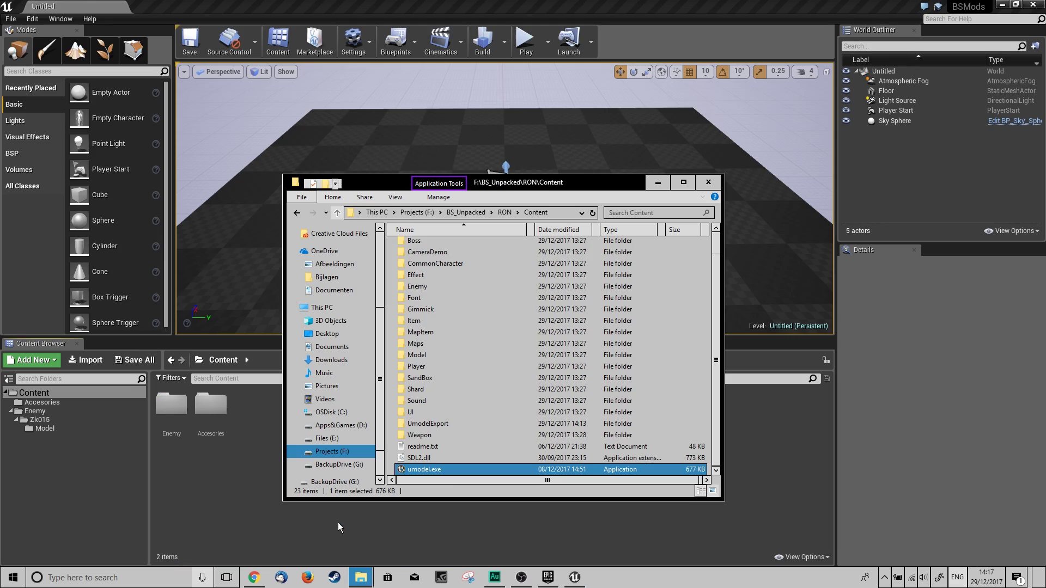
scroll(439, 259, up, 1)
double_click(440, 248)
click(433, 279)
double_click(432, 280)
double_click(432, 248)
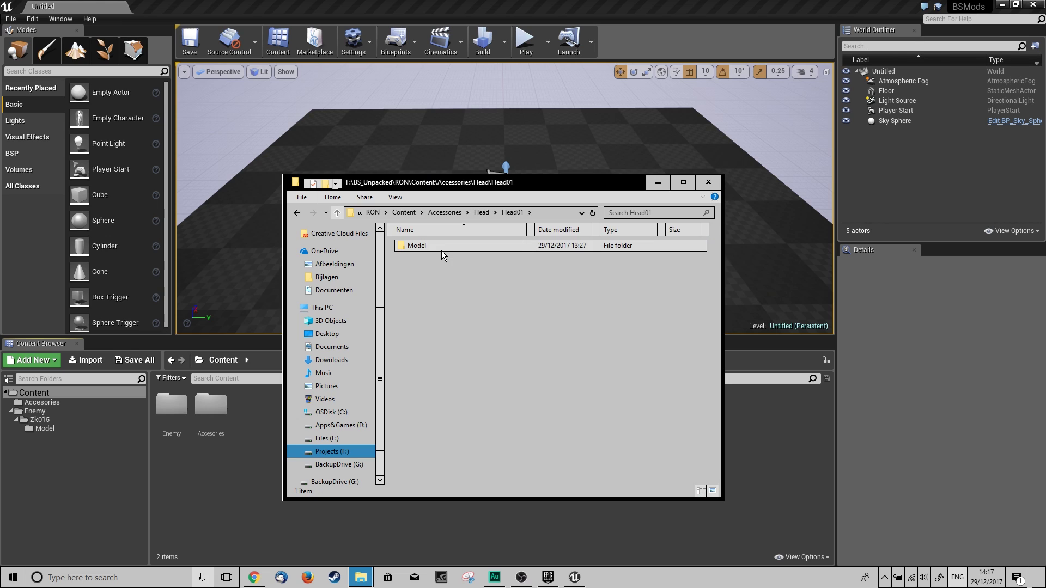
double_click(441, 251)
drag(578, 184, 679, 179)
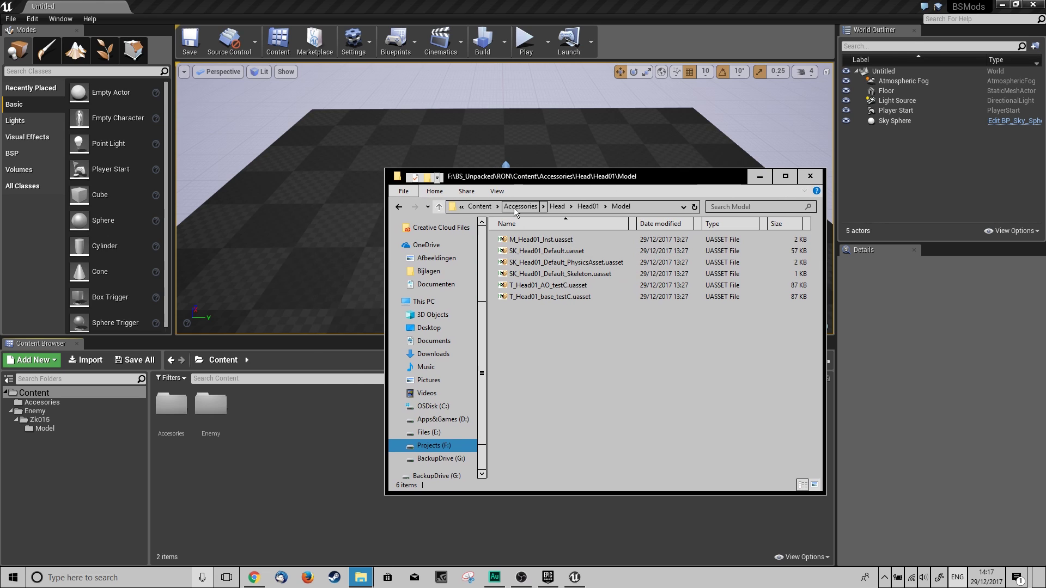
- Rename the Accesories content folder in Unreal Editor to Accessories and open it
click(169, 433)
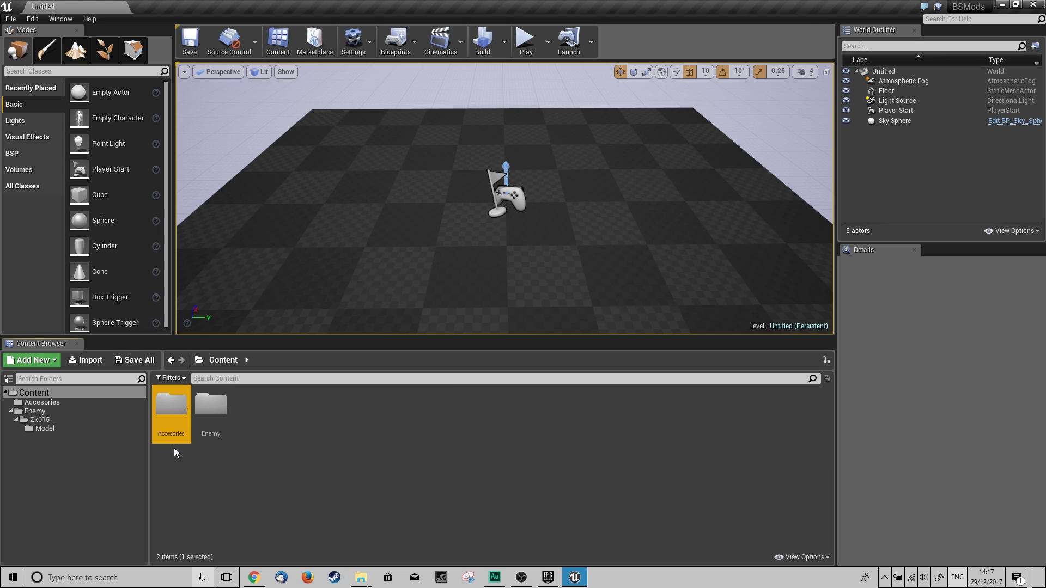
click(170, 436)
text(s)
double_click(174, 408)
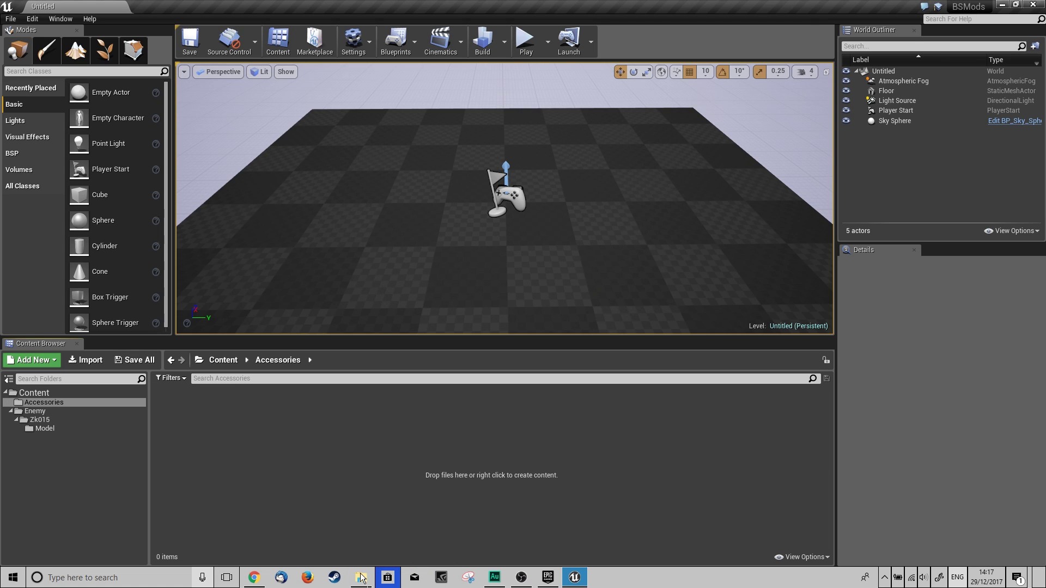
- Minimize the TopHat folder window and bring up the unpacked Head01\Model folder to check its path
mouse_move(361, 578)
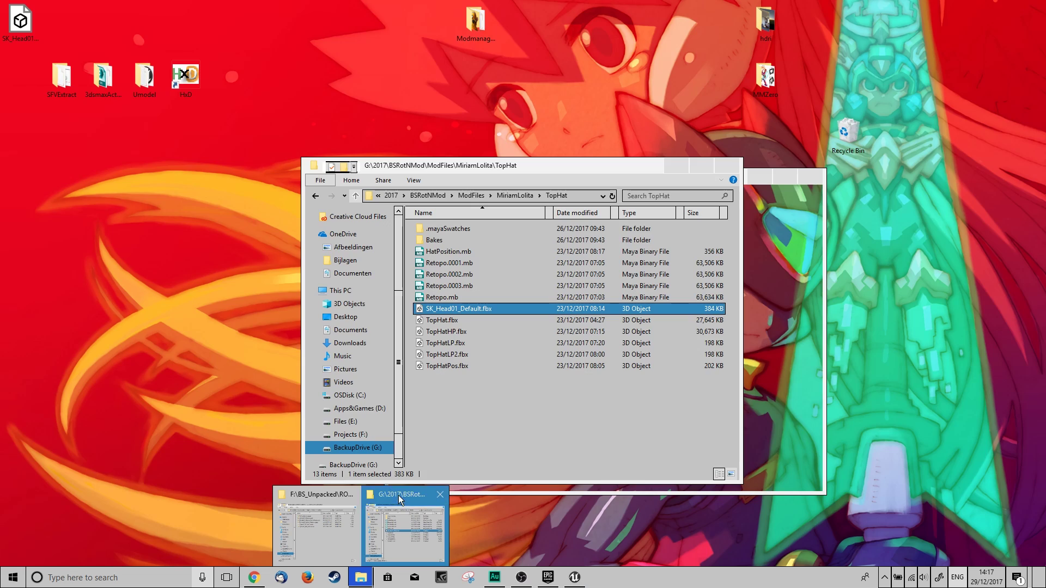
click(399, 497)
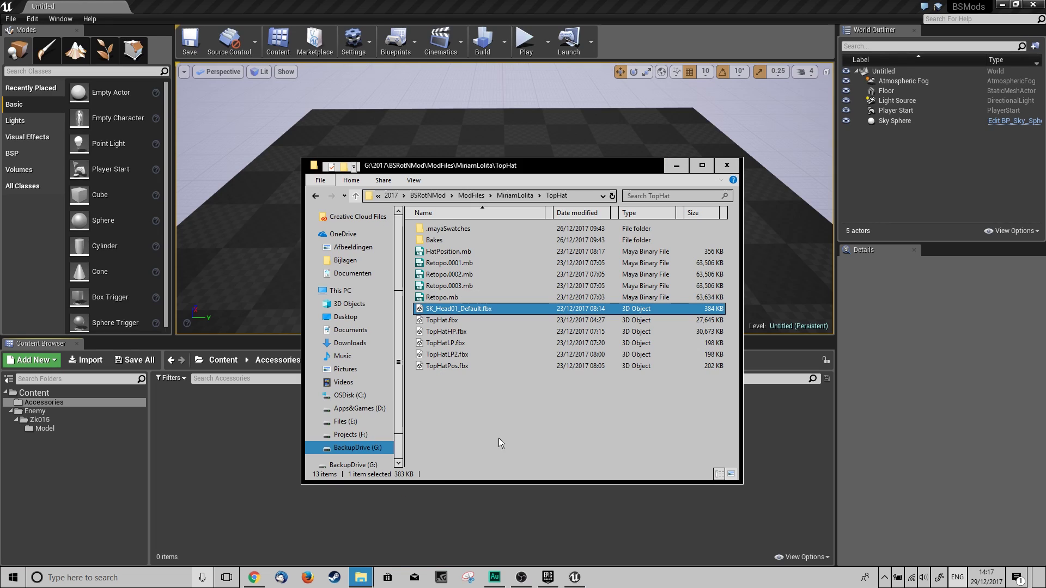
click(676, 165)
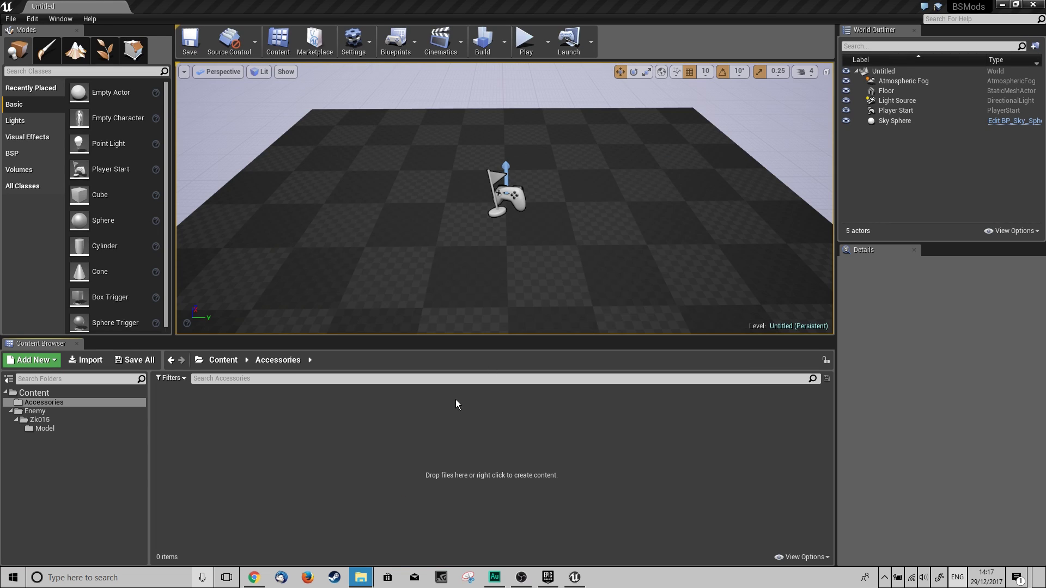
mouse_move(361, 578)
click(333, 523)
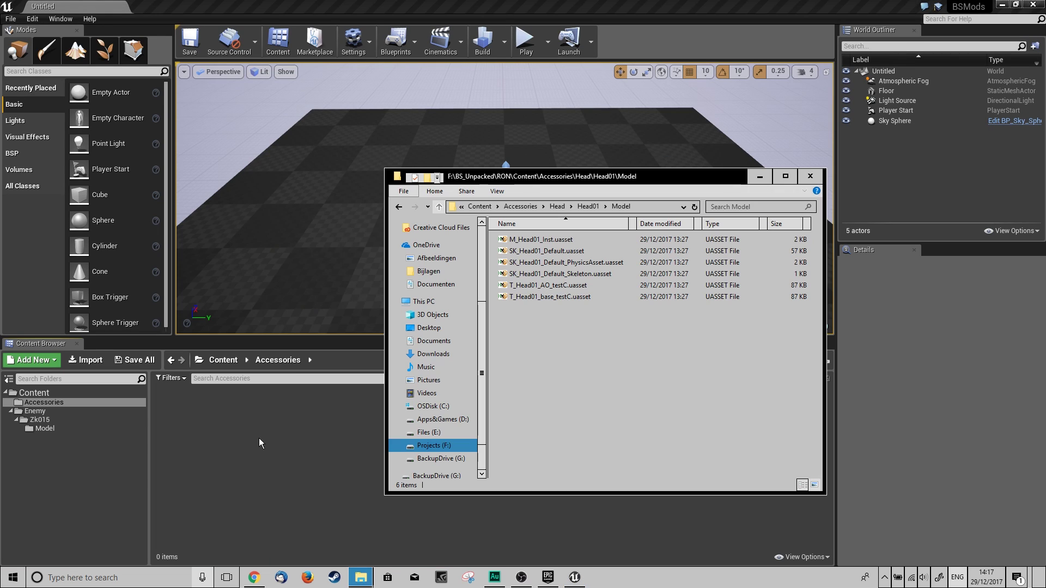
- Create a folder named Head inside Accessories in Unreal Editor and open it
right_click(203, 426)
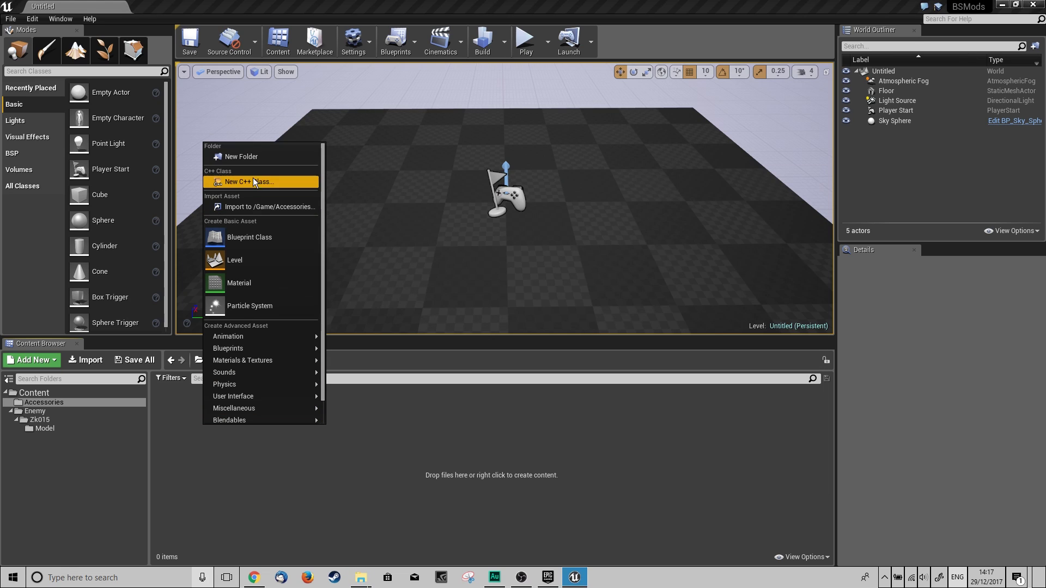
click(257, 159)
text(Hea)
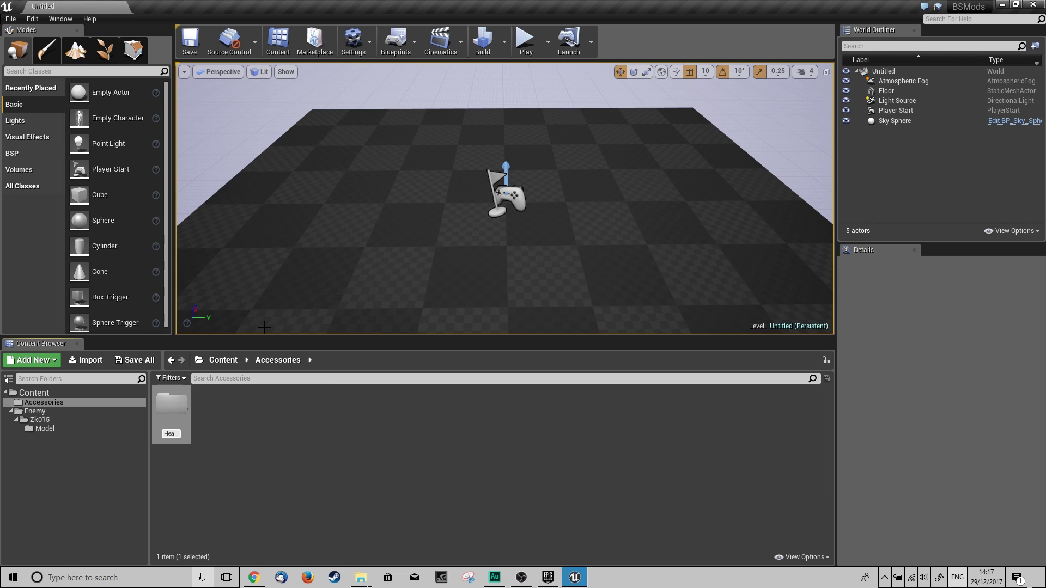
text(d)
key(Return)
double_click(172, 406)
- Create a folder named Head01 inside Head and open it
right_click(208, 447)
click(257, 176)
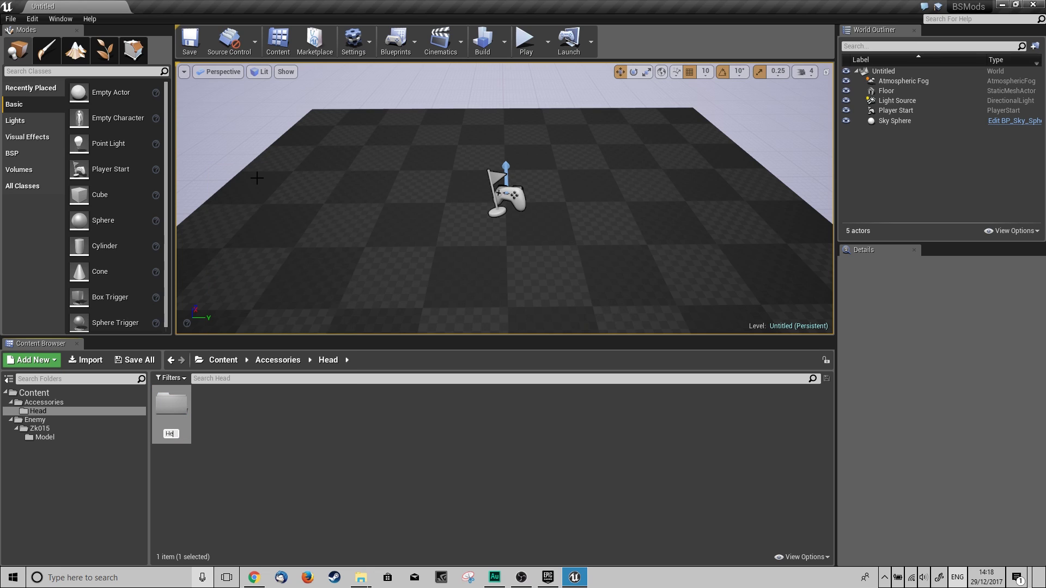
key(Return)
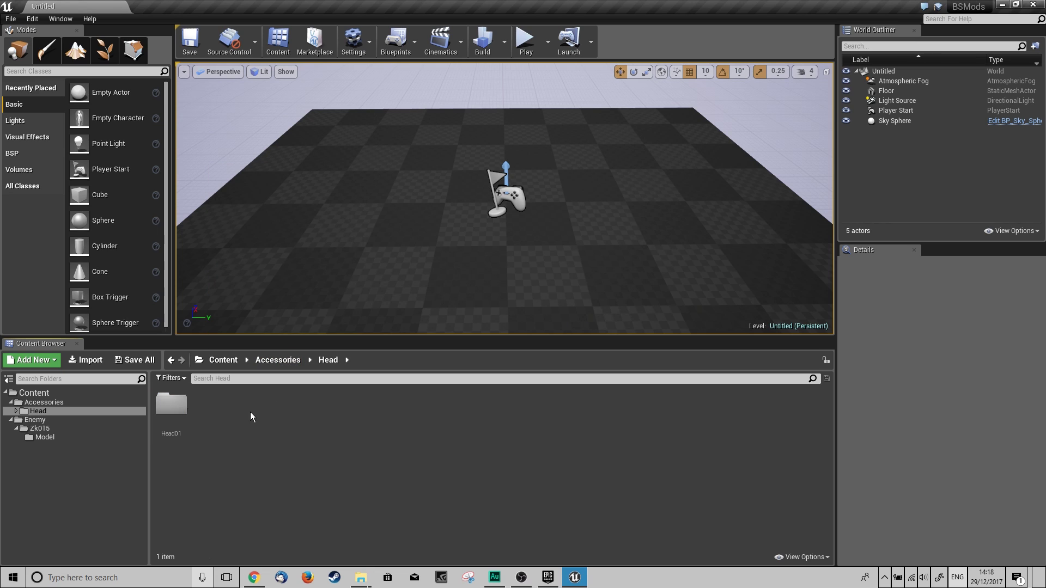
double_click(173, 404)
- Create a folder named Model inside Head01 and open it
right_click(213, 437)
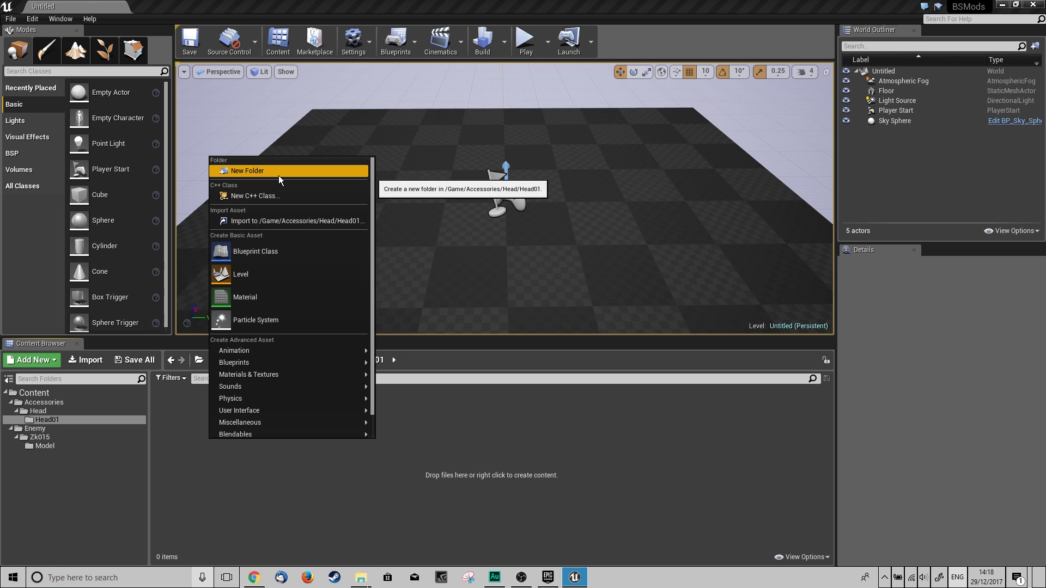
click(279, 175)
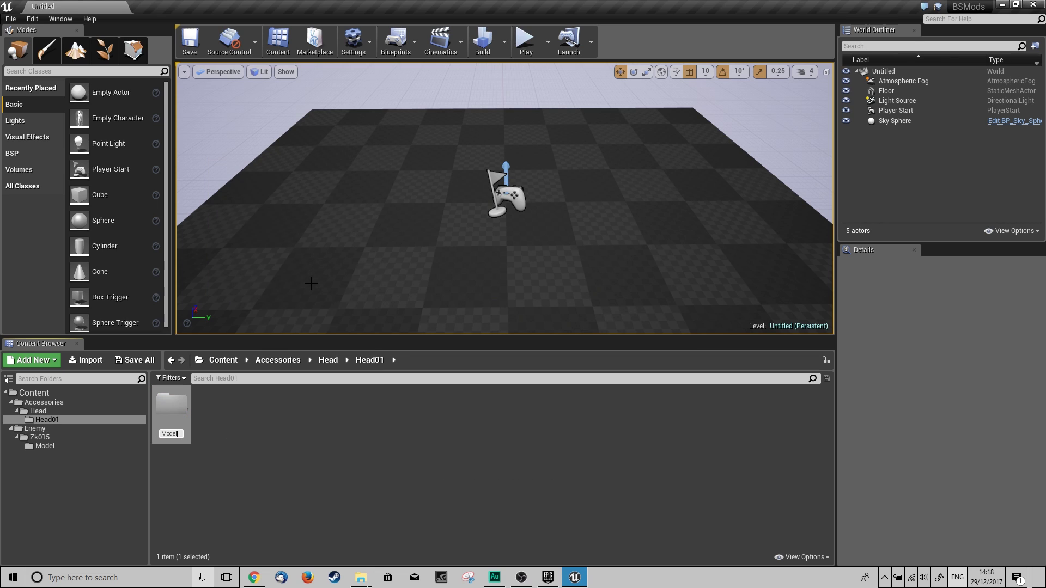
text(Model)
key(Return)
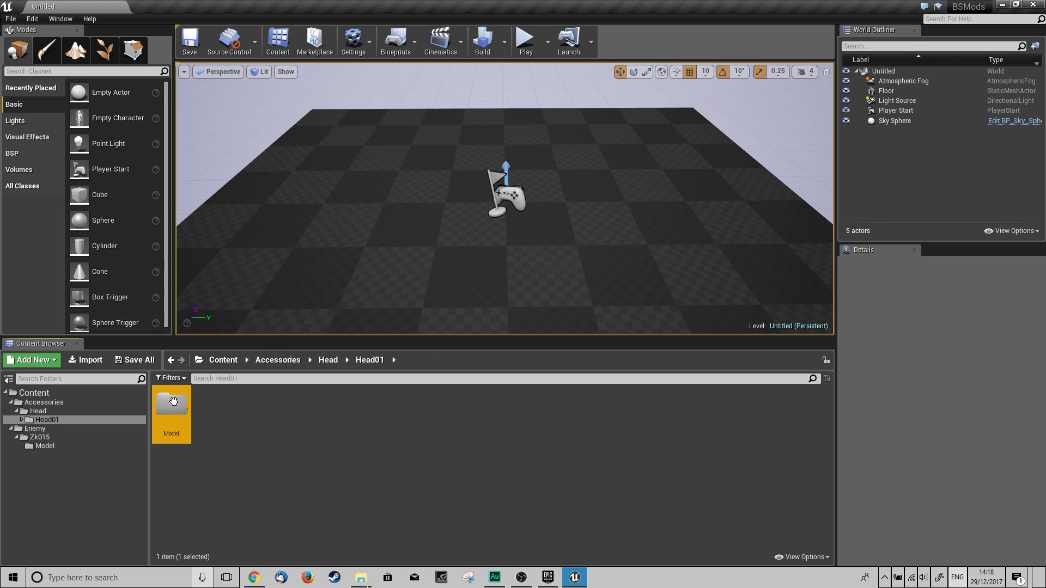
double_click(179, 396)
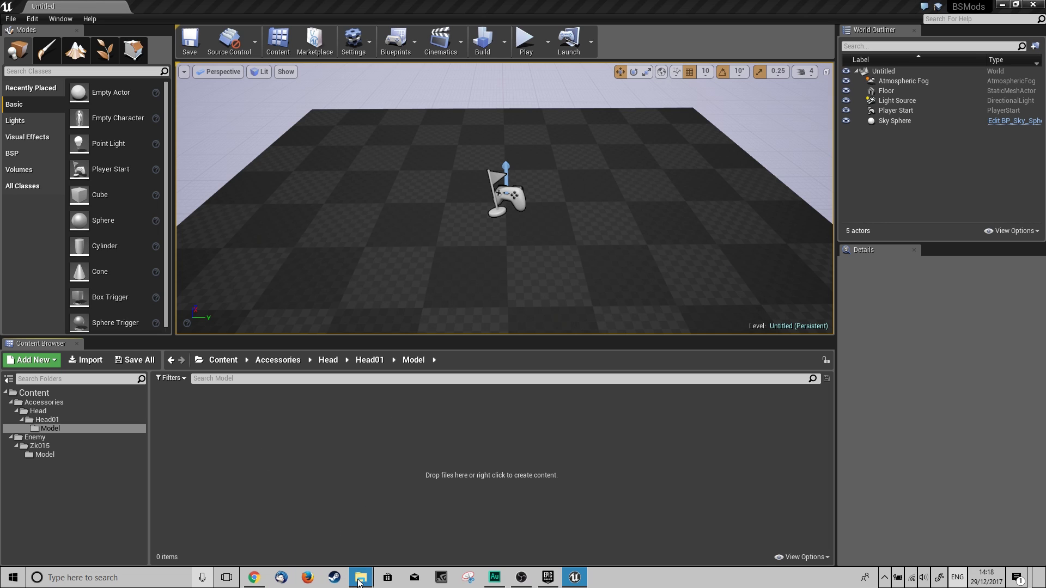
- Import SK_Head01_Default.fbx from the TopHat folder into the Model folder as a skeletal mesh, keeping the default FBX options
mouse_move(361, 577)
click(403, 522)
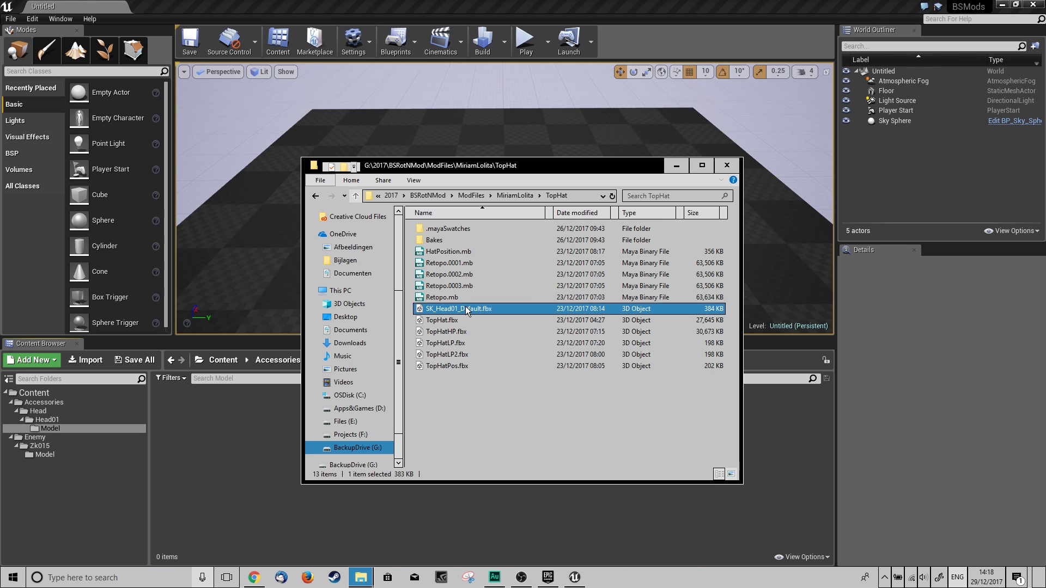
scroll(391, 459, down, 1)
drag(206, 464, 241, 450)
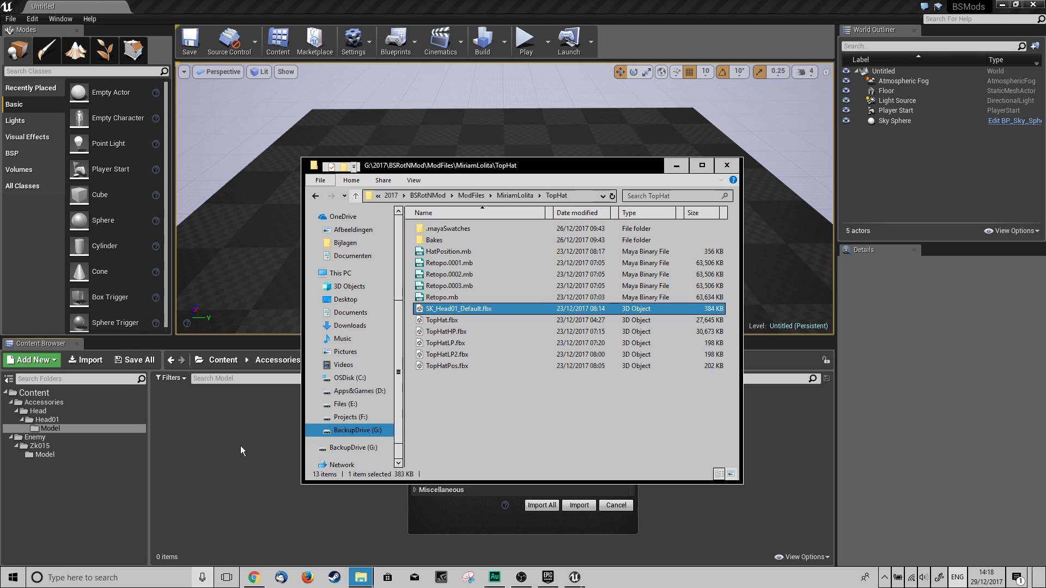
click(463, 490)
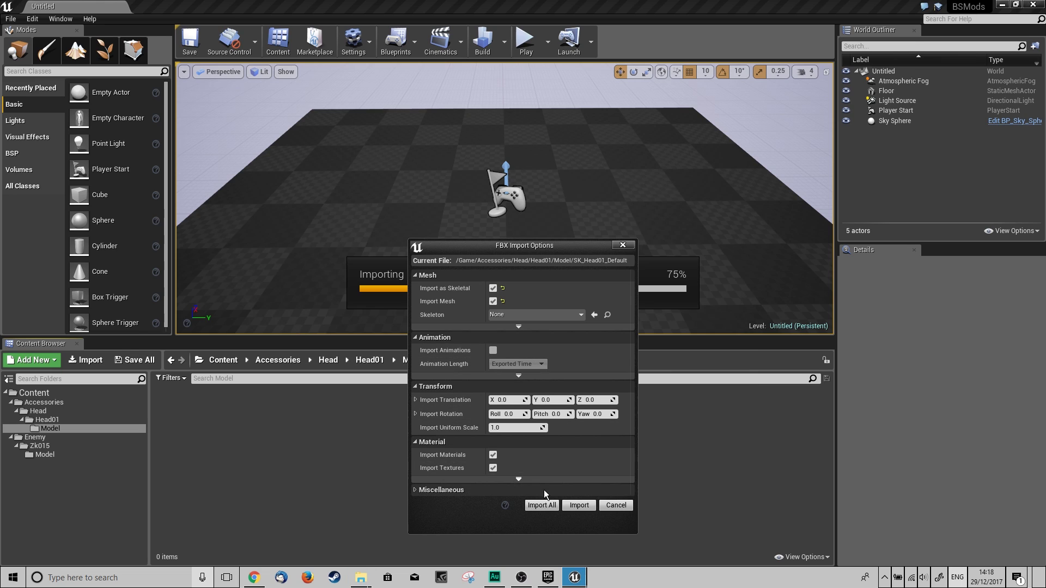
click(545, 508)
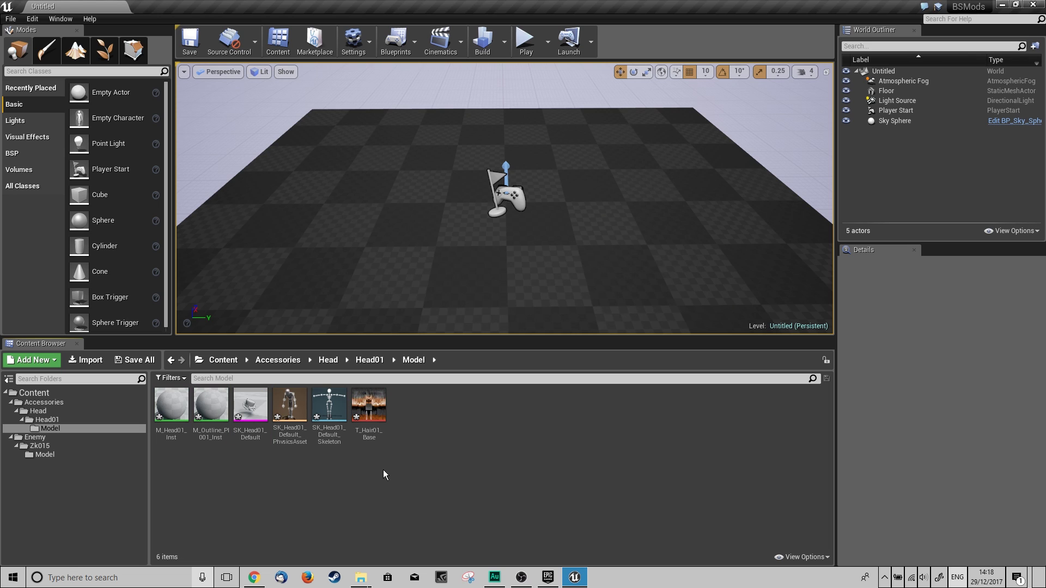
- Go to MiriamLolita\TopHat\Bakes in File Explorer and move its window aside
click(360, 578)
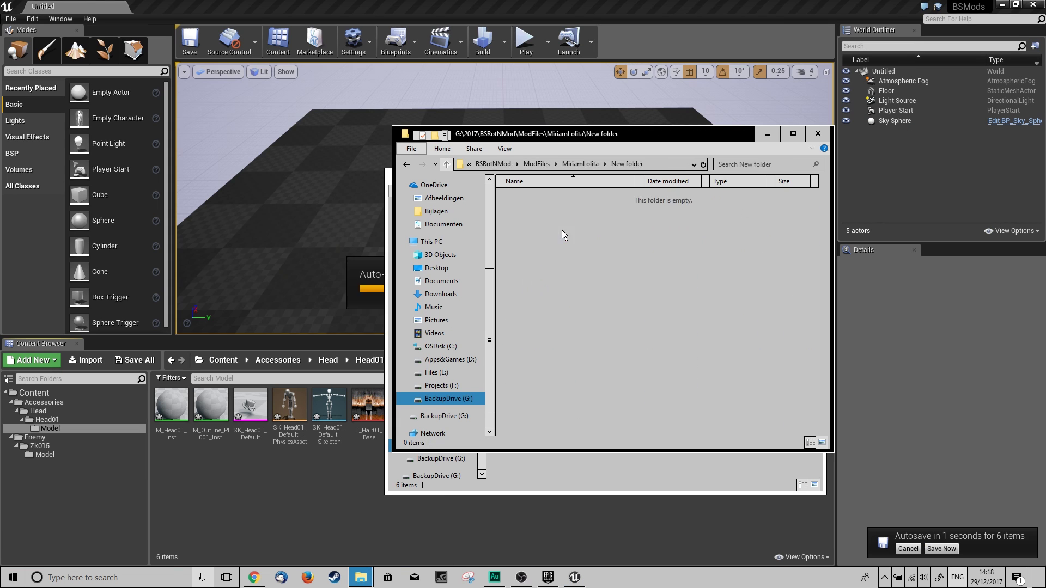
double_click(545, 208)
key(alt+Left)
double_click(532, 266)
double_click(537, 198)
drag(643, 134, 668, 137)
- Check the texture names in the unpacked Model folder and import T_Head01_AO_testC.tga and T_Head01_base_testC.tga from Bakes into Unreal's Model folder
click(843, 137)
drag(627, 177, 639, 159)
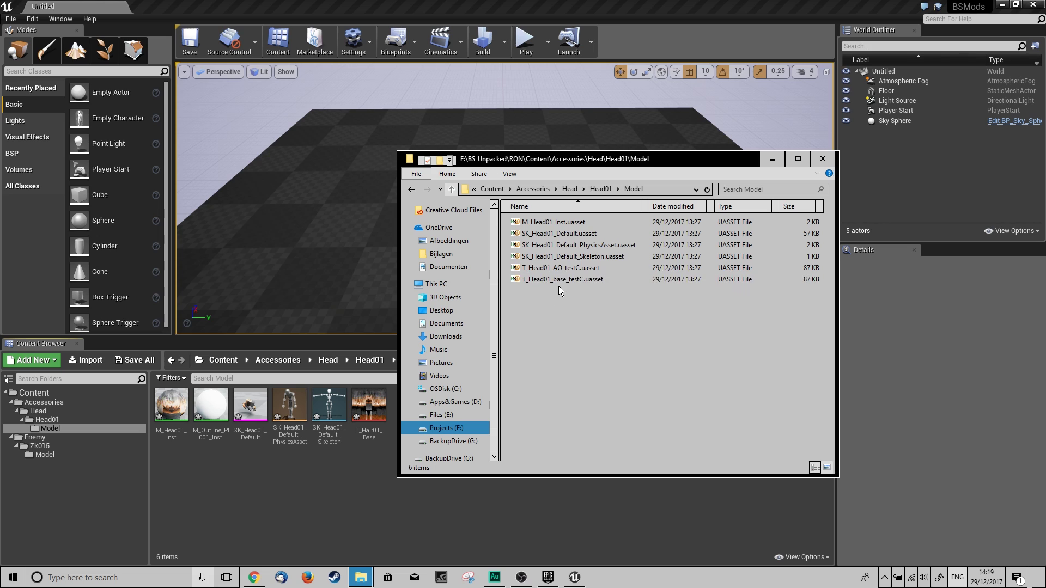
mouse_move(361, 578)
click(410, 515)
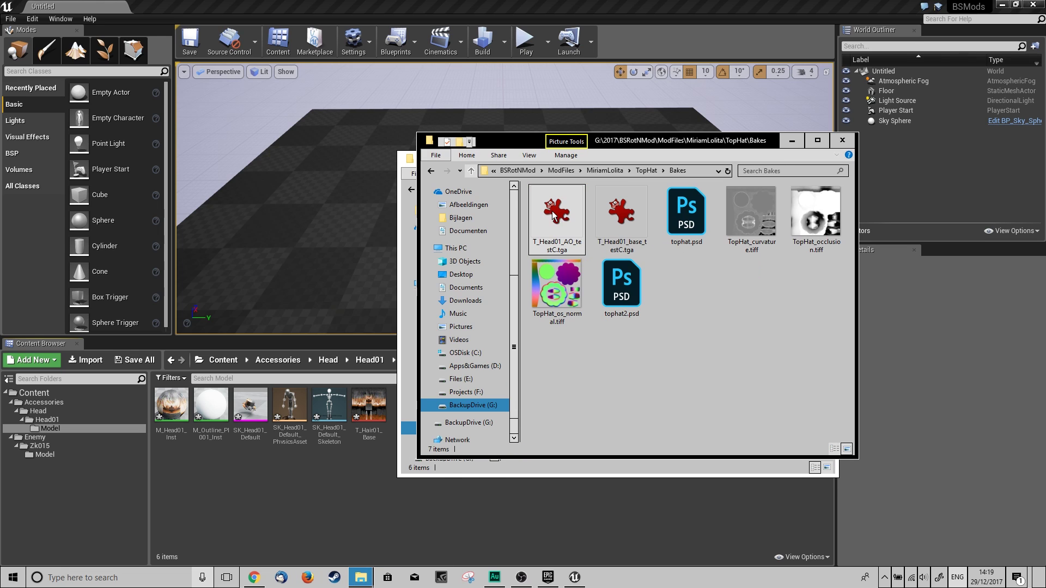
ctrl+click(622, 245)
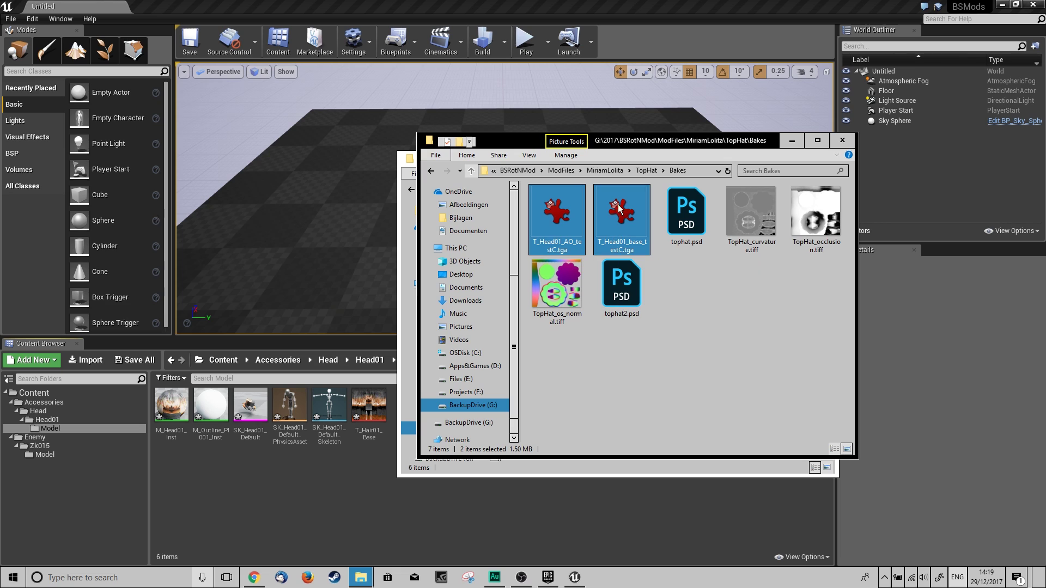
drag(368, 495, 370, 415)
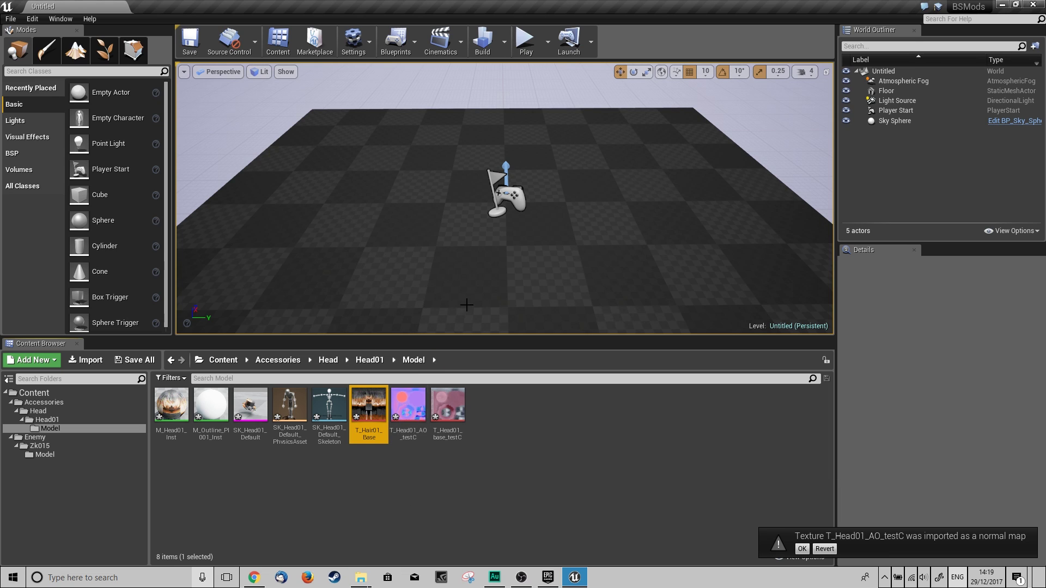
- Open and save the T_Head01_base_testC texture, compare its name with the unpacked Model files, and close the texture editor
click(409, 406)
click(446, 406)
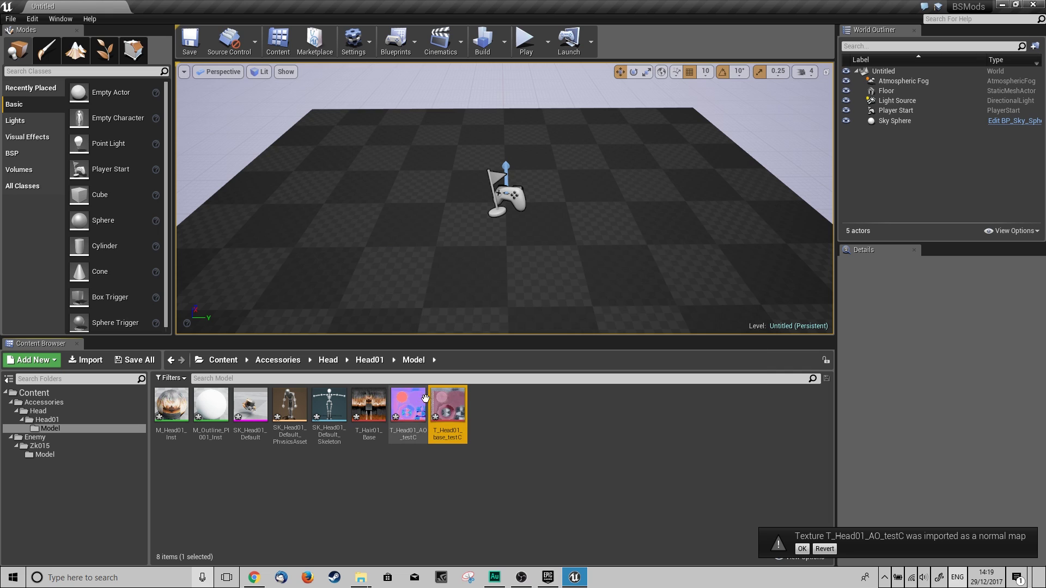
double_click(446, 404)
click(15, 42)
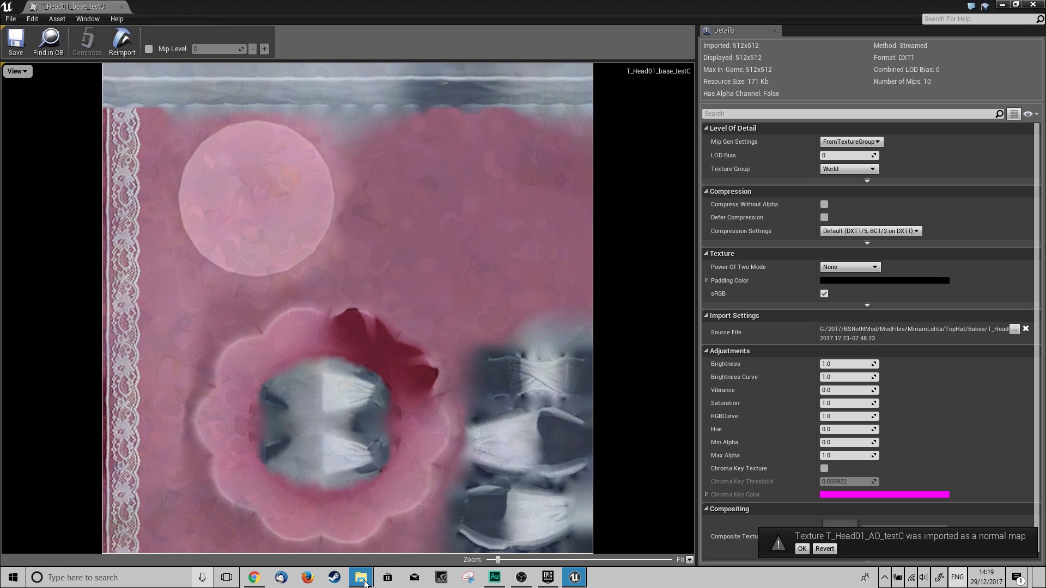
mouse_move(365, 584)
click(341, 526)
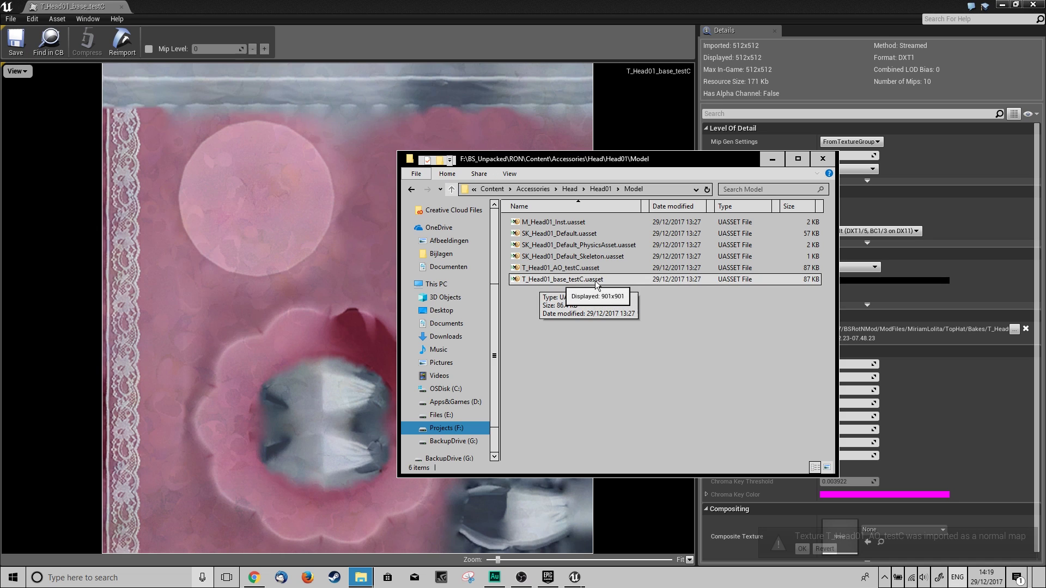
click(1033, 5)
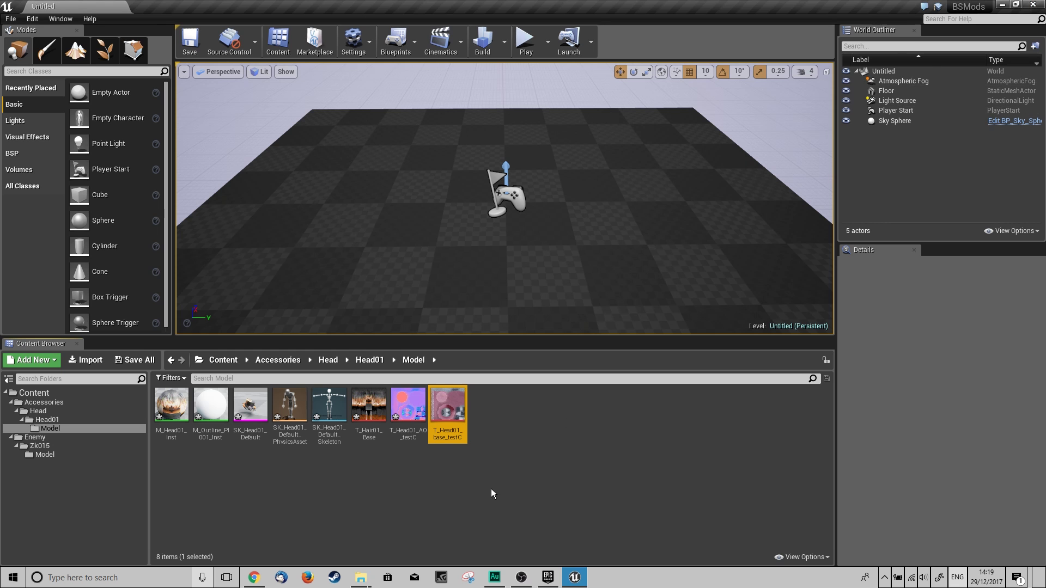
- Open the T_Head01_AO_testC texture in Unreal Editor and set its Compression Settings to Masks (no sRGB)
mouse_move(361, 578)
click(409, 530)
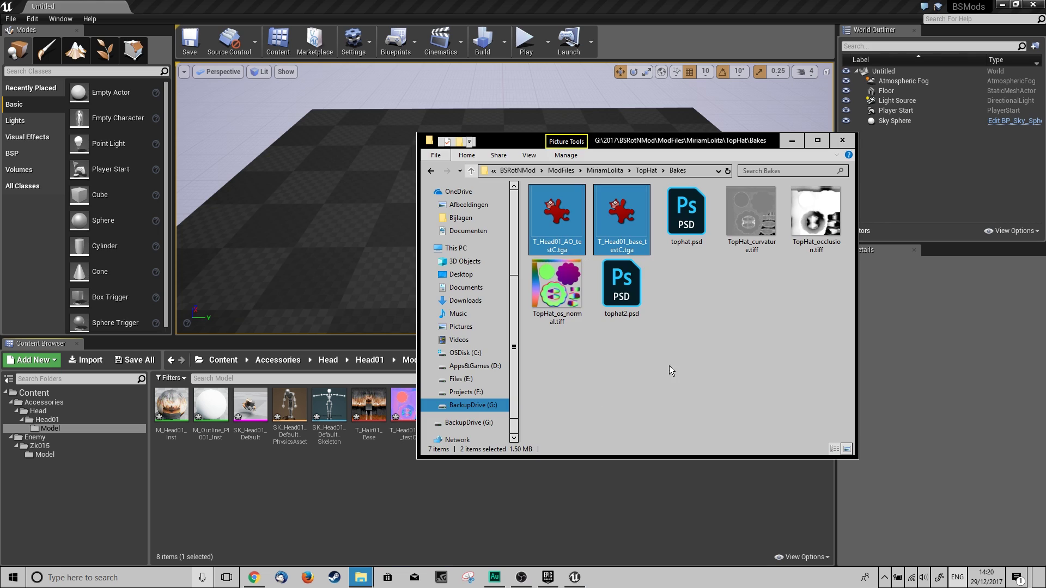
click(402, 456)
double_click(408, 407)
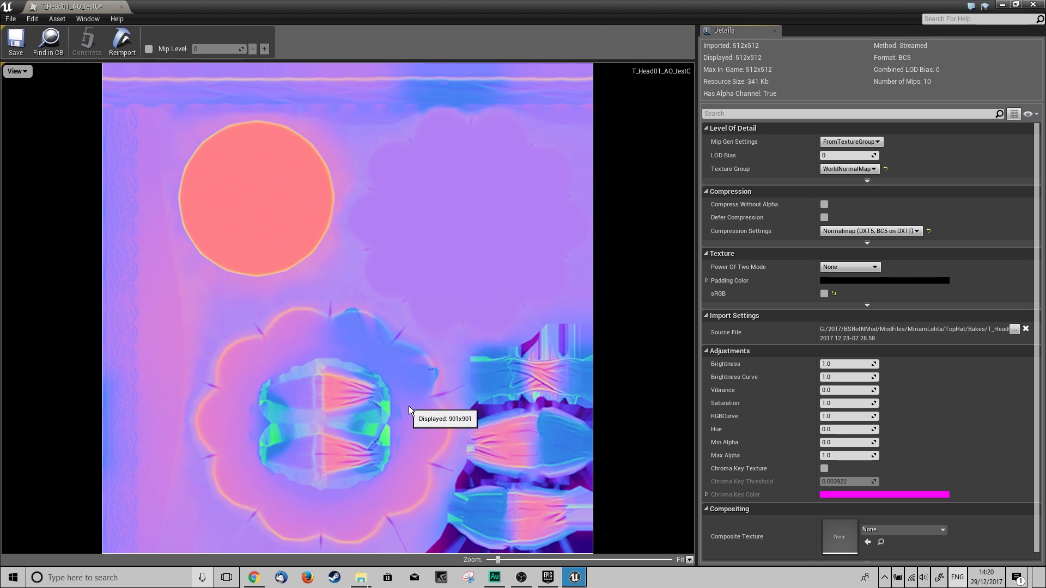
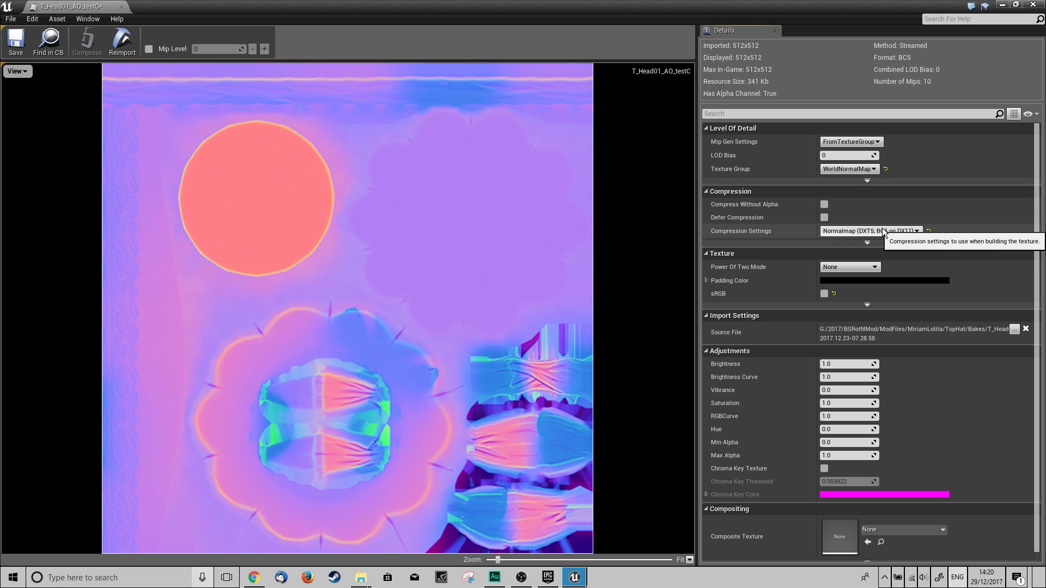
click(871, 231)
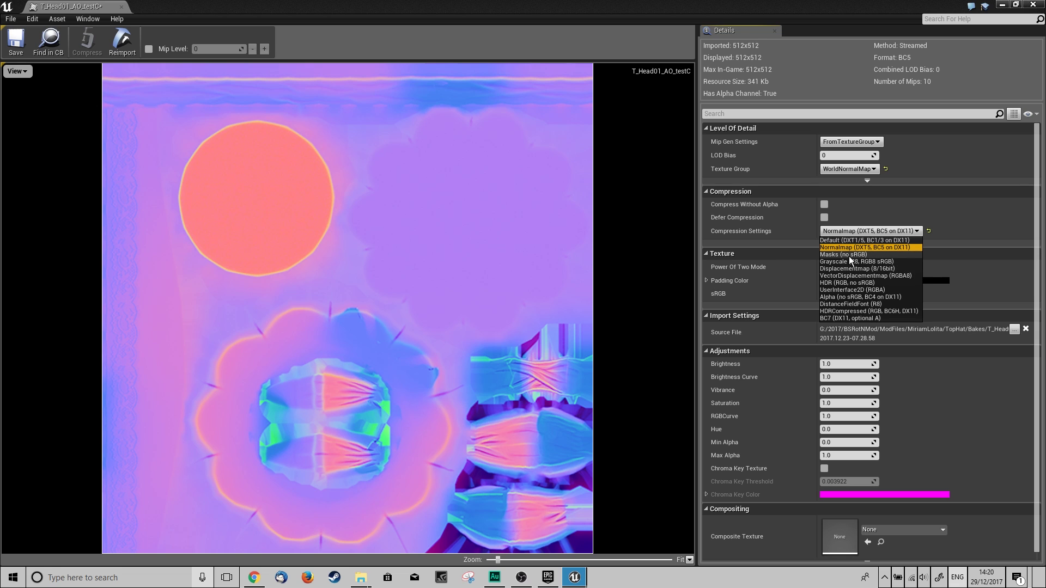
click(849, 255)
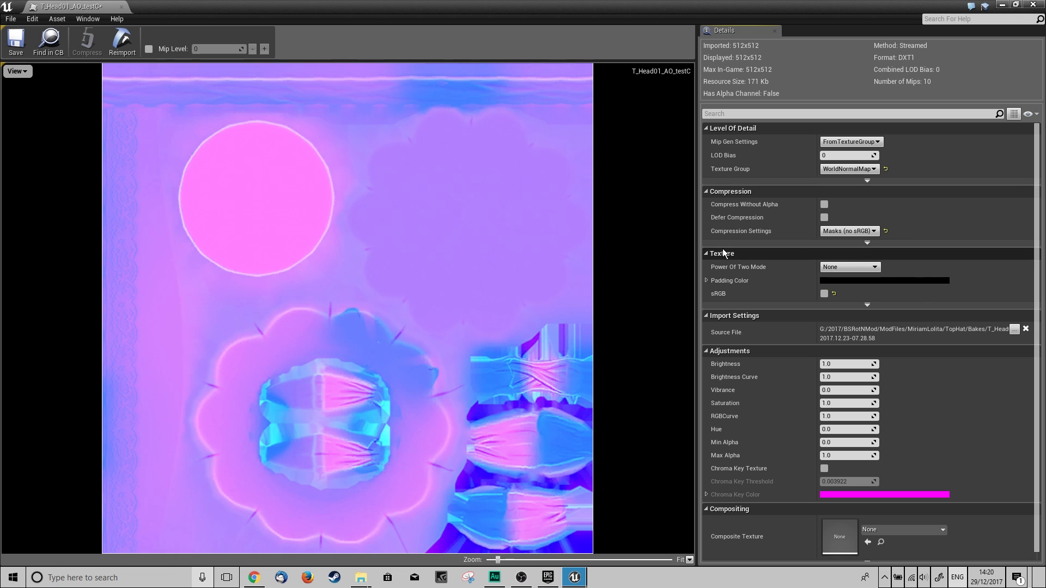
- Inspect the T_Head01_AO_testC preview by isolating its green channel and its red channel
click(24, 73)
click(8, 93)
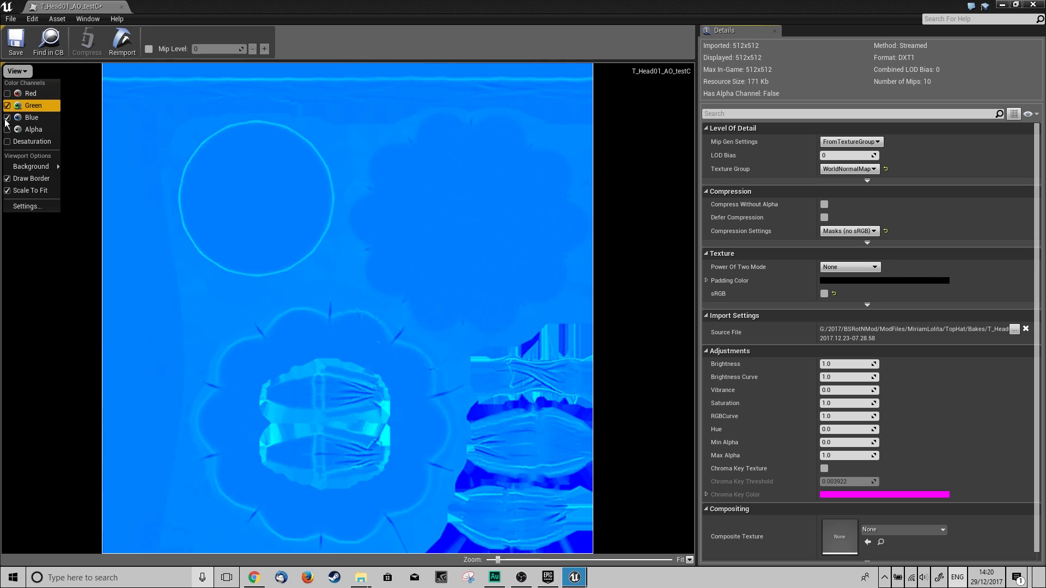
click(7, 118)
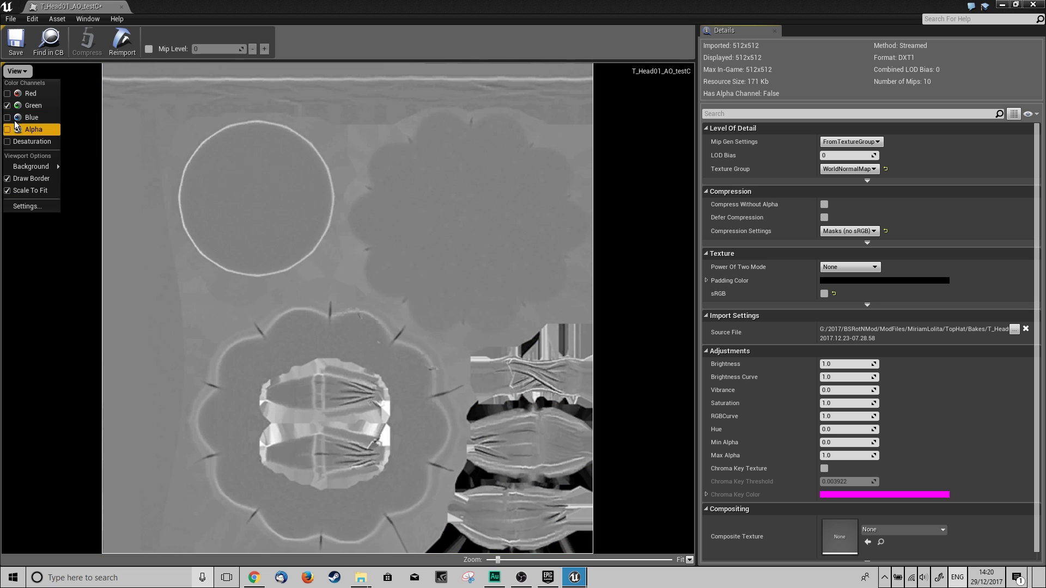
click(8, 105)
click(7, 93)
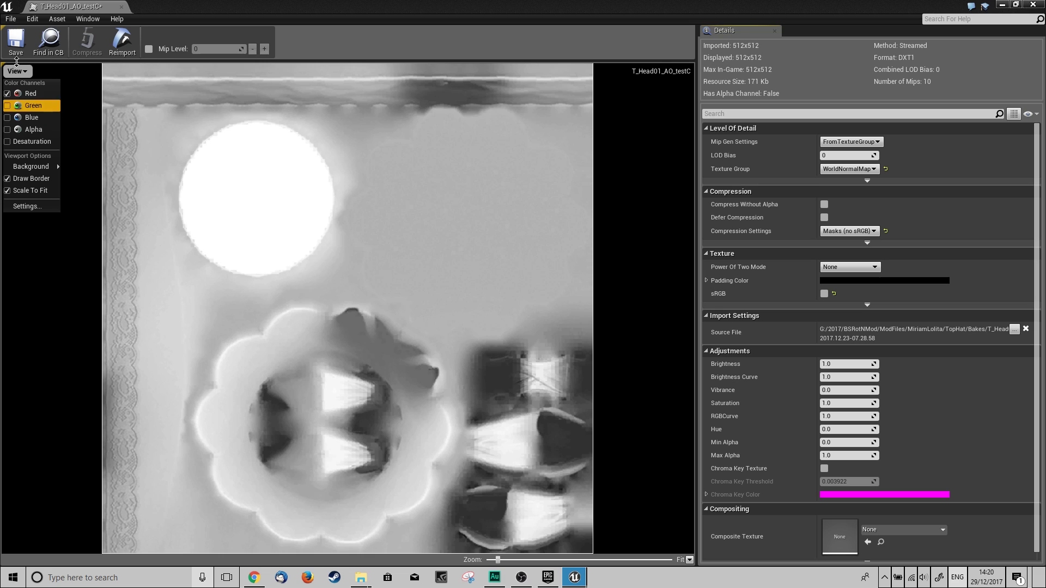
click(21, 71)
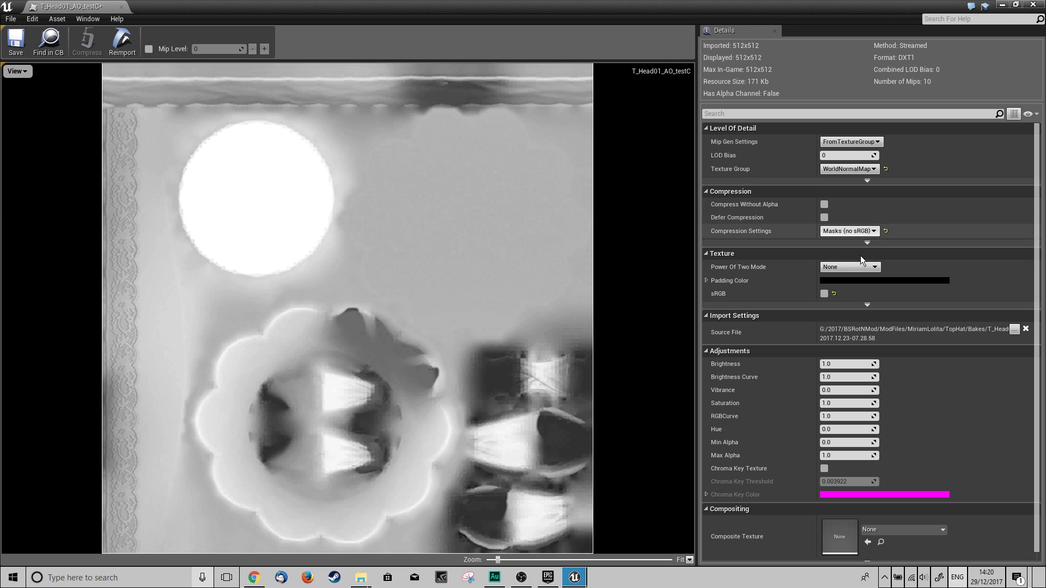
- Set the Texture Group of T_Head01_AO_testC to World, save the texture and close its editor
click(851, 170)
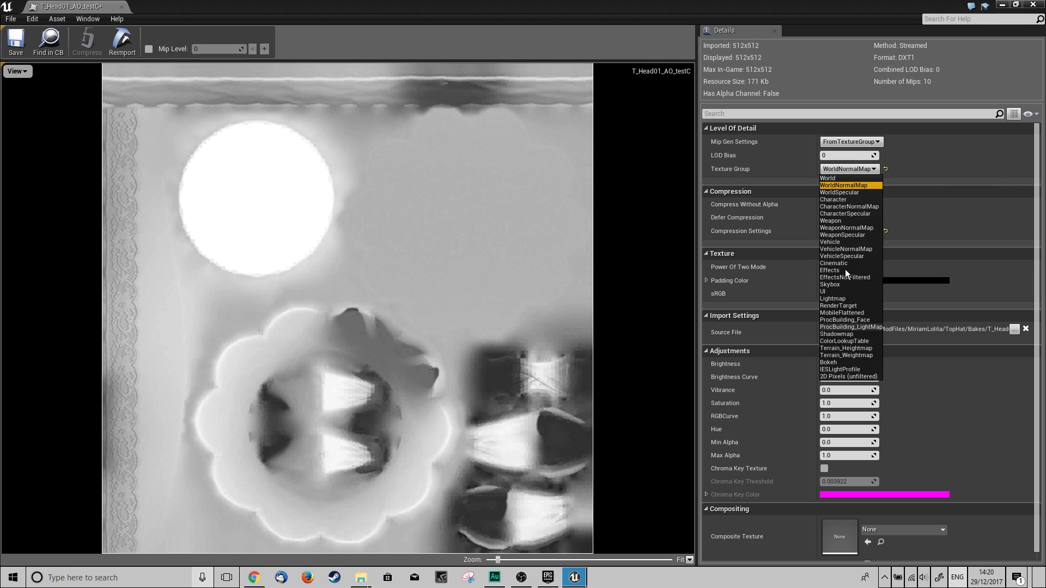
click(844, 178)
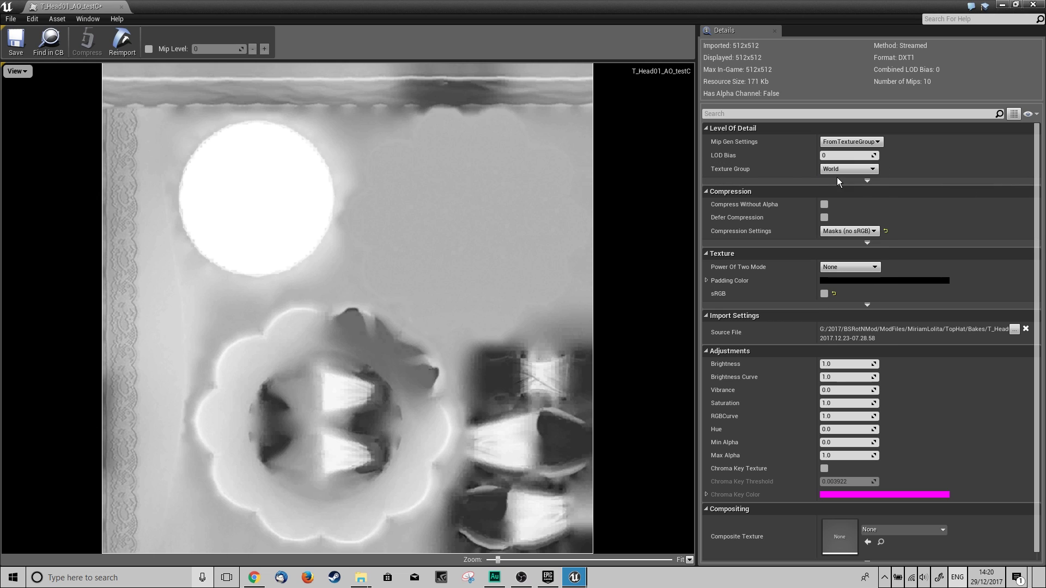
click(15, 43)
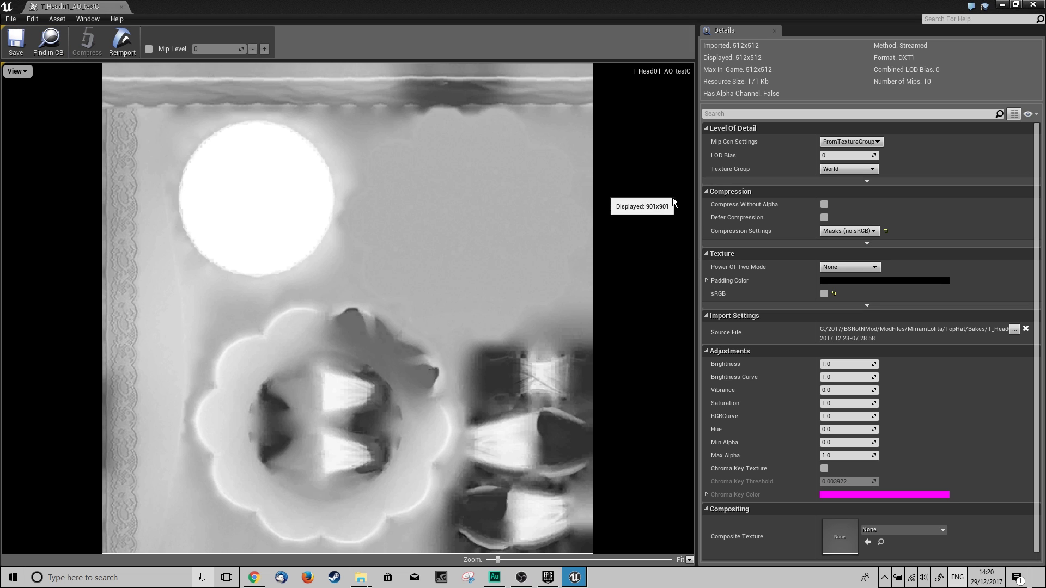
click(1034, 5)
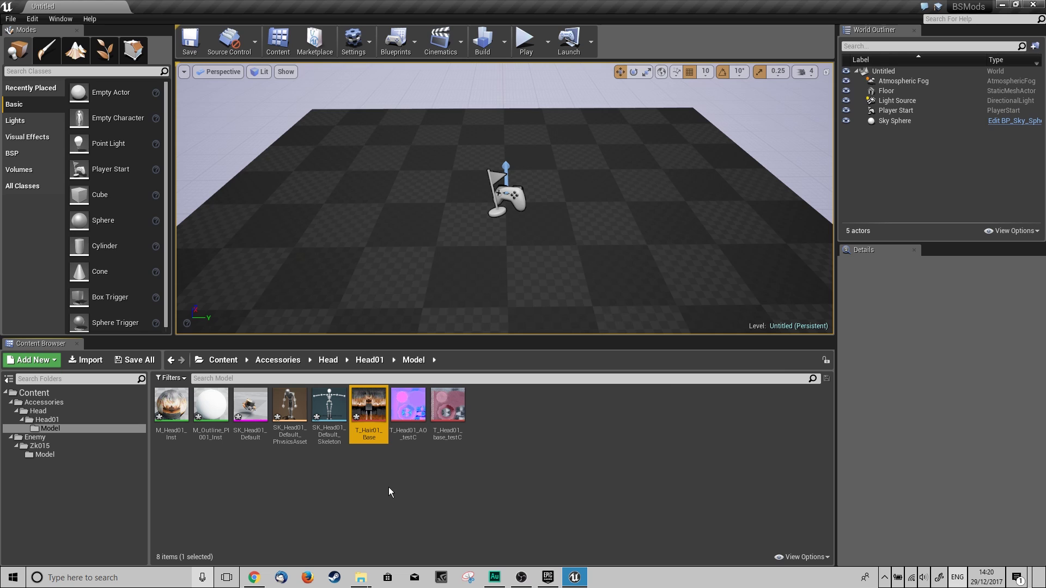
- Delete the T_Hair01_Base texture from the Model folder
key(Delete)
click(454, 462)
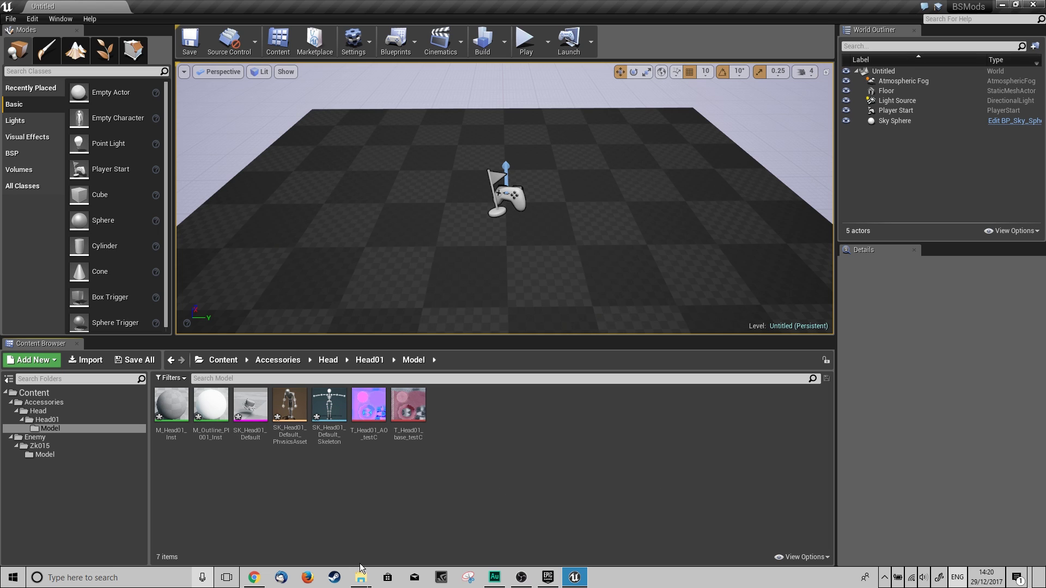
- Open SK_Head01_Default.uasset from the unpacked Head01\Model folder in HxD Hex Editor, making it the default app for .uasset files
mouse_move(361, 576)
mouse_move(401, 504)
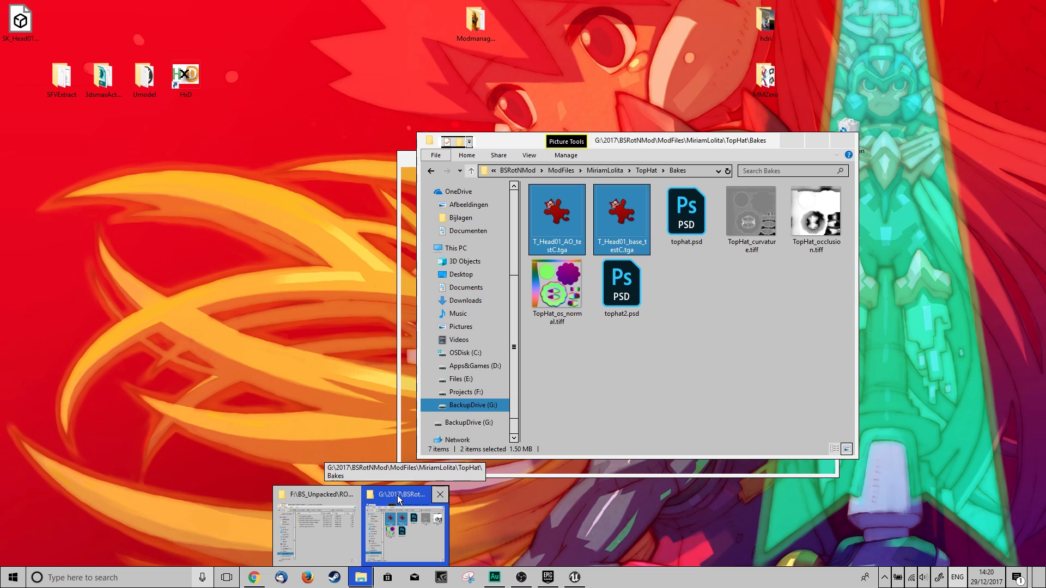
mouse_move(317, 501)
click(315, 497)
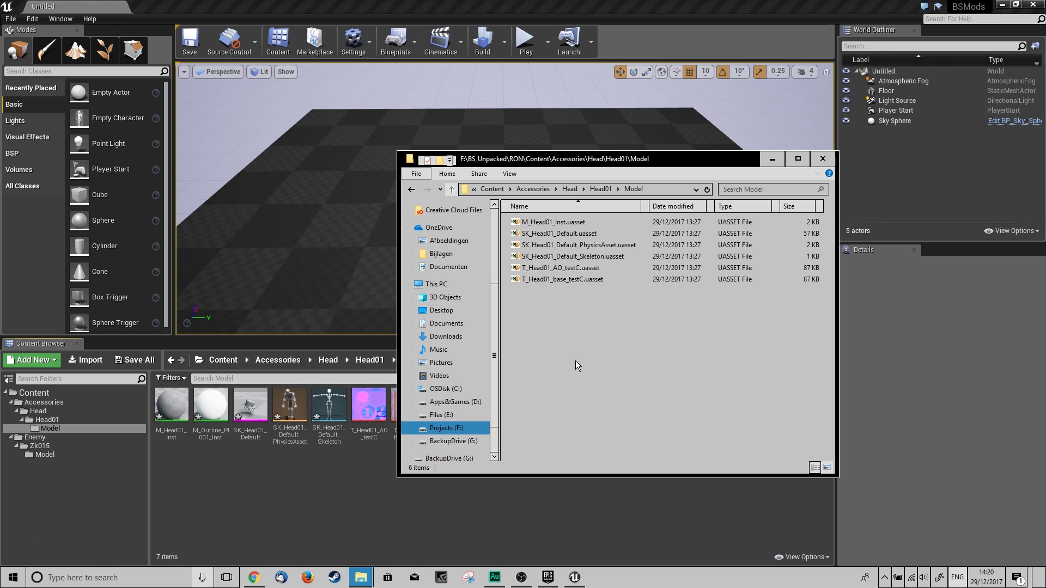
drag(585, 163, 633, 115)
click(590, 186)
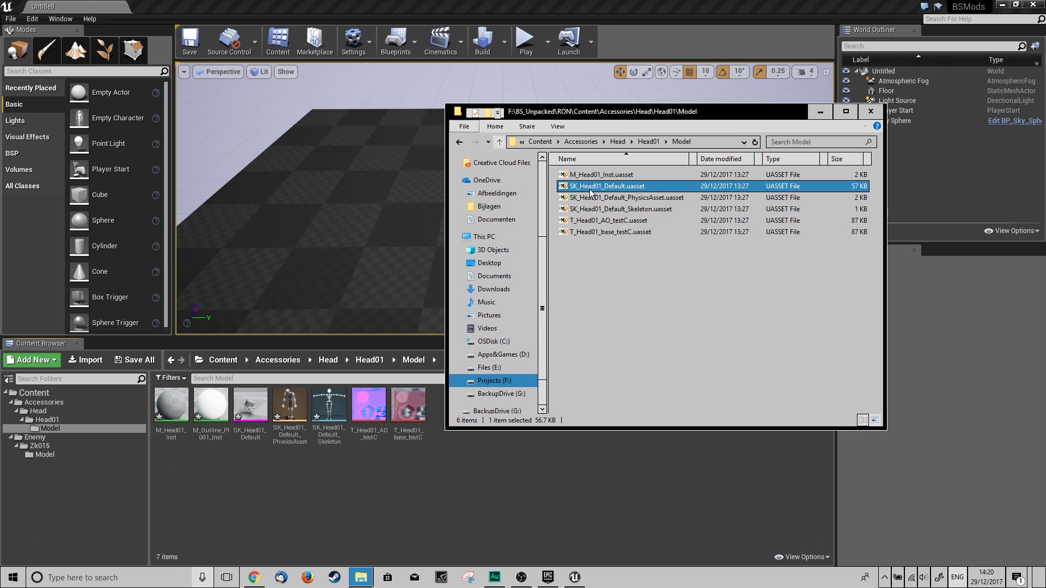
right_click(589, 190)
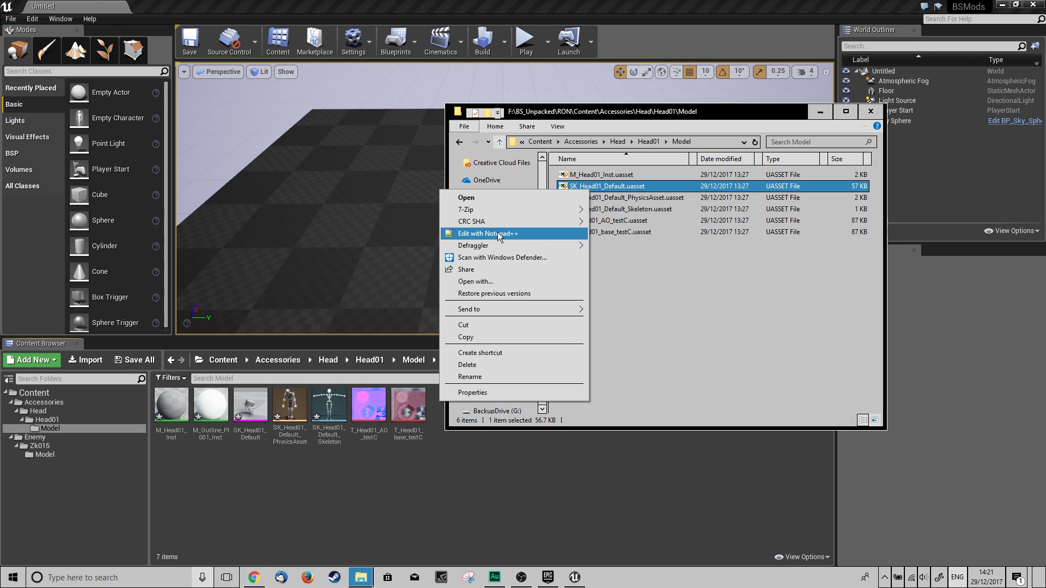
click(545, 282)
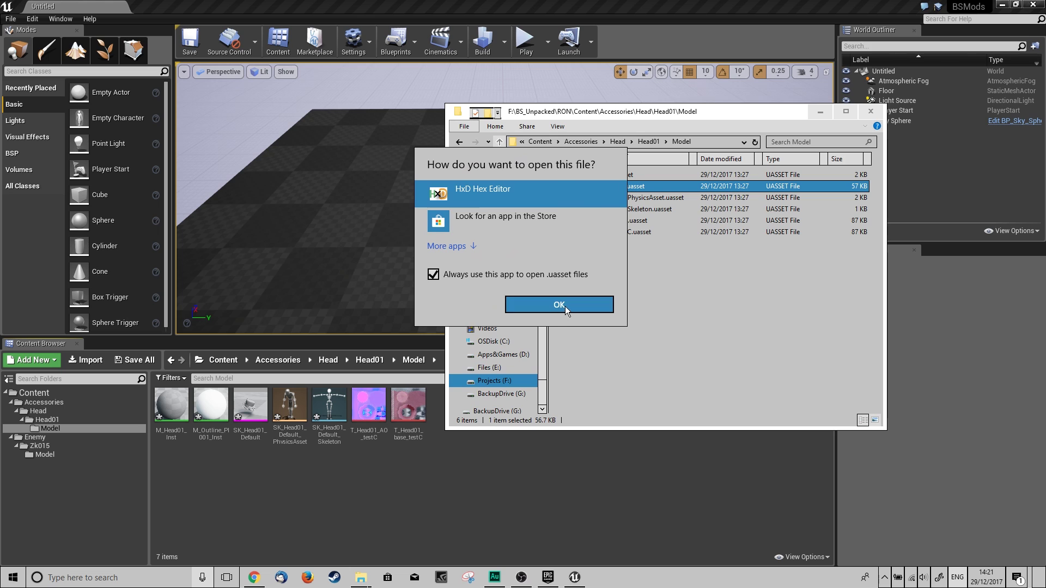
click(565, 307)
- Highlight the M_Head01_Inst reference in the hex data and compare it with the material in Unreal's Model folder
drag(337, 22, 572, 50)
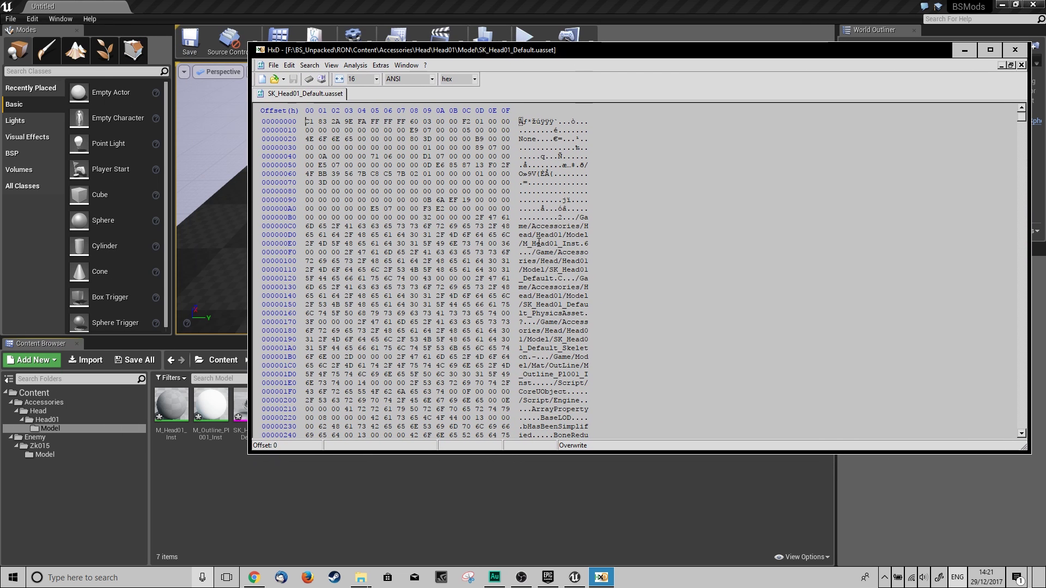
drag(525, 243, 581, 243)
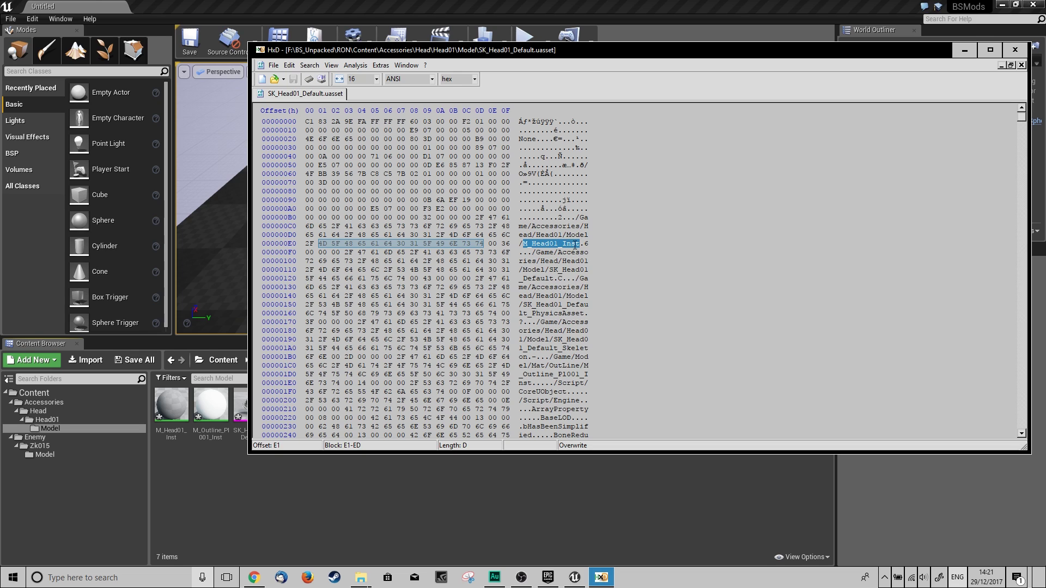
mouse_move(170, 397)
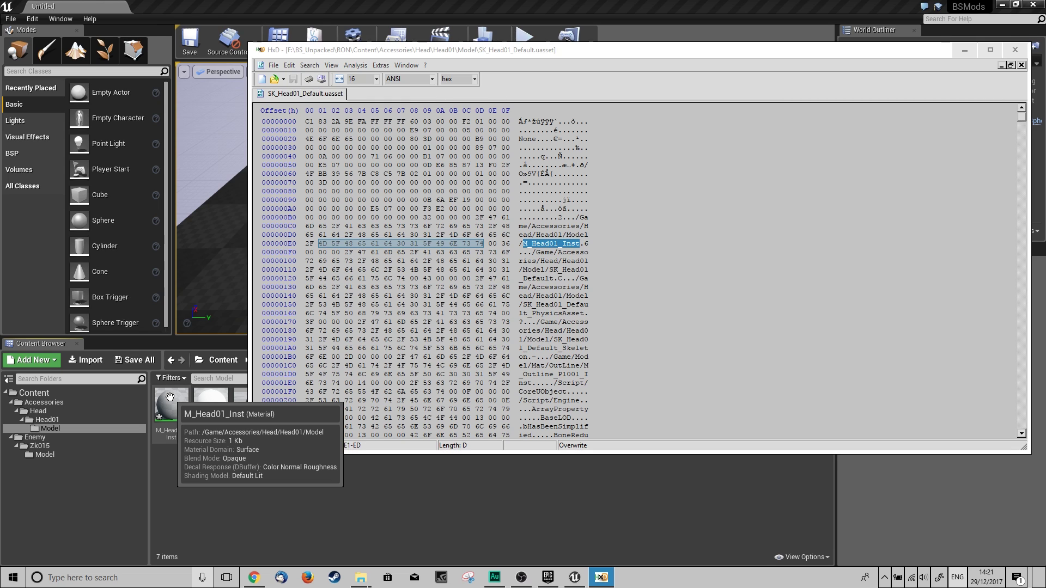
click(189, 486)
- Create material instances from the M_Head01_Inst and M_Outline_Pl001_Inst materials in the Model folder
click(172, 406)
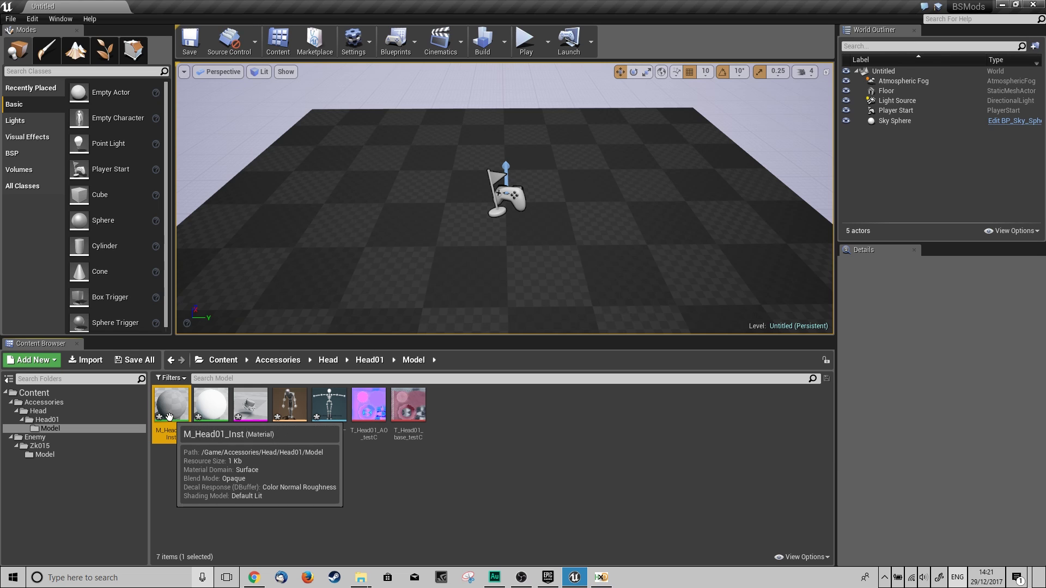
ctrl+click(209, 408)
right_click(208, 408)
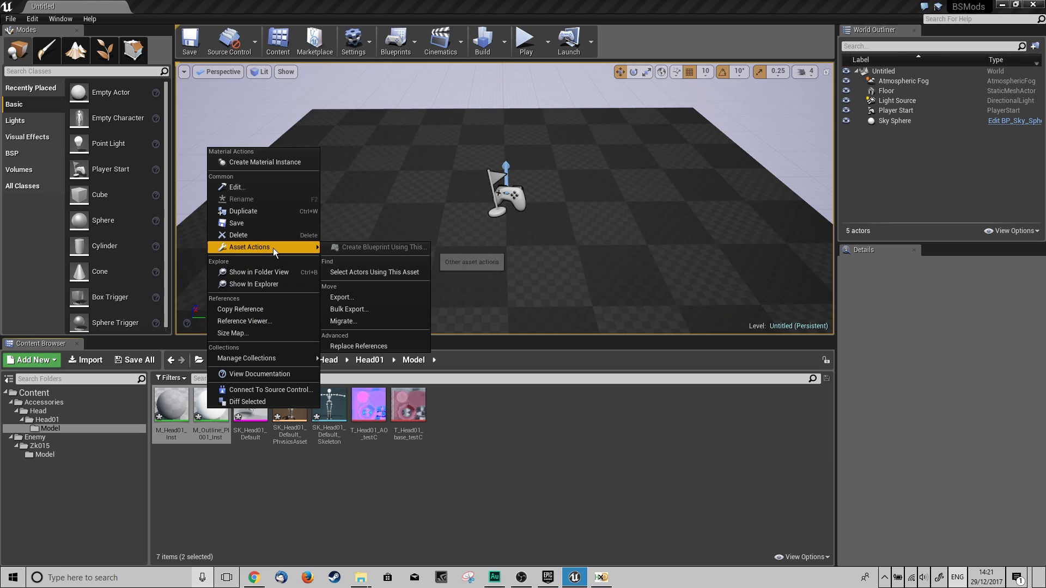
click(283, 162)
click(219, 482)
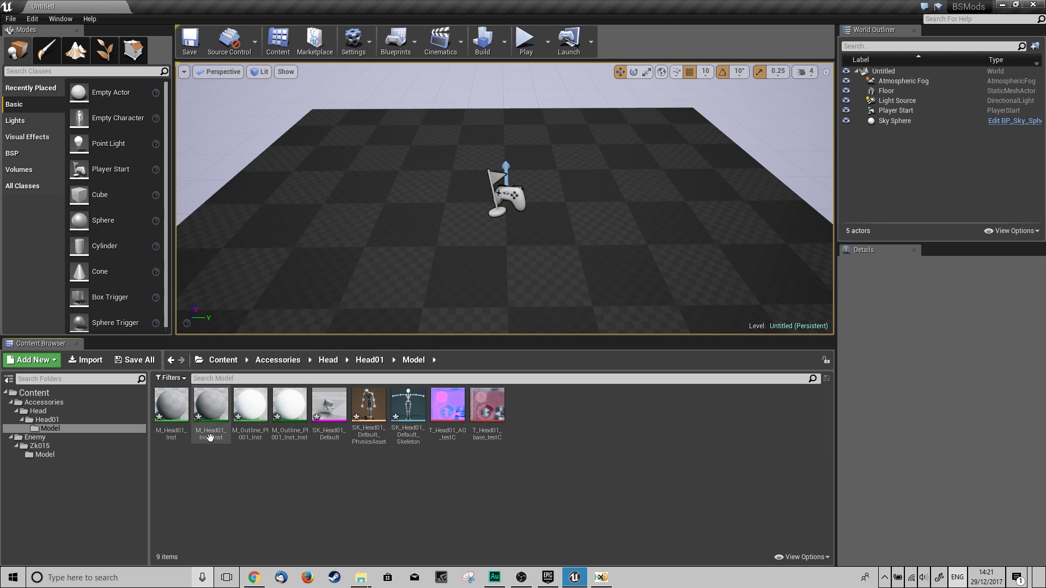
click(256, 417)
ctrl+click(171, 405)
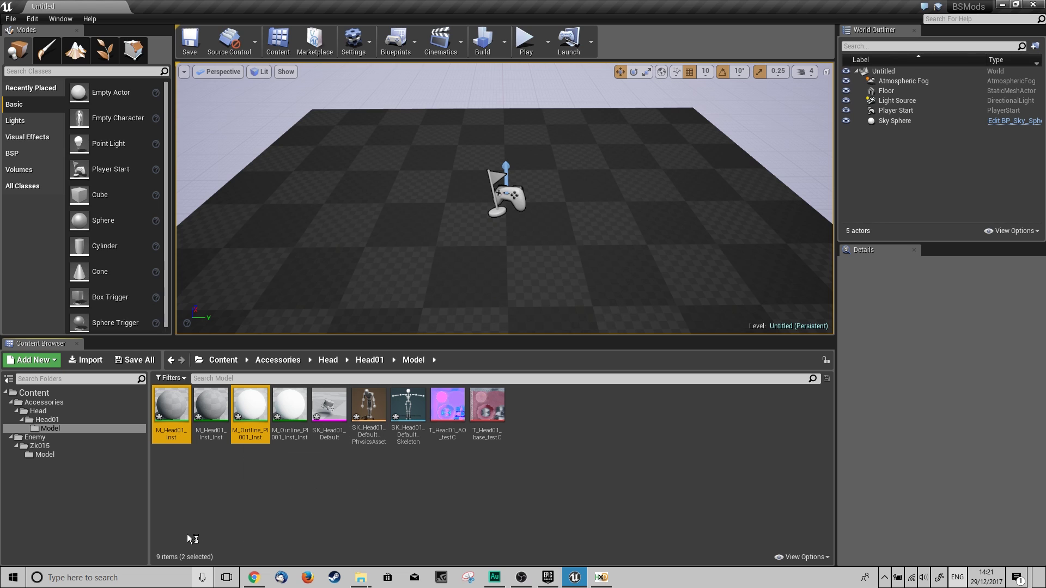
- Open the SK_Head01_Default mesh in a smaller window and assign M_Head01_Inst_Inst to Element 0 and M_Outline_Pl001_Inst_Inst to Element 1
double_click(328, 402)
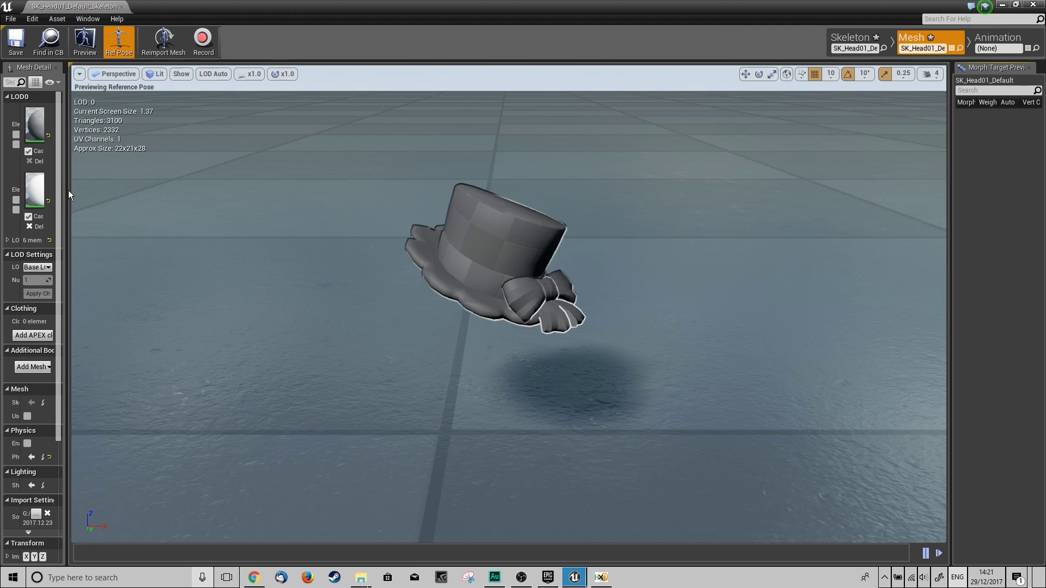
drag(68, 190, 345, 190)
double_click(423, 11)
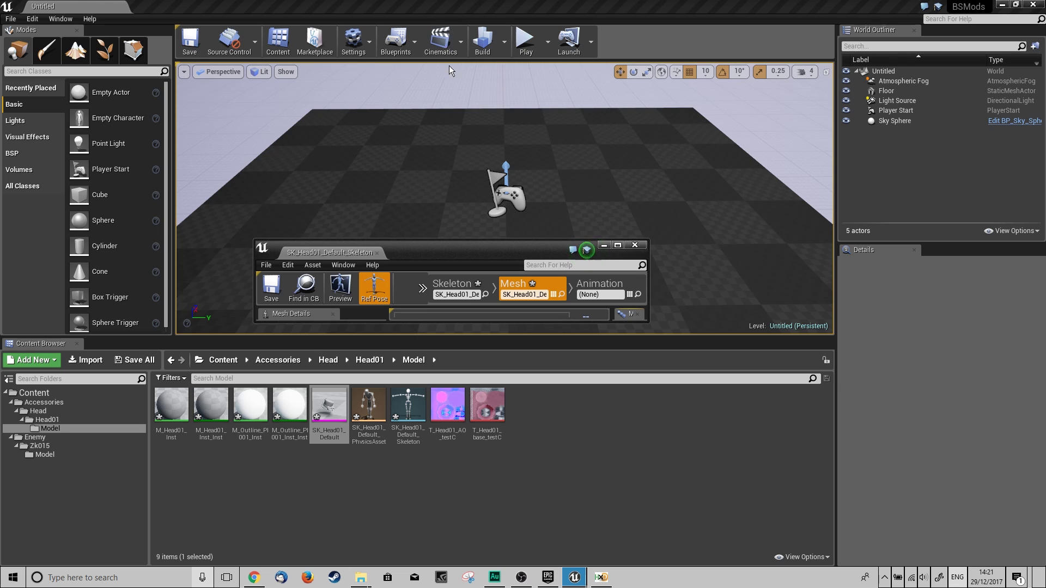
drag(434, 268, 401, 136)
drag(614, 187, 864, 490)
drag(486, 110, 644, 41)
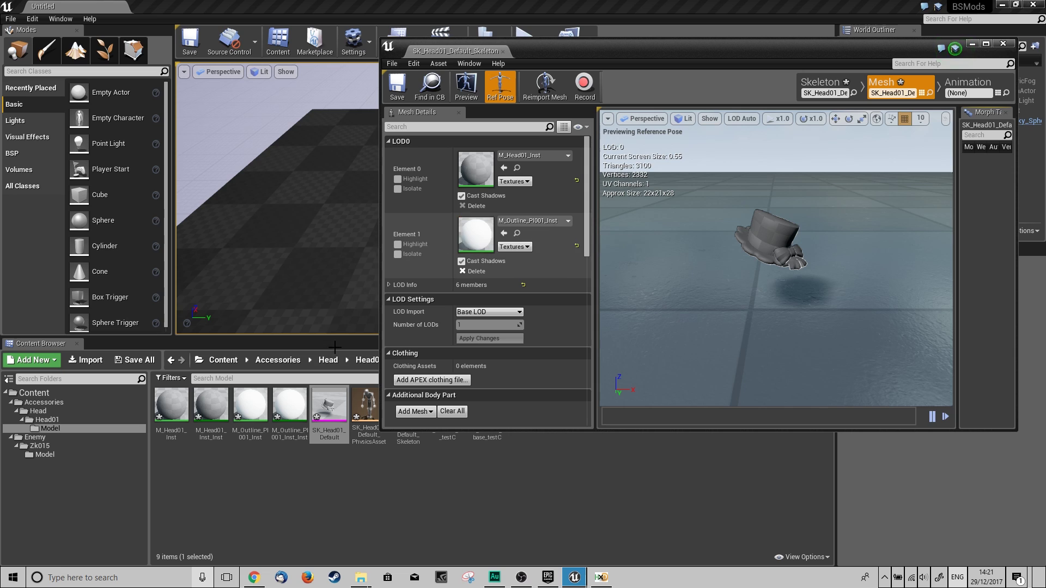
drag(290, 405, 476, 234)
drag(203, 413, 476, 171)
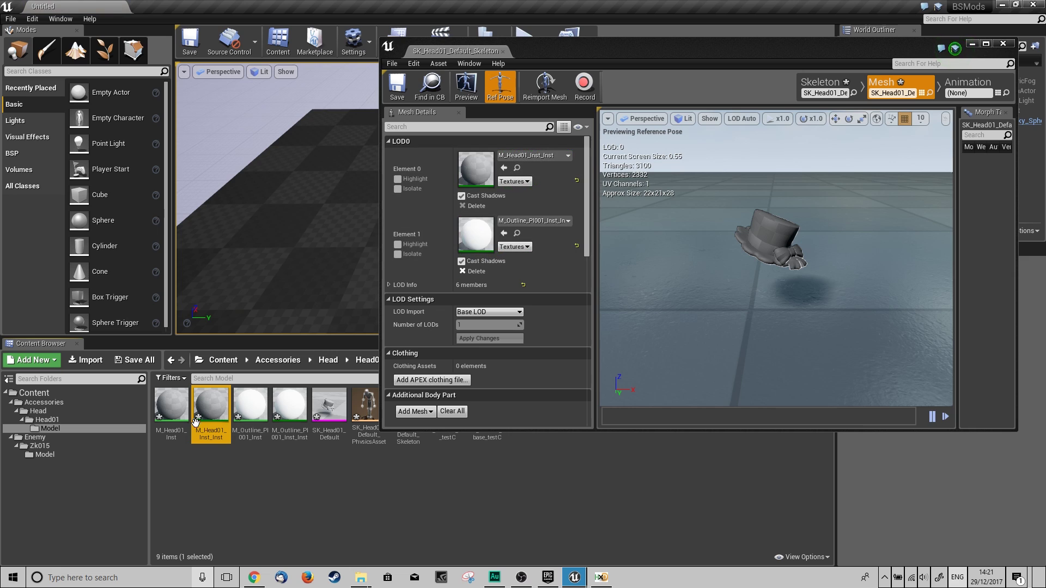
- Force delete the original M_Head01_Inst and M_Outline_Pl001_Inst materials from the Model folder
click(174, 413)
key(Delete)
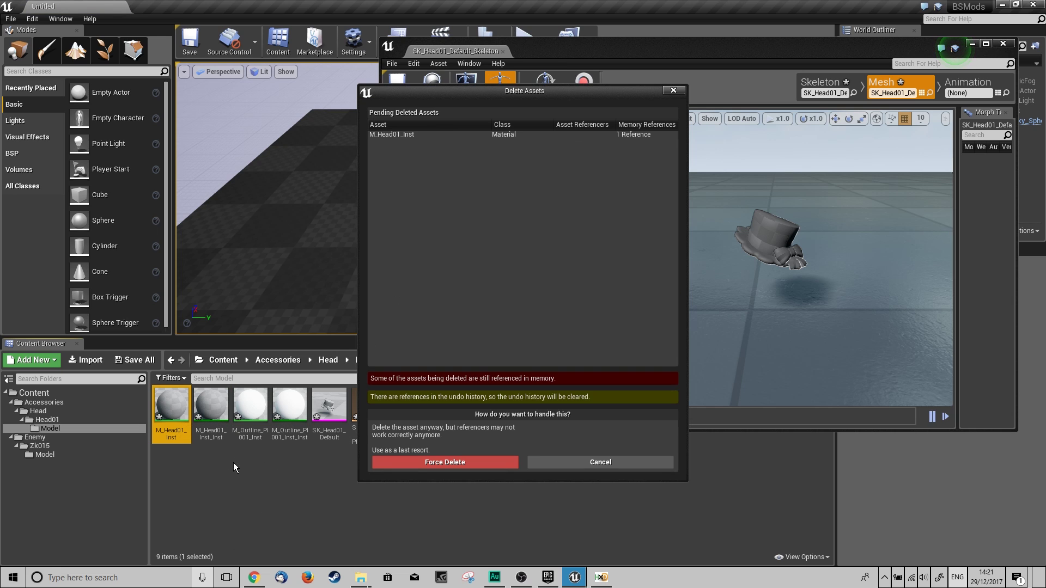
click(439, 462)
key(Delete)
click(470, 459)
- Rename the M_Head01_Inst_Inst material instance to M_Head01_Inst
click(172, 436)
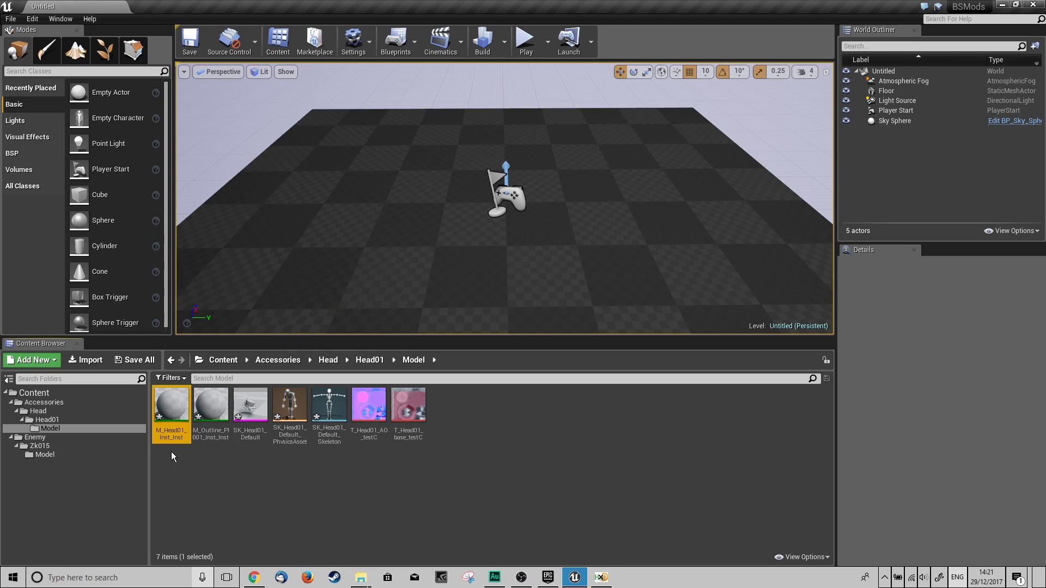
click(172, 435)
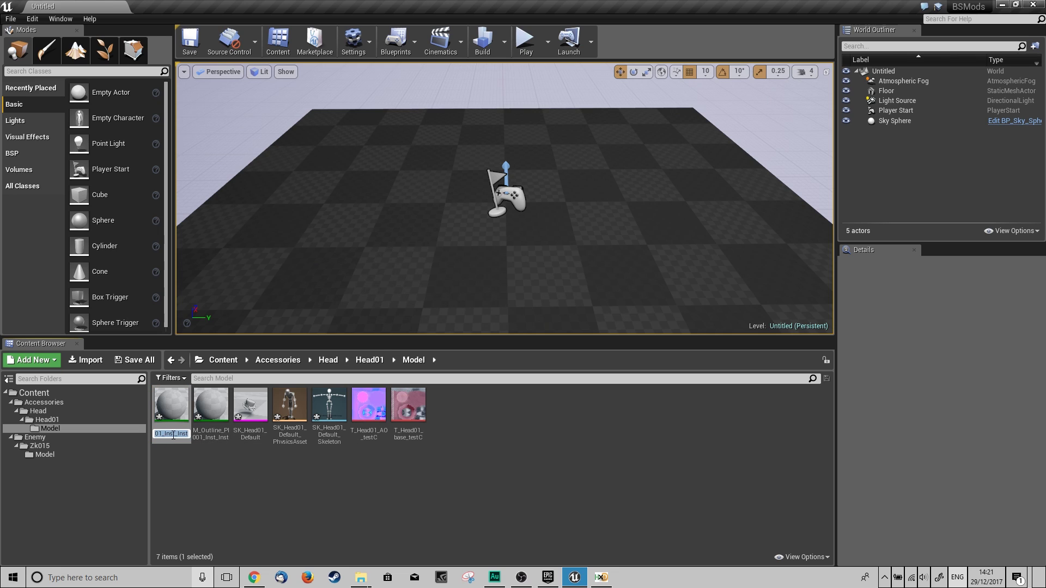
key(BackSpace)
key(Return)
- Rename the M_Outline_Pl001_Inst_Inst material instance to M_Outline_Pl001_Inst
click(222, 442)
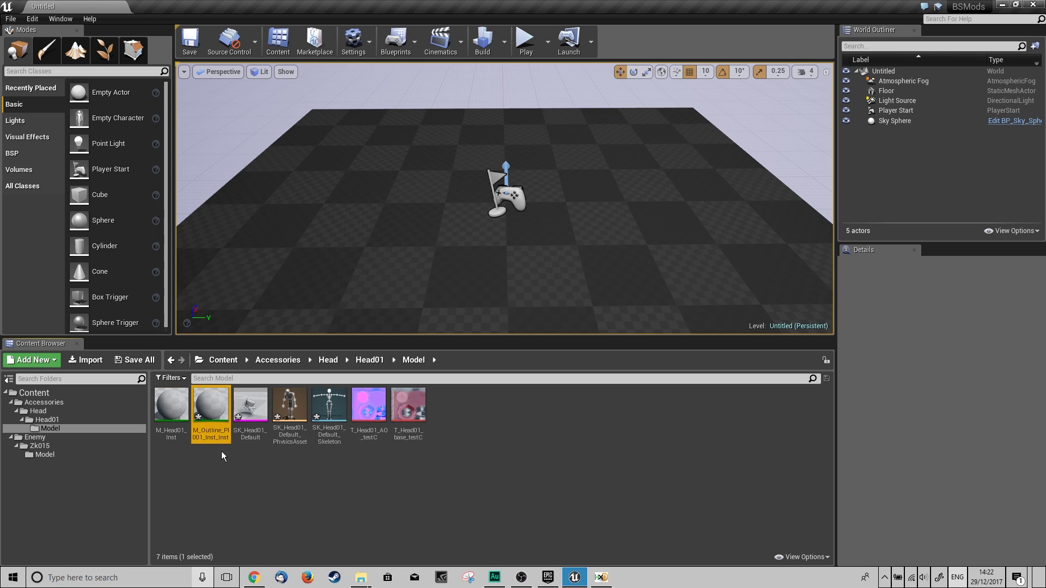
click(208, 435)
drag(203, 435, 275, 435)
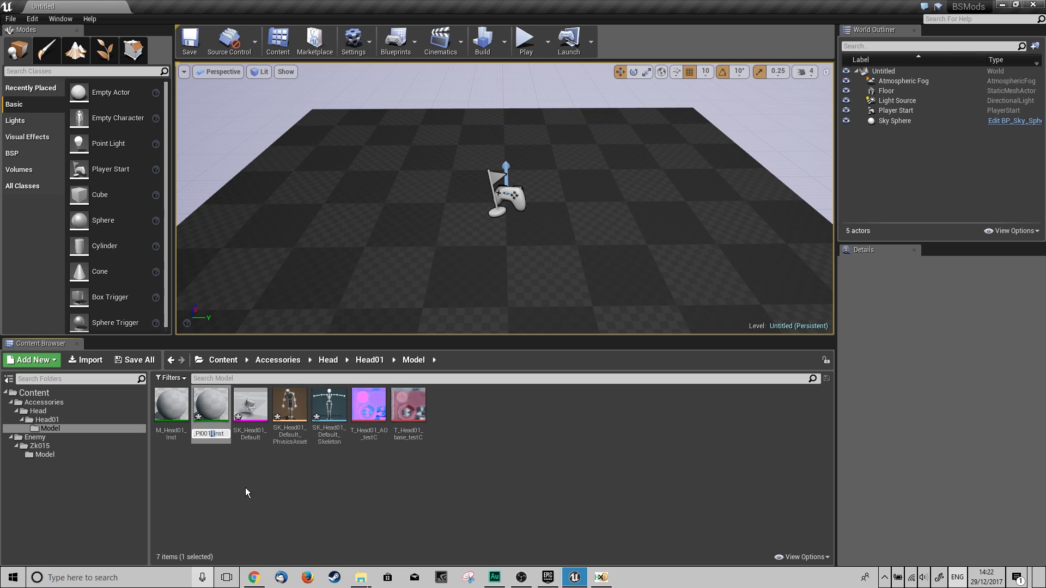
key(Delete)
key(Return)
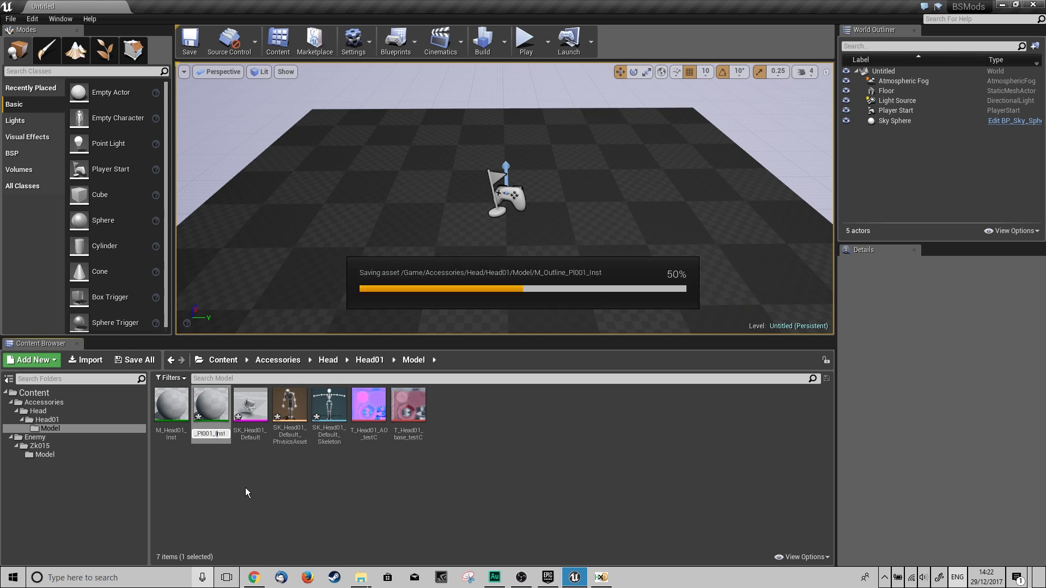
click(267, 479)
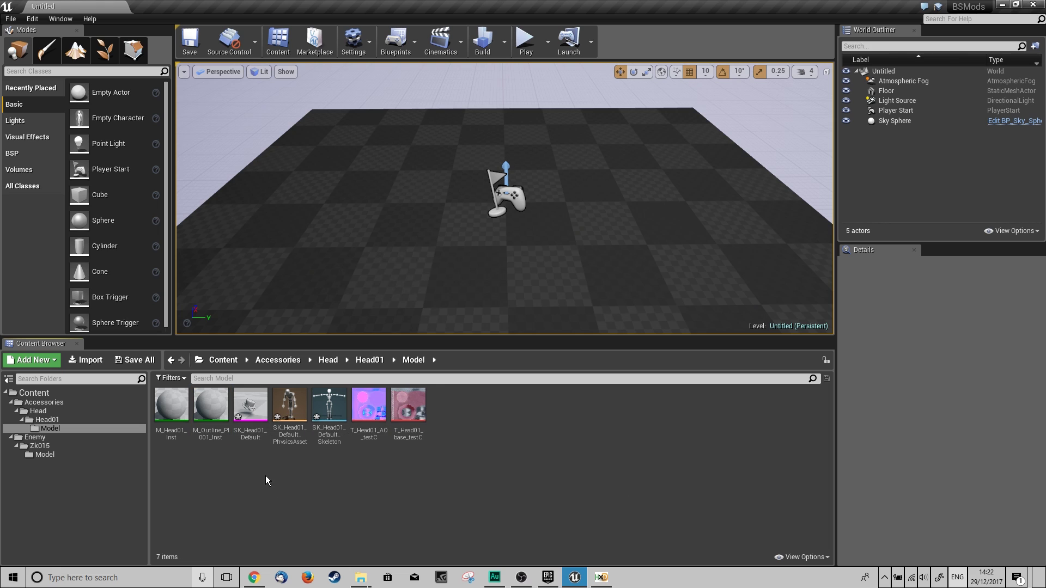
- Open the SK_Head01_Default mesh, check its two material slots, save it and close the mesh editor
double_click(250, 406)
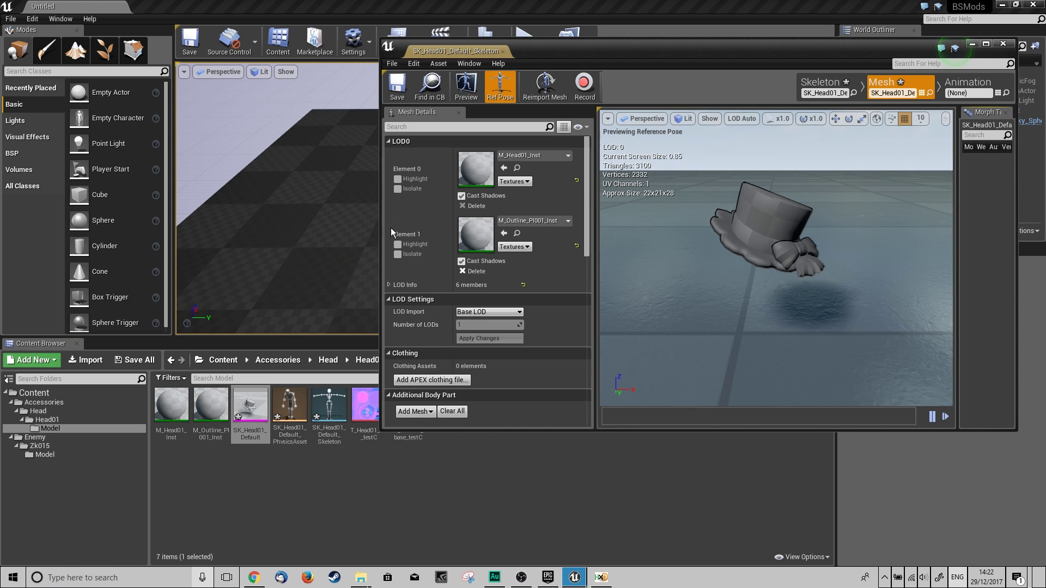
click(502, 51)
- Save the SK_Head01_Default physics asset, skeleton and the two T_Head01 textures, plus all remaining unsaved project content
click(312, 417)
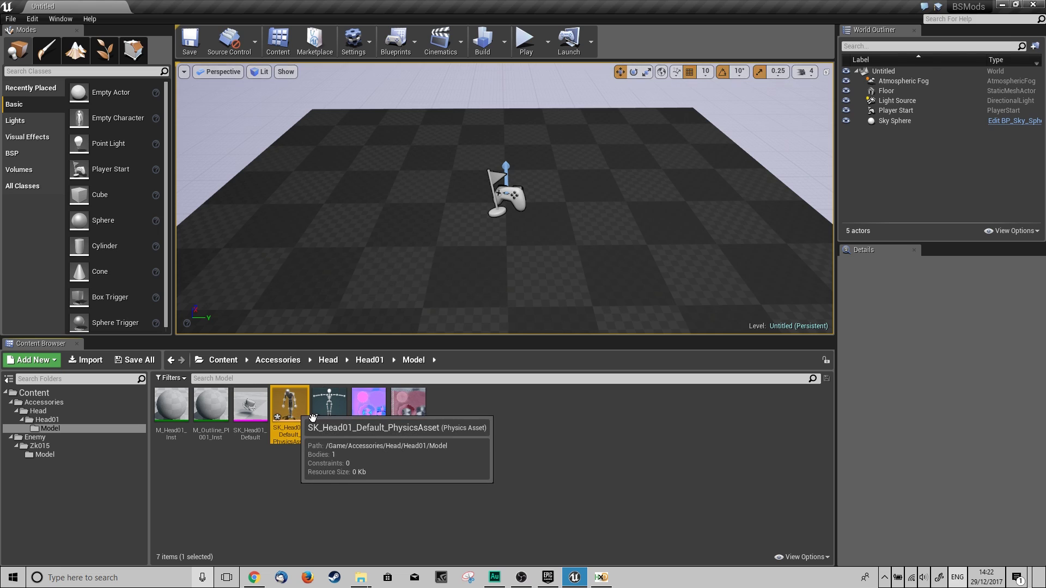
shift+click(408, 406)
right_click(410, 406)
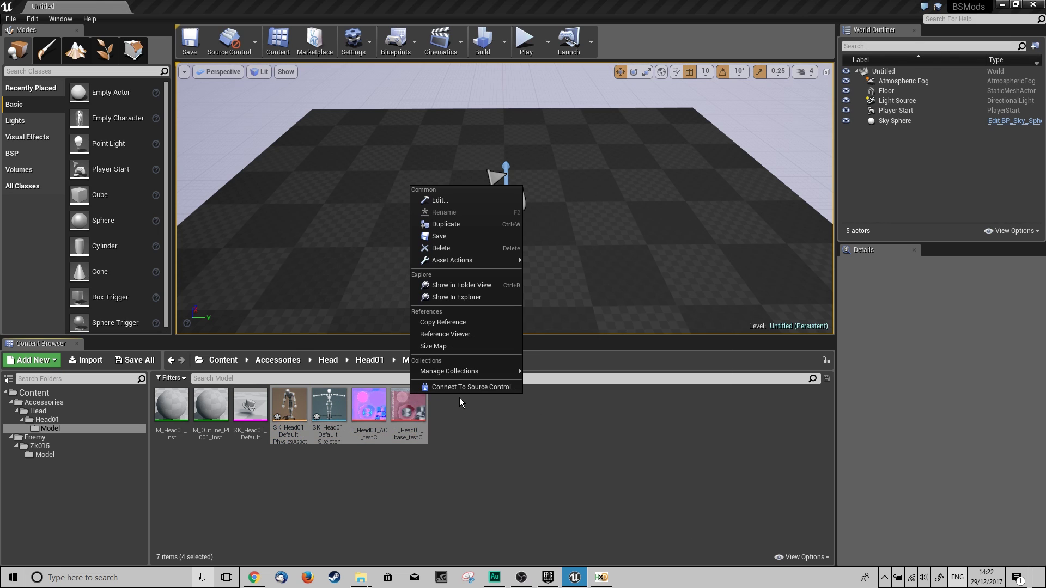
click(458, 236)
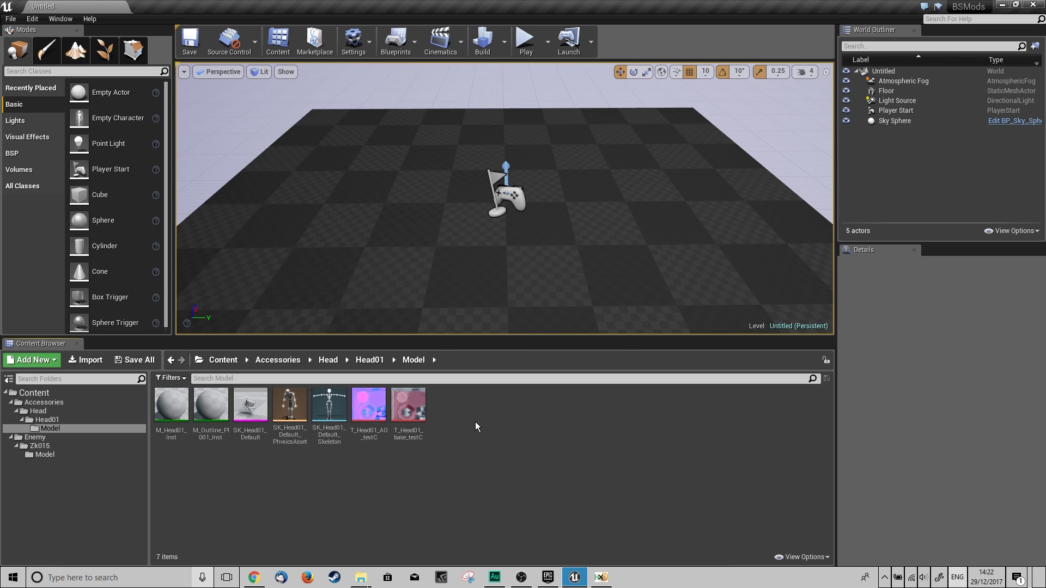
click(10, 19)
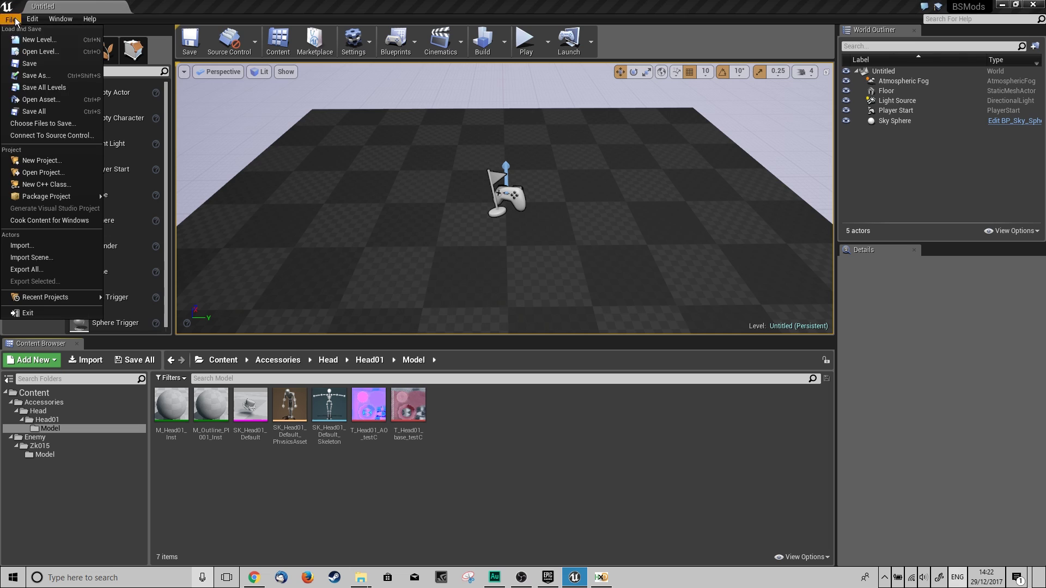
click(45, 110)
- Package the project for Windows (64-bit) into the Cooked folder under BS_Mods
click(10, 18)
mouse_move(76, 197)
mouse_move(142, 244)
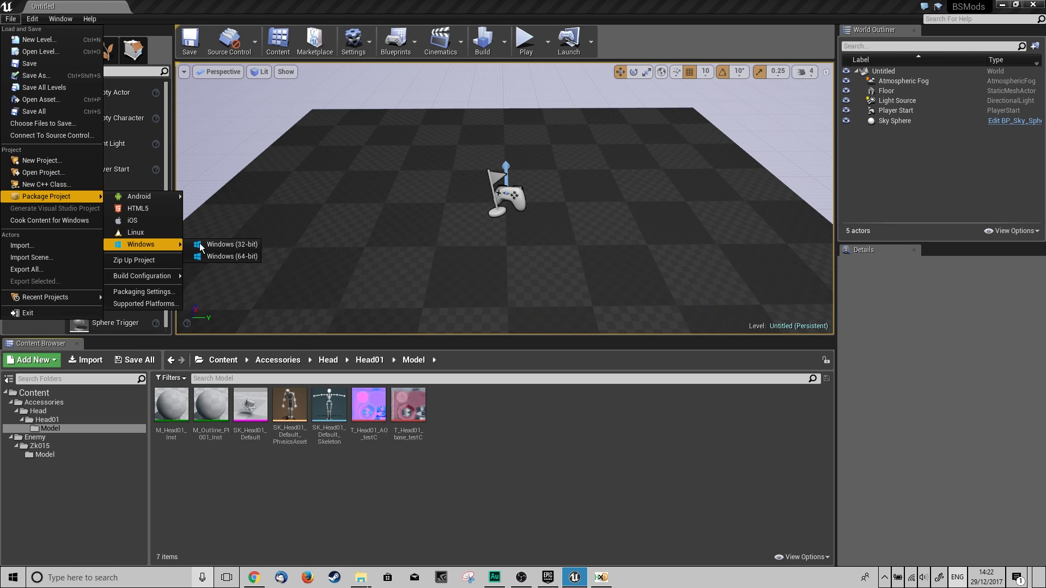
click(236, 256)
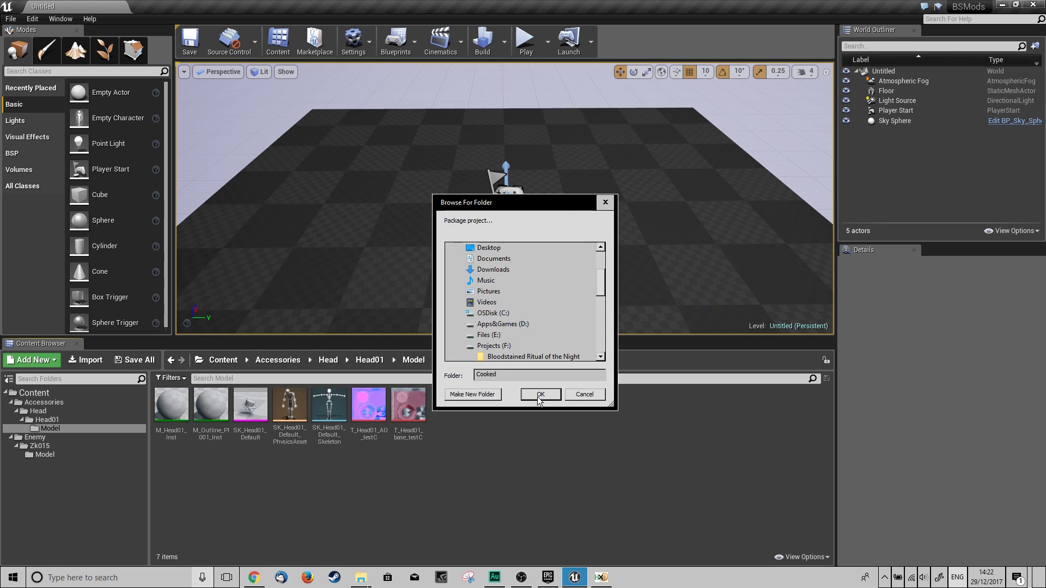
drag(601, 275, 602, 295)
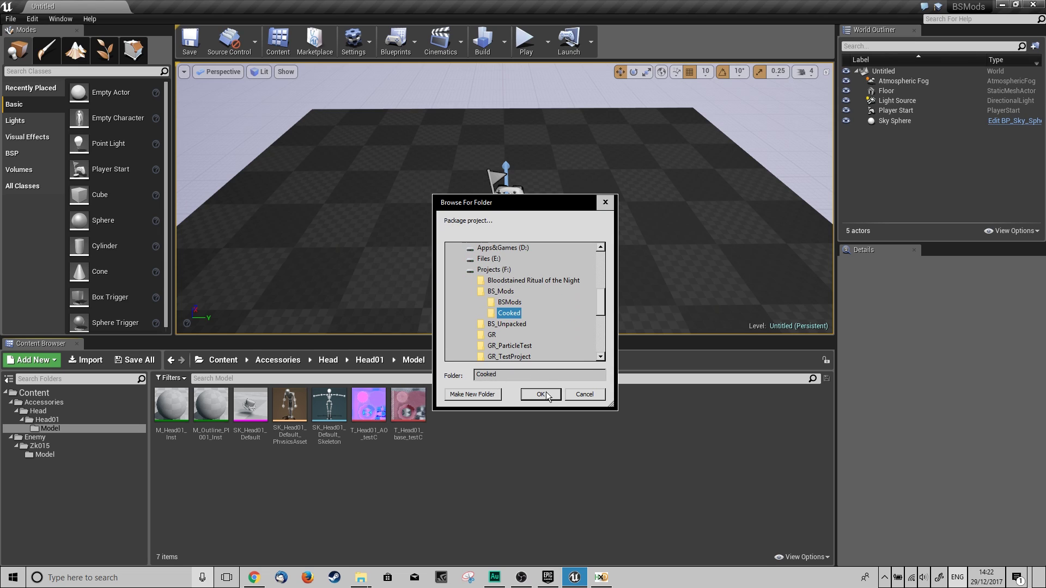
click(538, 398)
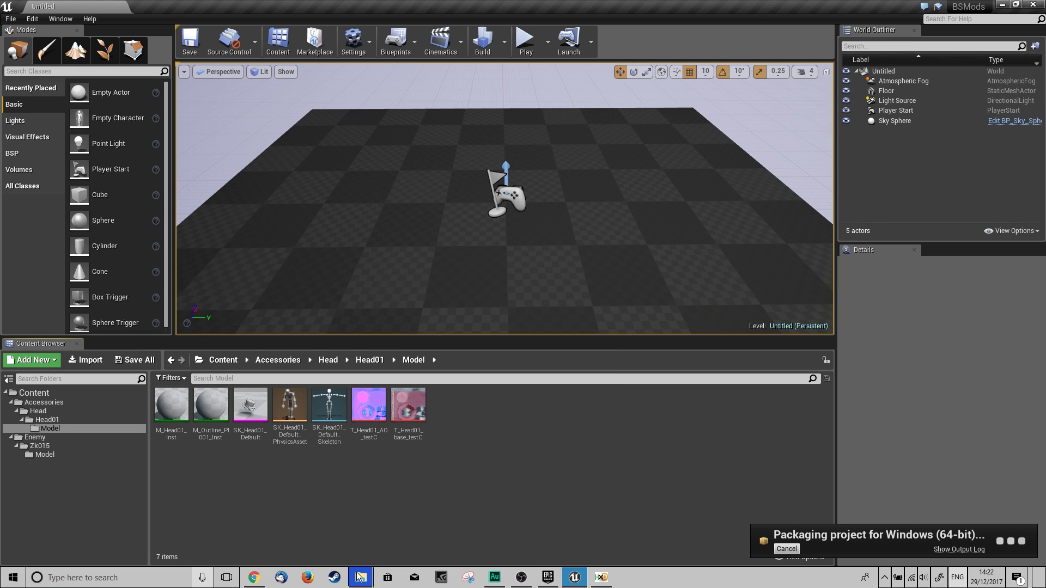
- Switch to File Explorer and open the packaged output folder F:\BS_Mods\Cooked\WindowsNoEditor
mouse_move(358, 574)
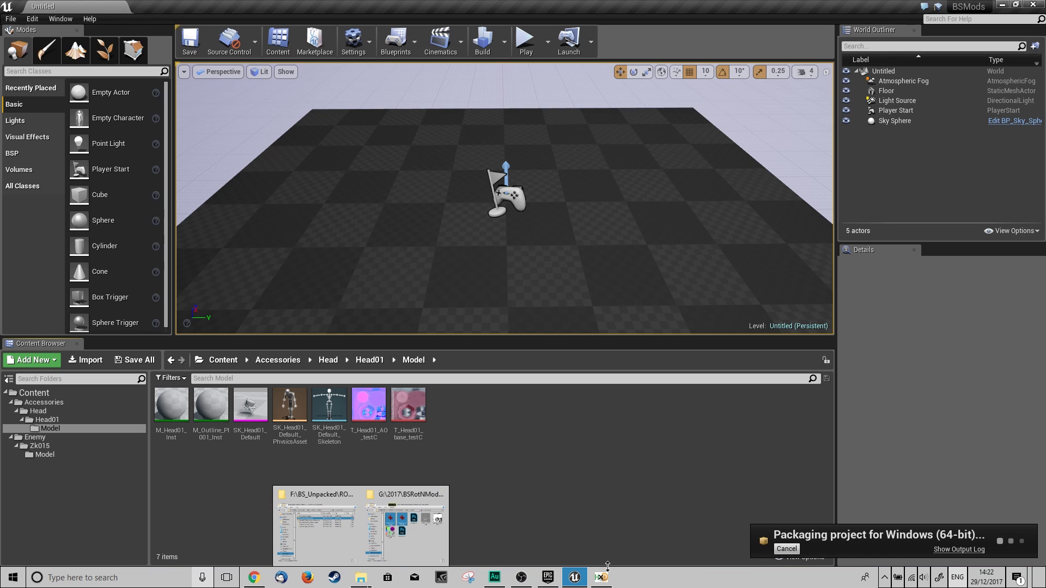
mouse_move(601, 577)
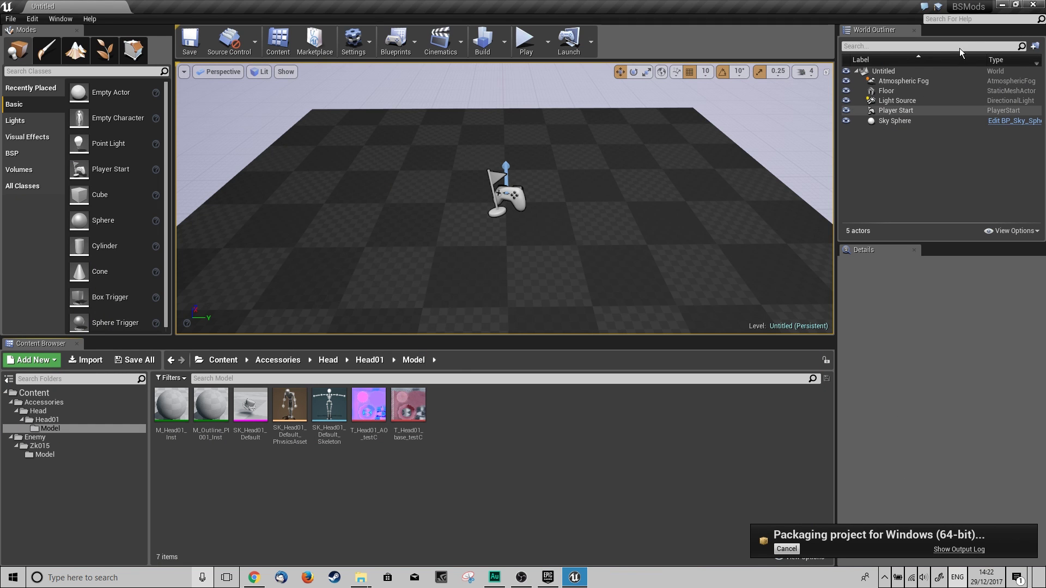
click(1005, 7)
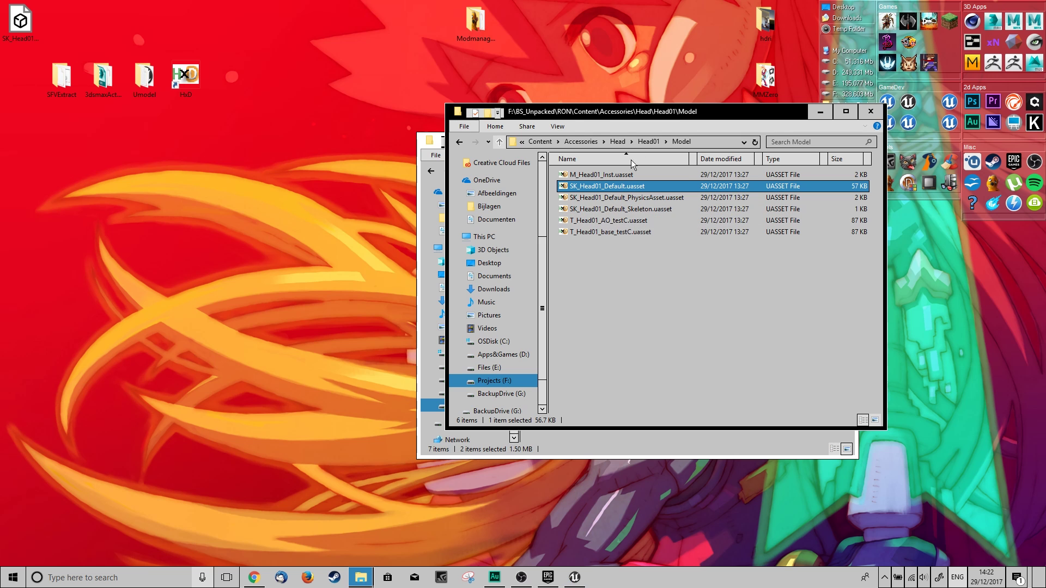
drag(674, 116, 631, 171)
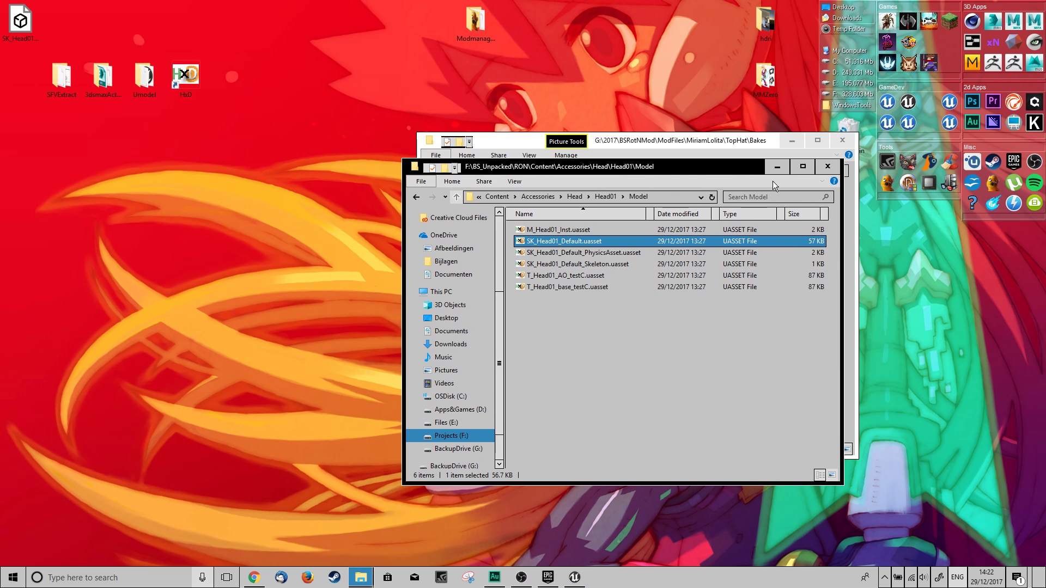
click(522, 198)
click(538, 198)
click(582, 196)
click(537, 196)
double_click(551, 241)
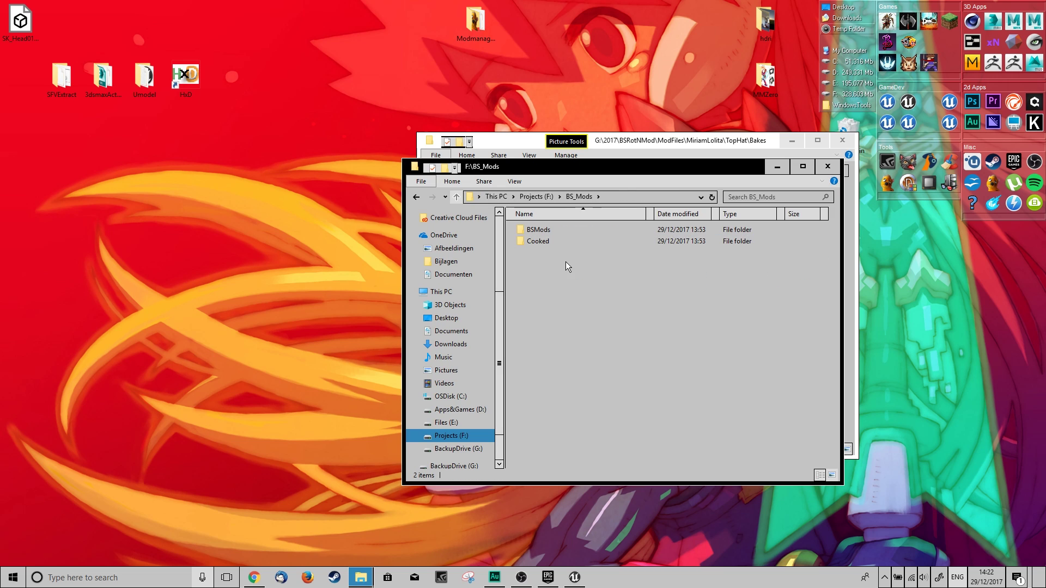
double_click(541, 241)
double_click(551, 231)
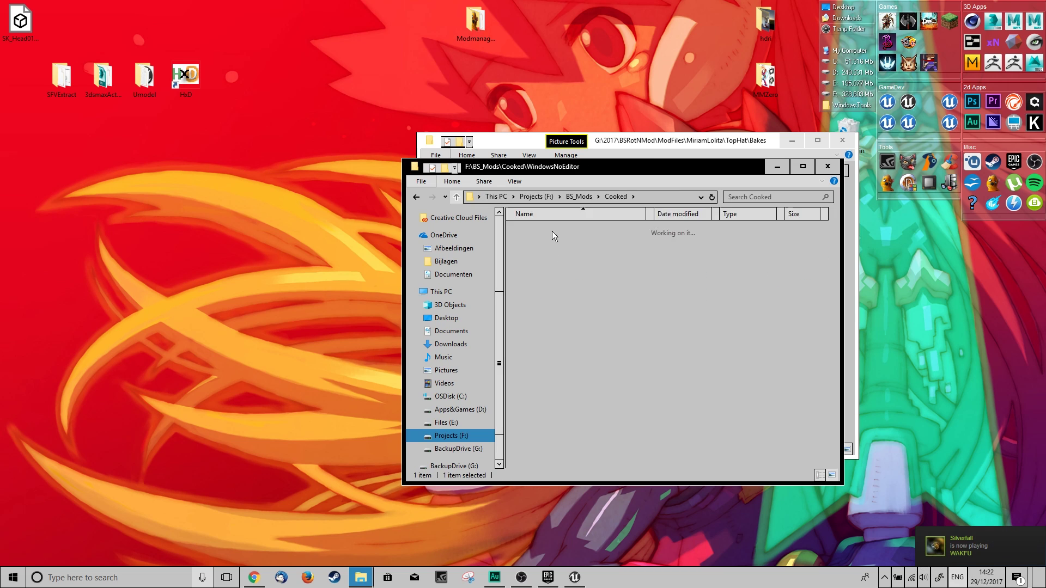
double_click(553, 242)
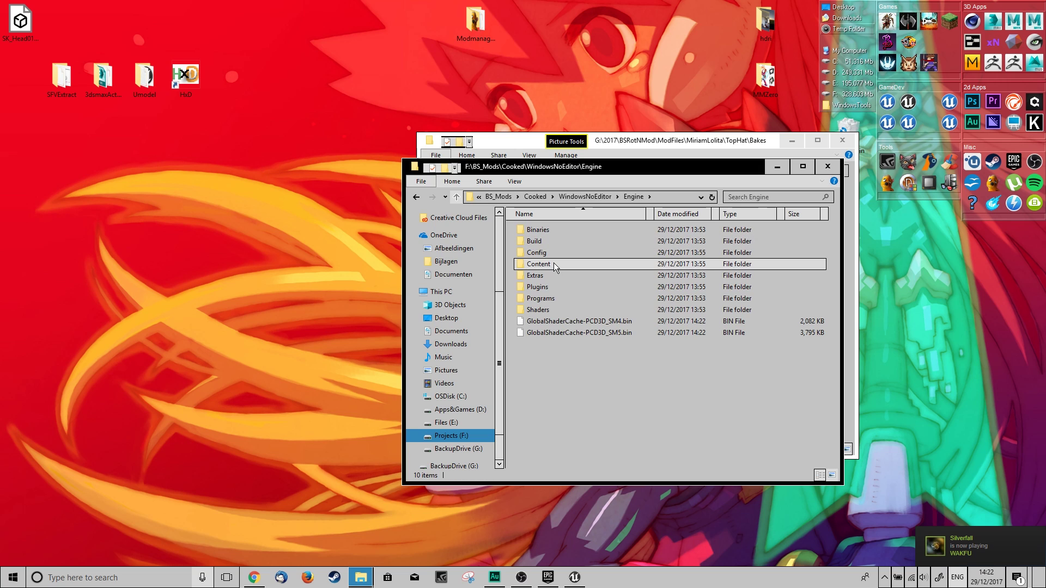
double_click(554, 264)
click(559, 197)
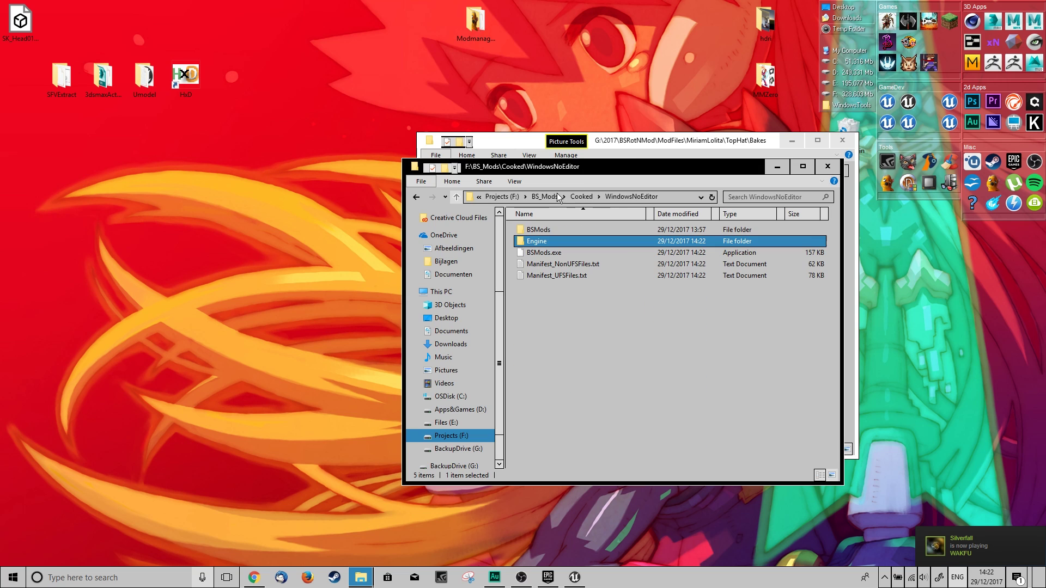
- Copy the cooked Accessories folder from WindowsNoEditor\BSMods\Content and close both open Explorer windows
double_click(539, 230)
double_click(544, 240)
click(532, 228)
right_click(532, 229)
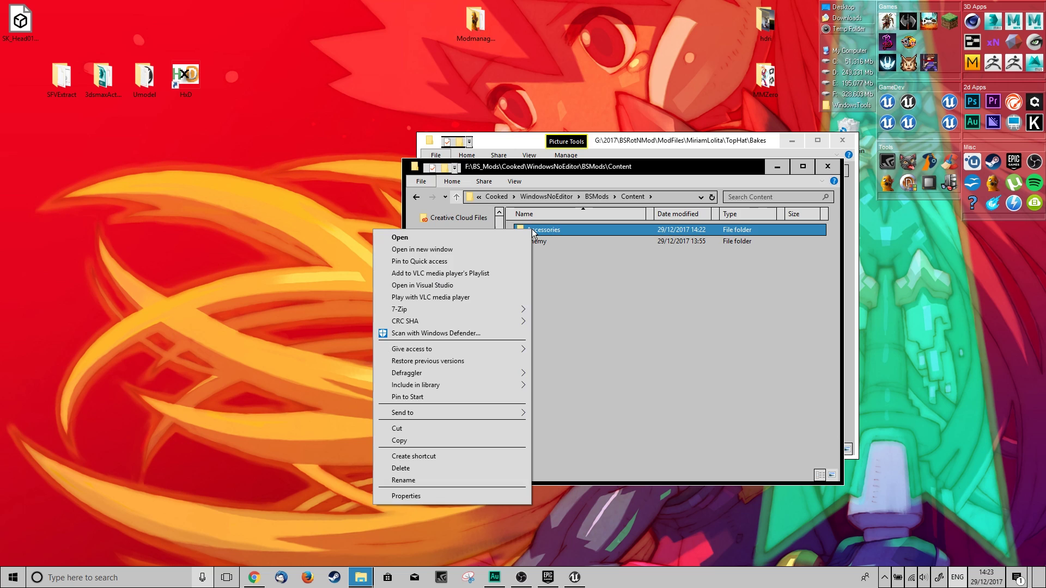
click(456, 441)
click(825, 169)
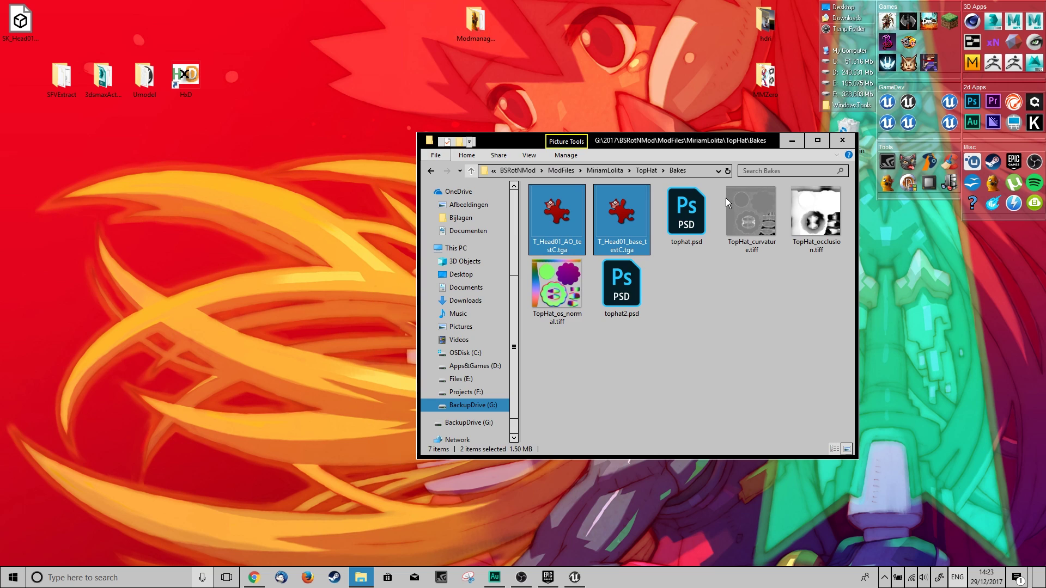
click(842, 140)
click(846, 94)
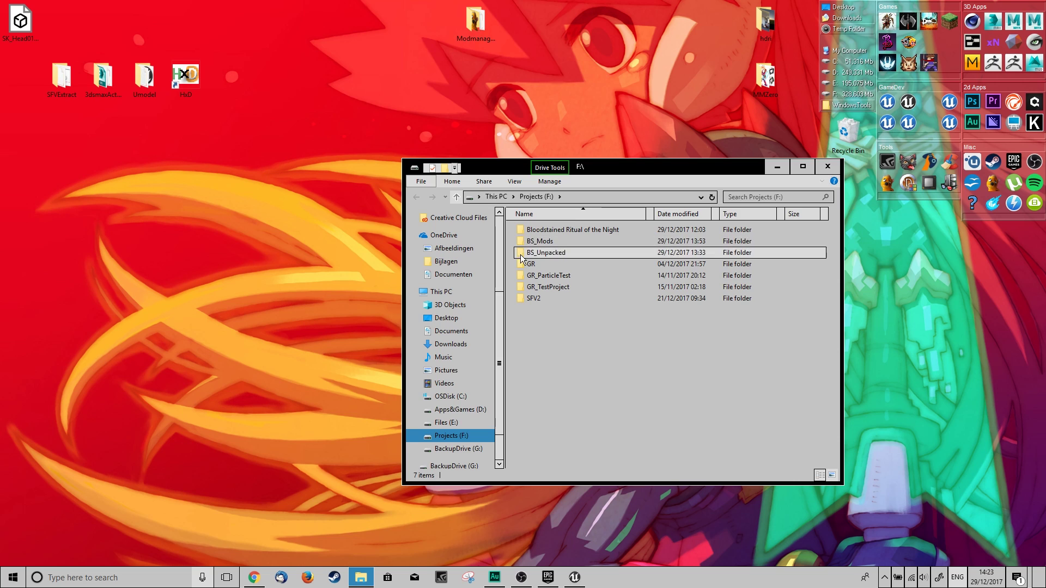
double_click(561, 242)
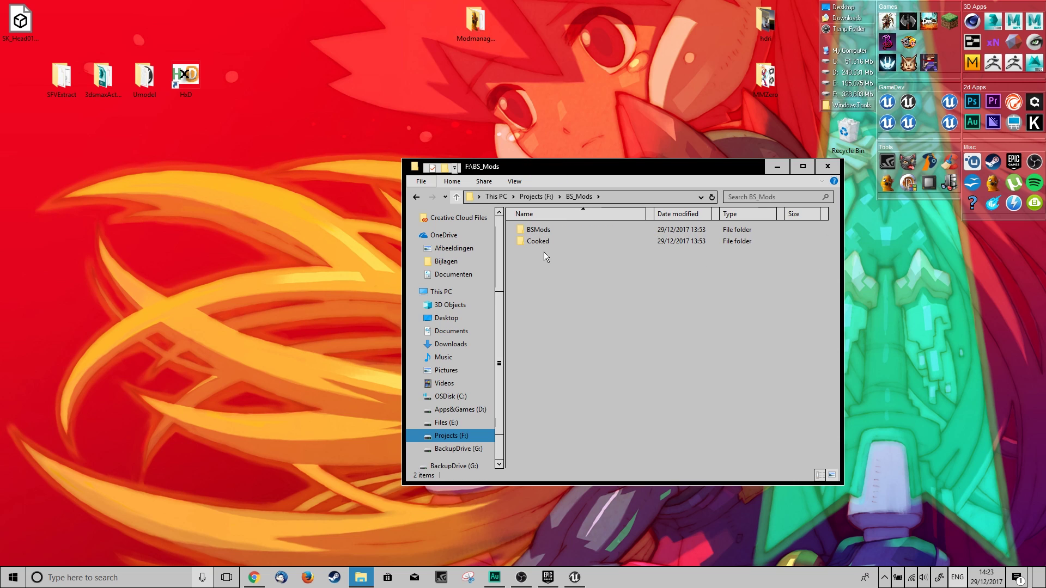
key(alt+Left)
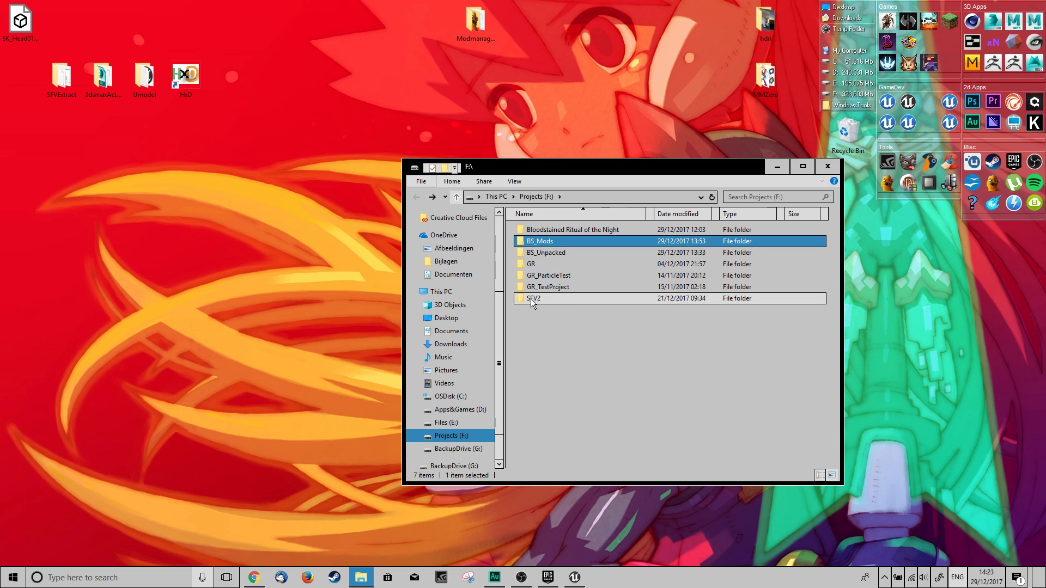
double_click(558, 230)
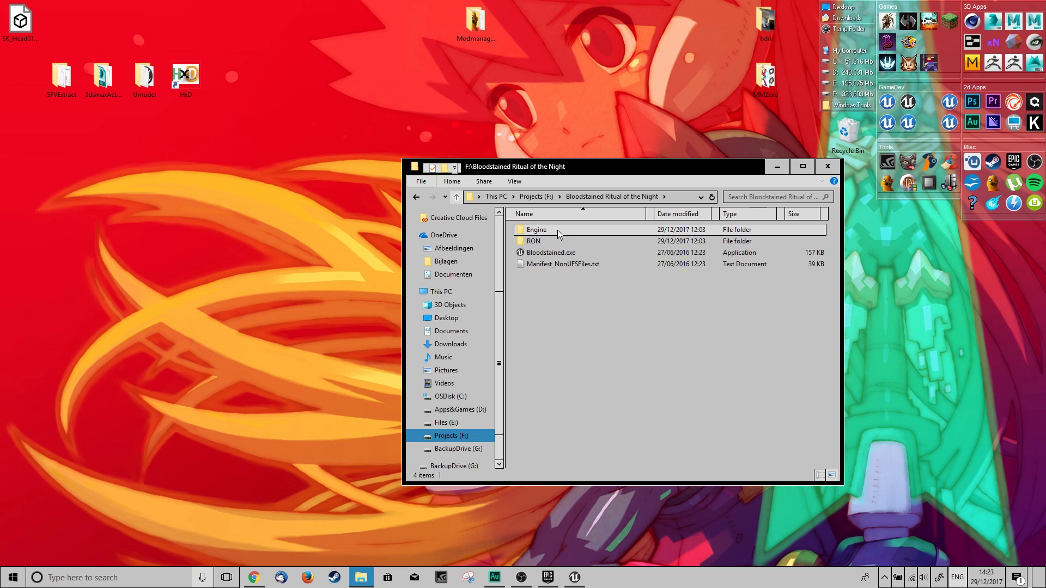
key(alt+Left)
double_click(547, 241)
double_click(554, 230)
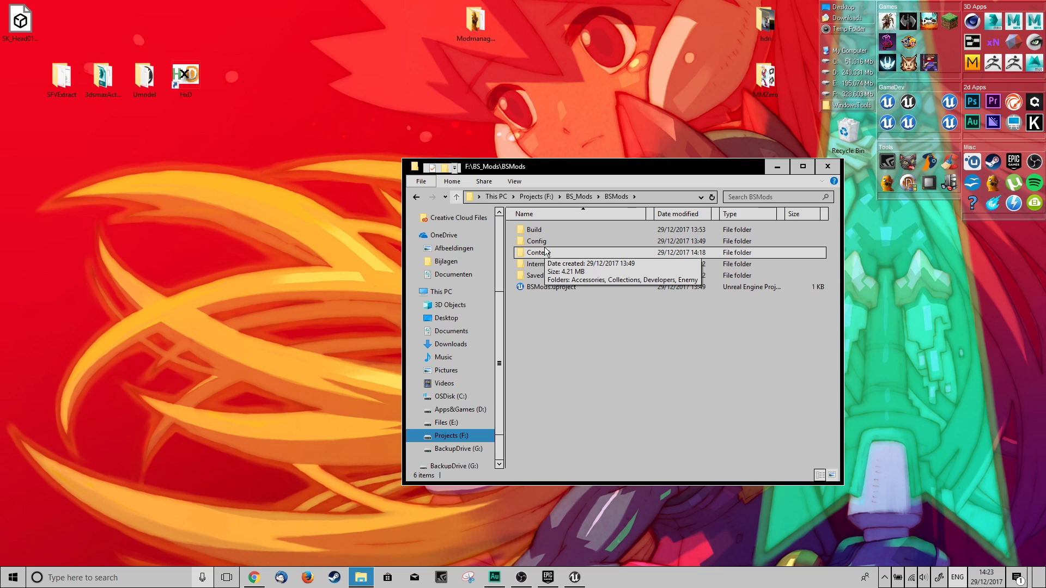
- Create a folder named Tophat in the Games\Bloodstained\Raw folder of ModmanagerBS on the desktop
double_click(479, 29)
drag(733, 158, 527, 148)
double_click(364, 216)
double_click(375, 204)
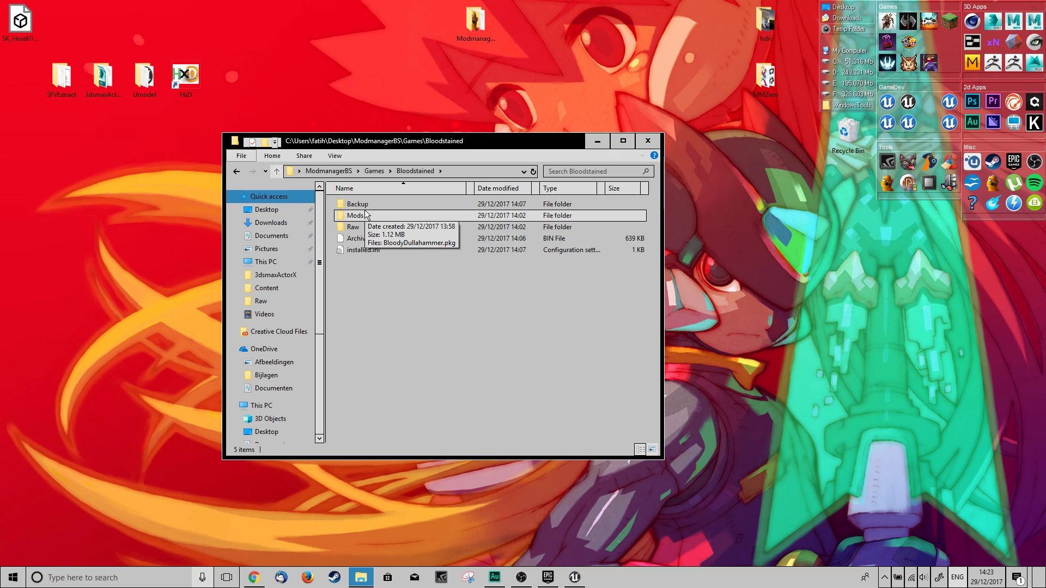
double_click(357, 226)
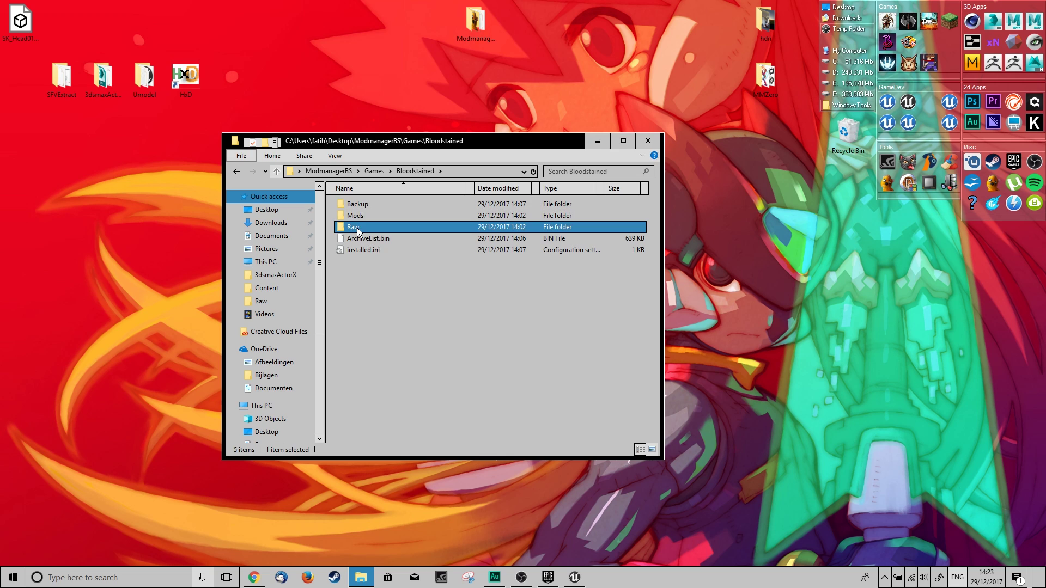
right_click(365, 300)
mouse_move(309, 447)
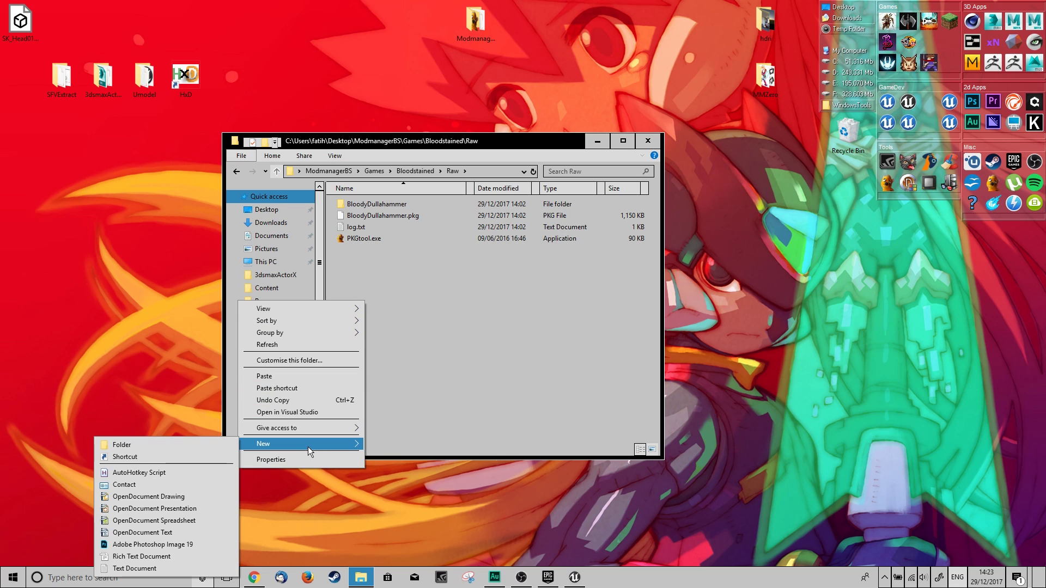
click(175, 442)
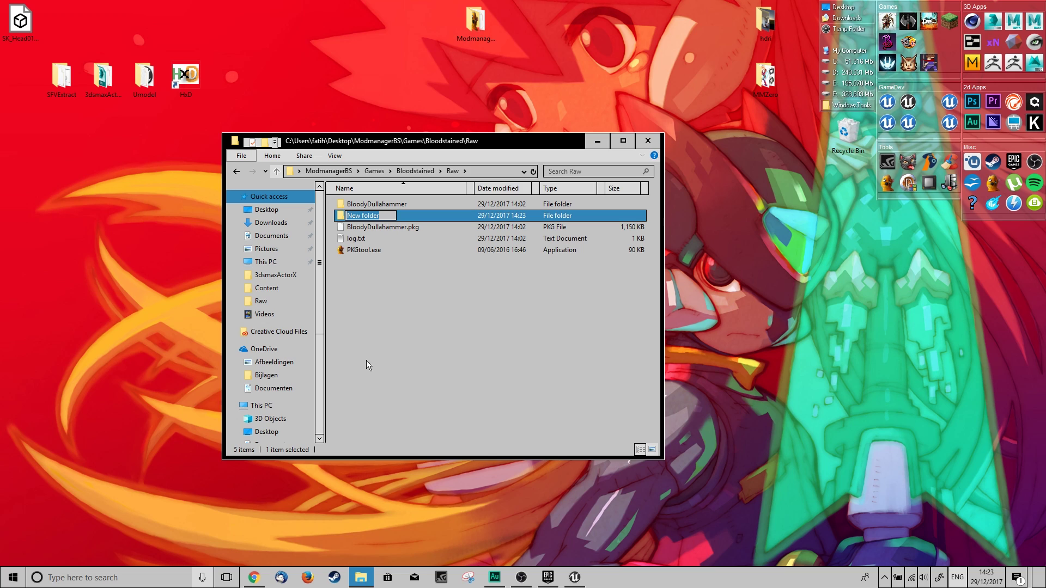
text(Tophat)
key(Return)
- Create a folder named RON inside the Tophat folder
double_click(361, 217)
right_click(370, 260)
mouse_move(323, 397)
click(191, 401)
text(RON)
key(Return)
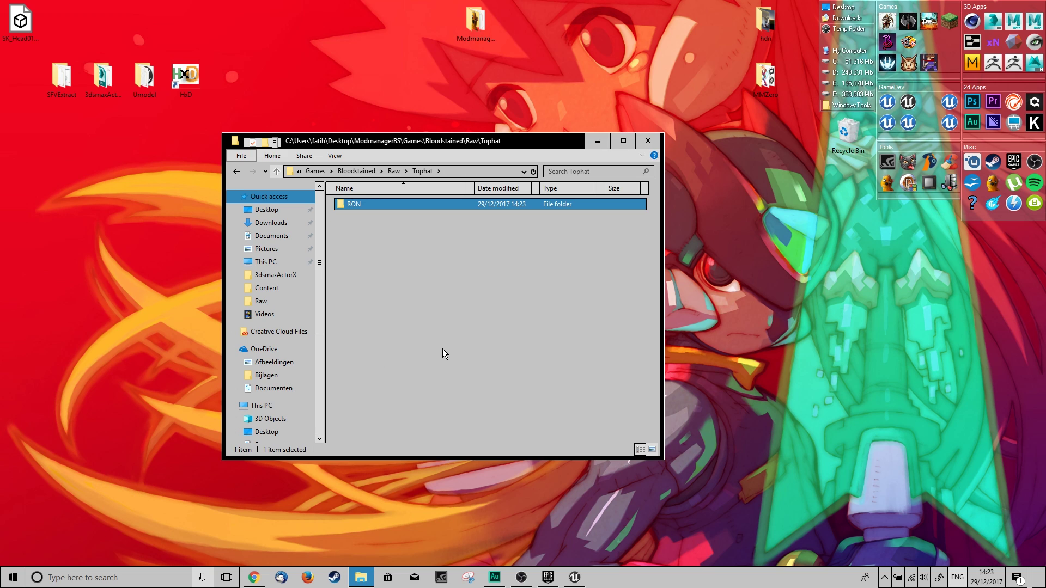
- Create a folder named Content inside the RON folder
double_click(384, 201)
right_click(371, 258)
mouse_move(329, 397)
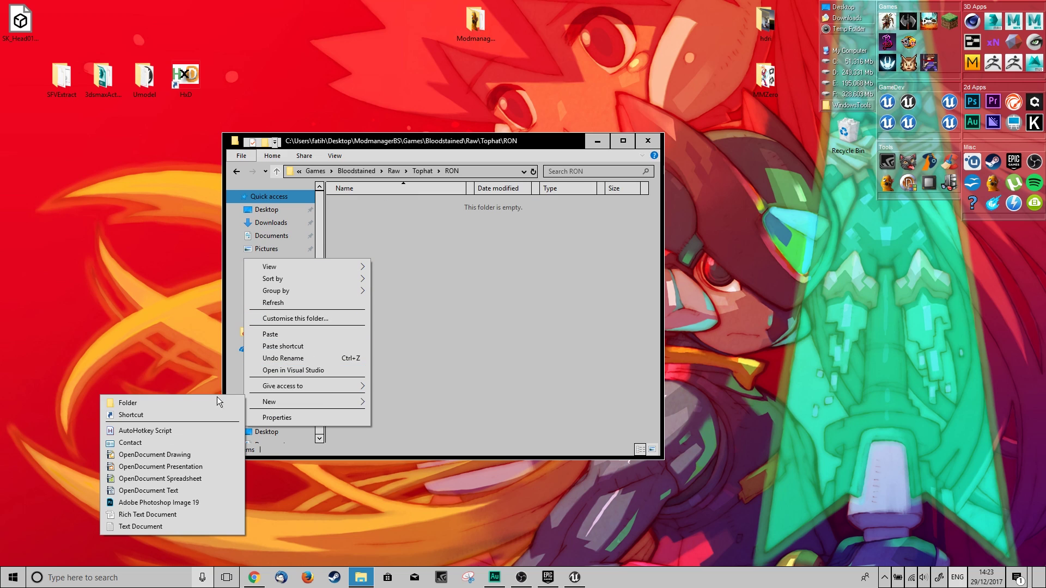
click(217, 398)
text(Content)
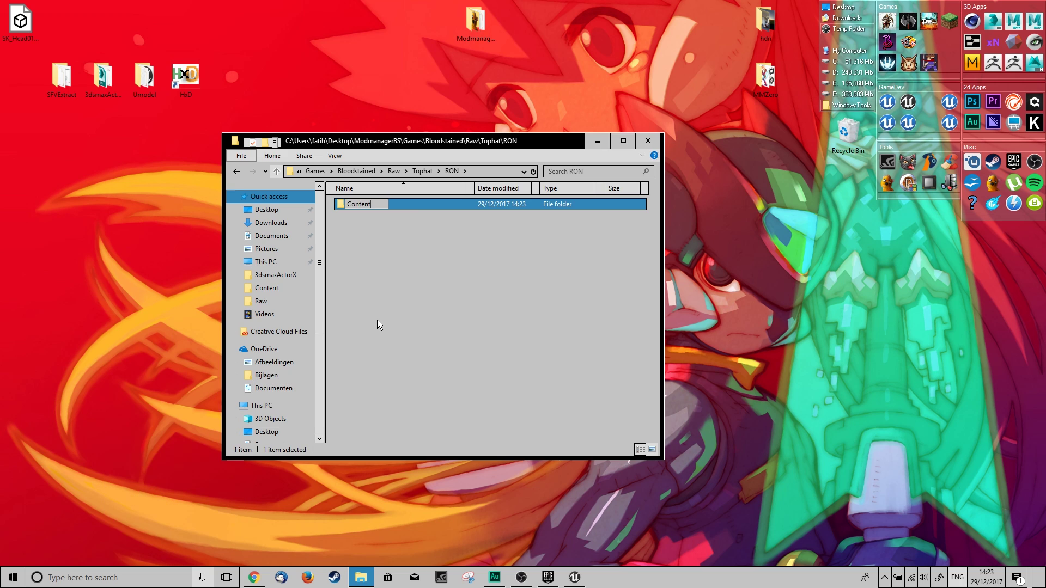
key(Return)
- Paste the copied Accessories folder into Content and open its Head\Head01\Model subfolder
double_click(385, 202)
right_click(358, 288)
click(312, 368)
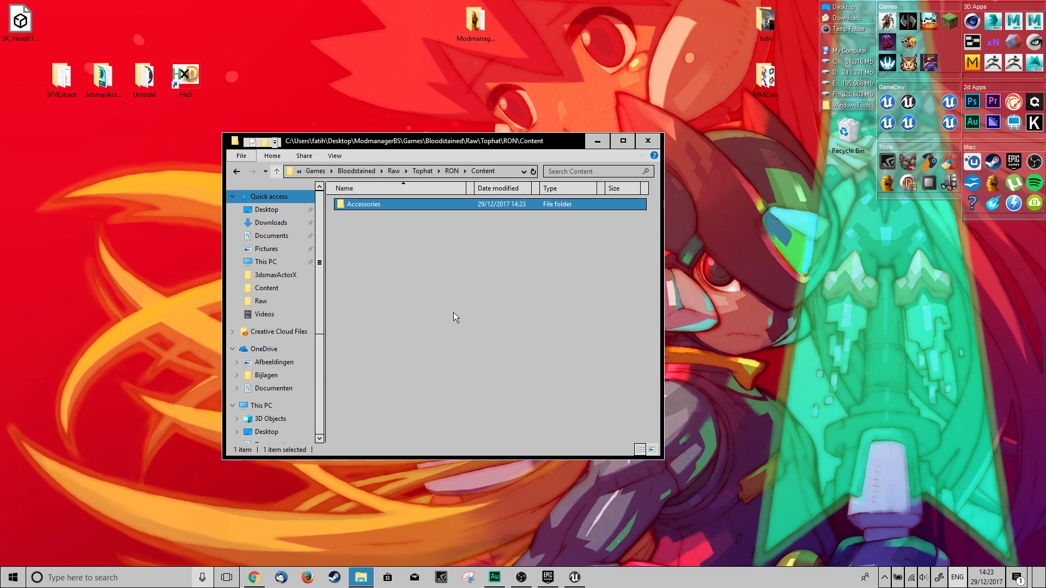
double_click(368, 203)
double_click(368, 204)
double_click(366, 204)
double_click(365, 204)
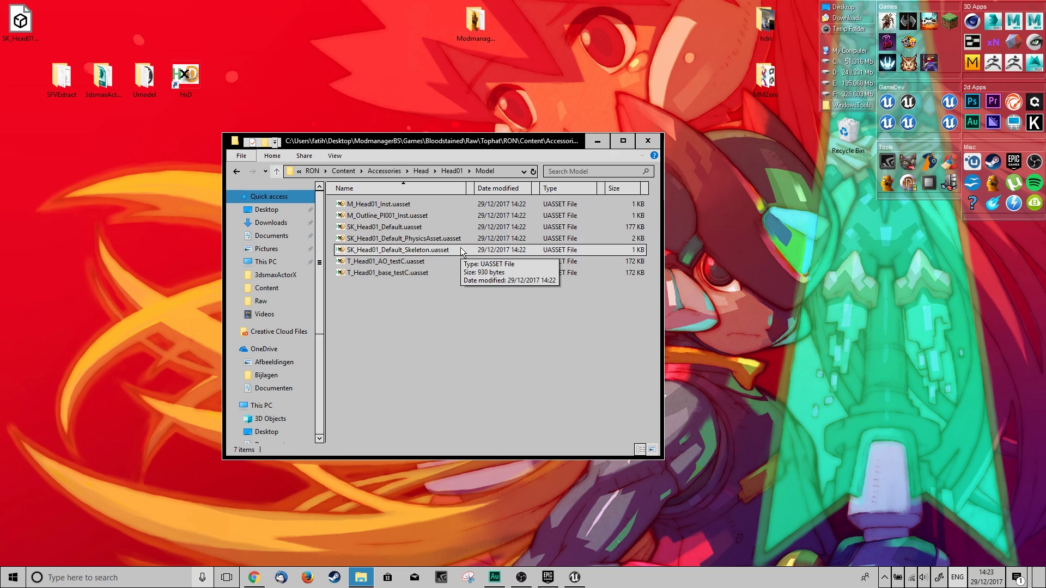
- Delete M_Head01_Inst, M_Outline_PI001_Inst, SK_Head01_Default_PhysicsAsset and SK_Head01_Default_Skeleton from the Model folder
drag(477, 135, 535, 123)
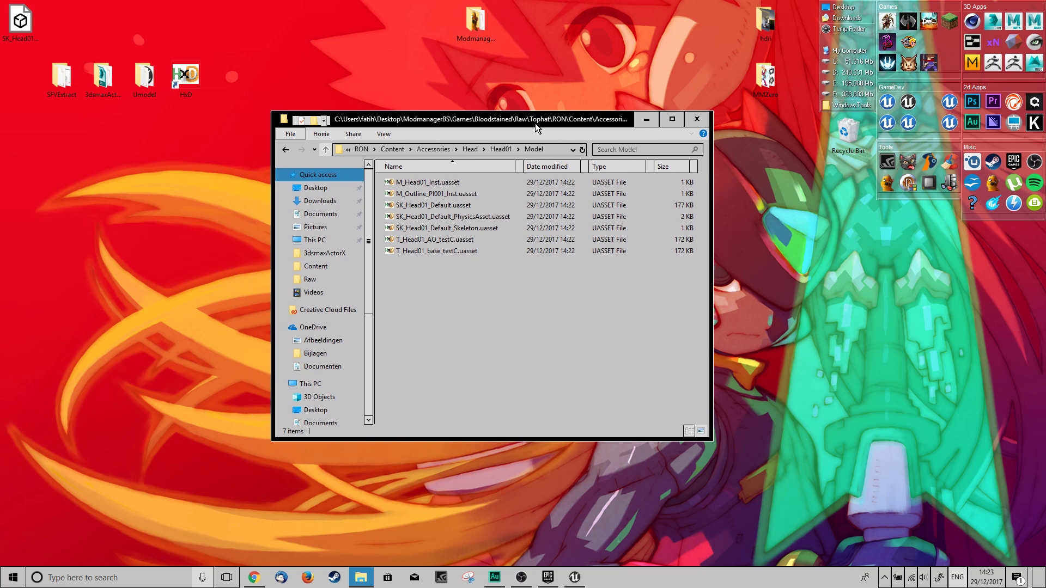
click(471, 180)
ctrl+click(452, 194)
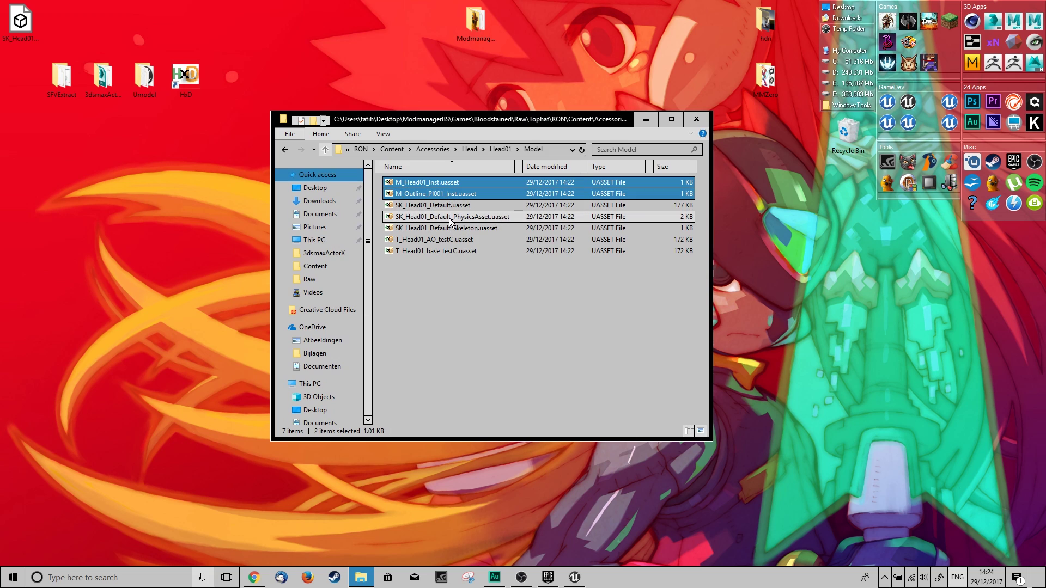
ctrl+click(446, 218)
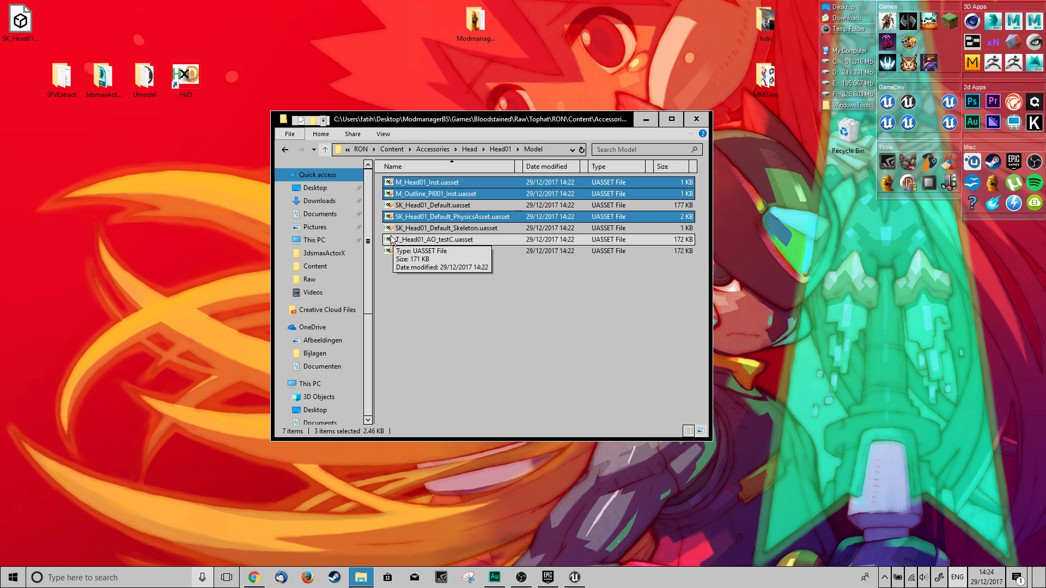
ctrl+click(487, 229)
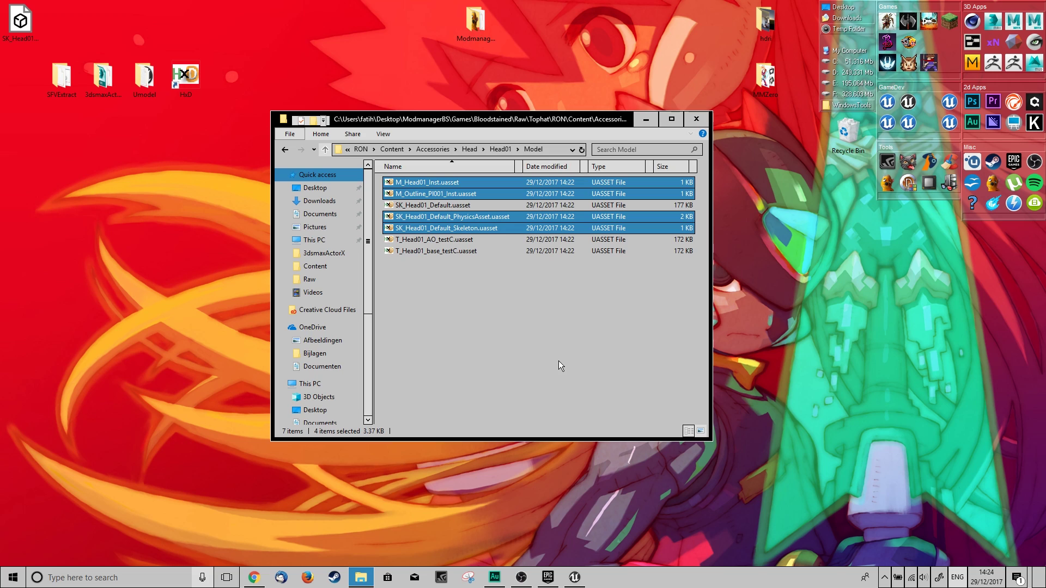
key(Delete)
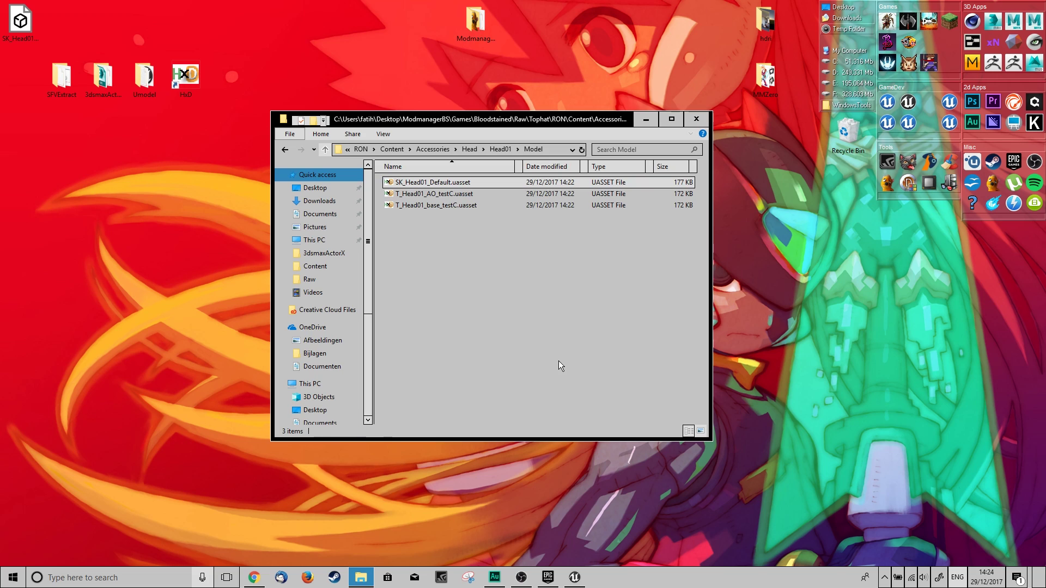
click(434, 187)
ctrl+click(428, 196)
ctrl+click(434, 206)
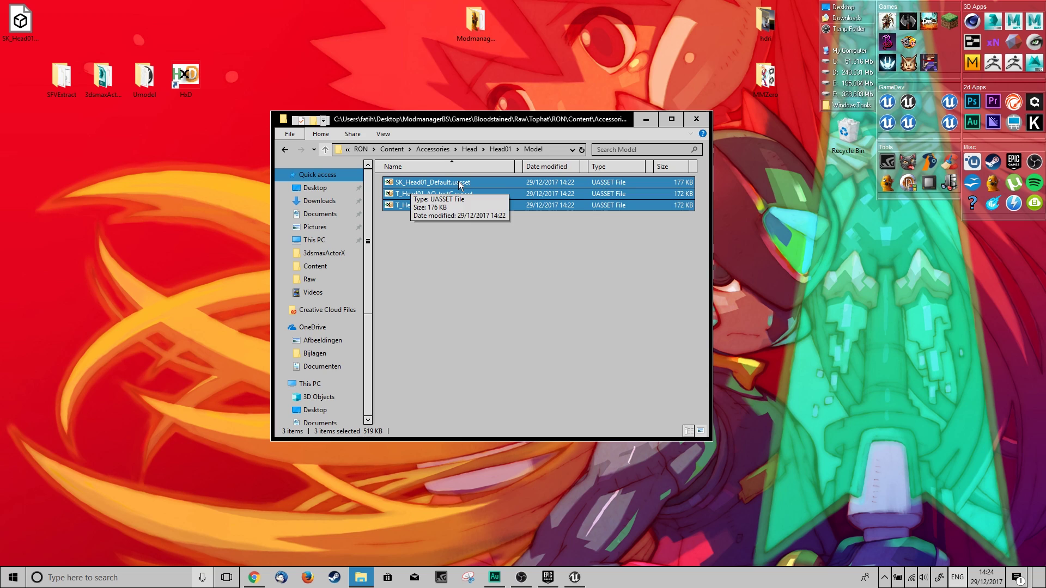
click(489, 221)
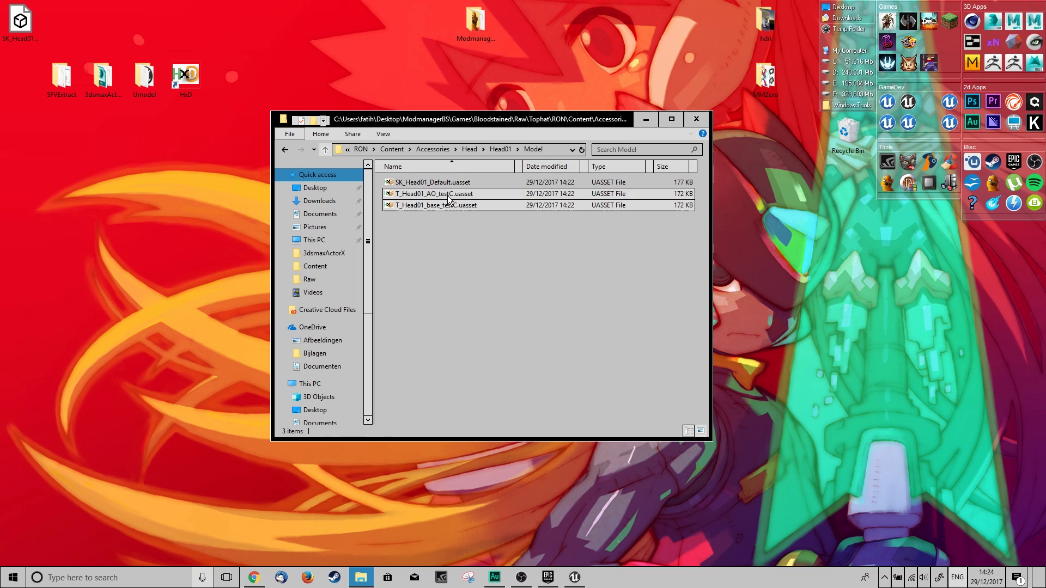
- Go up to the Raw folder and copy modinfo.ini from its BloodyDullahammer subfolder
click(500, 149)
click(469, 149)
click(478, 149)
click(452, 149)
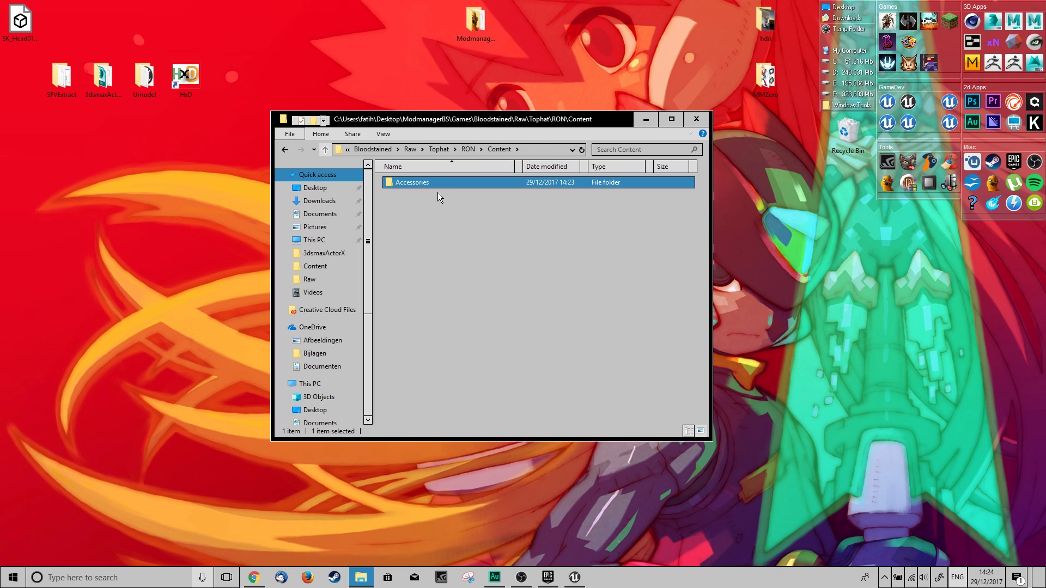
click(472, 148)
click(470, 149)
click(501, 148)
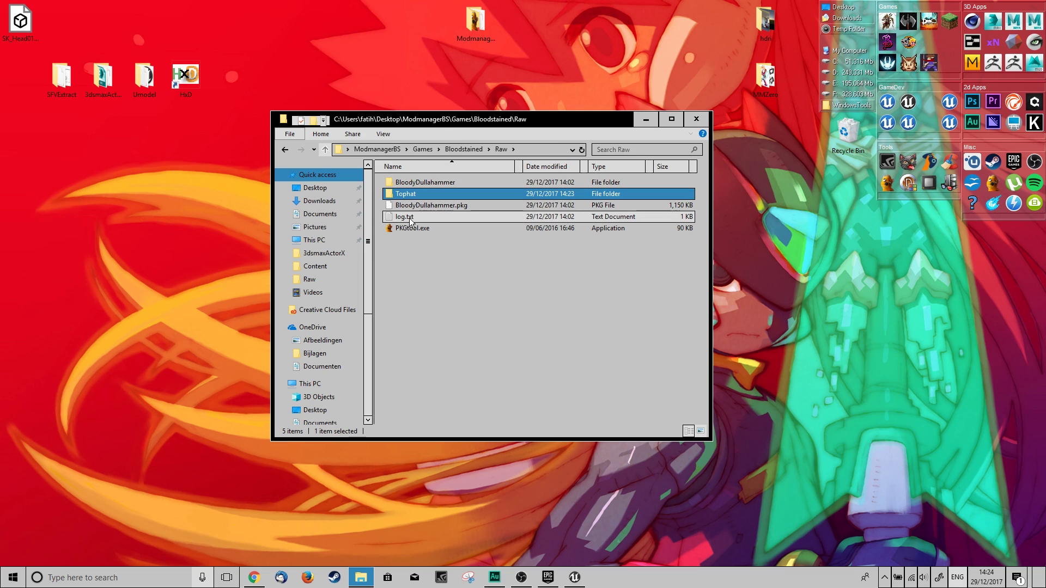
double_click(425, 187)
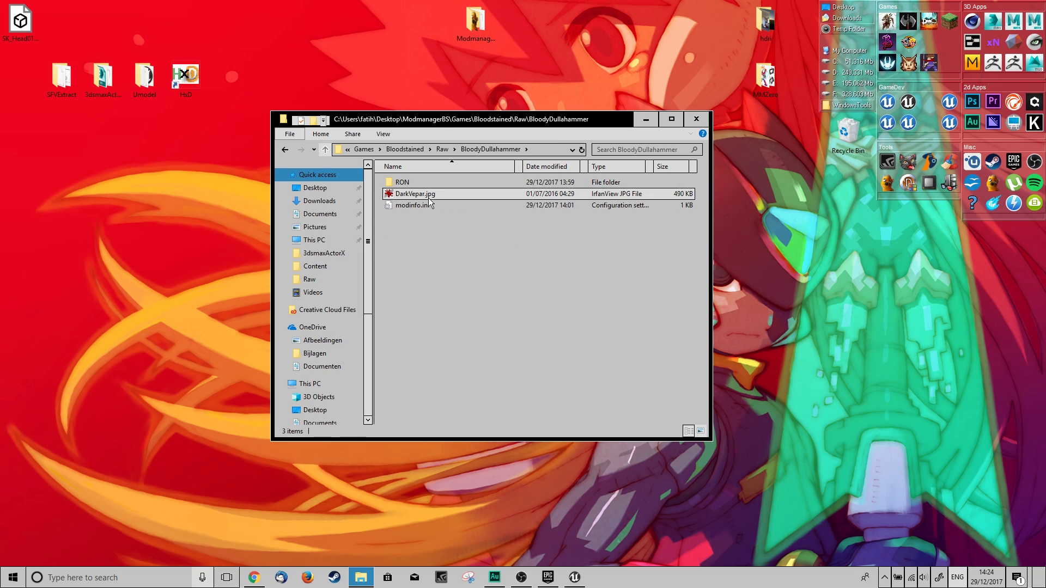
click(401, 206)
right_click(402, 206)
click(353, 391)
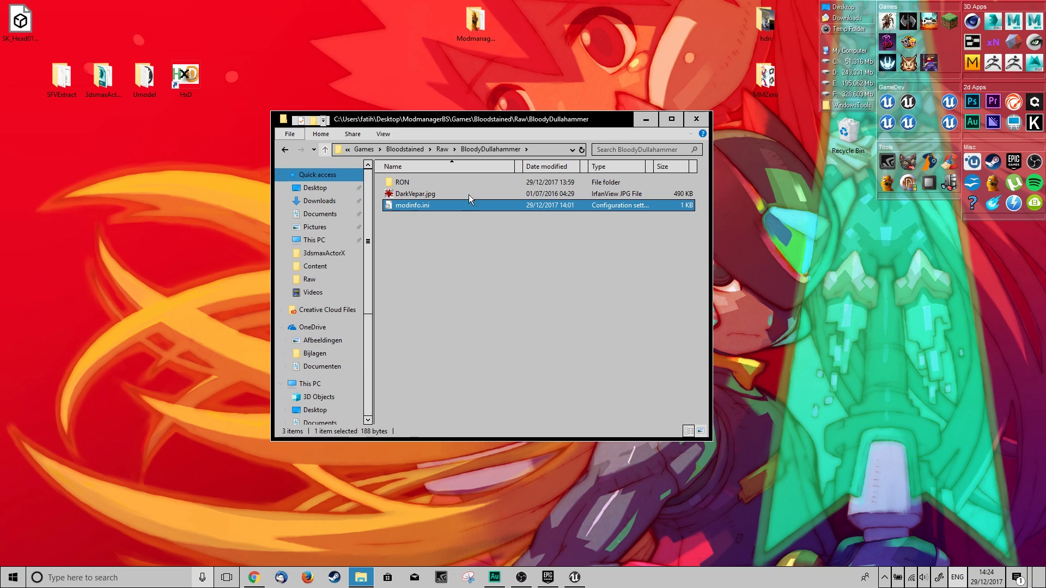
- Paste the copied modinfo.ini into the Tophat folder next to the RON folder
double_click(408, 193)
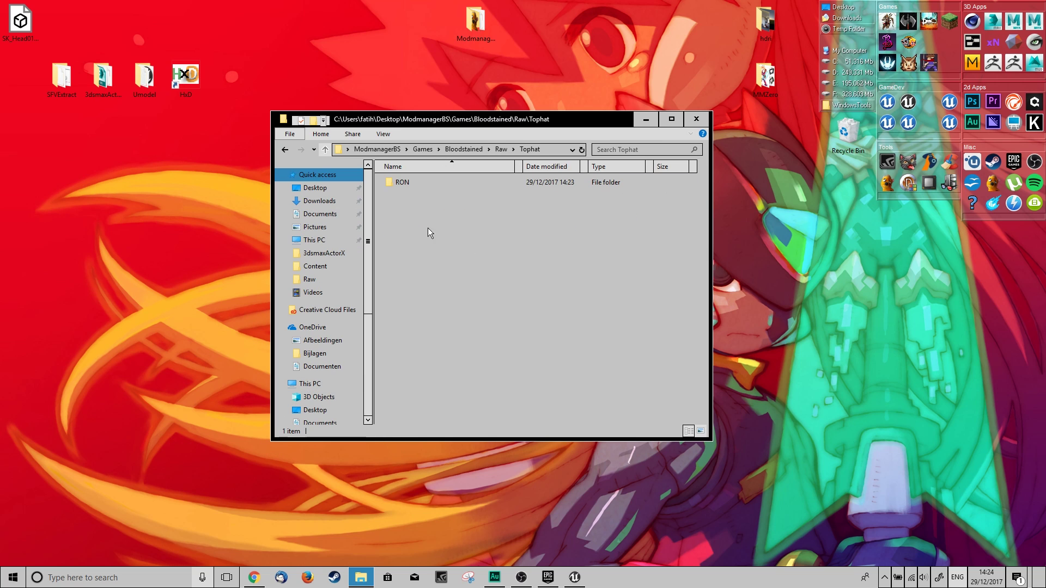
right_click(427, 257)
click(364, 333)
- Open the Tophat folder's modinfo.ini and set the mod name to Tophat
double_click(410, 195)
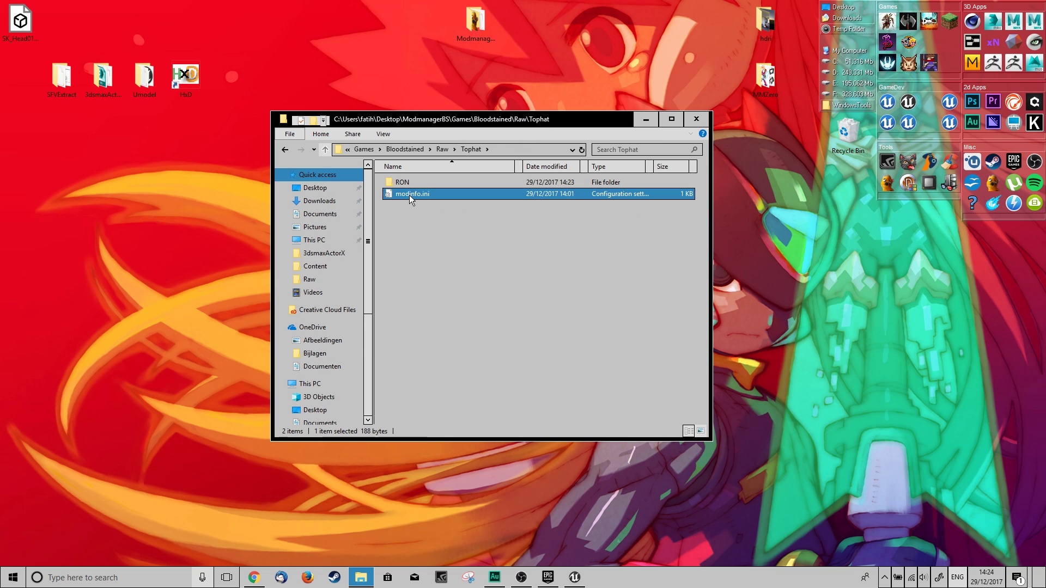
drag(325, 254, 430, 253)
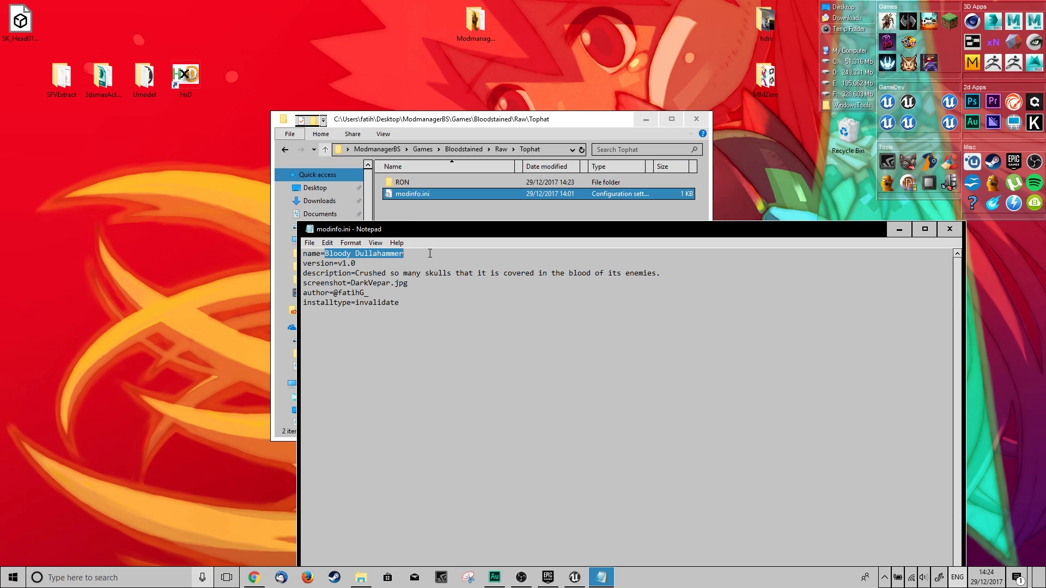
text(Tophat)
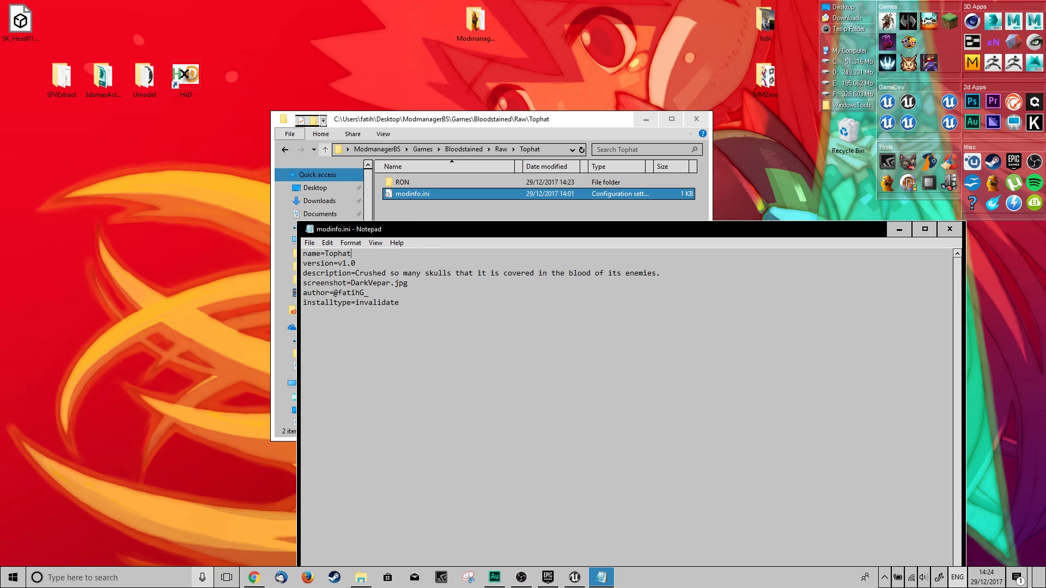
- Set the description in modinfo.ini to "Tophat as an accessory"
drag(356, 273, 661, 278)
text(T)
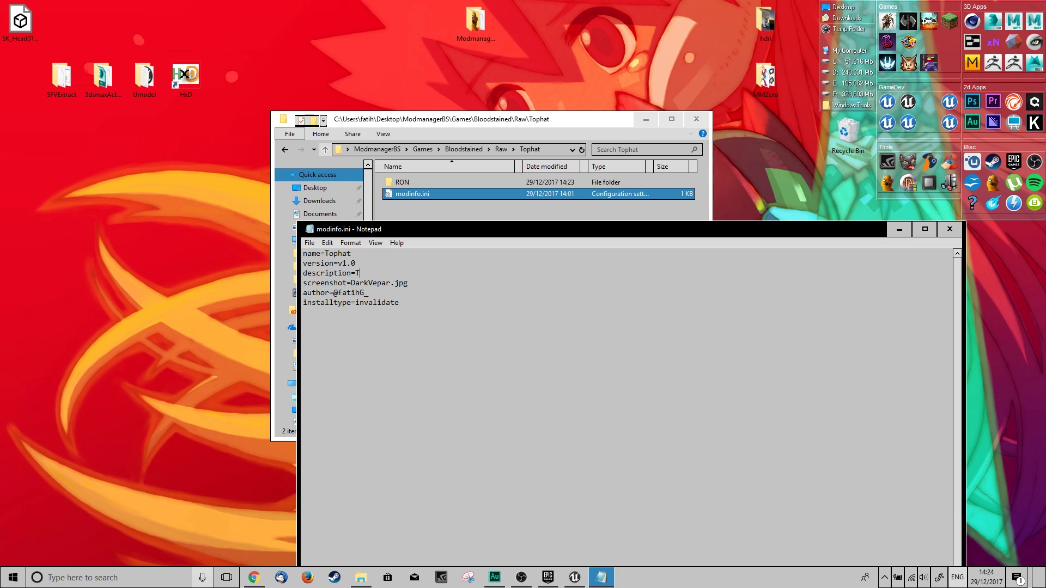
text(ophat as an accessorie)
key(BackSpace)
key(BackSpace)
text(y)
key(Return)
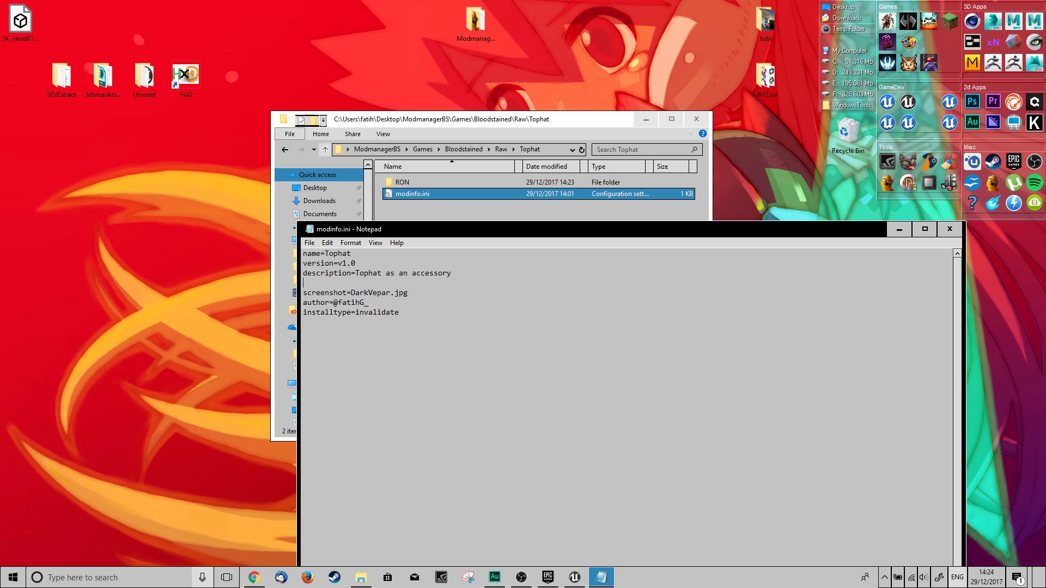
key(BackSpace)
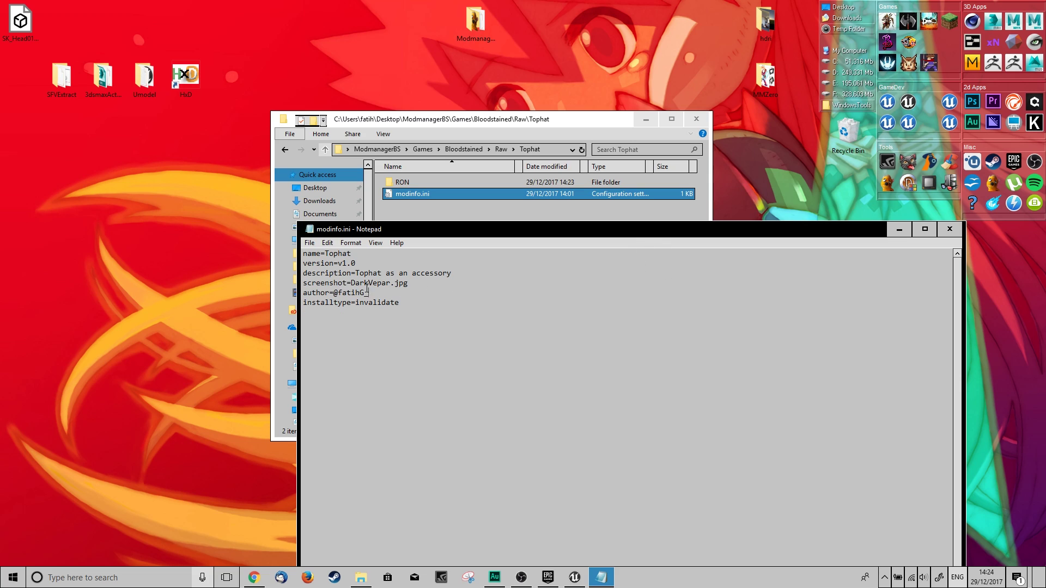
- Remove the DarkVepar image name from the screenshot line, then save and close modinfo.ini
drag(351, 283, 391, 283)
key(BackSpace)
click(310, 242)
click(294, 276)
click(950, 229)
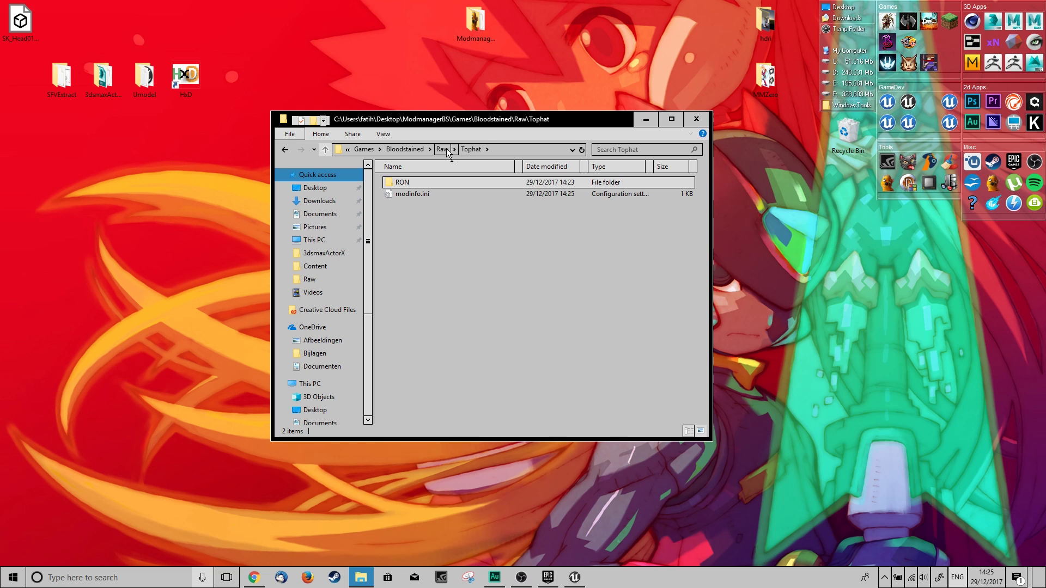
- Pack the Tophat folder in Raw with PKGtool.exe and copy the generated Tophat.pkg
click(447, 149)
drag(404, 194, 407, 230)
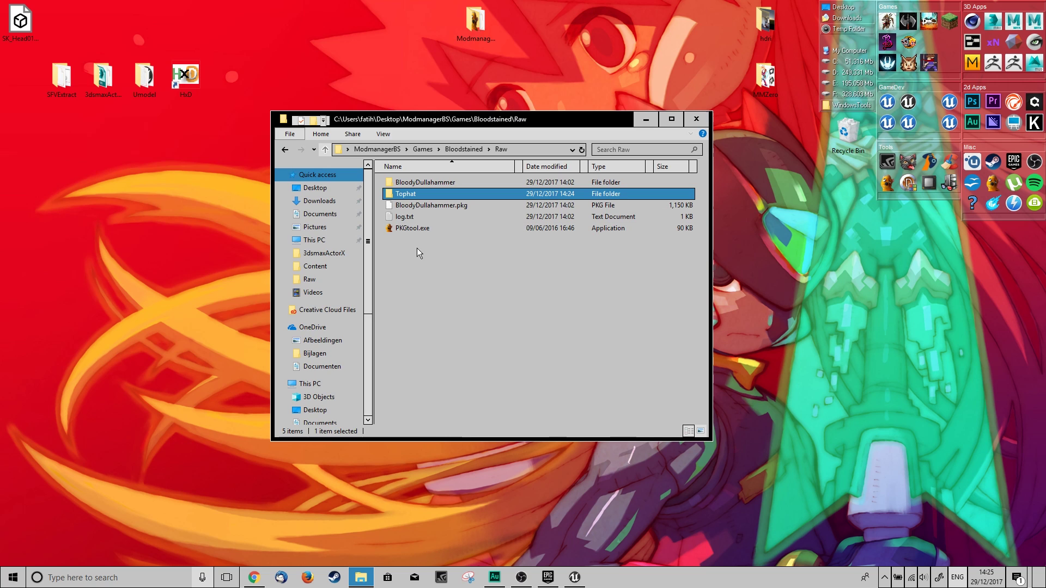
click(409, 240)
right_click(408, 243)
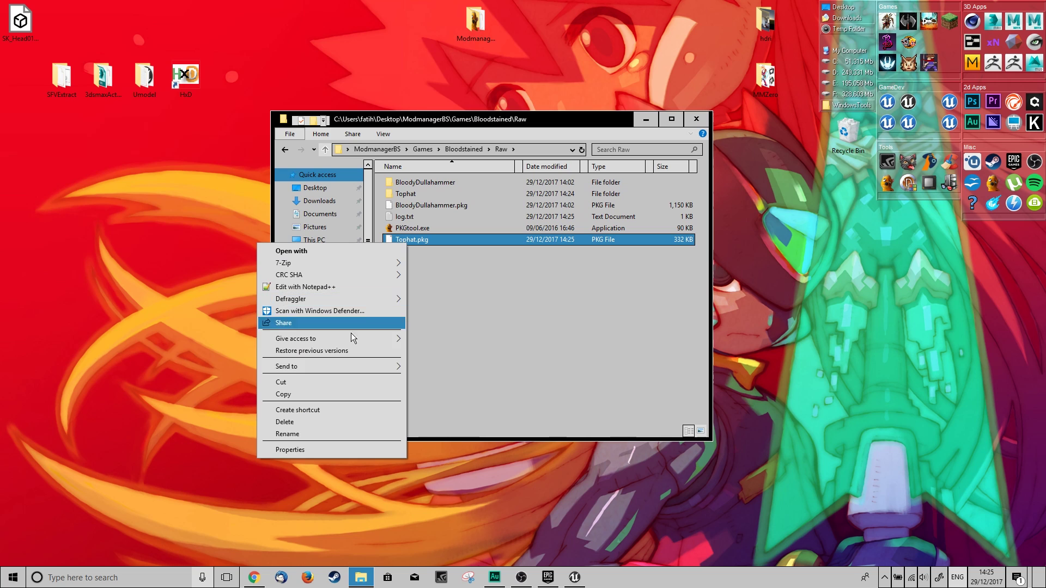
click(342, 394)
- Paste Tophat.pkg into the Bloodstained\Mods folder
click(463, 149)
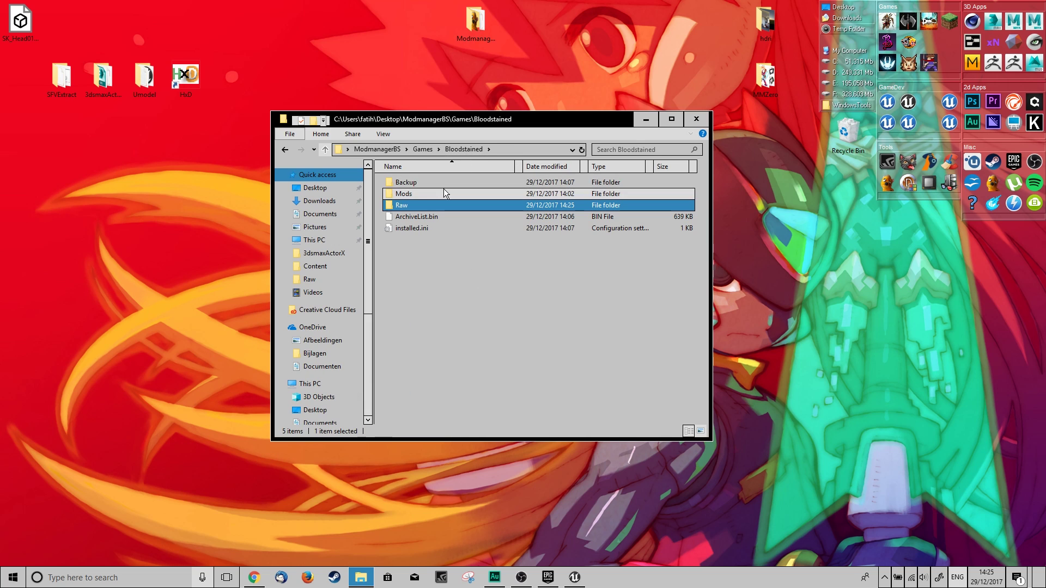
double_click(424, 198)
right_click(433, 250)
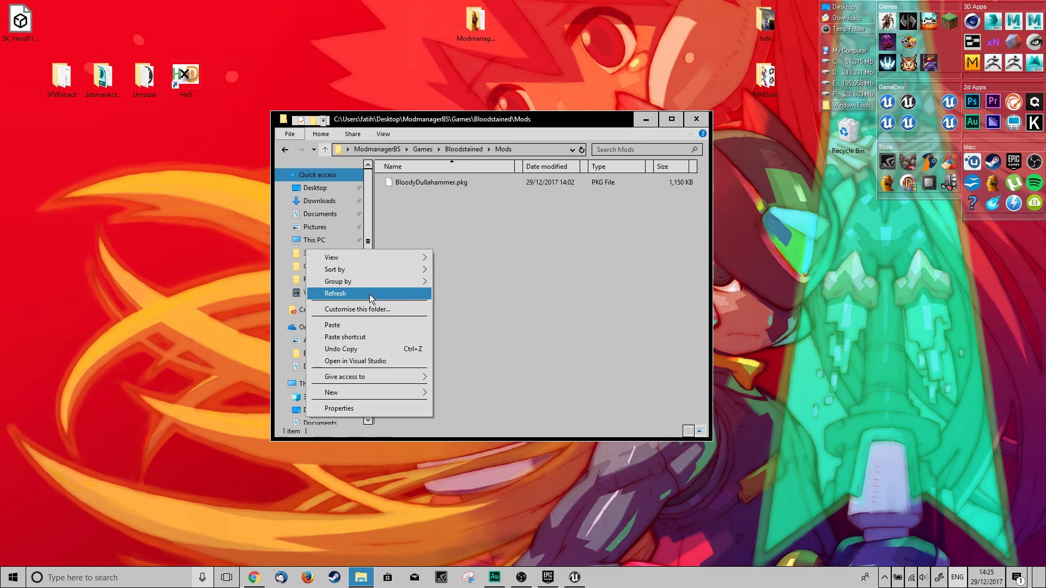
click(349, 323)
- Go up to the ModmanagerBS folder and launch Modmanager.exe
click(463, 149)
click(423, 150)
click(389, 149)
double_click(407, 251)
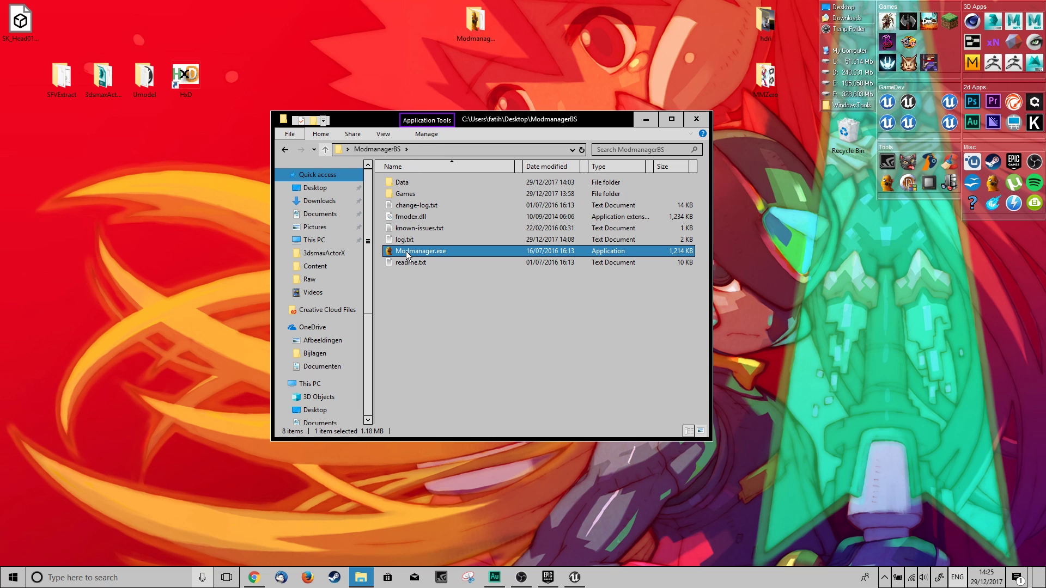
drag(210, 10, 352, 46)
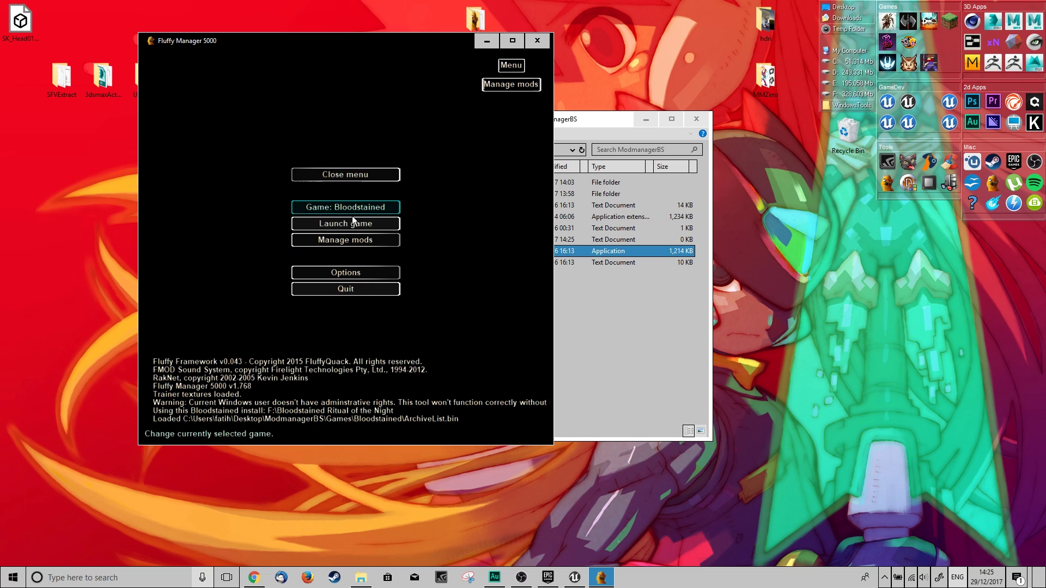
- Open the full mod list for Bloodstained and install the Tophat mod
click(353, 243)
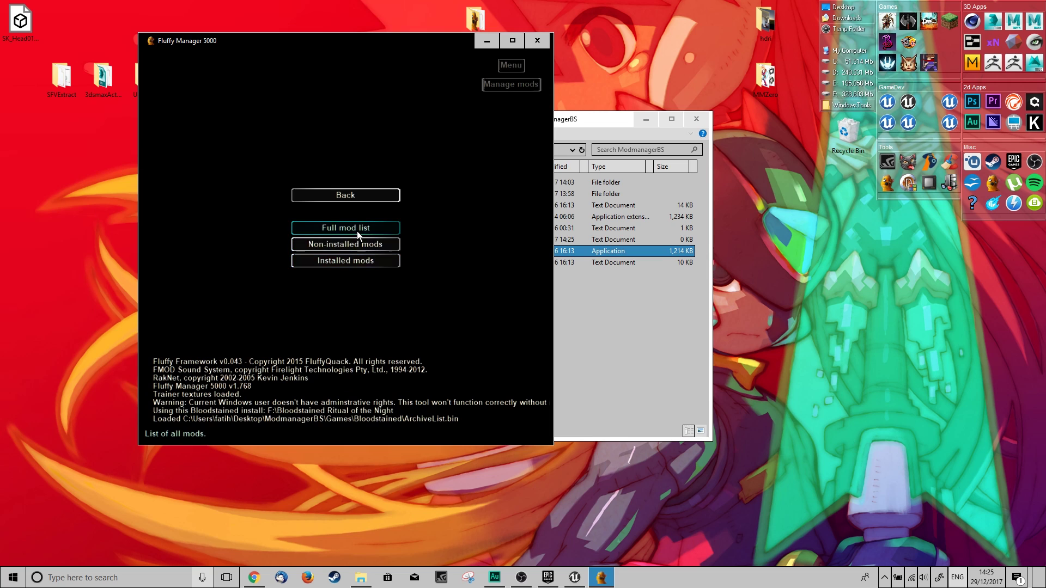
mouse_move(451, 277)
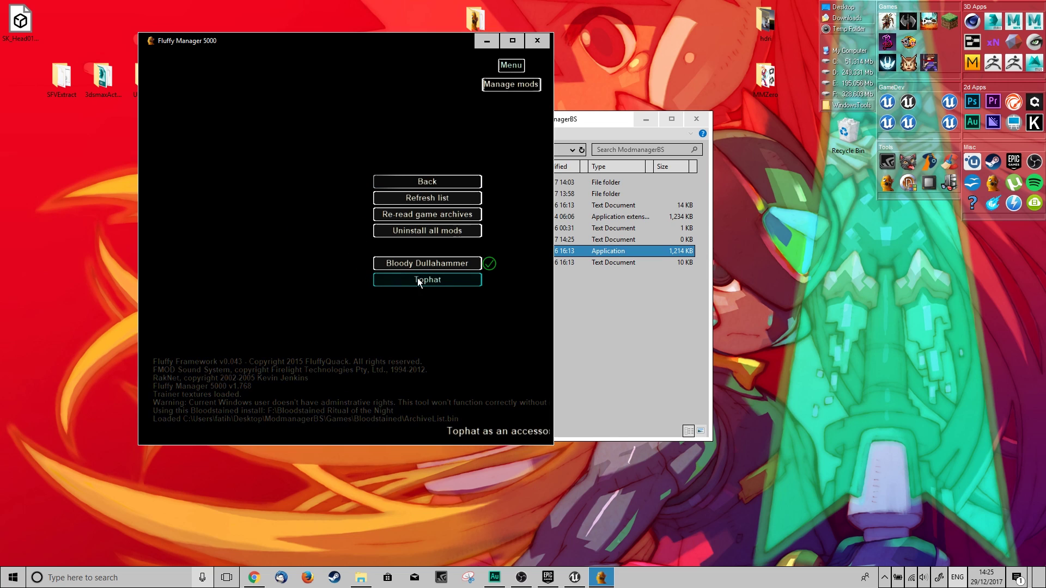
click(428, 283)
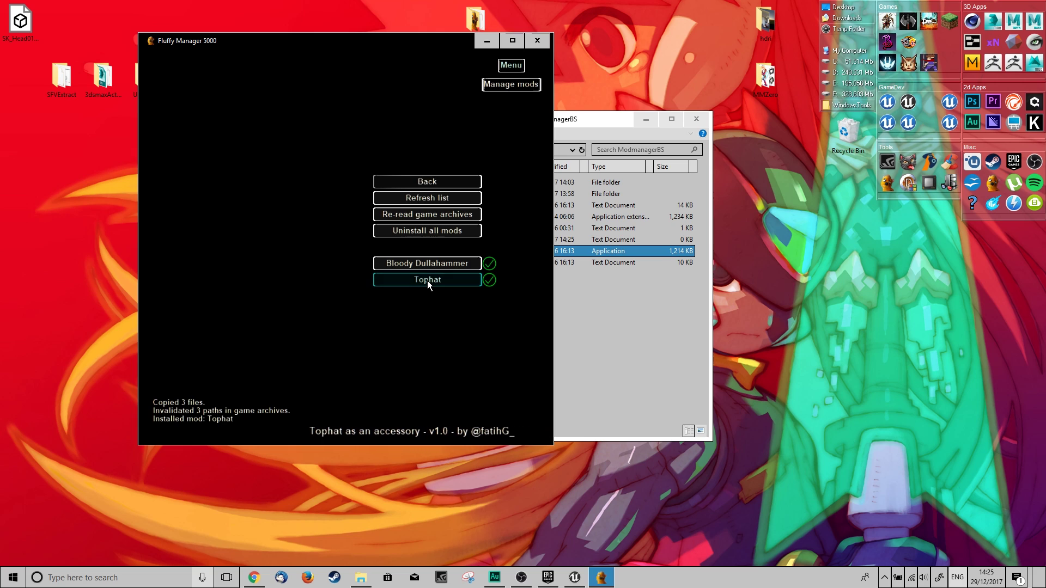
- Uninstall the Tophat mod, install it again and return to the mod manager's main menu
click(428, 280)
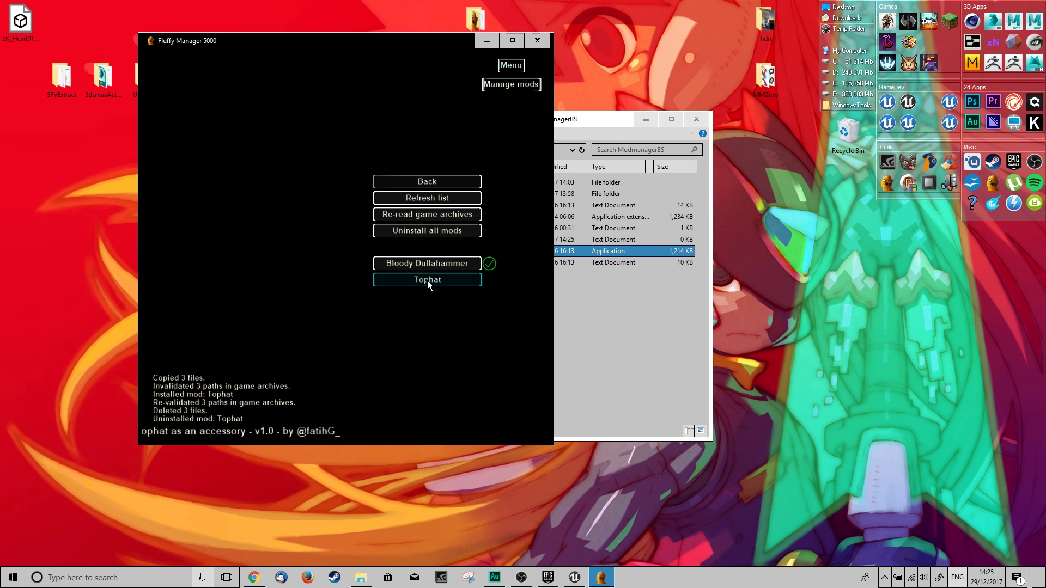
click(428, 280)
click(417, 182)
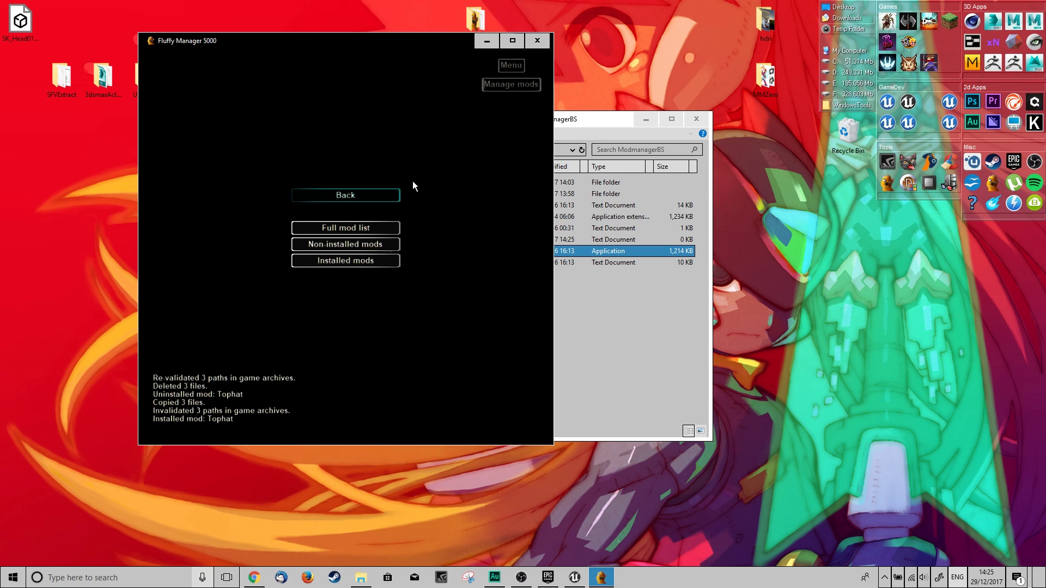
click(342, 195)
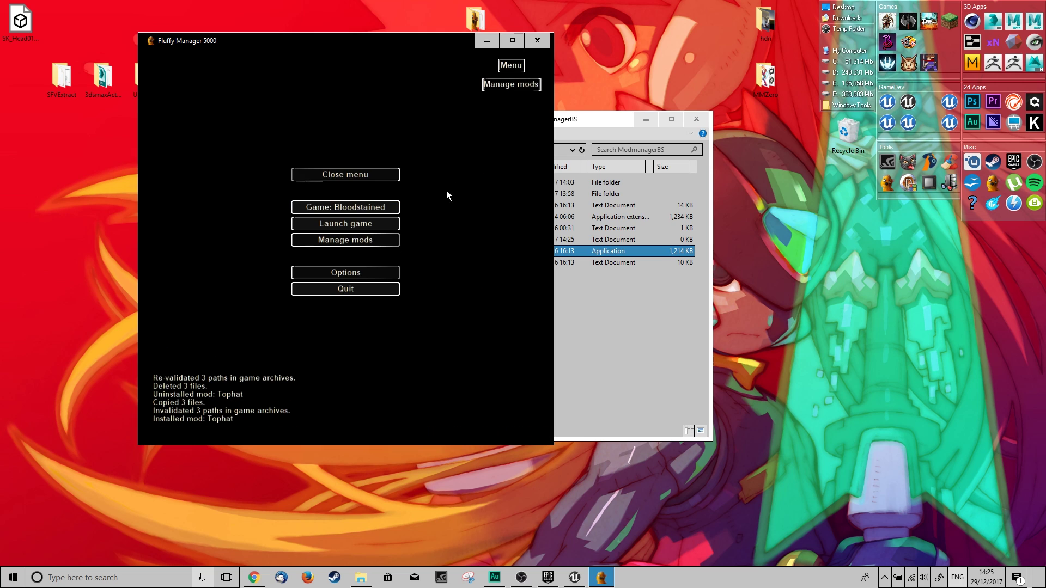
- Minimize the mod manager and launch the game from the Bloodstained Ritual of the Night folder on the Projects (F:) drive
click(488, 42)
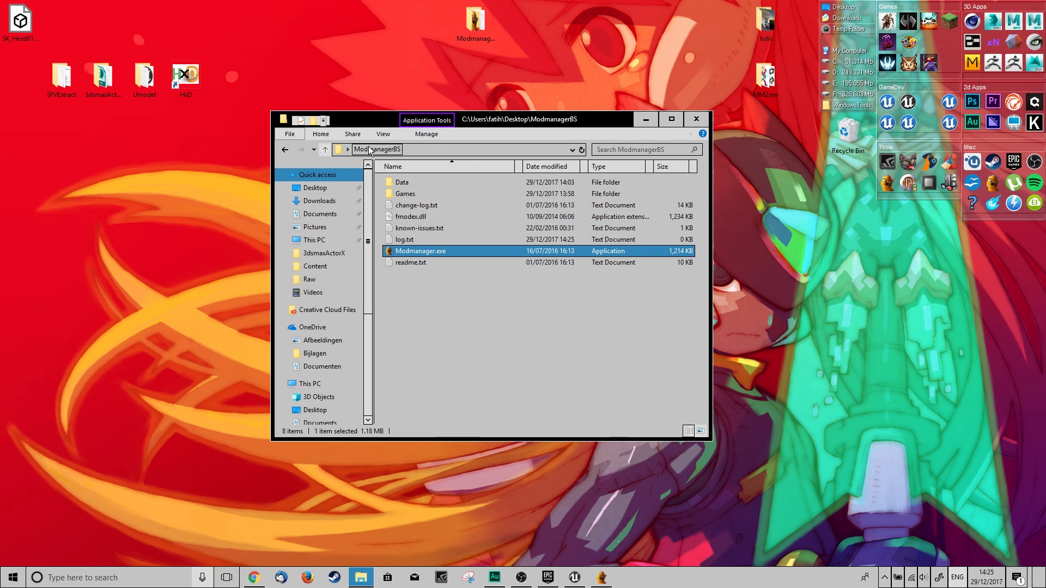
click(326, 148)
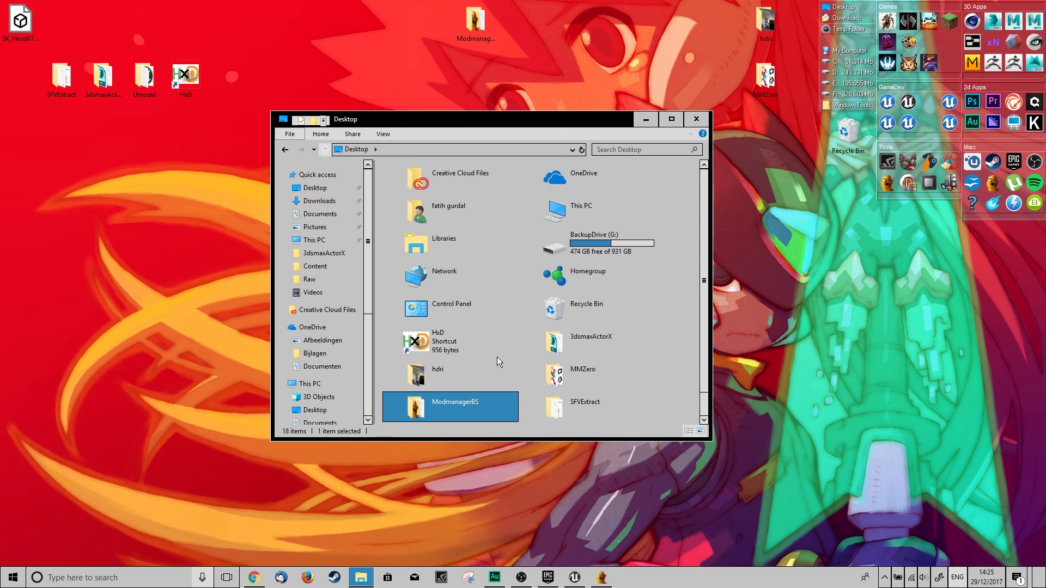
click(697, 118)
click(850, 94)
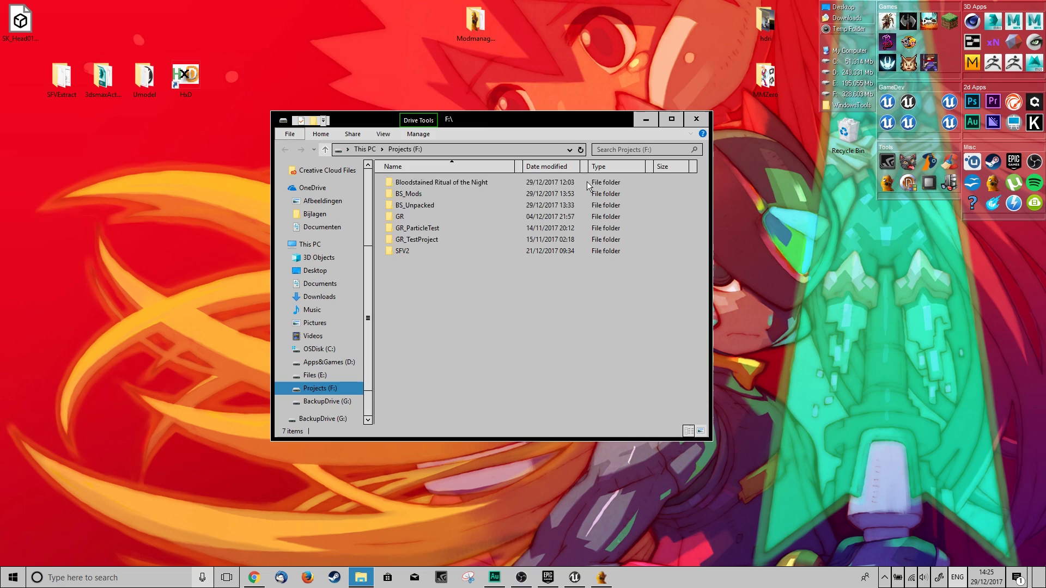
double_click(423, 183)
double_click(419, 205)
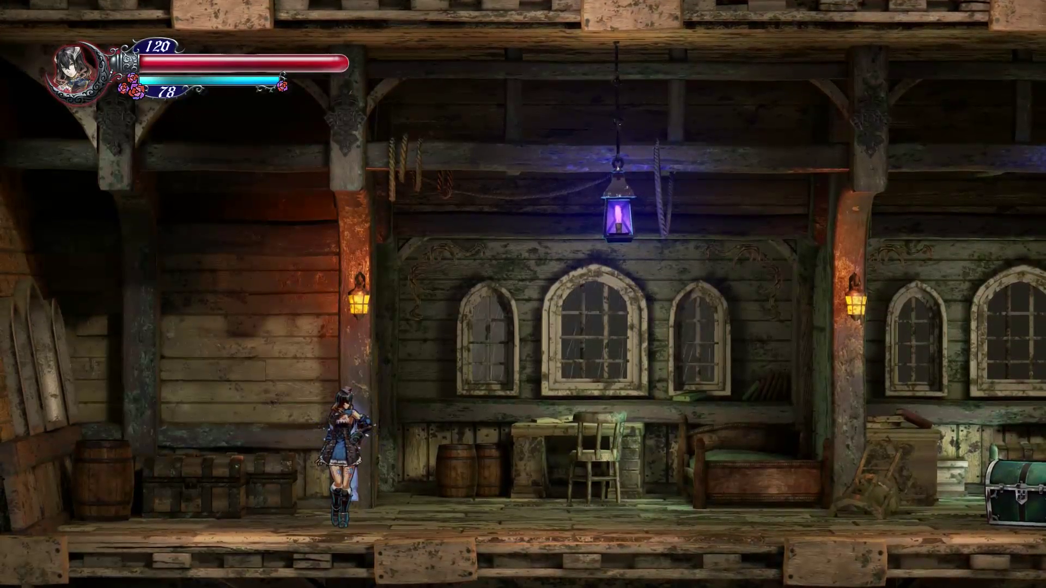
key(Down)
key(Right)
key(Left)
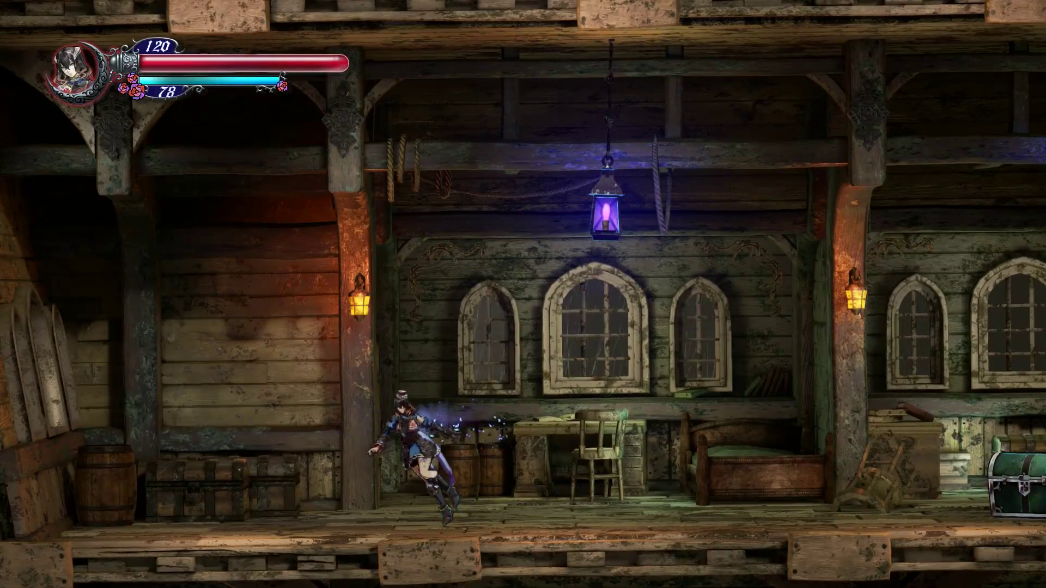
key(Left)
key(q)
key(space)
key(Right)
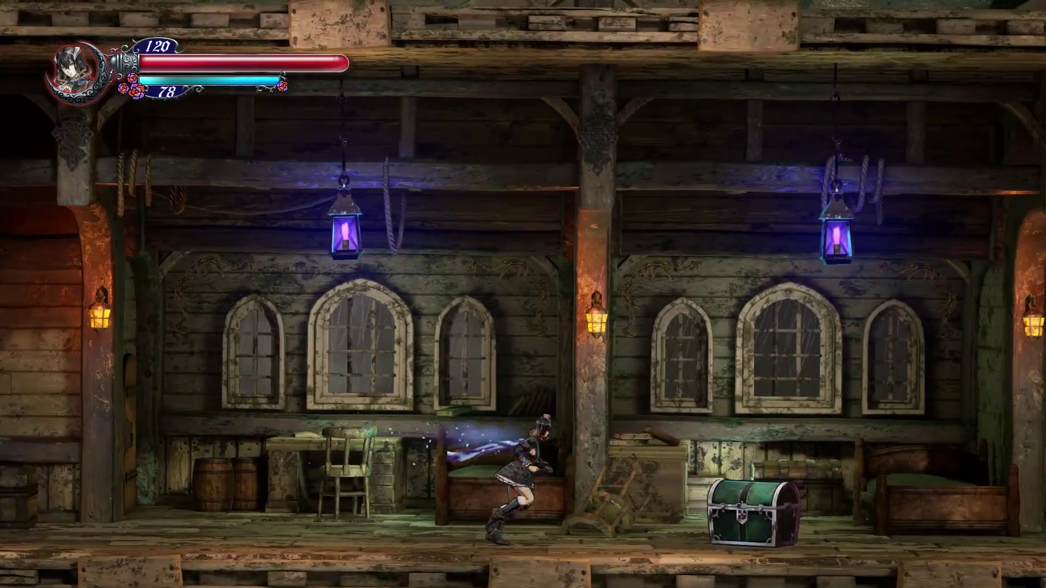
key(Right)
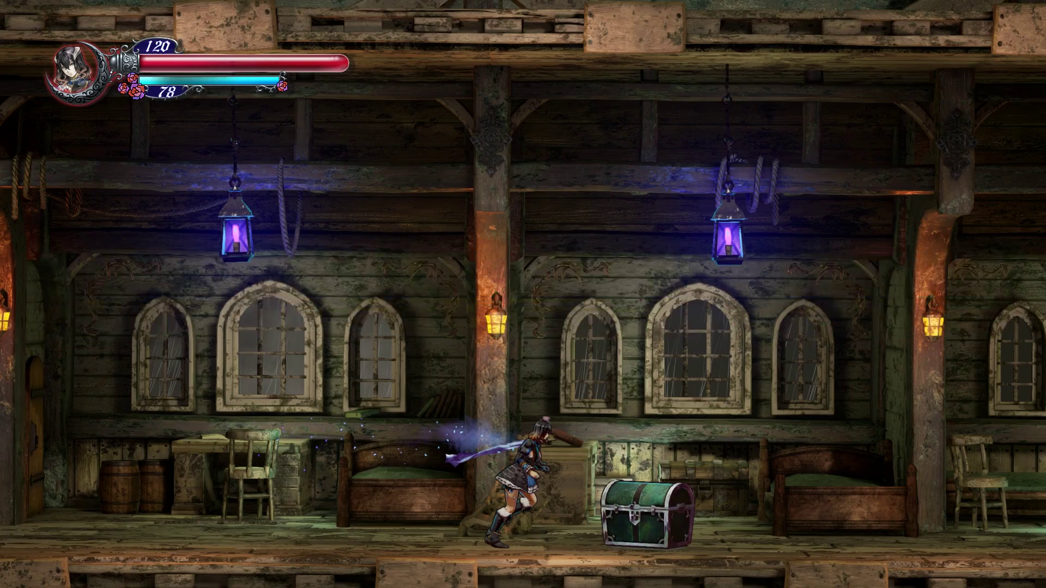
key(Right)
key(Up)
key(Right)
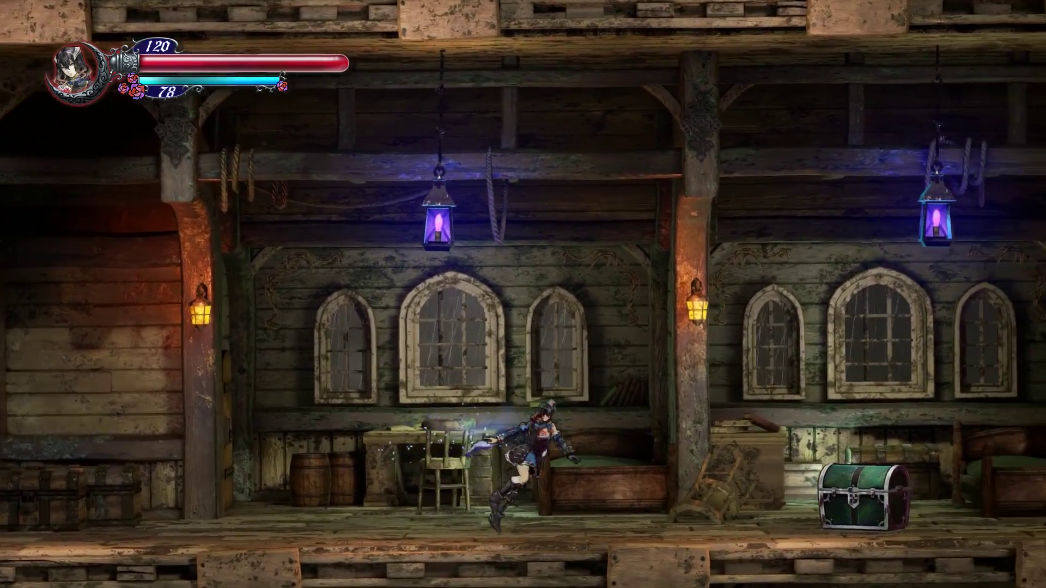
key(Left)
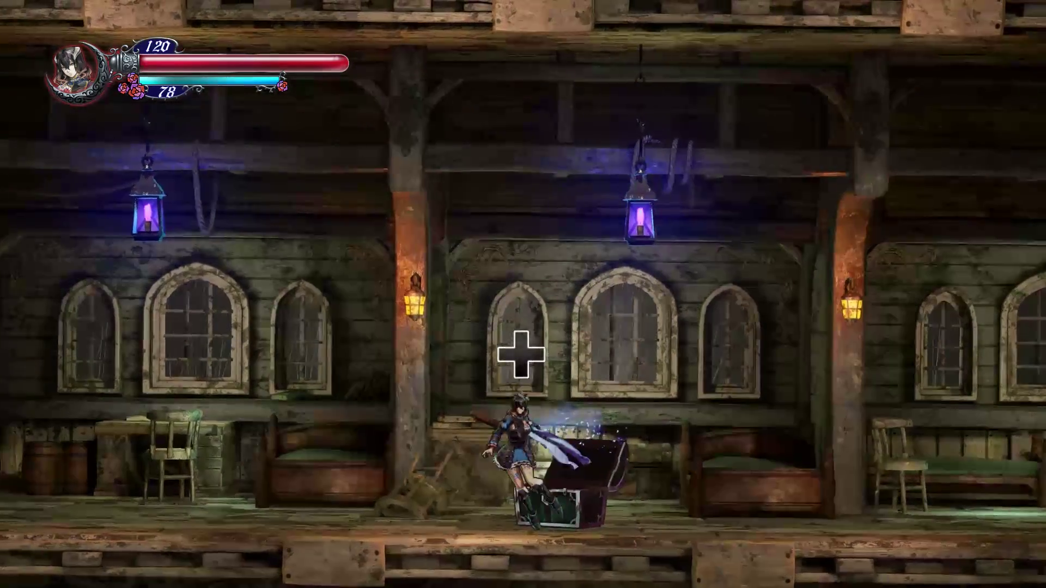